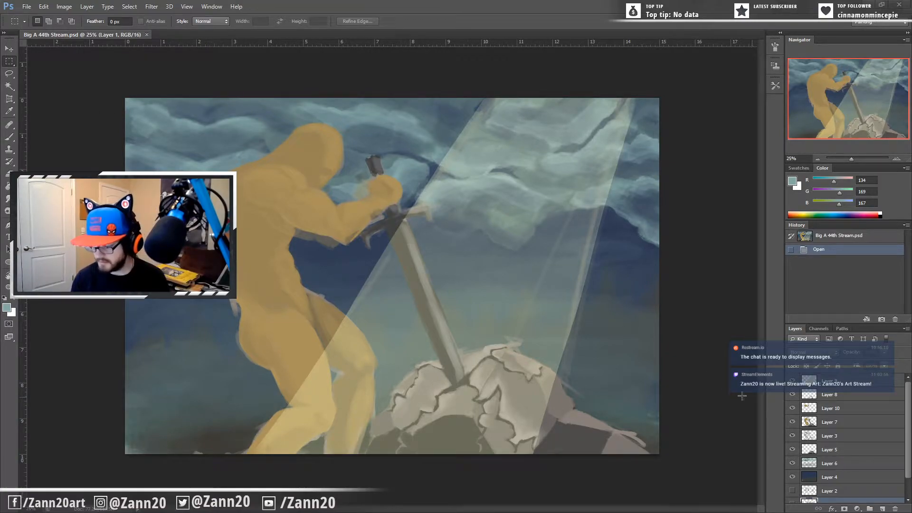
Step: Compare the painting with and without the light beam on Layer 9
key(b)
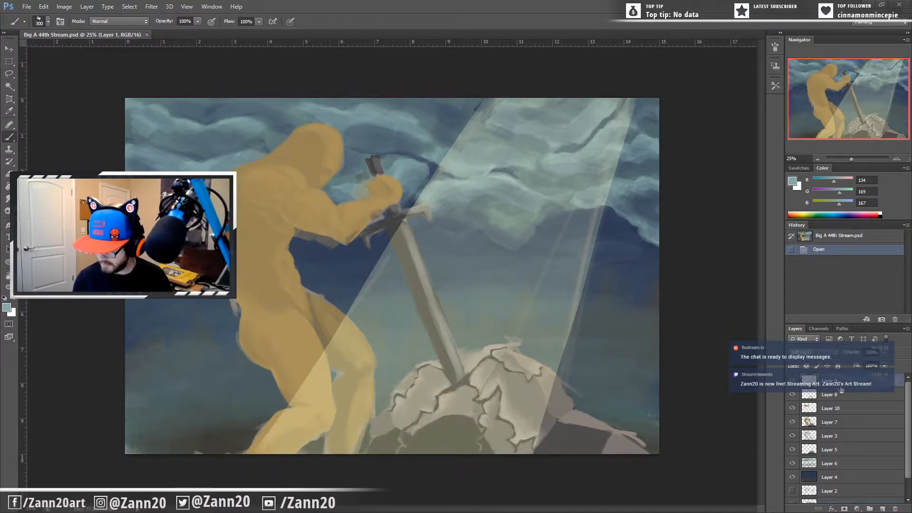
click(792, 381)
click(792, 381)
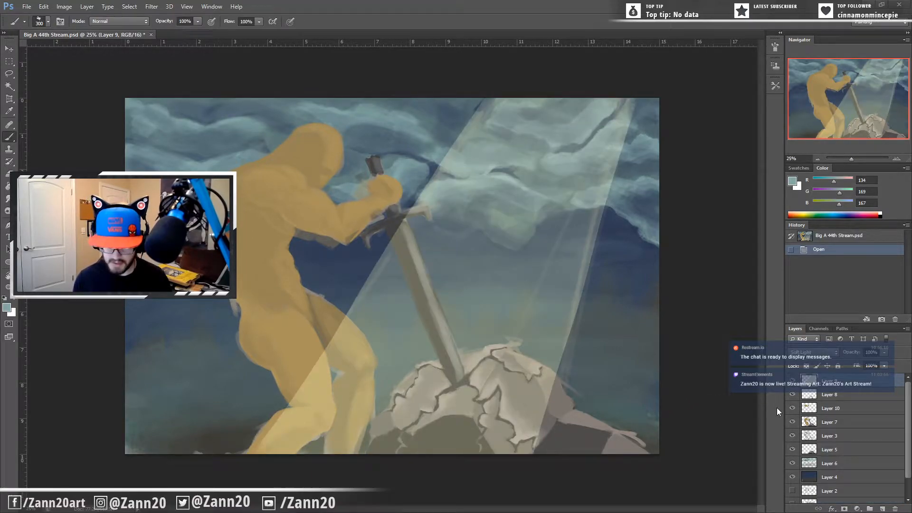
click(689, 326)
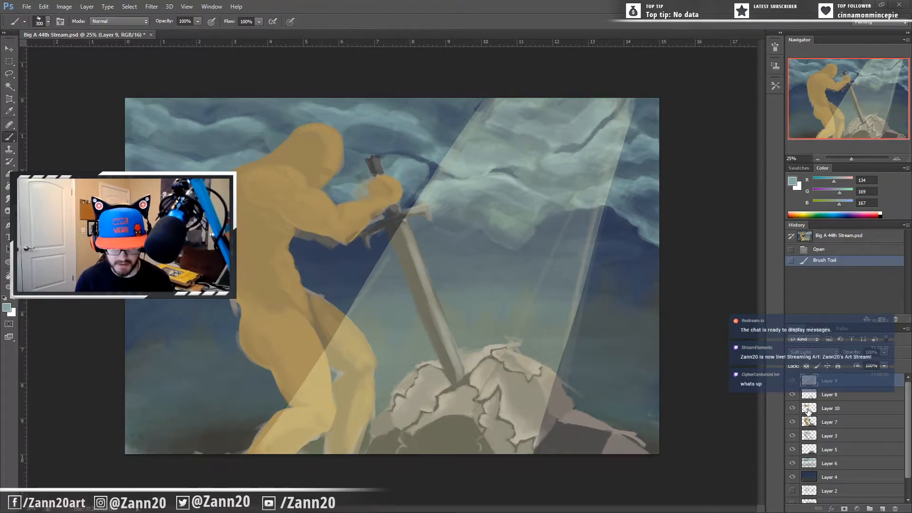
Step: Erase stray paint on Layer 10 around the figure's hands, forearm and torso
click(809, 408)
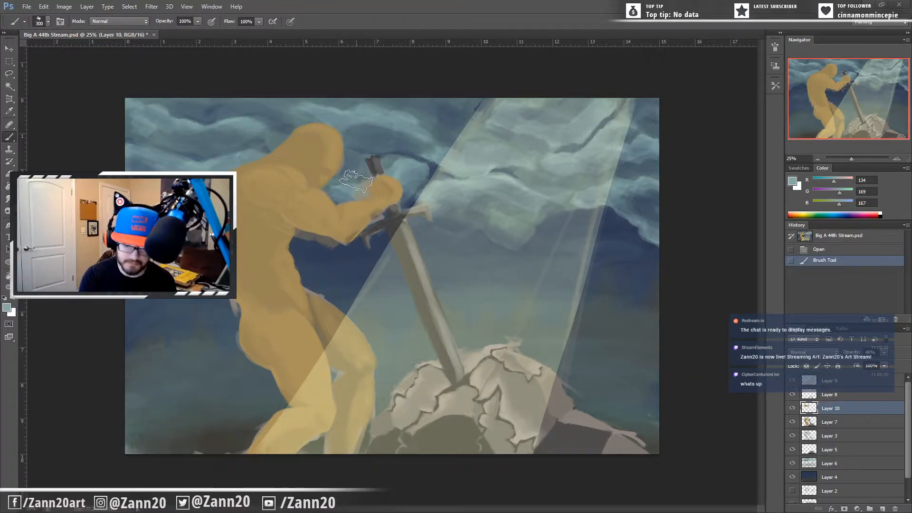
drag(362, 174, 358, 180)
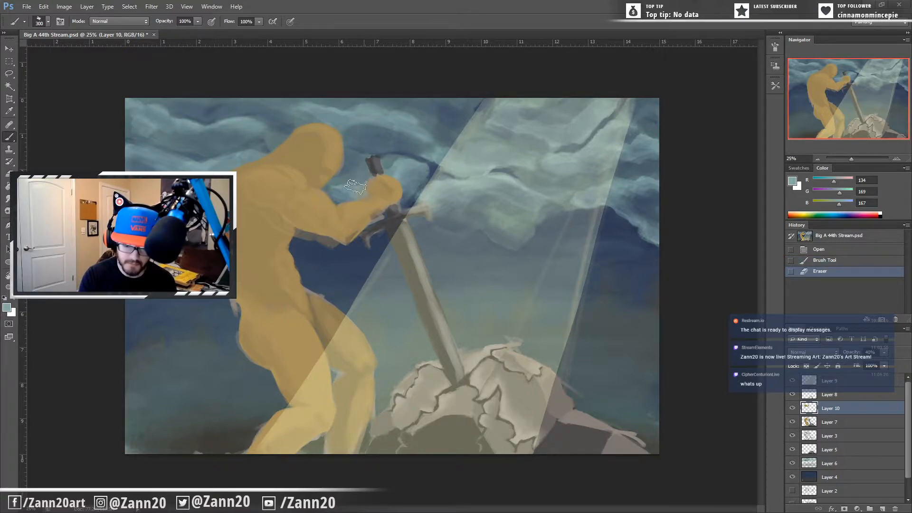
click(359, 199)
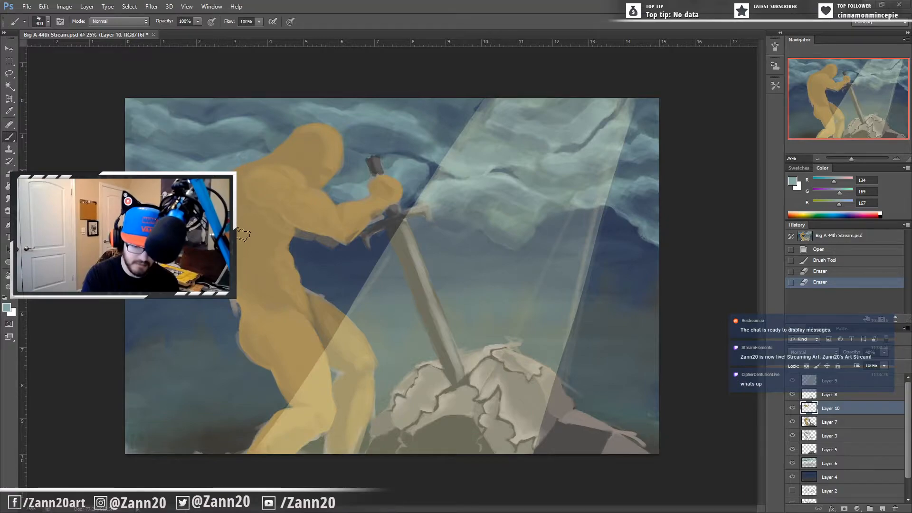
click(285, 175)
mouse_move(283, 225)
mouse_down()
mouse_move(261, 264)
mouse_move(272, 266)
mouse_up()
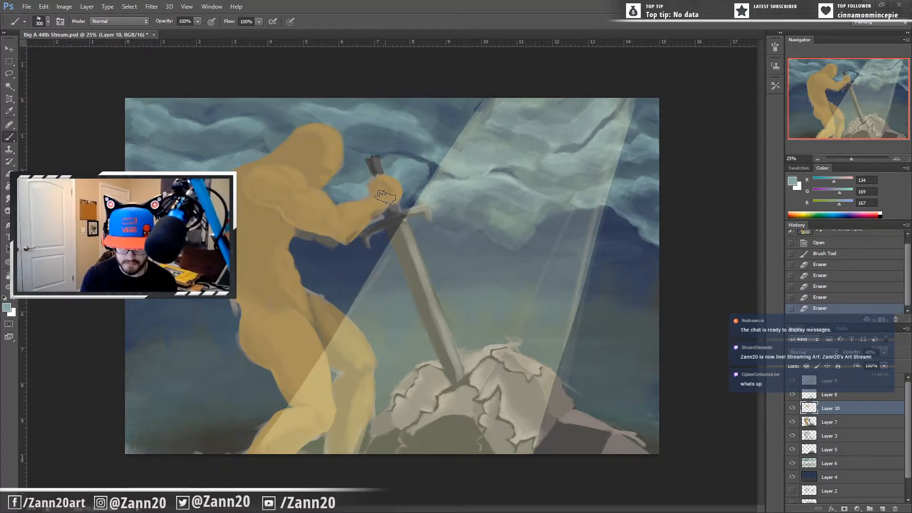
mouse_move(382, 198)
mouse_down()
mouse_move(344, 236)
mouse_move(349, 224)
mouse_up()
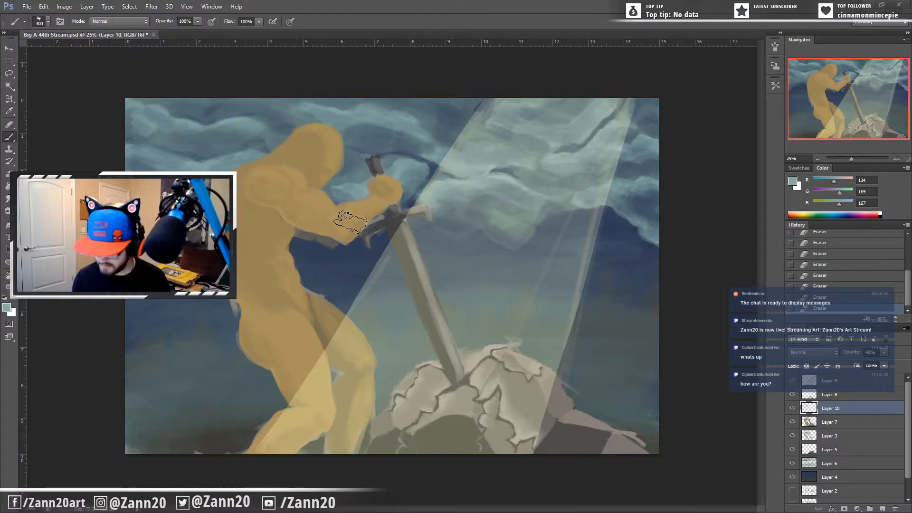
Step: Set Layer 10's opacity to 100% and move the layer below Layer 7
click(872, 352)
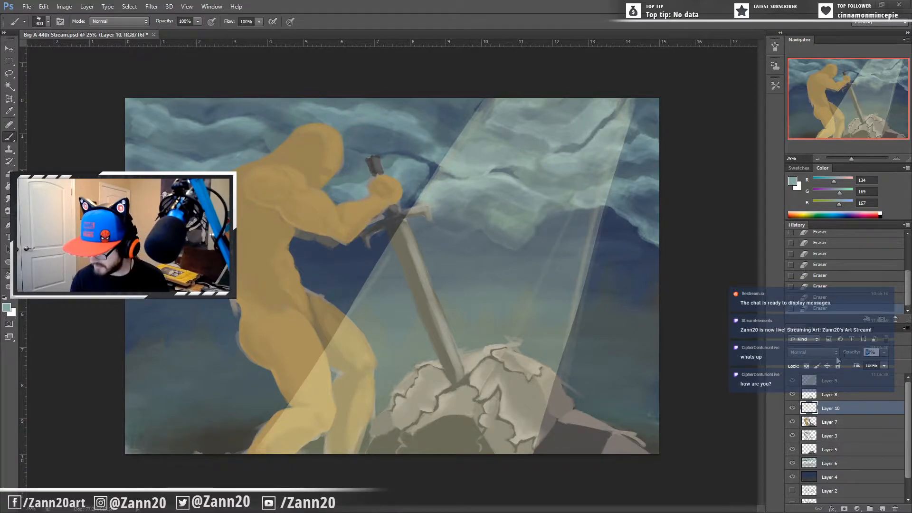
text(100)
key(Return)
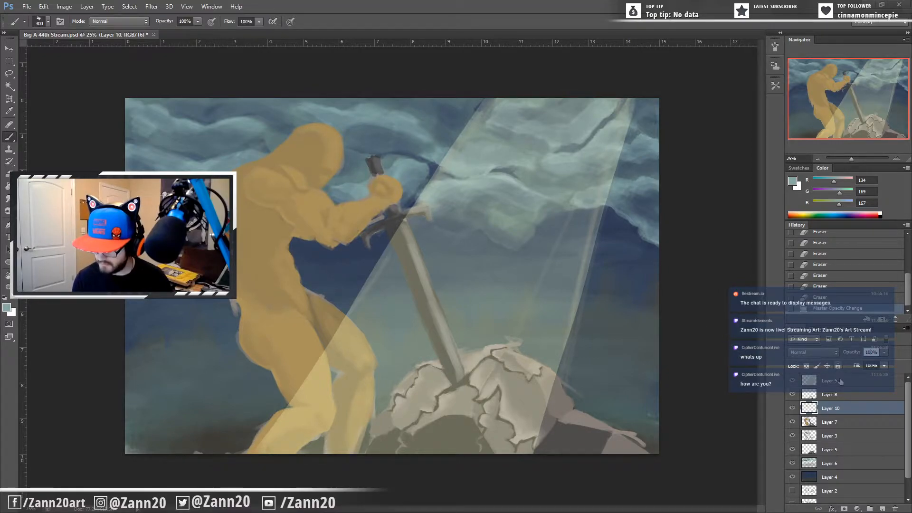
drag(838, 414, 840, 421)
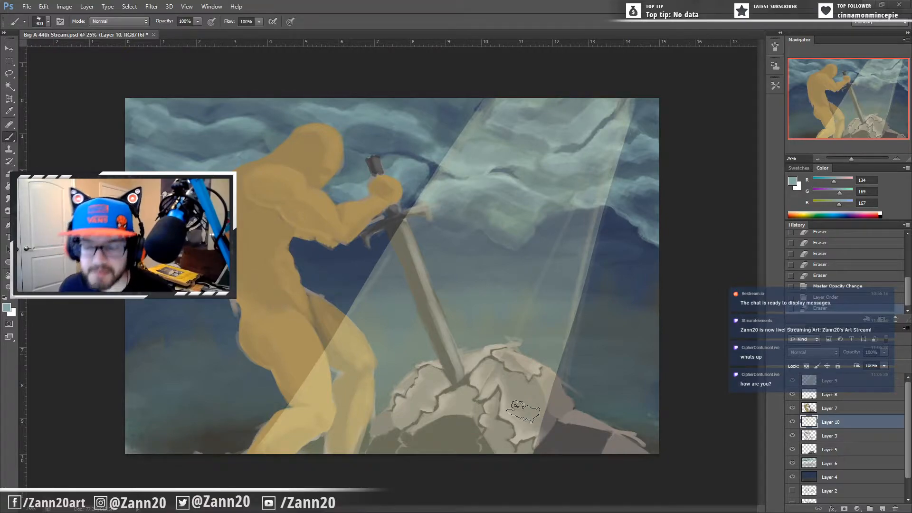
Step: Compare the painting with and without the sketch on Layer 3 and leave that layer hidden
click(689, 323)
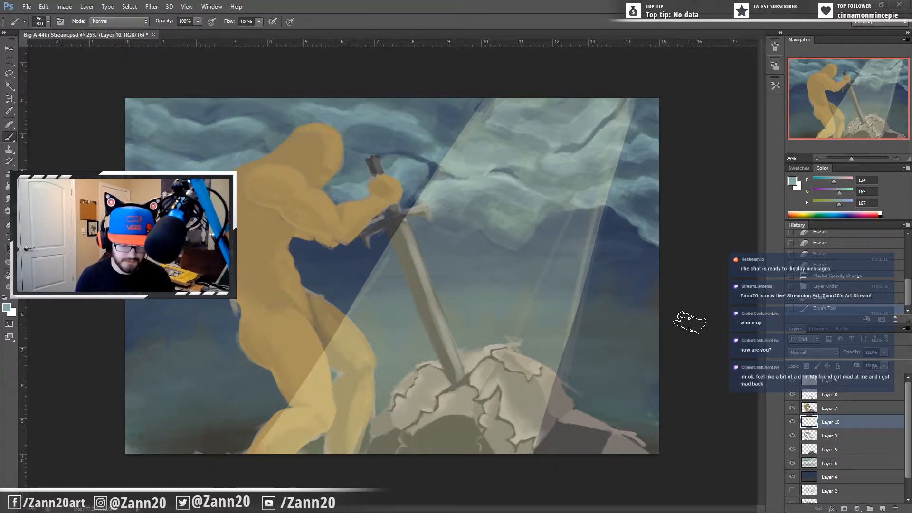
click(791, 437)
click(791, 437)
click(791, 437)
click(791, 436)
click(791, 436)
click(791, 436)
click(791, 436)
click(791, 436)
click(790, 437)
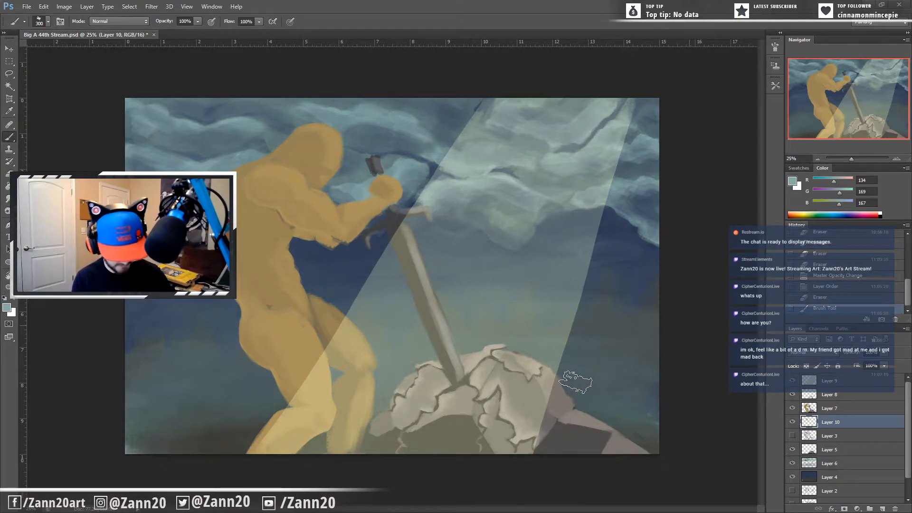
Step: Erase the rough outer paint on Layer 5 along the rock's upper and sloping right edge
click(826, 449)
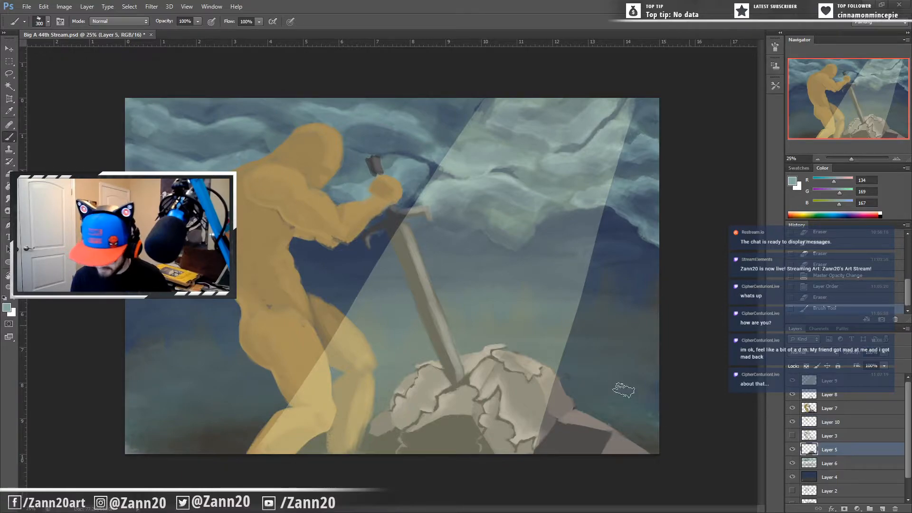
drag(573, 376, 565, 373)
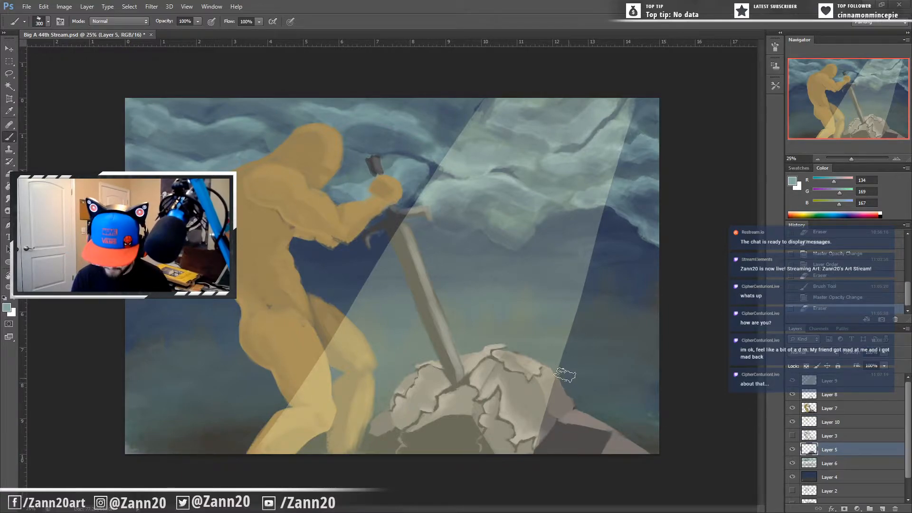
click(565, 373)
click(528, 351)
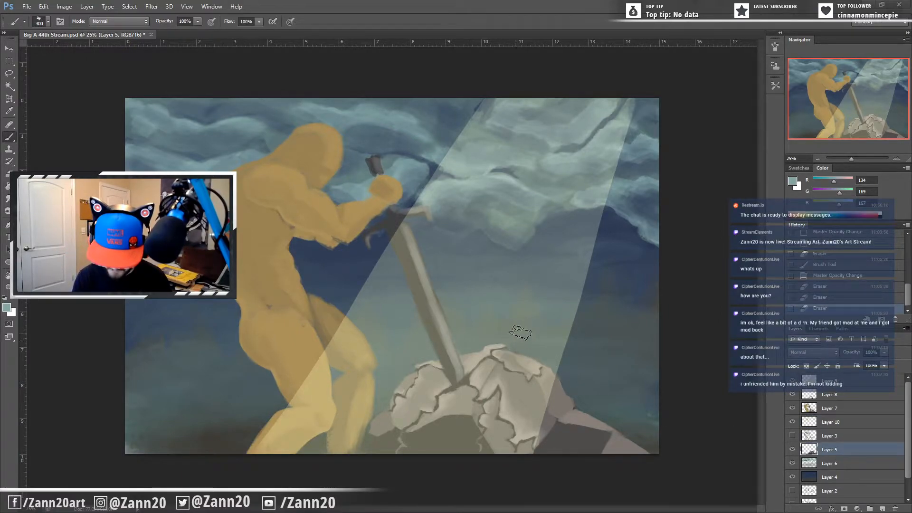
drag(537, 348, 498, 340)
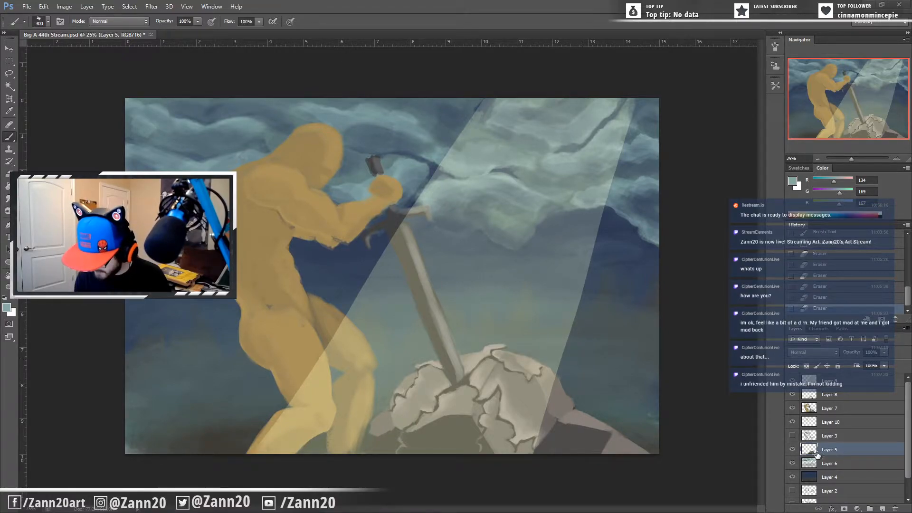
Step: Examine what Layers 5, 3 and 8 contribute by switching their visibility off and on
click(792, 449)
click(792, 450)
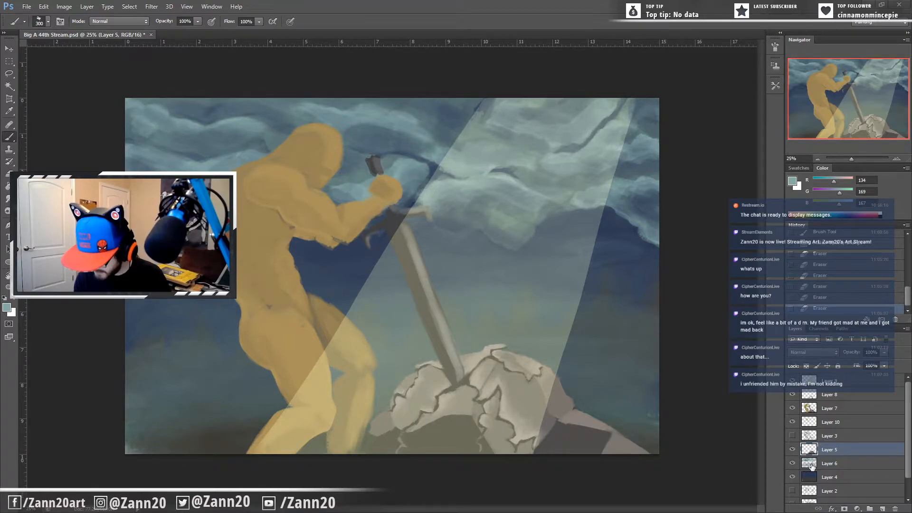
click(828, 436)
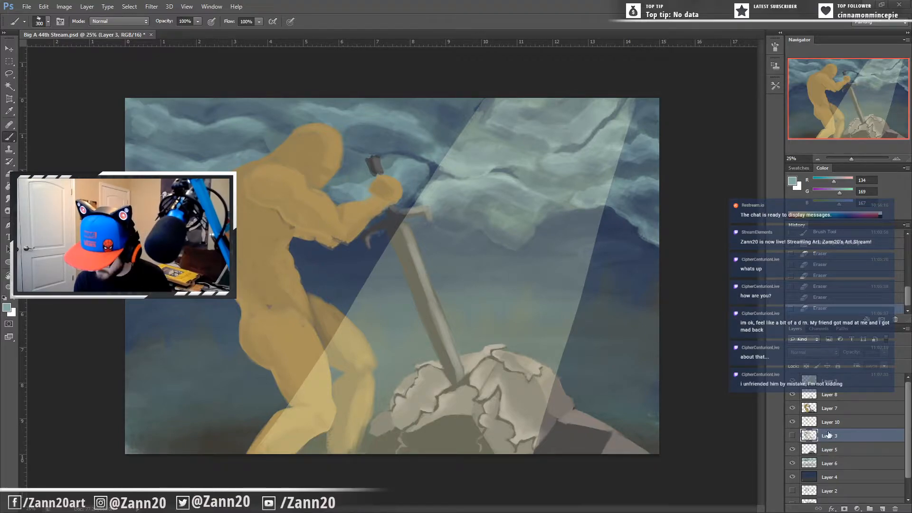
click(792, 435)
click(792, 435)
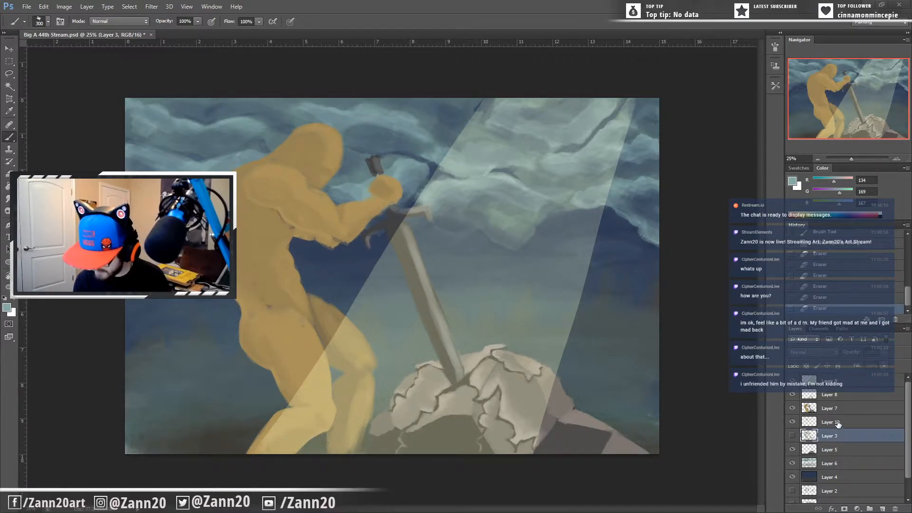
click(807, 422)
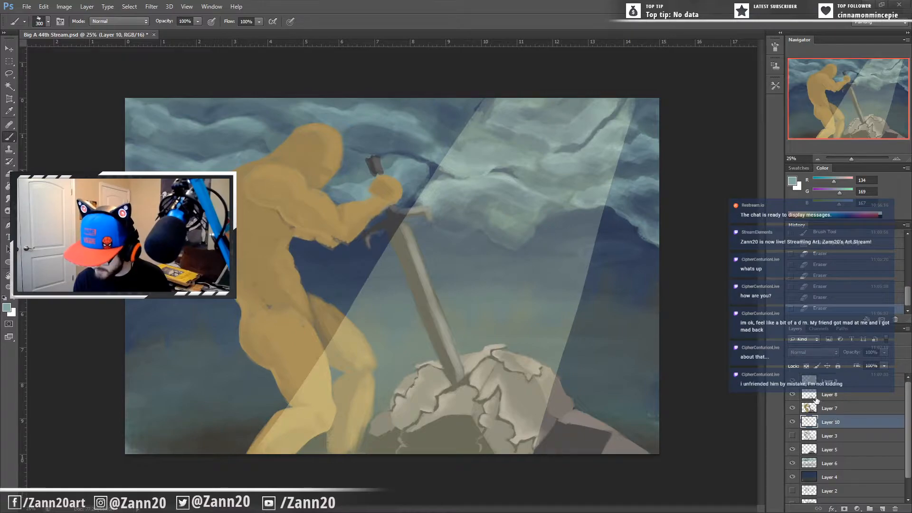
click(792, 394)
click(792, 394)
Step: Paint short strokes on Layer 8 along the rock's top edge with a size 30 brush and the color sampled from the dark rock base
click(825, 396)
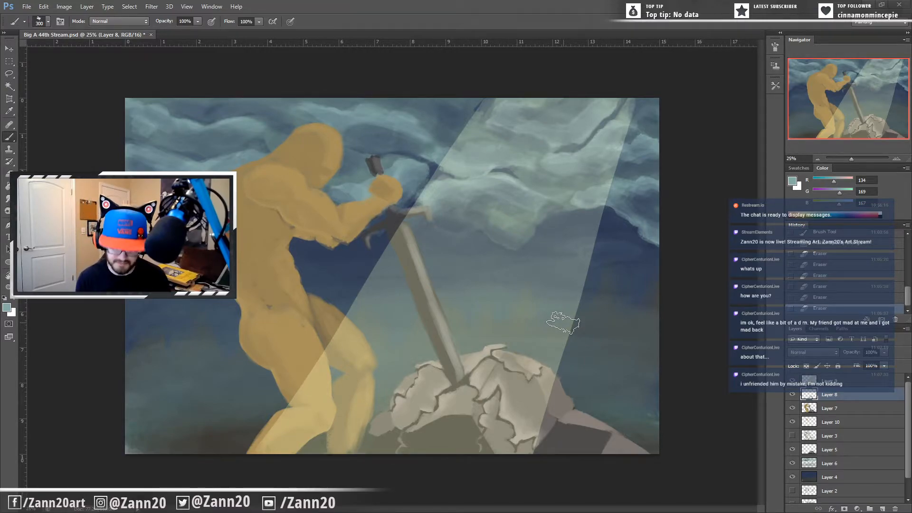
key(i)
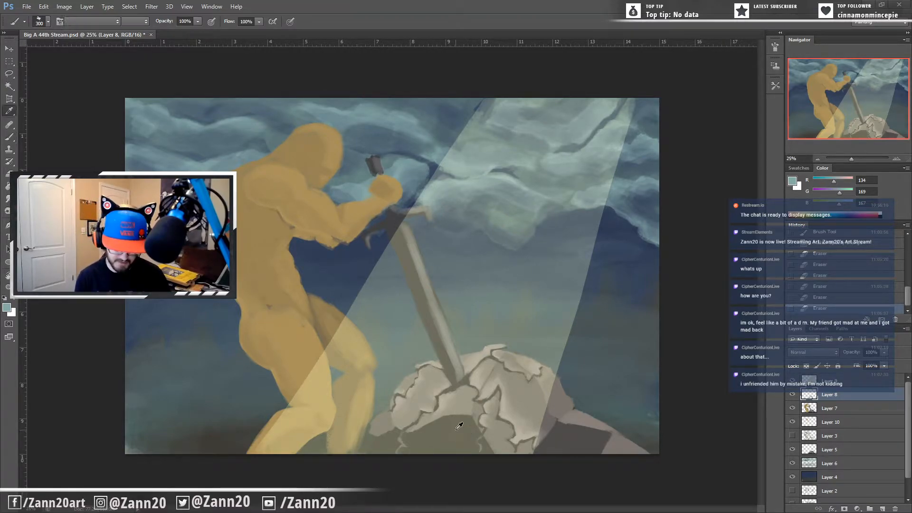
click(458, 426)
key(b)
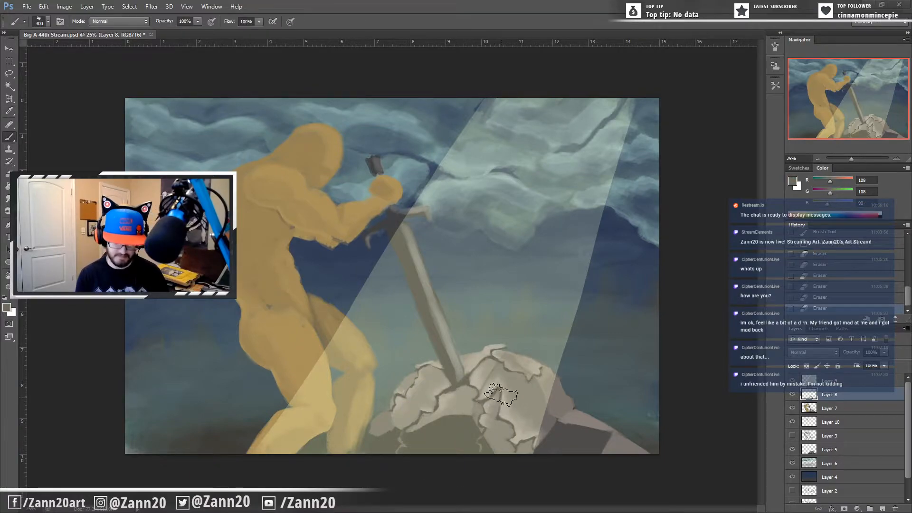
key([)
key([)
key([)
key([)
key([)
key([)
key([)
key([)
key([)
key([)
key([)
key([)
key([)
key([)
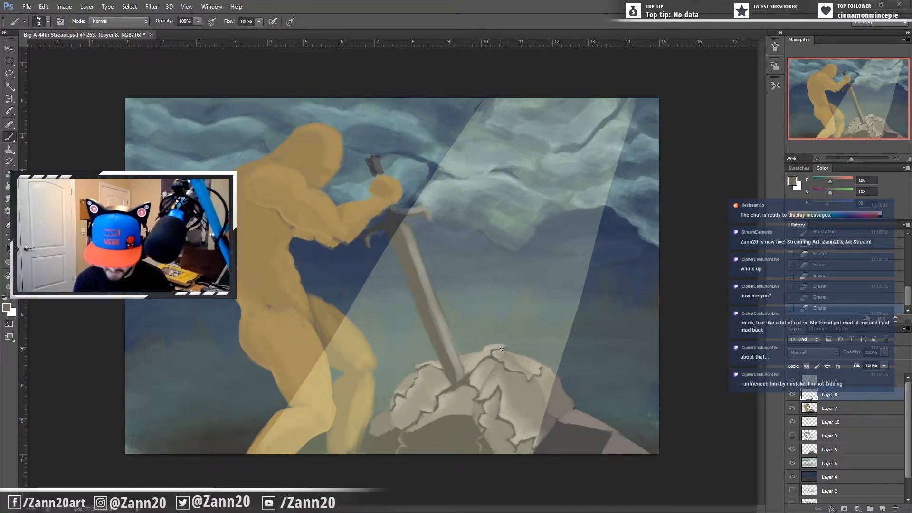
drag(504, 350, 496, 352)
drag(494, 353, 503, 350)
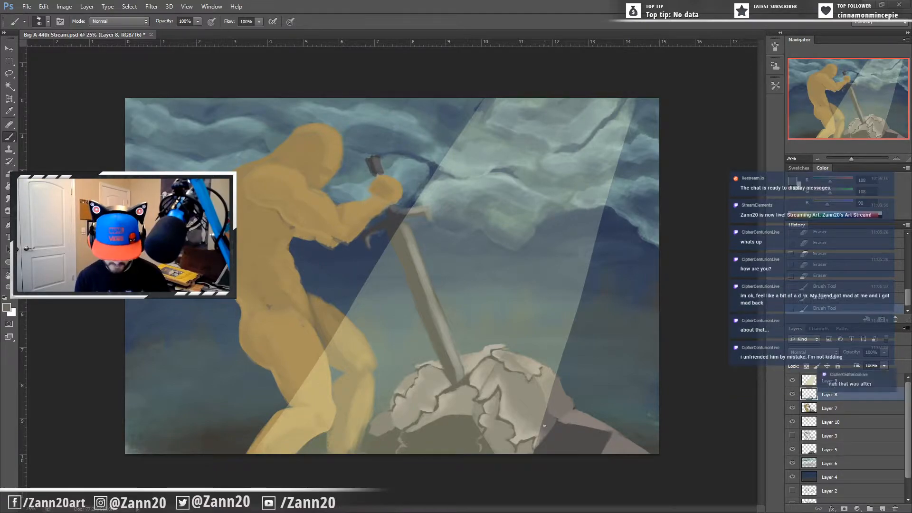
Step: Hide Layer 9 and darken the rock's top edge on Layer 8 with the shadow color sampled from the rock base
click(792, 381)
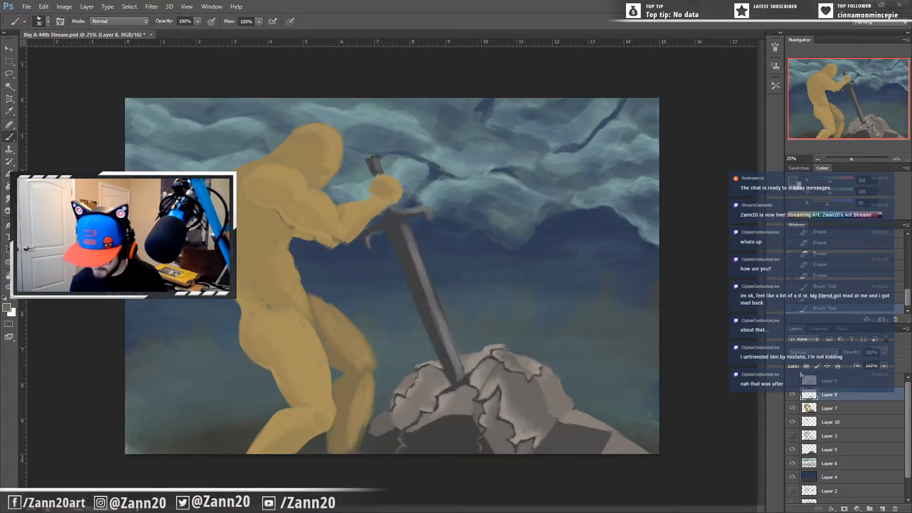
alt+click(450, 435)
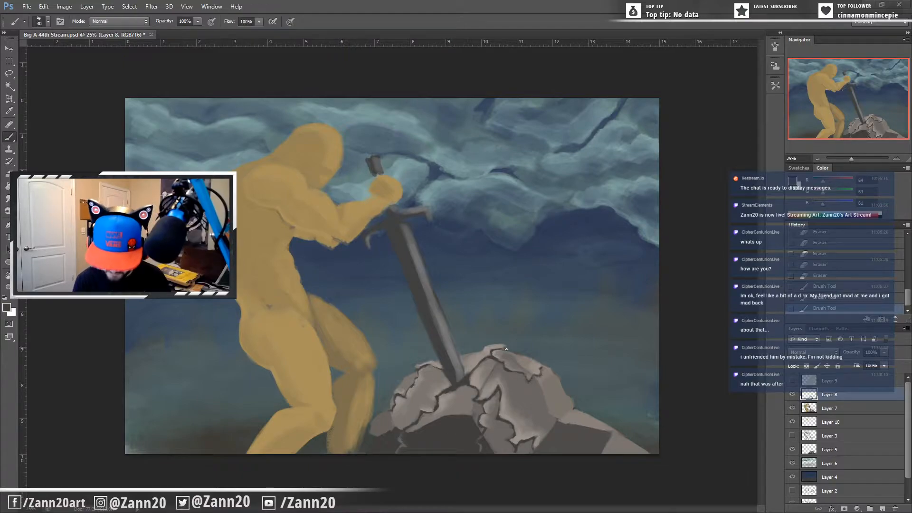
drag(507, 349, 510, 351)
drag(510, 352, 512, 352)
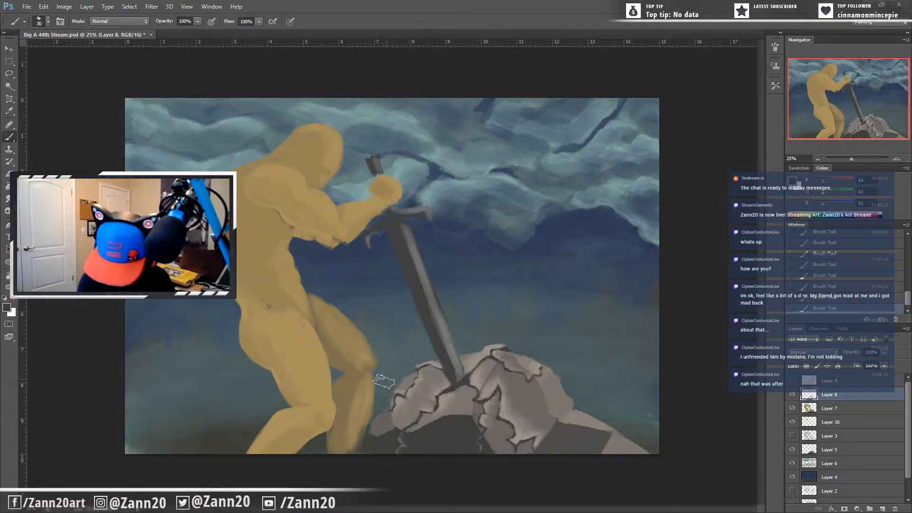
drag(415, 357, 387, 375)
key(ctrl+alt+z)
key(ctrl+alt+z)
key(ctrl+alt+z)
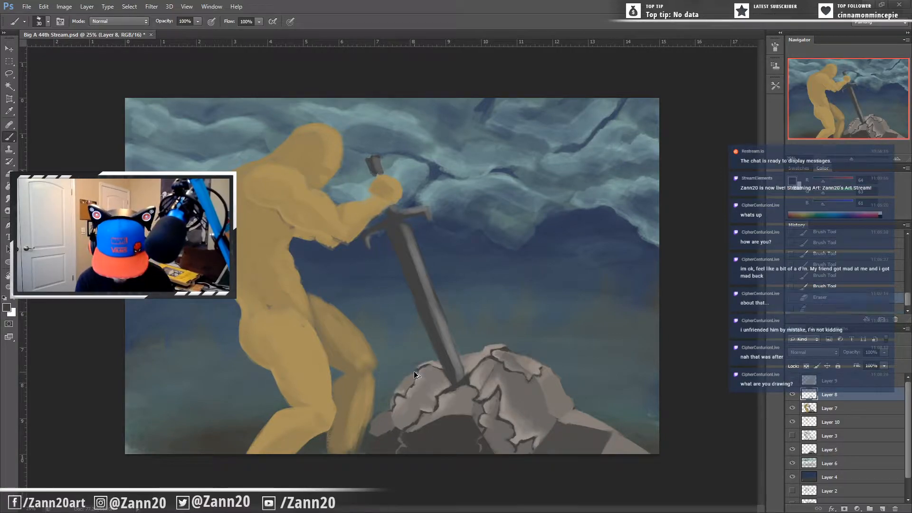
Step: Erase rough paint on Layer 5 along the outer edges of the rock and the ground slope
click(823, 451)
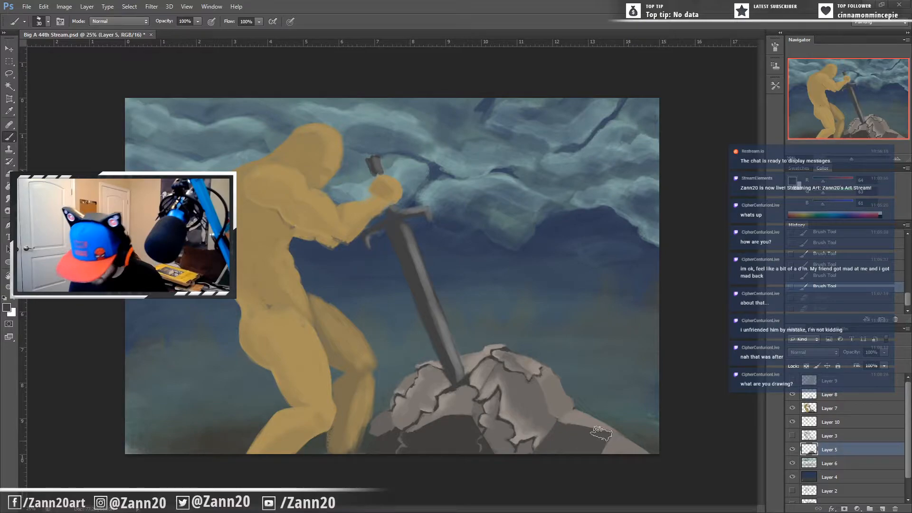
key(ctrl+shift+z)
key(ctrl+shift+z)
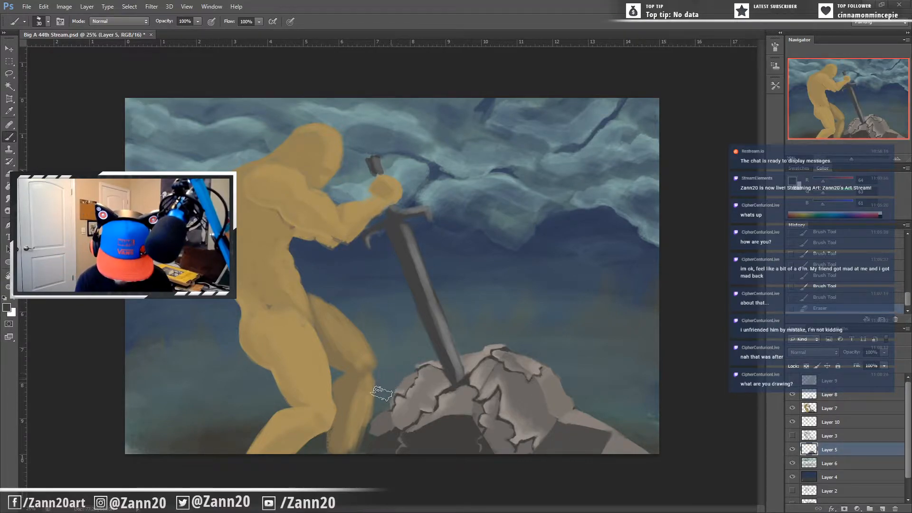
key(ctrl+shift+z)
key(ctrl+shift+z)
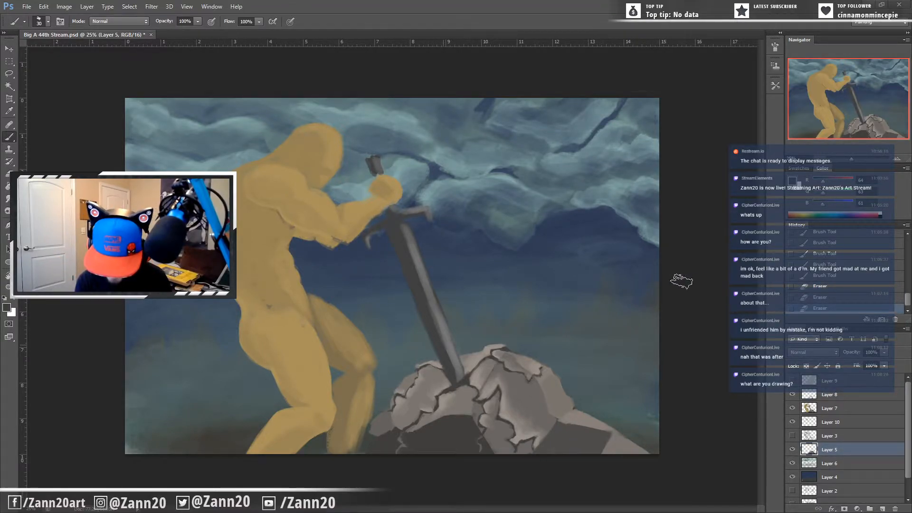
drag(641, 426, 609, 416)
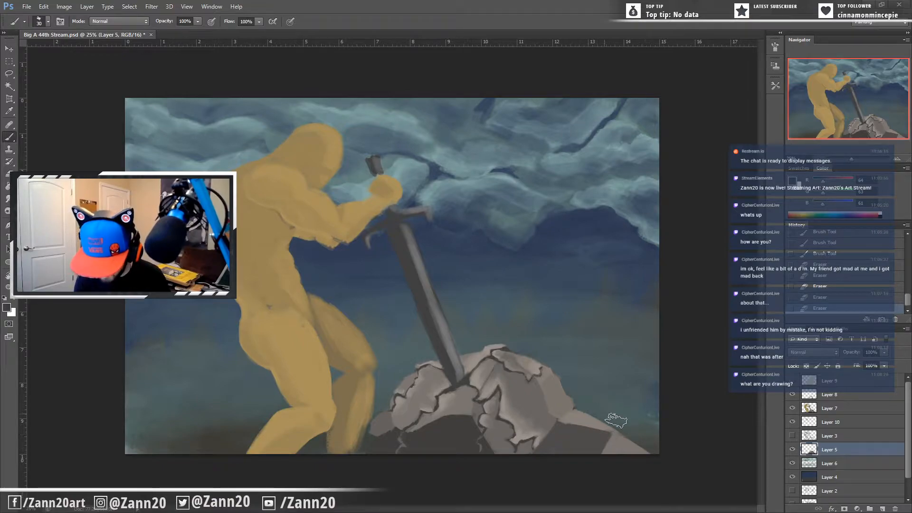
drag(351, 443, 336, 478)
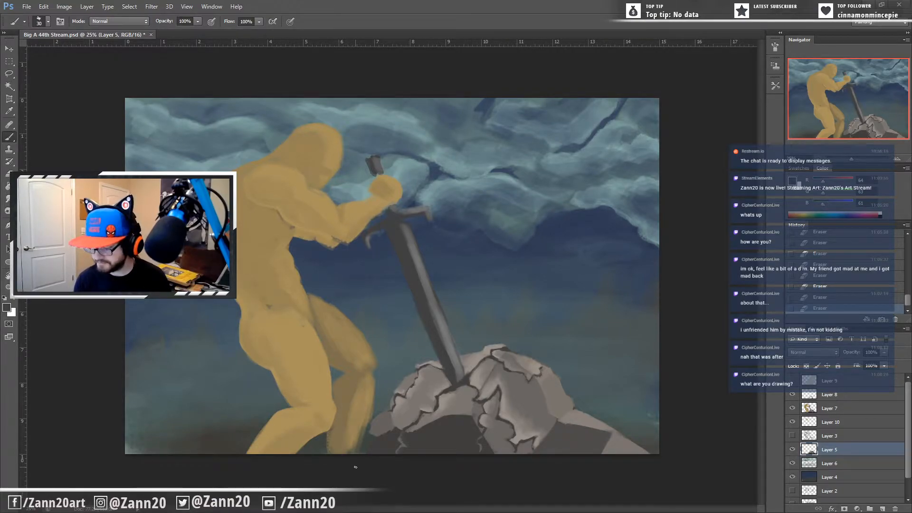
Step: Show Layers 1 and 2 and hide Layers 4, 6, 5, 10 and 7 to uncover the underlying sketches
scroll(796, 470, down, 2)
click(792, 470)
click(792, 482)
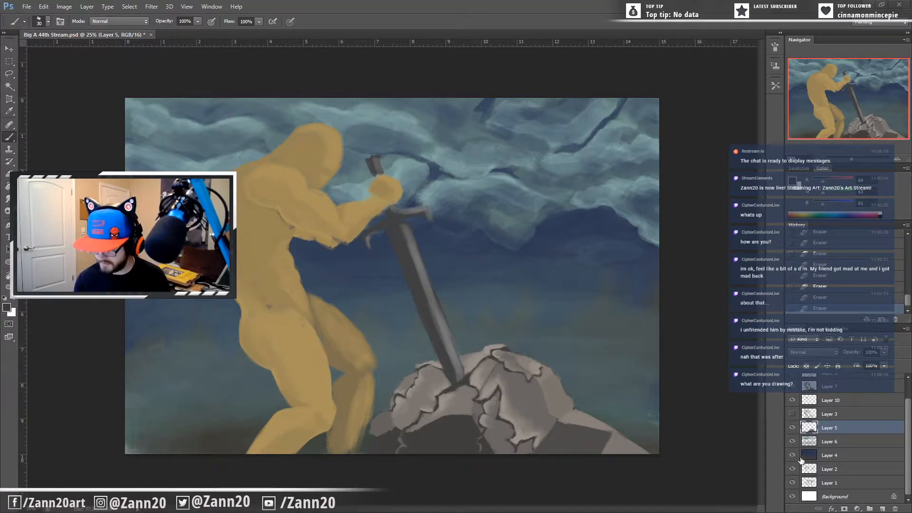
click(792, 454)
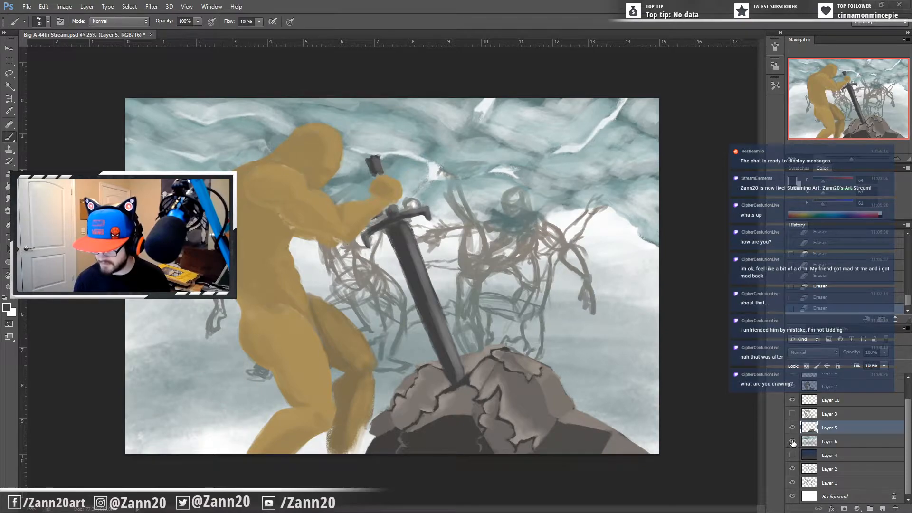
click(792, 442)
click(792, 427)
click(792, 400)
click(792, 383)
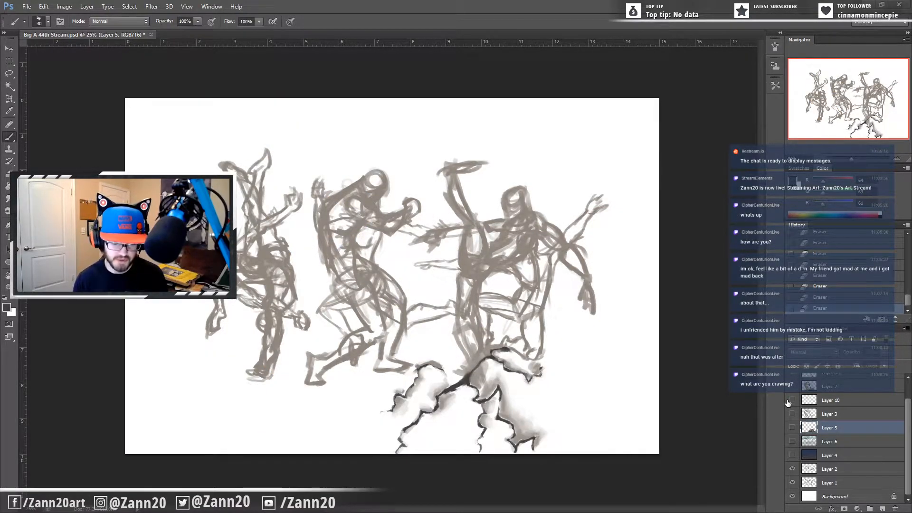
Step: Compare the figure sketches on Layers 1, 2 and 3 by switching their visibility, leaving only Layer 1 of them shown
click(792, 479)
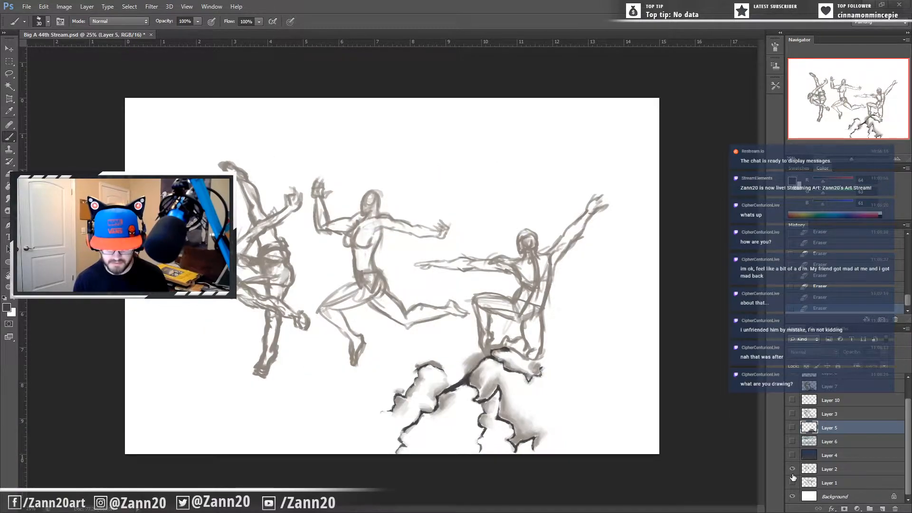
click(792, 482)
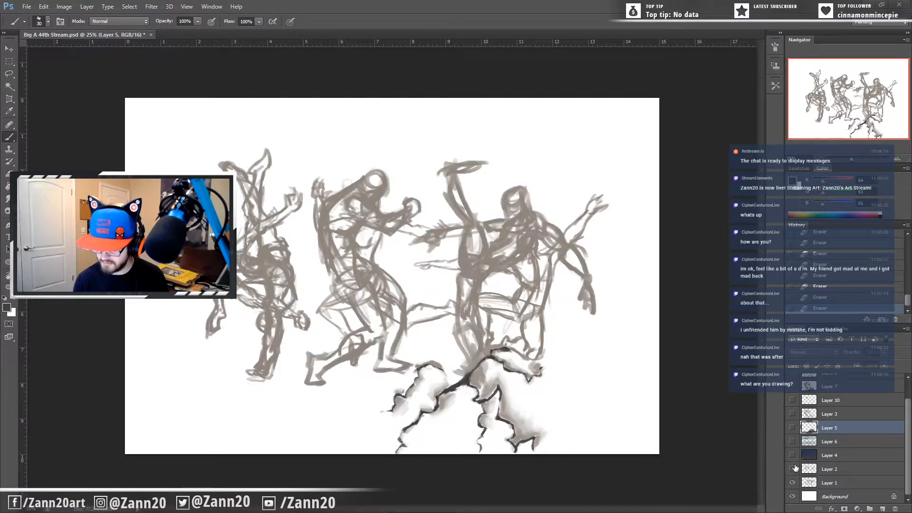
click(792, 469)
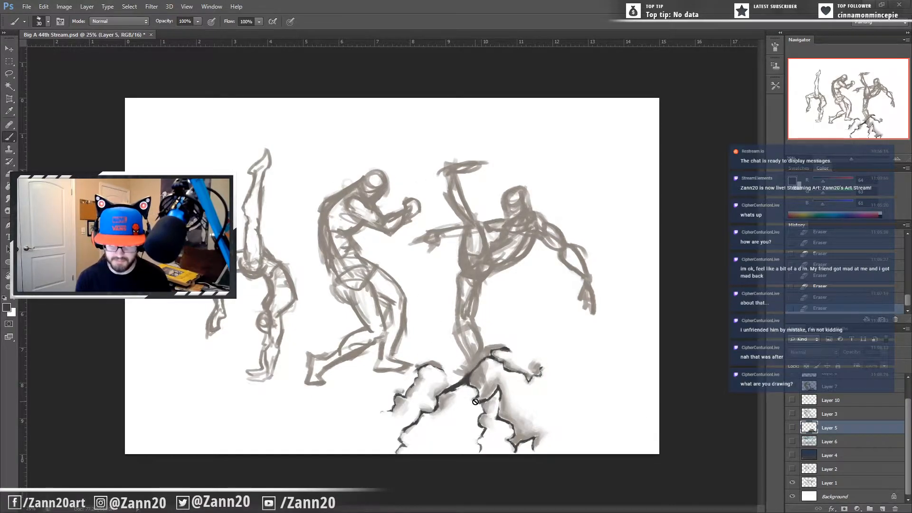
click(792, 415)
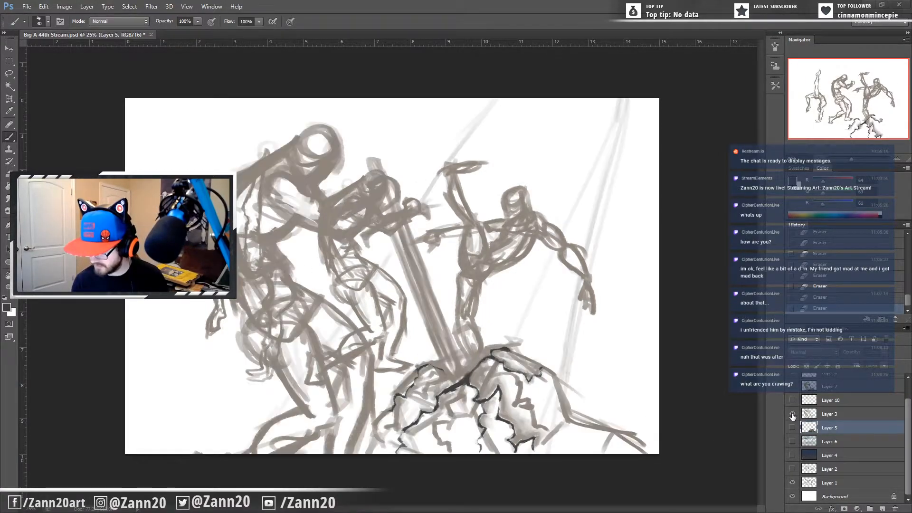
click(792, 412)
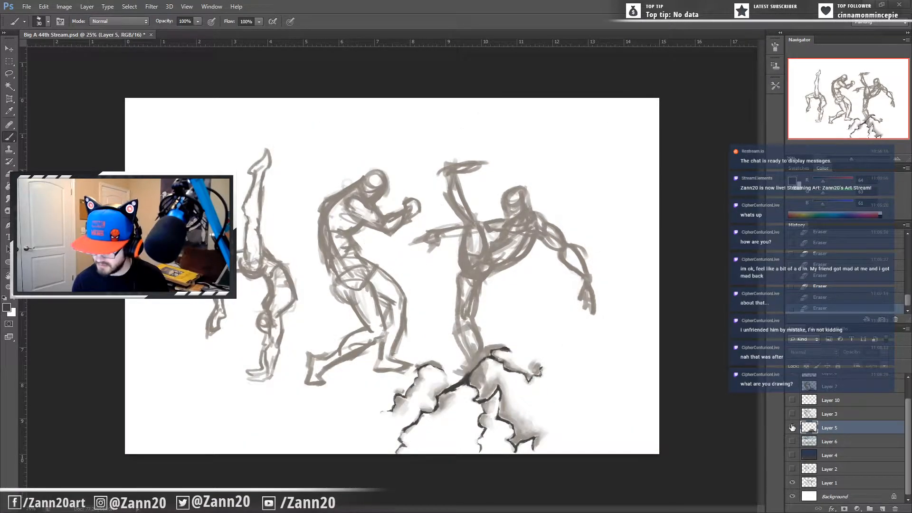
Step: Show Layers 5, 6, 4 and 7 again and hide the sketch on Layer 1
click(792, 428)
click(792, 441)
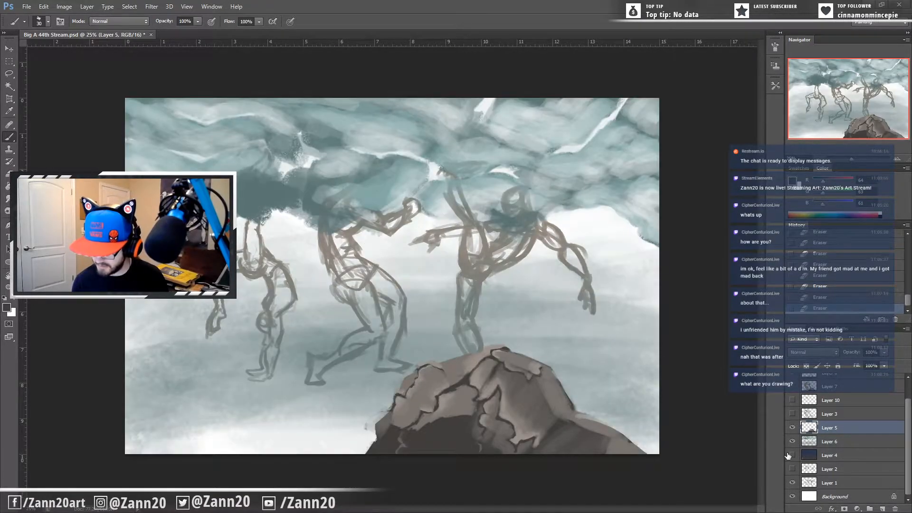
click(791, 456)
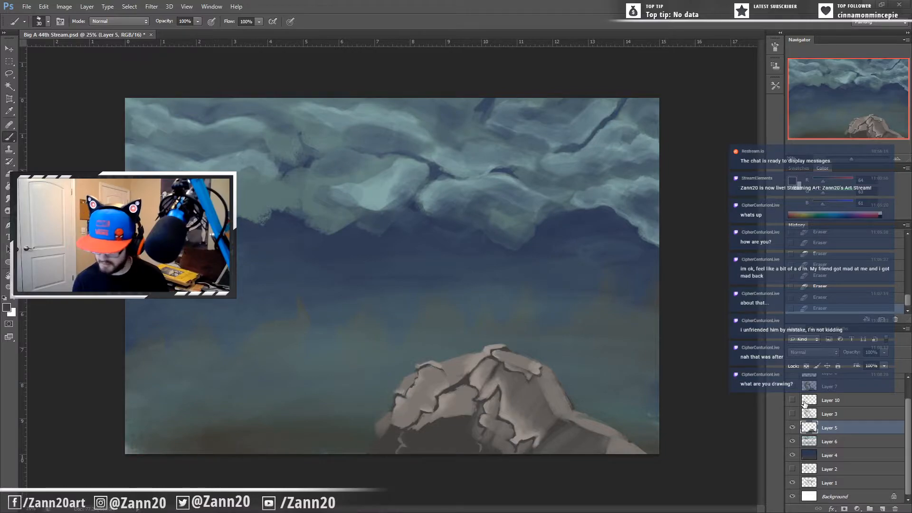
click(792, 387)
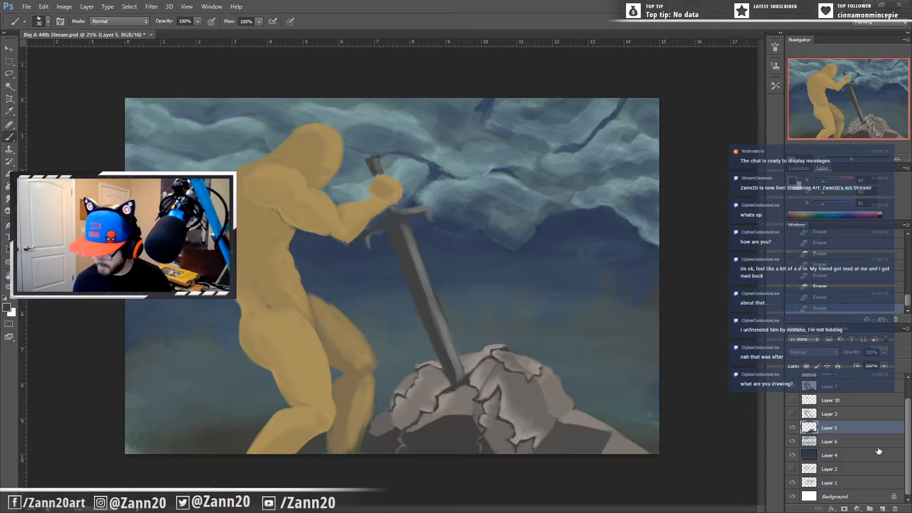
click(791, 482)
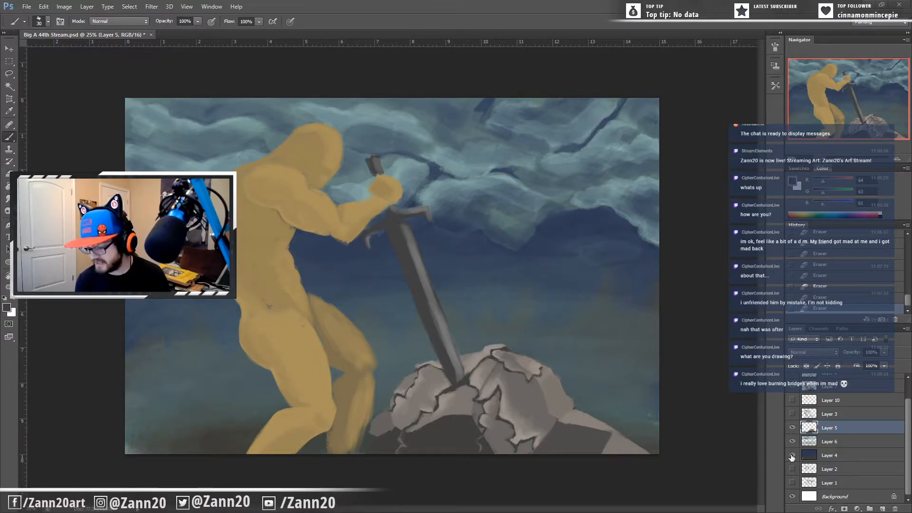
Step: Check Layer 8's contribution, sample the light gray of the rock, and dab it on Layer 5 along the rock's right edge
scroll(792, 404, up, 2)
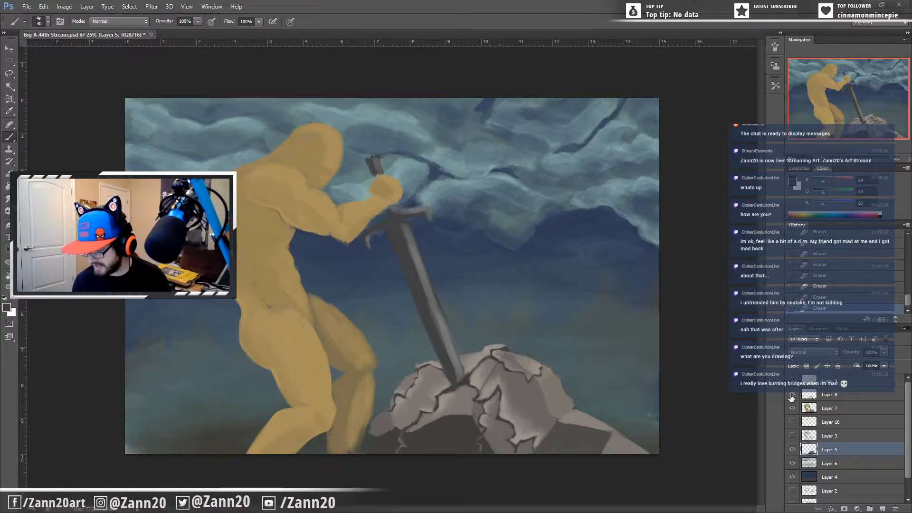
click(792, 395)
click(792, 396)
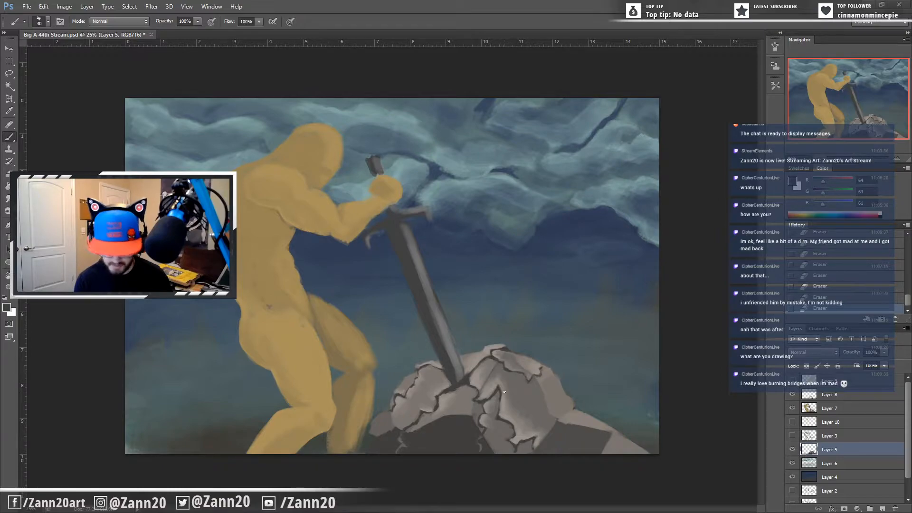
alt+click(478, 379)
click(550, 371)
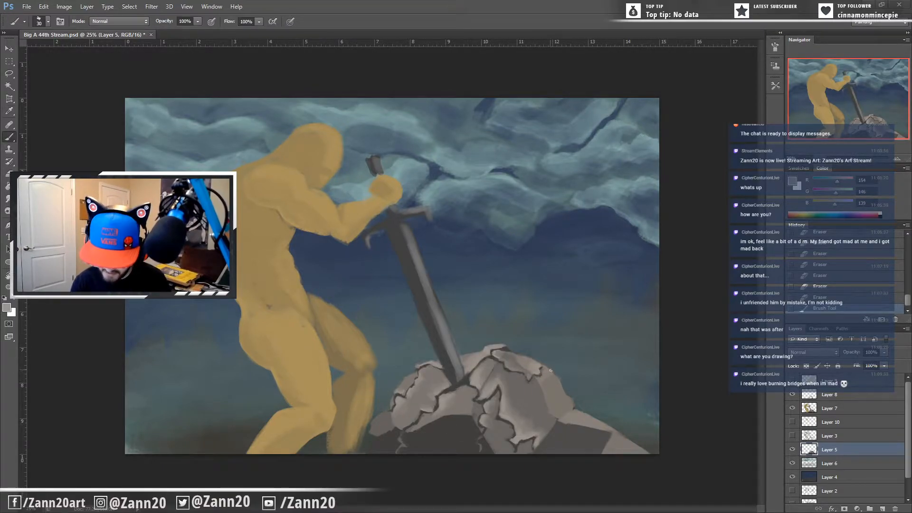
click(555, 378)
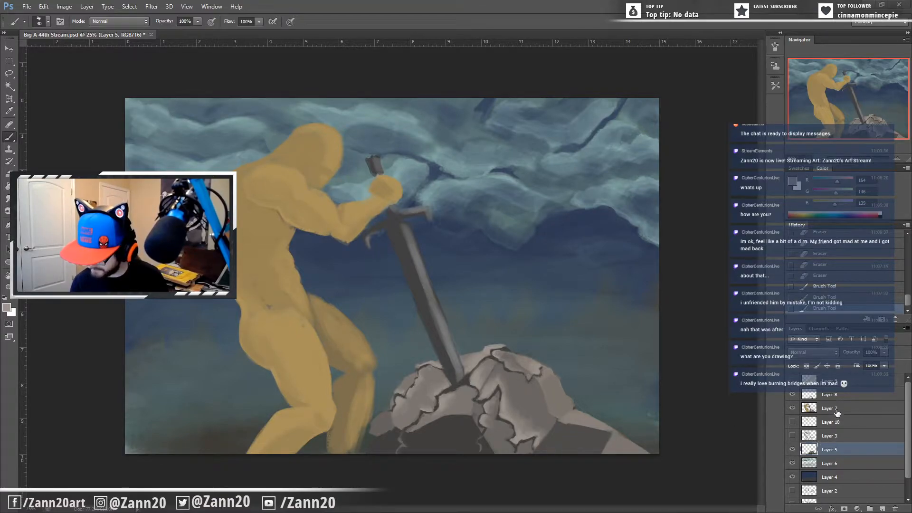
Step: Paint light gray strokes on Layer 8 along the rock's right edge and erase the excess around the contour
click(825, 399)
click(791, 394)
click(791, 394)
drag(546, 367, 565, 395)
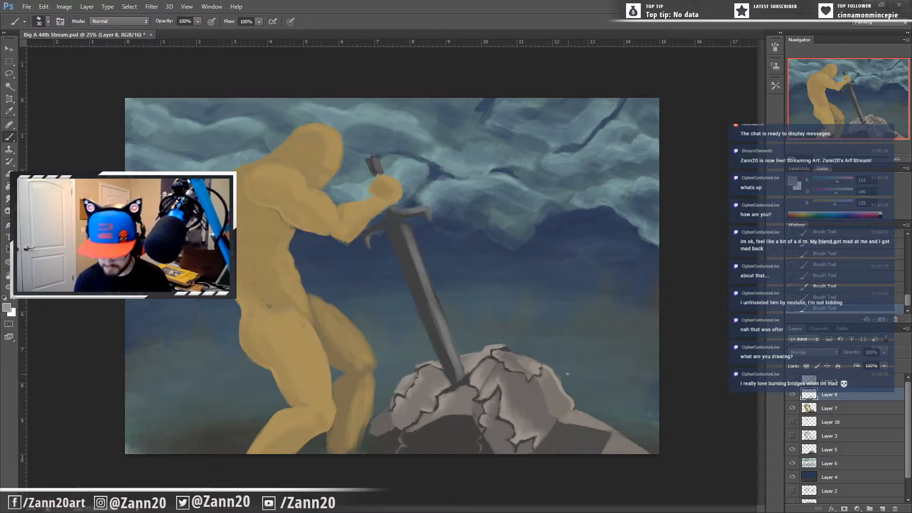
mouse_move(565, 370)
mouse_down()
mouse_move(572, 385)
mouse_move(569, 356)
mouse_up()
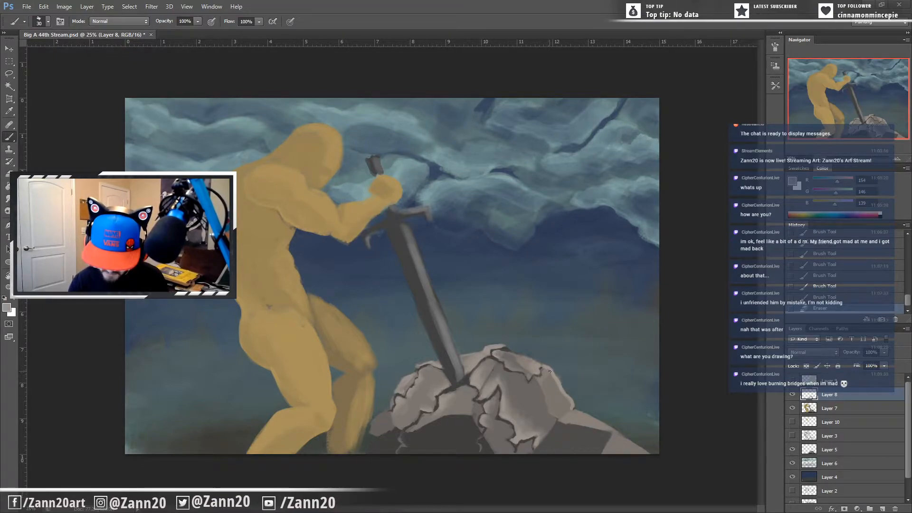
drag(545, 367, 555, 383)
mouse_move(555, 383)
mouse_down()
mouse_move(568, 411)
mouse_move(566, 394)
mouse_move(552, 391)
mouse_move(554, 410)
mouse_move(547, 386)
mouse_move(560, 404)
mouse_move(546, 385)
mouse_up()
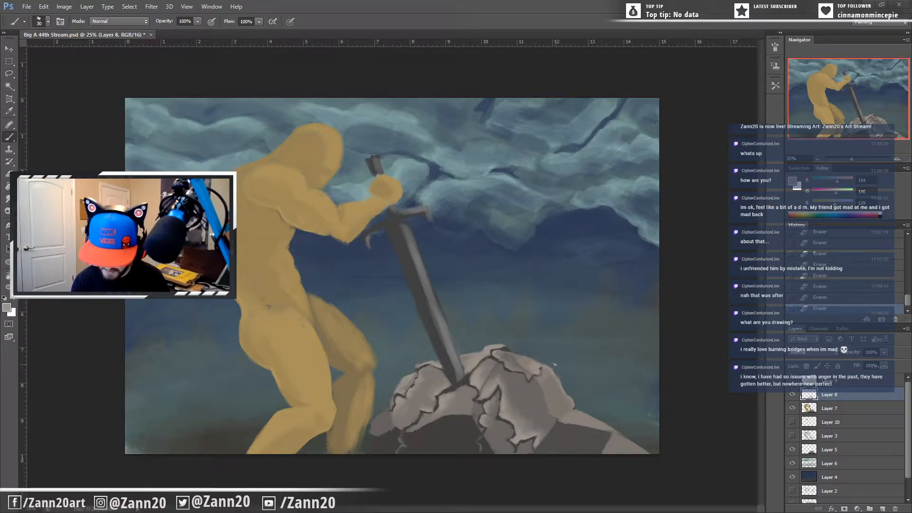
Step: Paint light gray along the ground slope's edge beside the rock on Layer 8 and clean up the strokes with the eraser
mouse_move(598, 420)
mouse_down()
mouse_move(655, 456)
mouse_move(636, 448)
mouse_up()
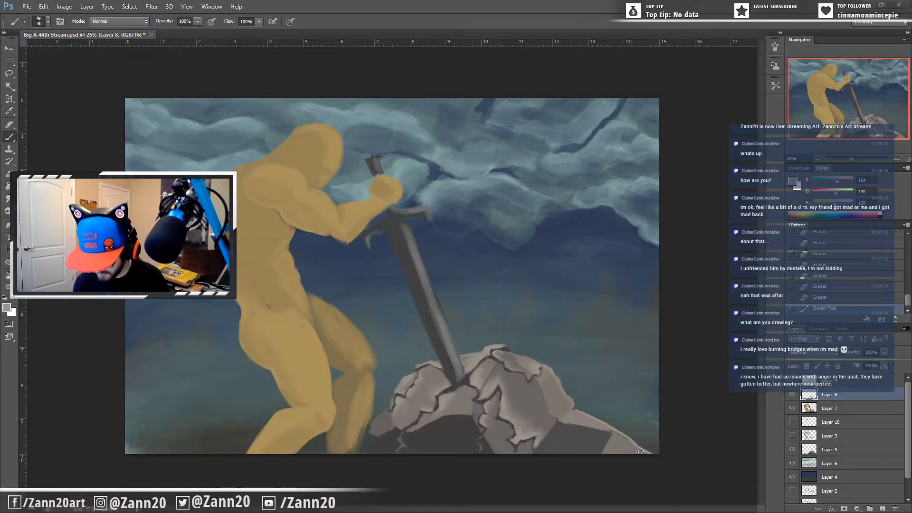
mouse_move(593, 417)
mouse_down()
mouse_move(664, 463)
mouse_move(622, 431)
mouse_move(658, 459)
mouse_up()
mouse_move(611, 432)
mouse_down()
mouse_move(639, 438)
mouse_move(628, 428)
mouse_move(630, 436)
mouse_move(607, 418)
mouse_move(661, 460)
mouse_move(607, 419)
mouse_move(641, 445)
mouse_up()
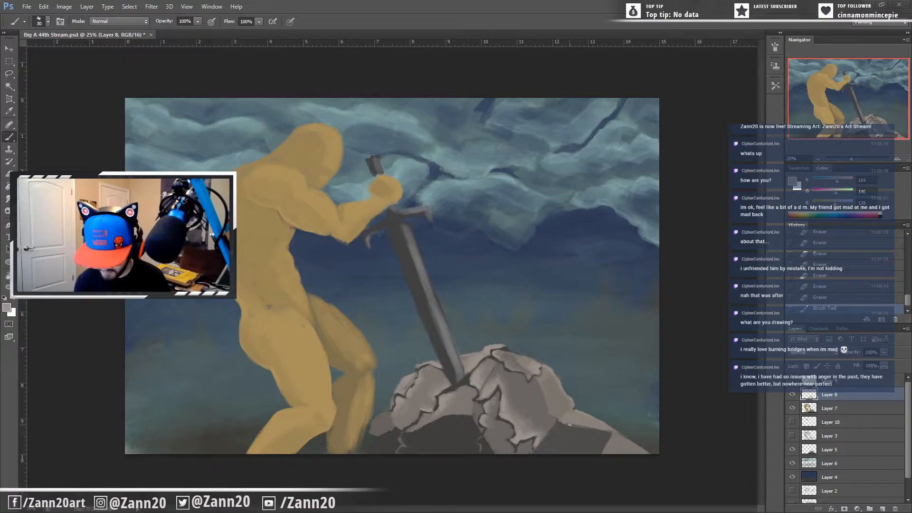
mouse_move(571, 424)
mouse_down()
mouse_move(607, 431)
mouse_move(580, 426)
mouse_move(605, 422)
mouse_move(608, 436)
mouse_move(576, 431)
mouse_move(610, 436)
mouse_move(560, 434)
mouse_up()
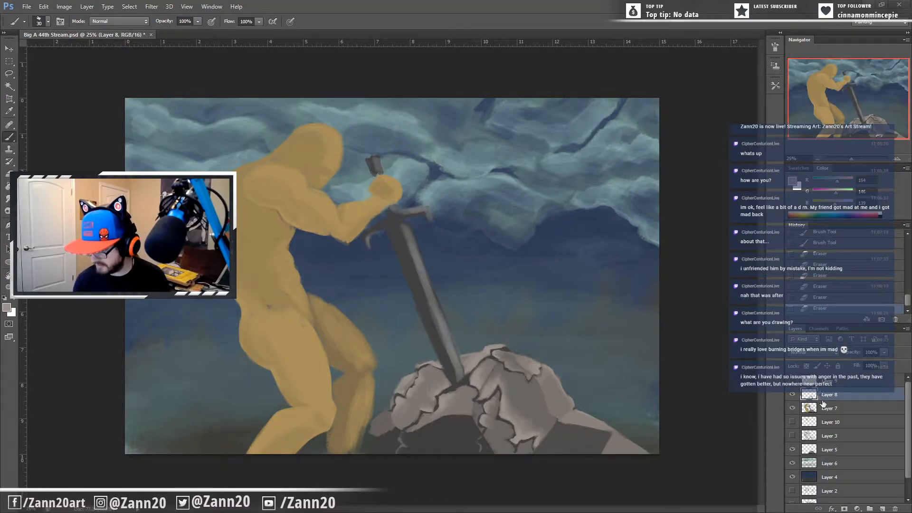
Step: Try the Multiply blend mode on the clouds of Layer 6
click(812, 464)
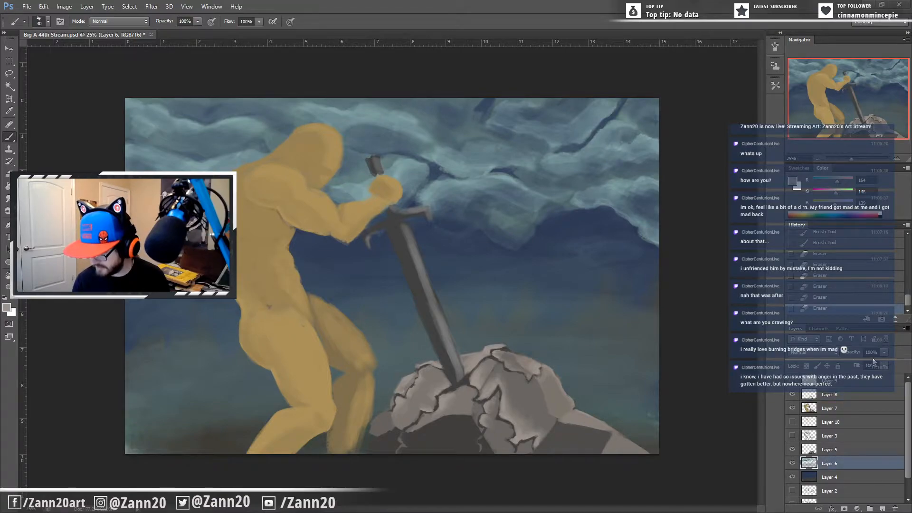
click(815, 356)
click(807, 139)
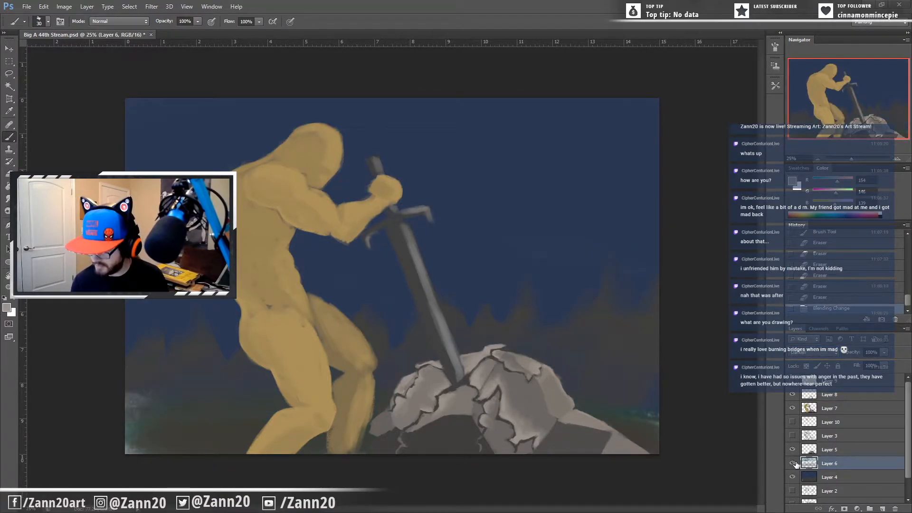
click(826, 354)
click(816, 140)
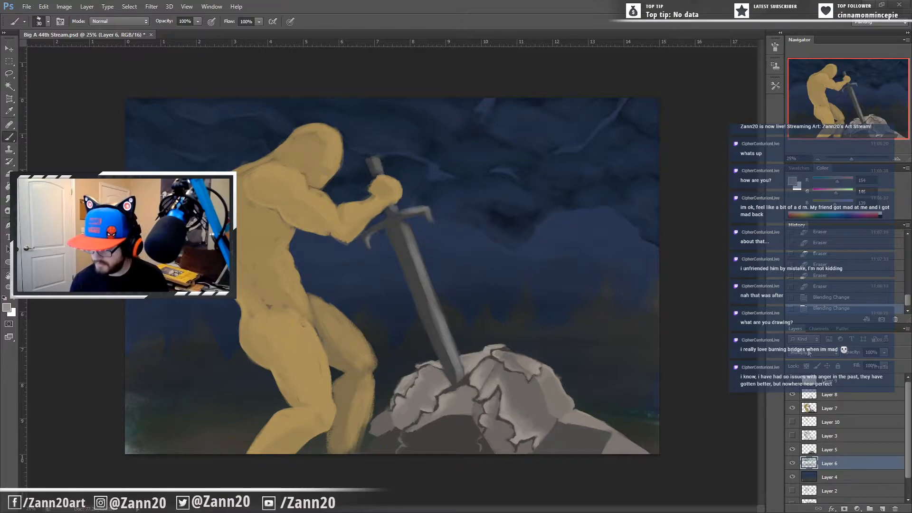
Step: Try the Color Burn blend mode on Layer 6 and compare the picture with the layer off and on
click(809, 352)
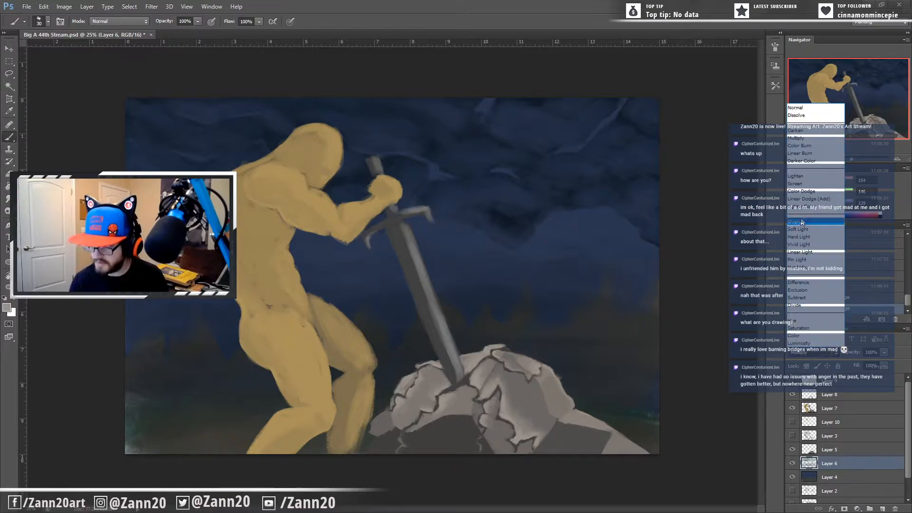
click(809, 147)
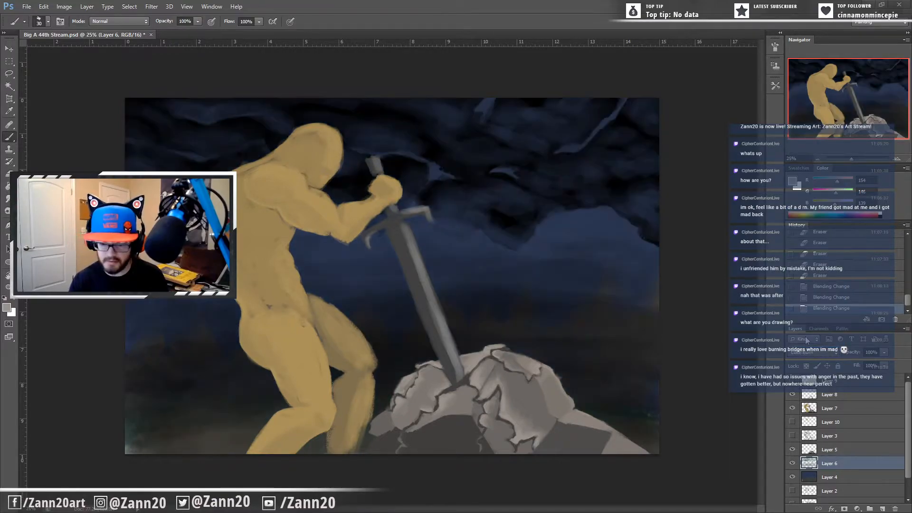
click(792, 464)
click(792, 463)
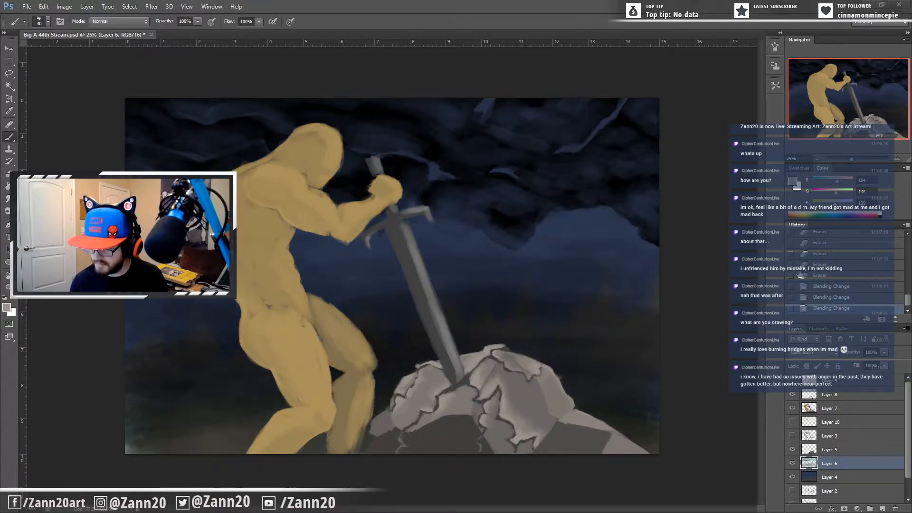
Step: Try the Screen blend mode on Layer 6 and return the layer to Normal
click(809, 352)
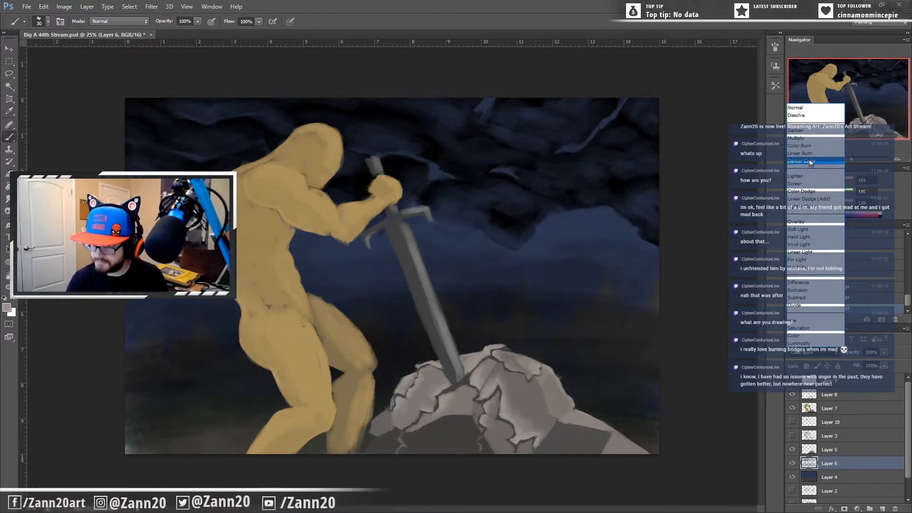
click(808, 184)
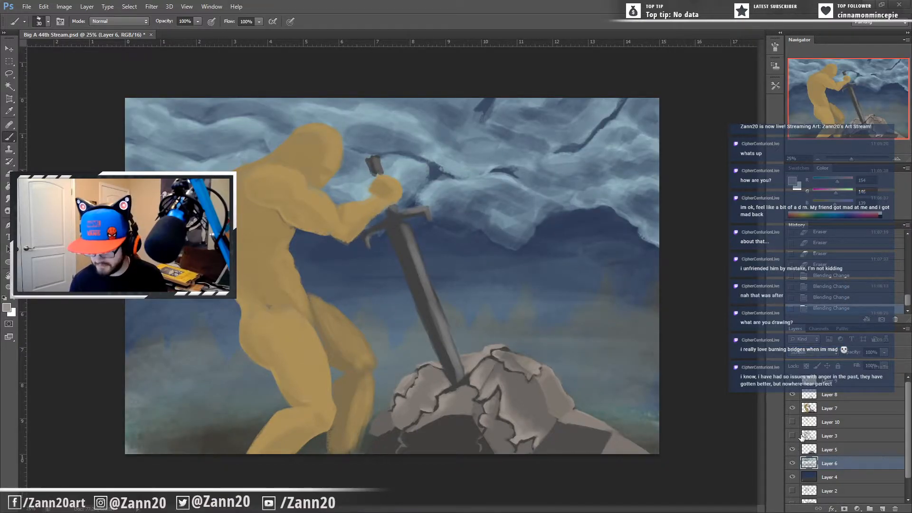
click(809, 354)
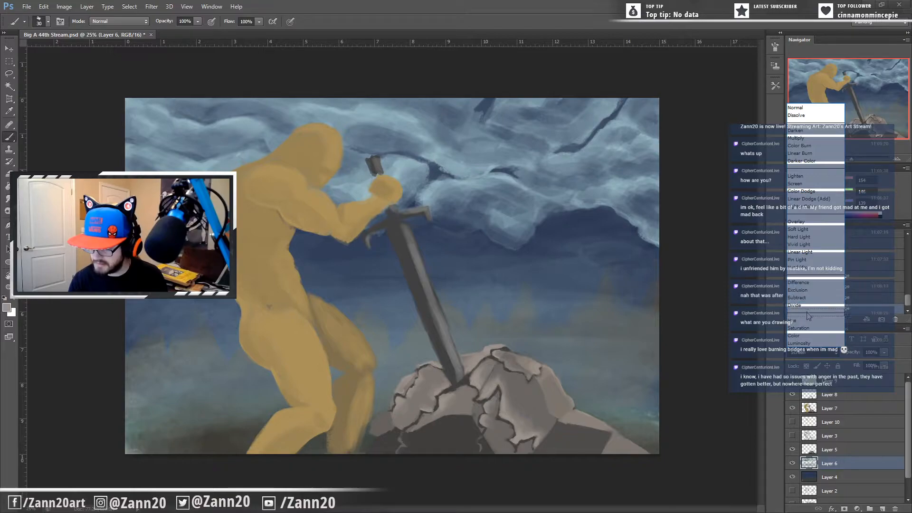
click(810, 108)
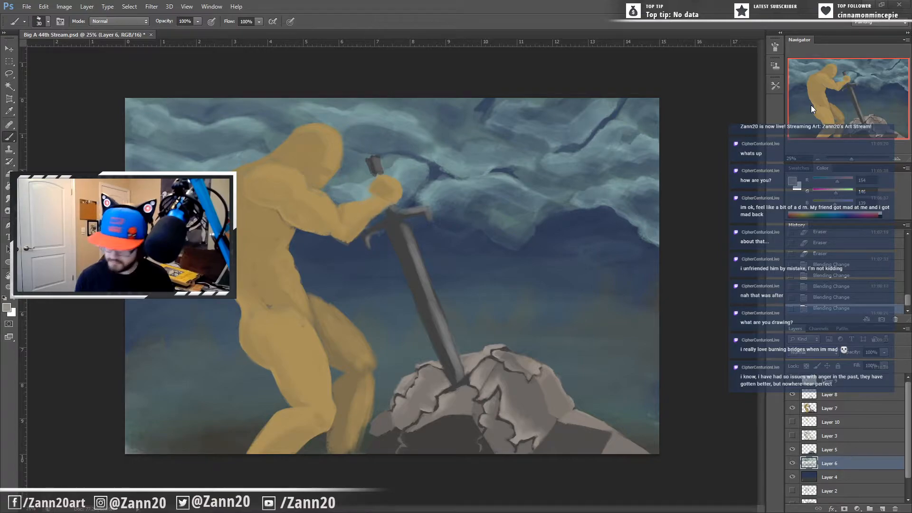
Step: Make Layer 10 visible again and check the sketch on Layer 3 by switching it on and off
click(792, 421)
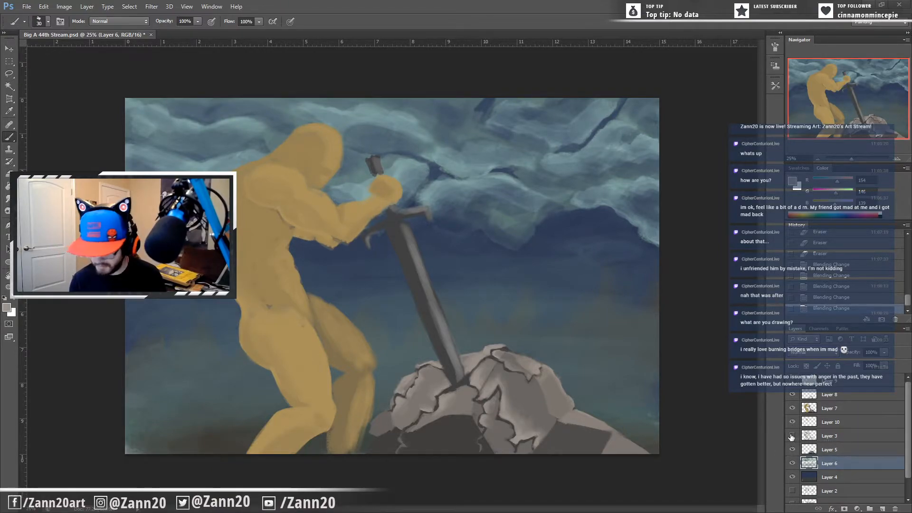
click(791, 435)
click(792, 436)
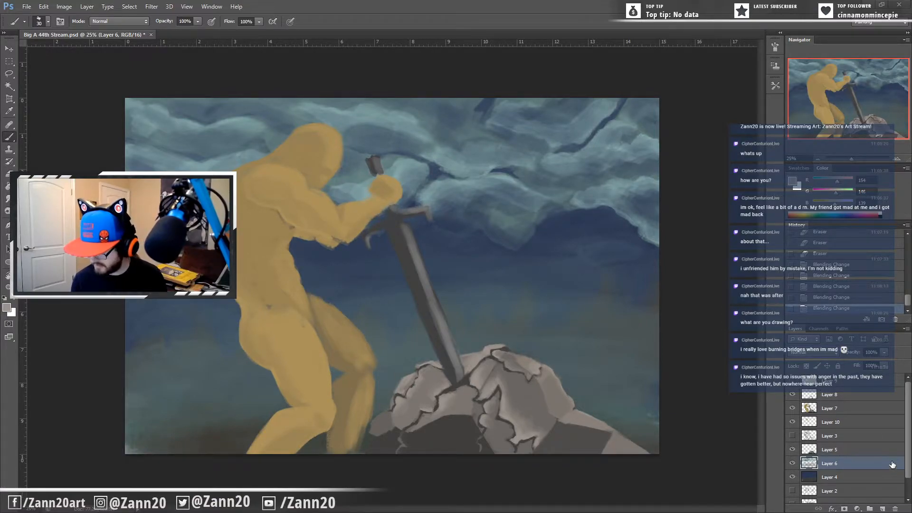
drag(908, 450, 909, 477)
scroll(888, 412, up, 2)
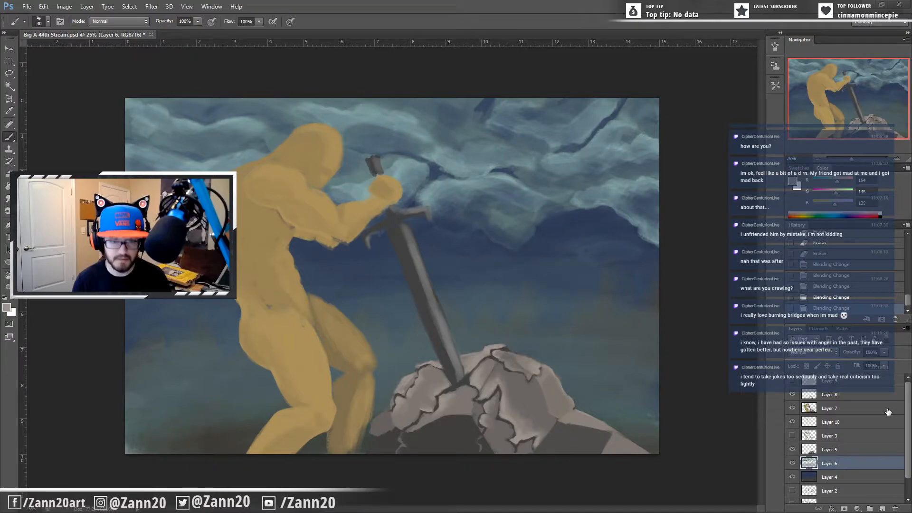
Step: Create a new layer directly above Layer 7, the figure's layer
click(803, 412)
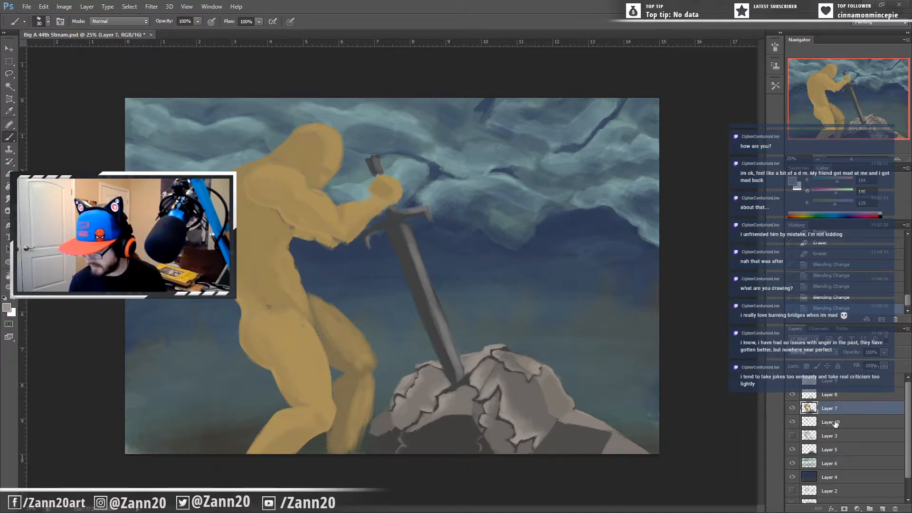
click(882, 509)
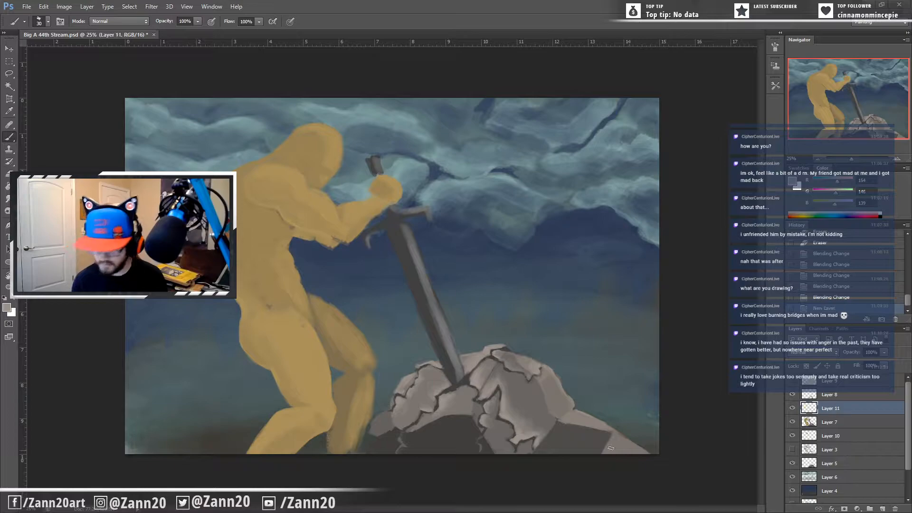
Step: Try a hair stroke on the figure's head in light tan (H 37, S 48, B 77) and undo it
key(i)
click(7, 307)
mouse_move(57, 156)
mouse_down()
mouse_move(57, 168)
mouse_move(70, 151)
mouse_move(59, 164)
mouse_up()
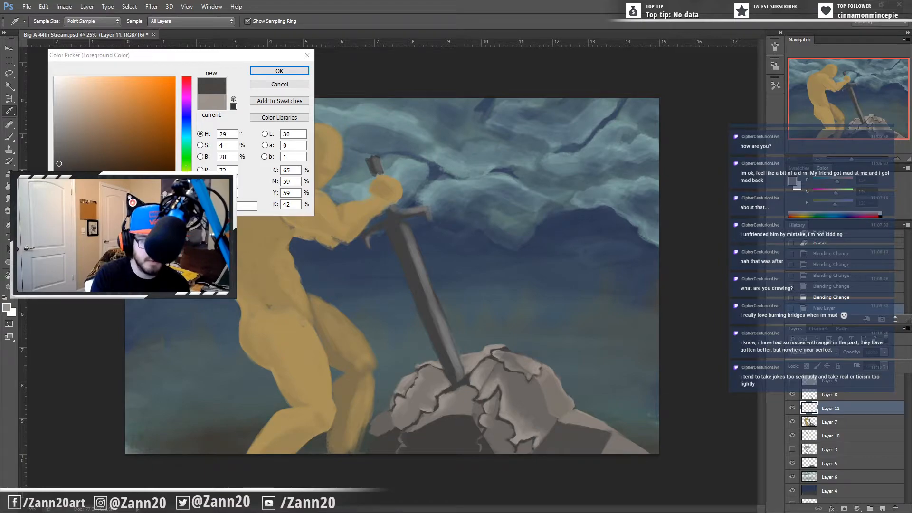
mouse_move(187, 187)
mouse_down()
mouse_move(187, 174)
mouse_move(186, 183)
mouse_up()
mouse_move(122, 170)
mouse_down()
mouse_move(114, 131)
mouse_move(124, 124)
mouse_move(108, 110)
mouse_move(112, 104)
mouse_up()
click(186, 185)
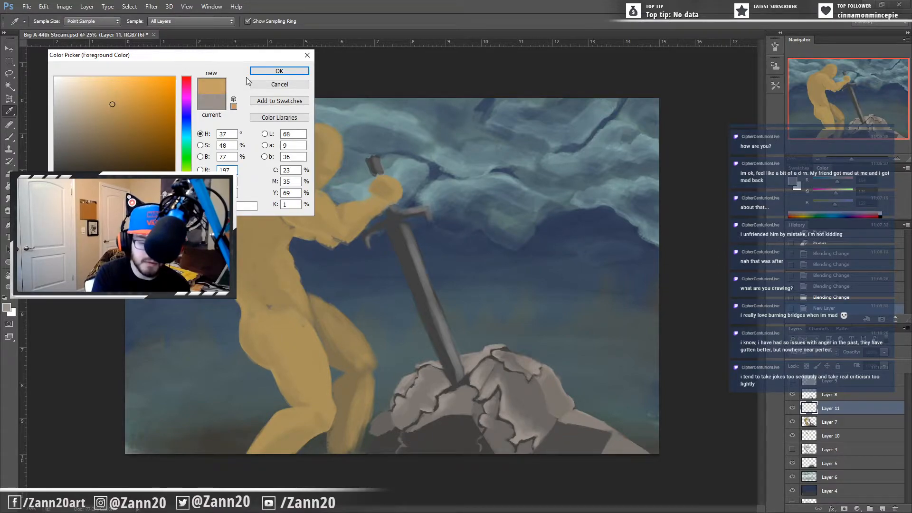
click(266, 71)
mouse_move(316, 132)
mouse_down()
mouse_move(312, 167)
mouse_move(324, 188)
mouse_up()
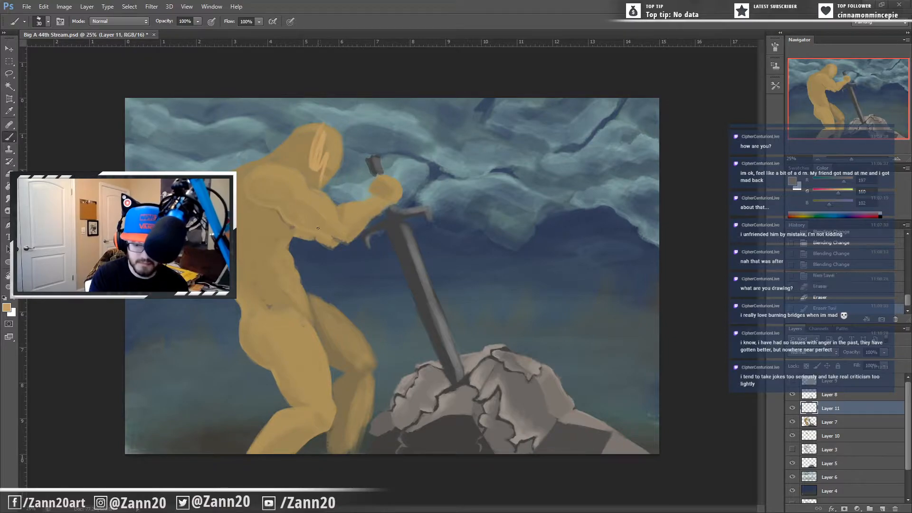
key(ctrl+z)
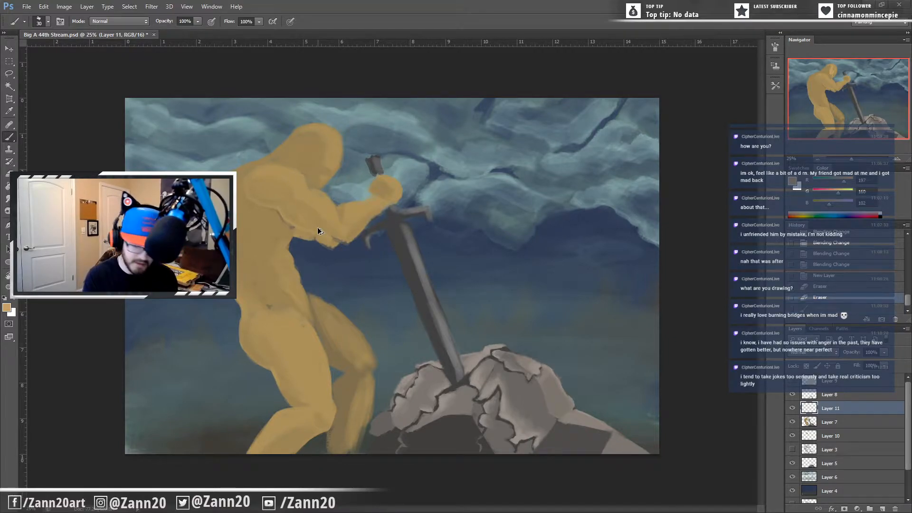
Step: Try a darker tan (H 37, S 48, B 65) for strokes on the head and undo them
click(6, 308)
mouse_move(95, 116)
mouse_down()
mouse_move(85, 125)
mouse_move(112, 120)
mouse_up()
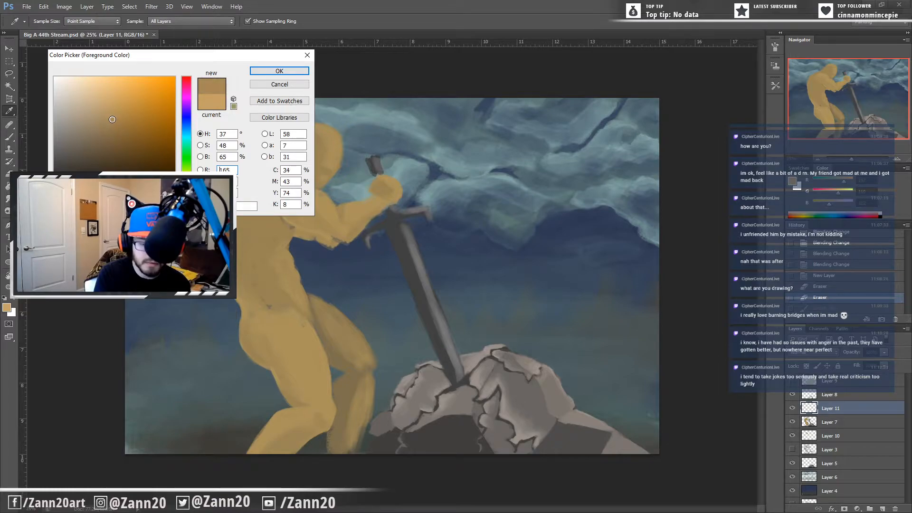
click(277, 71)
drag(322, 139, 319, 183)
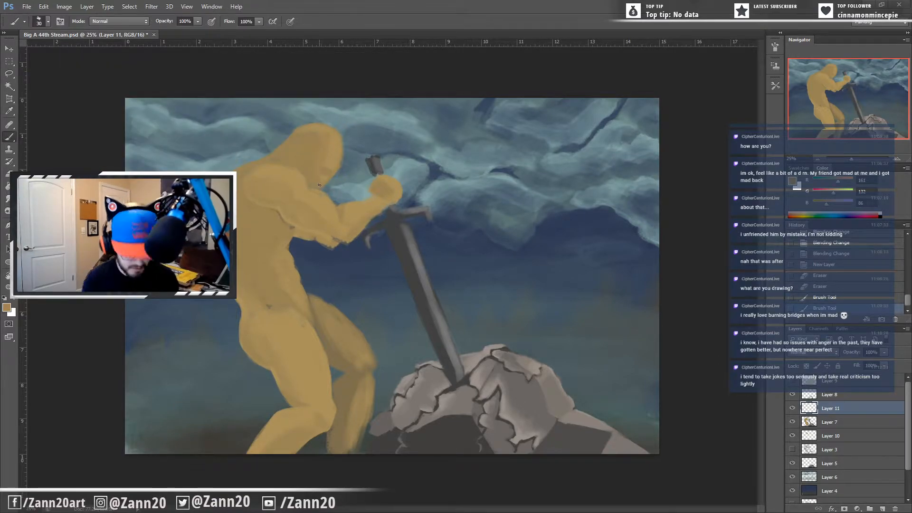
key(ctrl+z)
key(ctrl+z)
Step: Set the foreground colour to an olive brown (H 47, S 47, B 48) for painting the hair
click(6, 307)
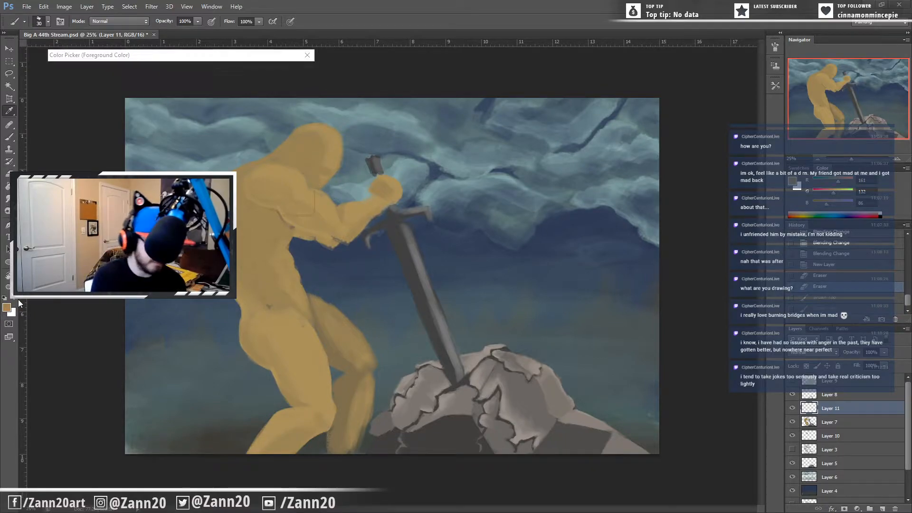
drag(186, 185, 186, 179)
drag(121, 121, 103, 134)
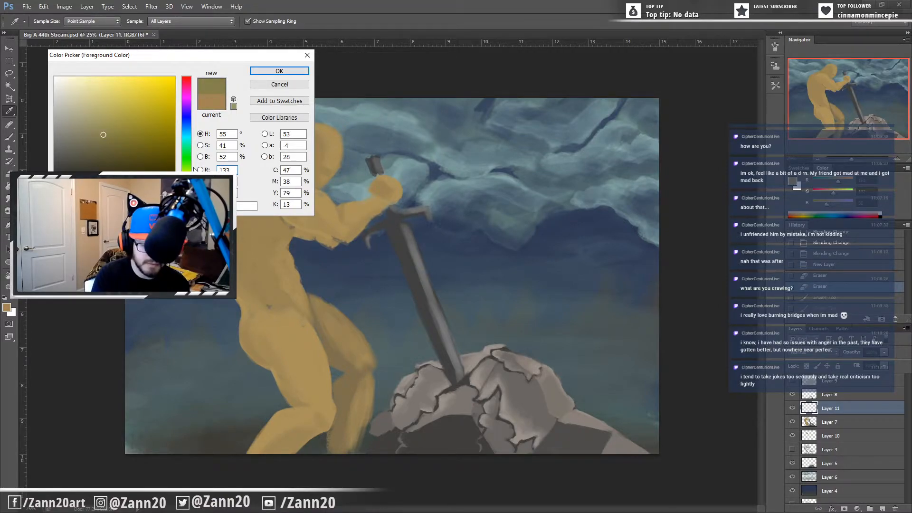
drag(186, 179, 186, 186)
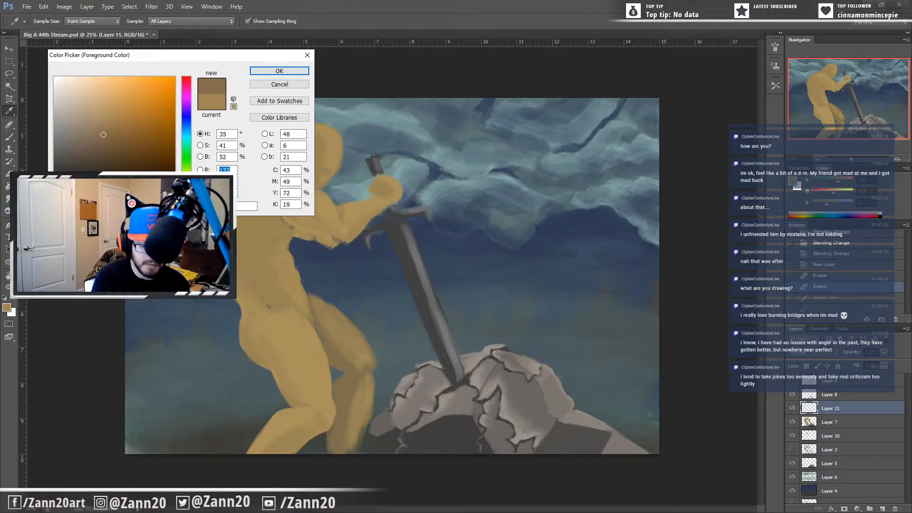
mouse_move(120, 128)
mouse_down()
mouse_move(150, 121)
mouse_move(131, 139)
mouse_move(110, 140)
mouse_up()
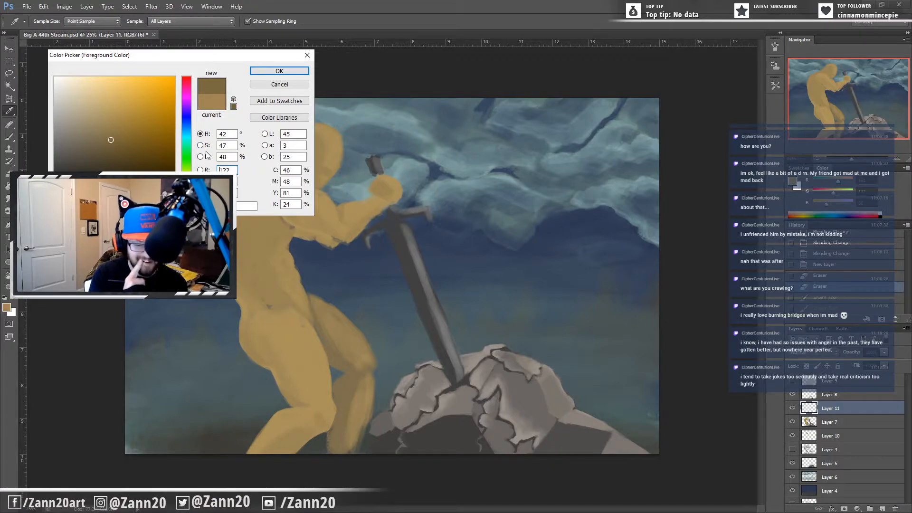
drag(187, 183, 186, 182)
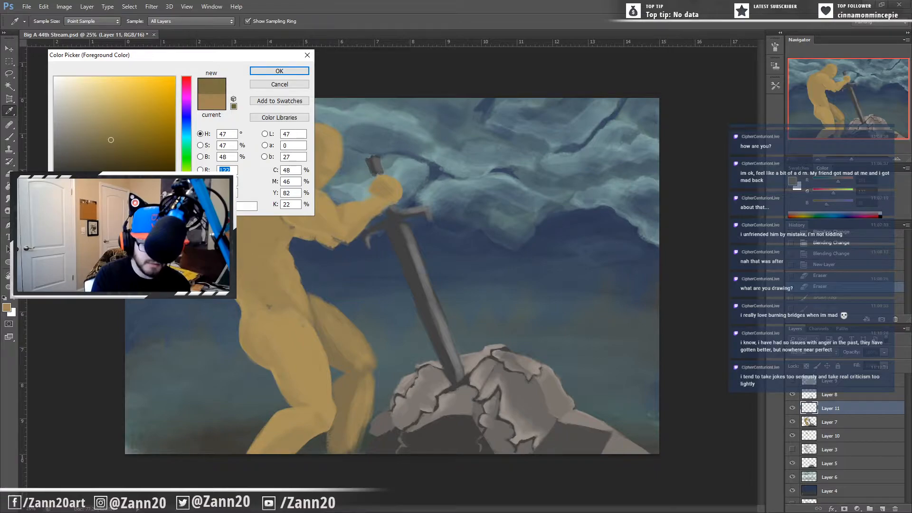
click(299, 70)
key(b)
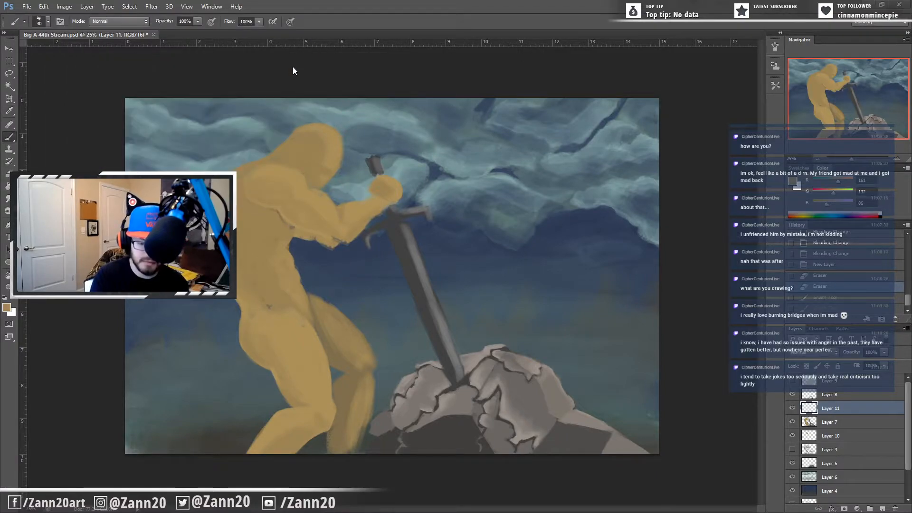
Step: Try thin olive-brown hair strokes on the side and top of the head, and undo them all
mouse_move(315, 141)
mouse_down()
mouse_move(304, 161)
mouse_move(313, 164)
mouse_up()
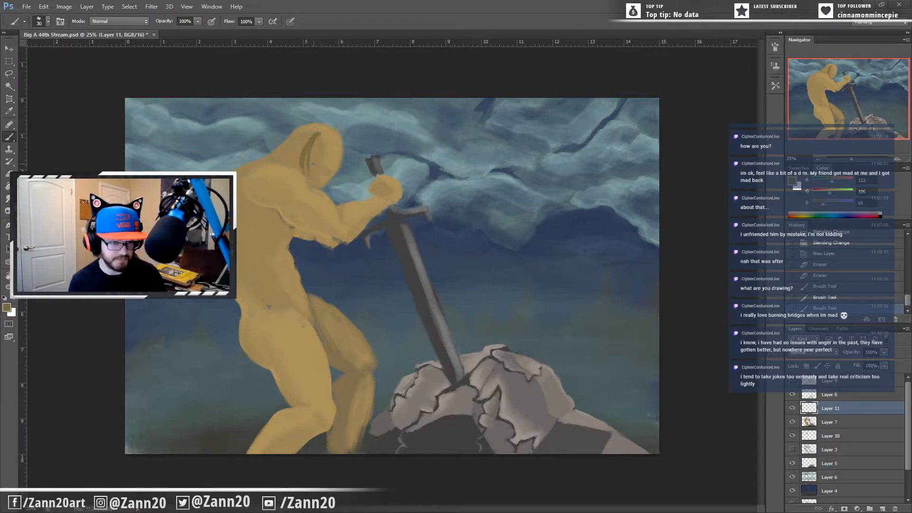
drag(314, 136, 328, 161)
mouse_move(308, 116)
mouse_down()
mouse_move(332, 128)
mouse_move(318, 125)
mouse_up()
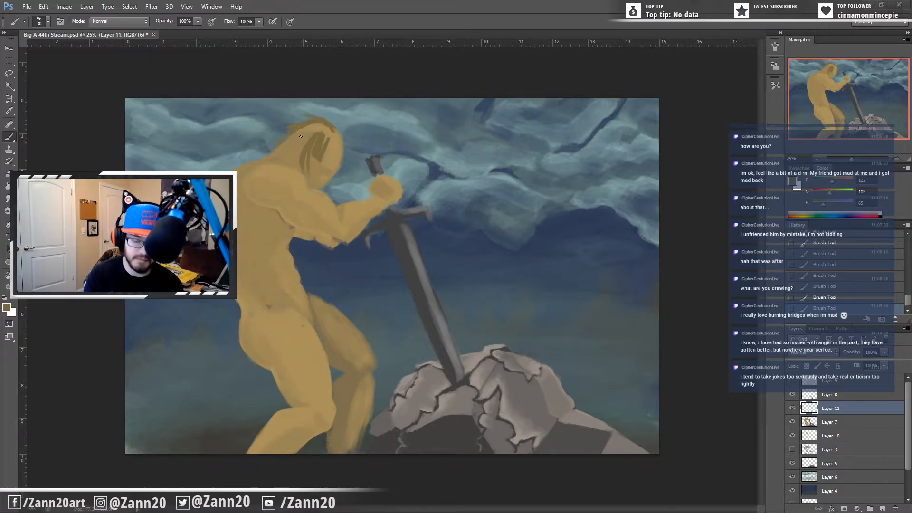
key(ctrl+alt+z)
key(ctrl+alt+z)
key(ctrl+alt+z)
key(ctrl+alt+z)
key(ctrl+alt+z)
key(ctrl+alt+z)
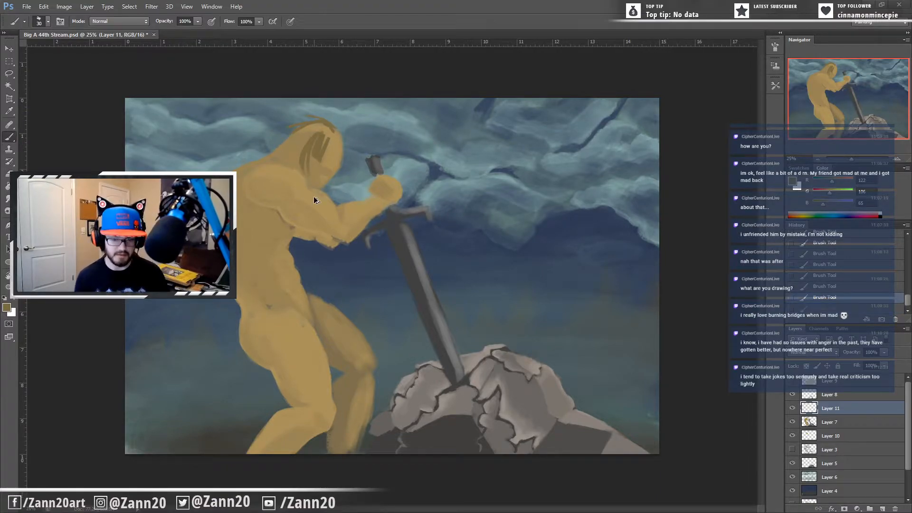
key(ctrl+alt+z)
key(ctrl+alt+z)
key(ctrl+alt+z)
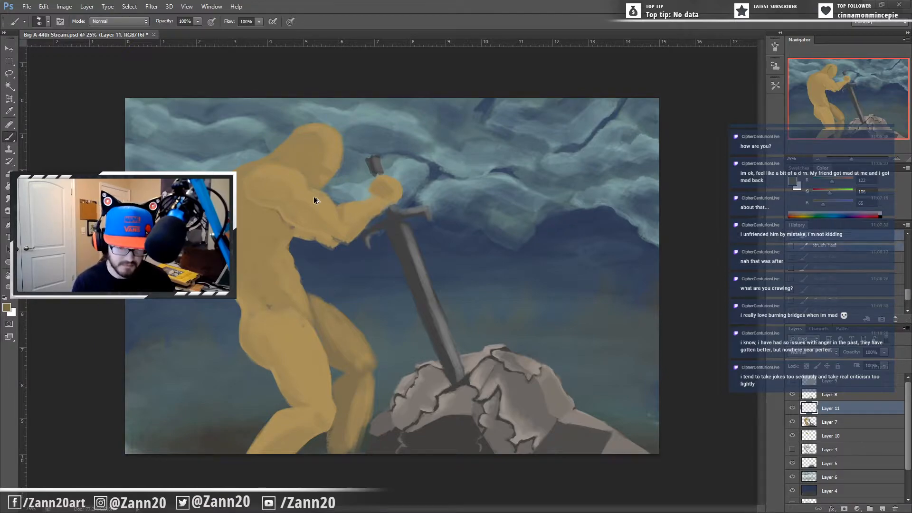
Step: Enlarge the brush to 150 and block in long hair over the head, around the face and down to the arm
key(])
key(])
key(])
key(])
key(])
key(])
key(])
key(])
key(])
key(])
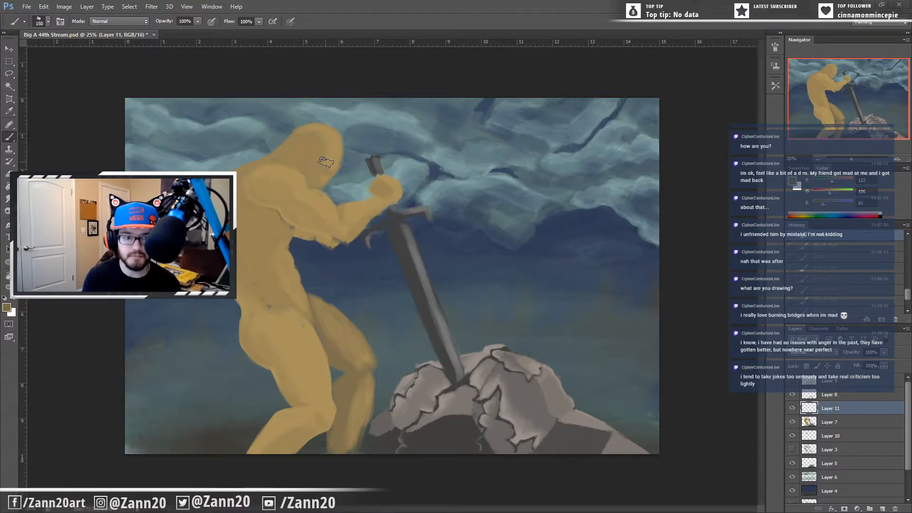
mouse_move(326, 132)
mouse_down()
mouse_move(303, 169)
mouse_move(328, 132)
mouse_move(308, 151)
mouse_move(300, 135)
mouse_move(325, 129)
mouse_move(287, 144)
mouse_up()
mouse_move(327, 129)
mouse_down()
mouse_move(288, 141)
mouse_move(309, 128)
mouse_move(285, 164)
mouse_move(293, 135)
mouse_move(280, 200)
mouse_move(284, 161)
mouse_move(298, 141)
mouse_move(297, 180)
mouse_up()
mouse_move(334, 132)
mouse_down()
mouse_move(336, 176)
mouse_move(339, 146)
mouse_move(334, 224)
mouse_up()
mouse_move(335, 183)
mouse_down()
mouse_move(340, 237)
mouse_move(334, 186)
mouse_move(331, 211)
mouse_up()
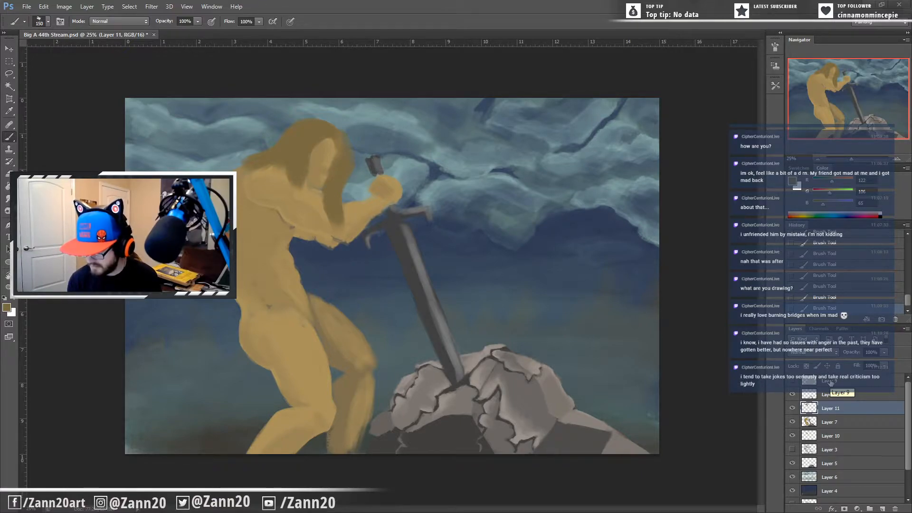
Step: Lower Layer 11's opacity to 40% and refine the hair's shape around the face and forehead
drag(872, 355, 821, 378)
text(40)
key(Return)
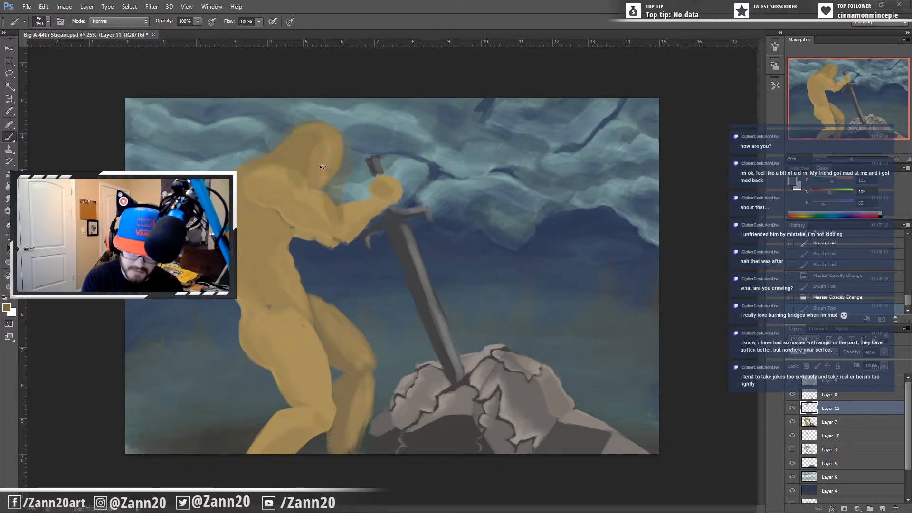
mouse_move(319, 179)
mouse_down()
mouse_move(333, 144)
mouse_move(328, 174)
mouse_up()
drag(335, 144, 331, 166)
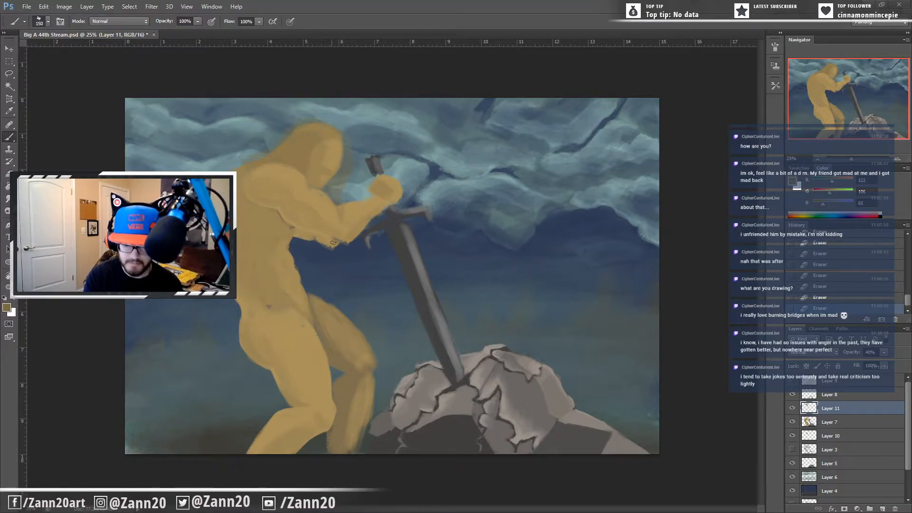
drag(333, 135, 337, 153)
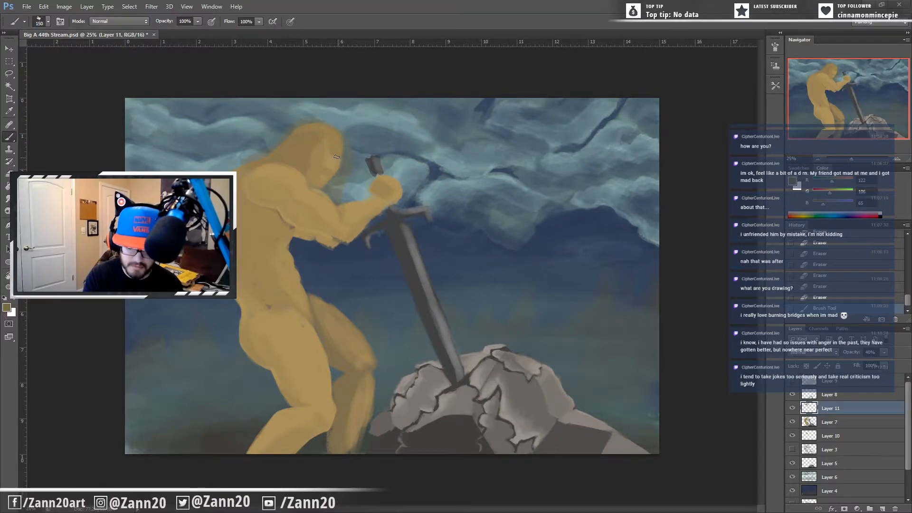
mouse_move(328, 142)
mouse_down()
mouse_move(329, 162)
mouse_move(339, 148)
mouse_move(335, 161)
mouse_up()
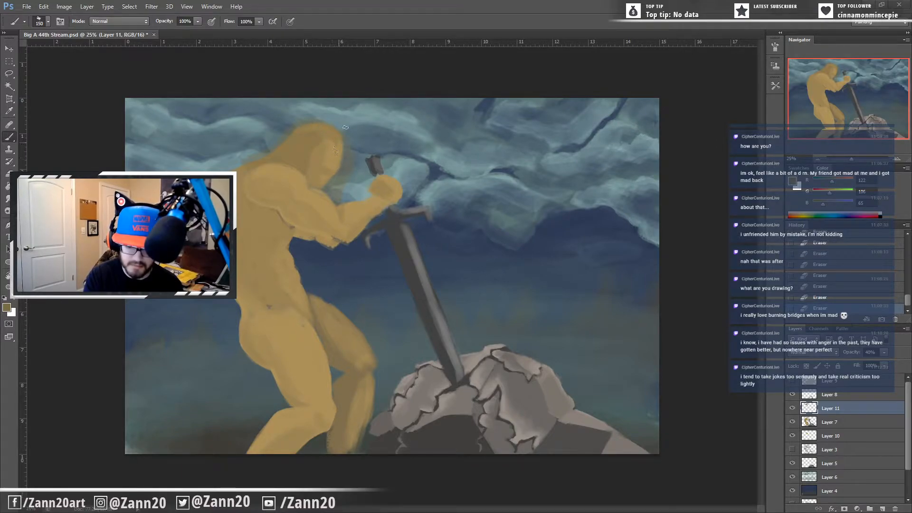
drag(338, 136, 336, 150)
mouse_move(341, 141)
mouse_down()
mouse_move(337, 152)
mouse_move(350, 125)
mouse_up()
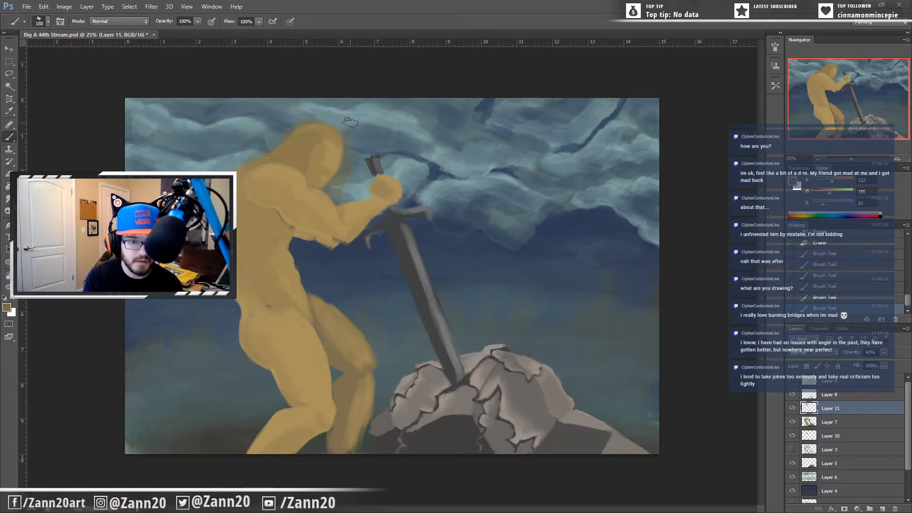
Step: Restore Layer 11's opacity to 100% and touch up the hair beside the forehead
click(870, 352)
text(100)
key(Return)
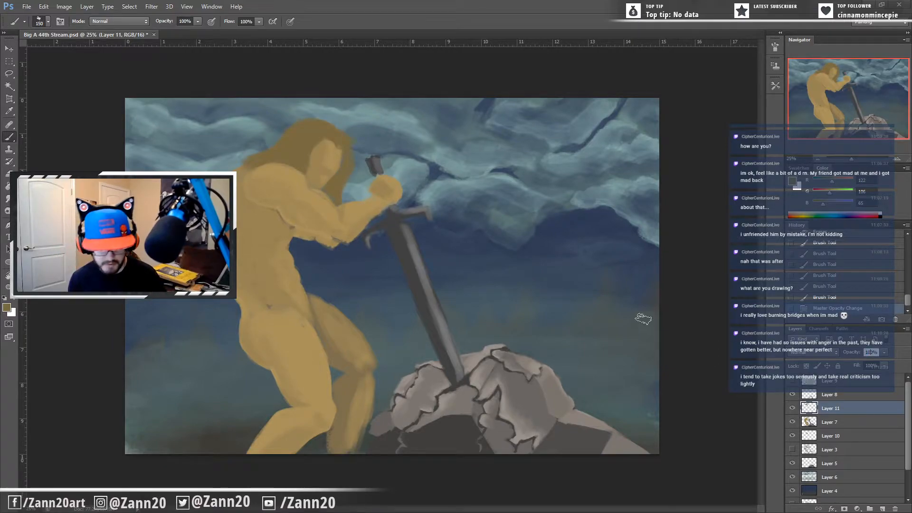
drag(350, 149, 338, 143)
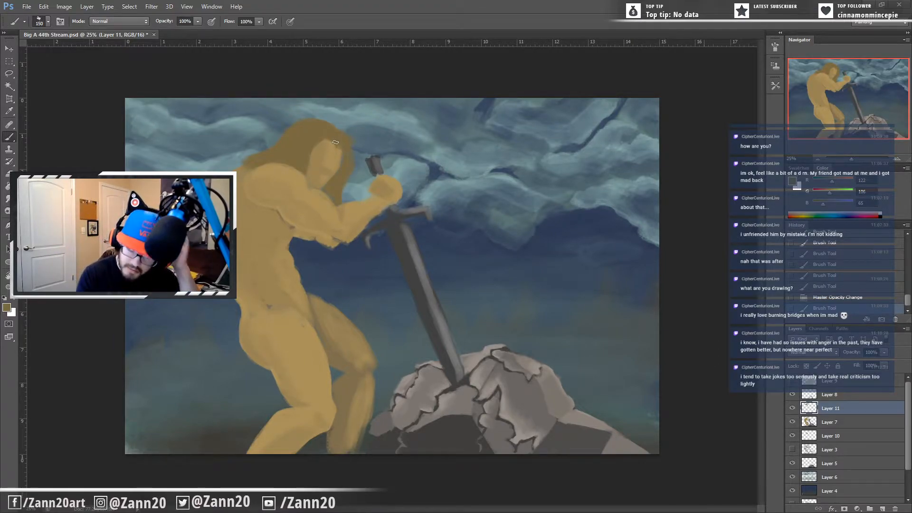
Step: Reduce the brush size and erase small bits of hair to shape the edge along the face
key(bracketleft)
key(bracketleft)
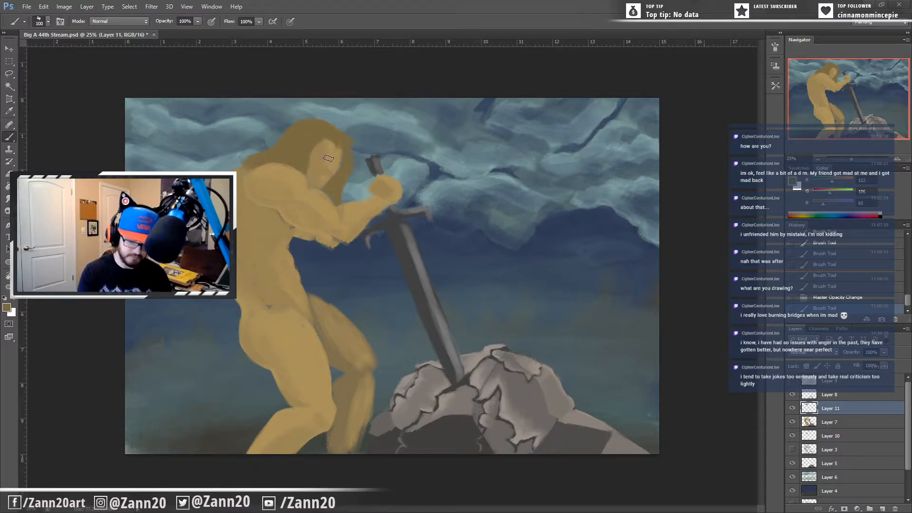
mouse_move(341, 151)
mouse_down()
mouse_move(329, 166)
mouse_move(338, 148)
mouse_up()
drag(339, 155, 337, 150)
drag(338, 151, 339, 149)
drag(339, 153, 332, 166)
drag(330, 161, 335, 168)
drag(332, 162, 333, 165)
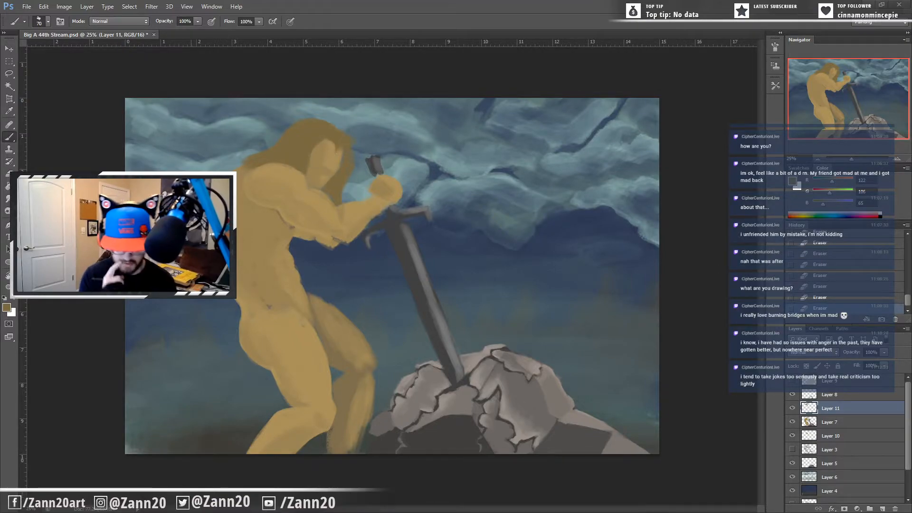
Step: Paint more hair strands down the front of the face and across the forehead
drag(346, 166, 331, 186)
drag(350, 145, 342, 195)
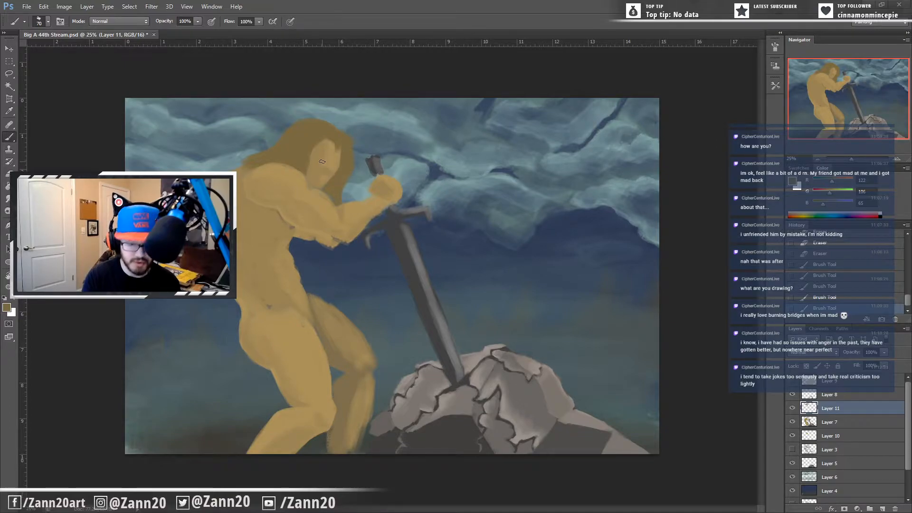
mouse_move(332, 153)
mouse_down()
mouse_move(342, 141)
mouse_move(338, 153)
mouse_up()
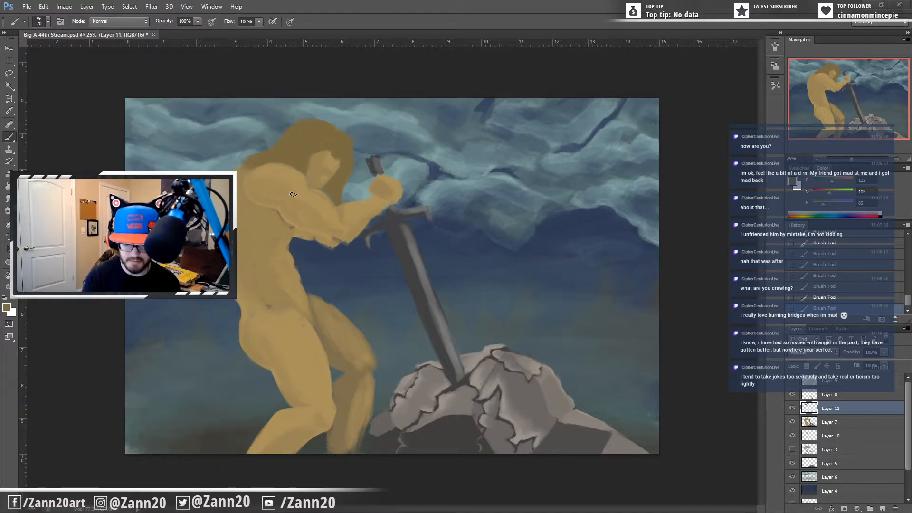
Step: Hide Layer 11 and retouch the figure's face on Layer 7 with skin tones sampled from the face and arm
click(791, 409)
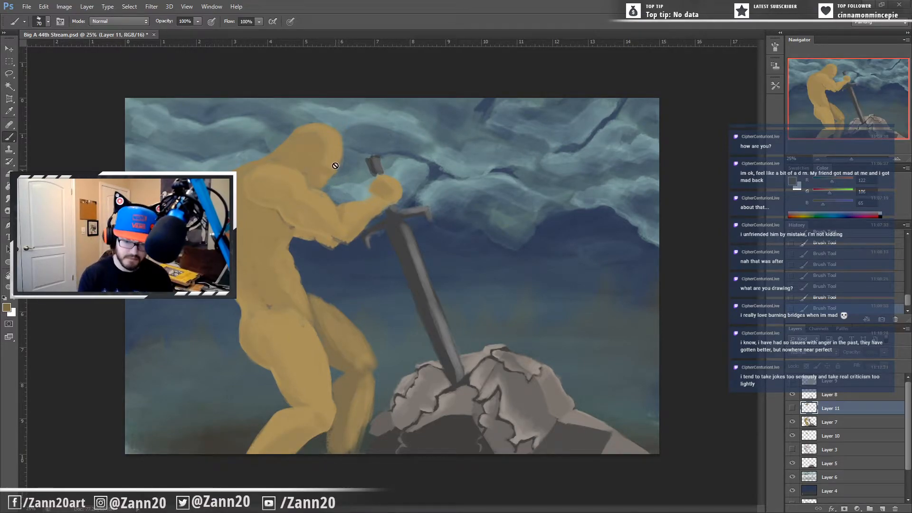
key(i)
click(831, 421)
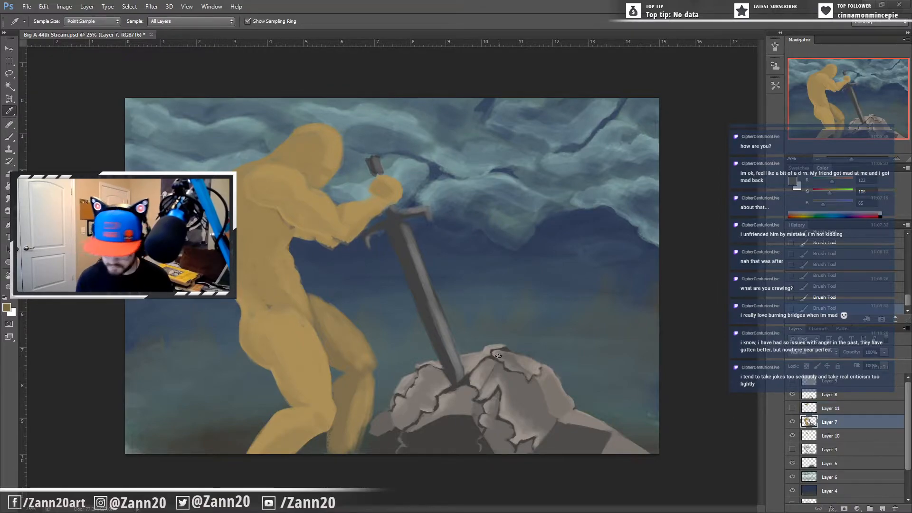
click(334, 155)
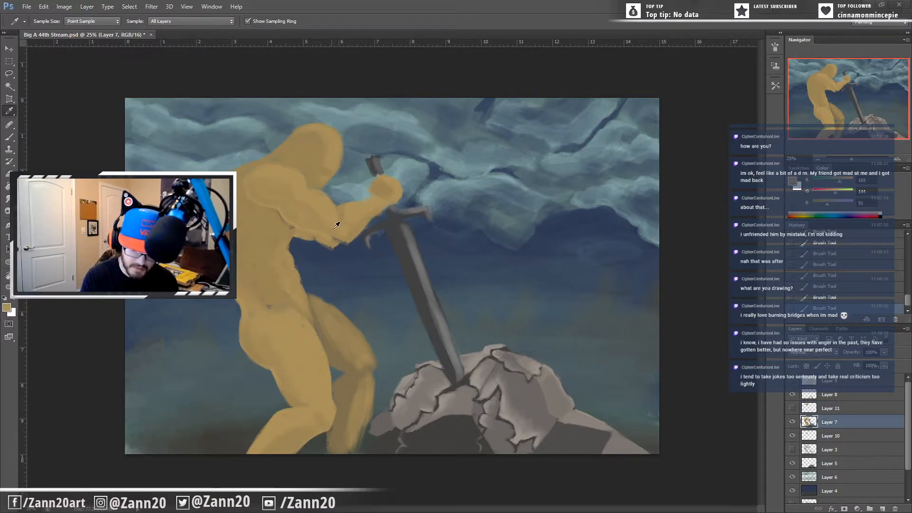
key(b)
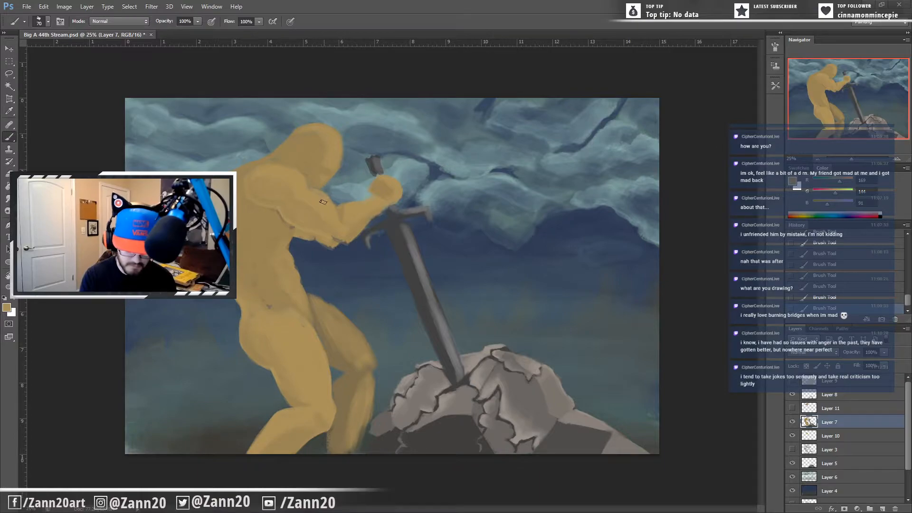
alt+click(320, 203)
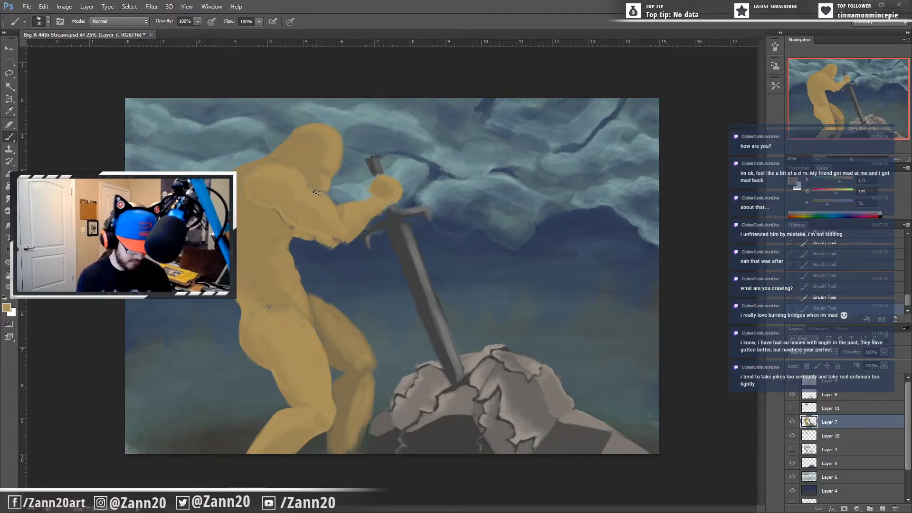
key(i)
click(323, 179)
key(b)
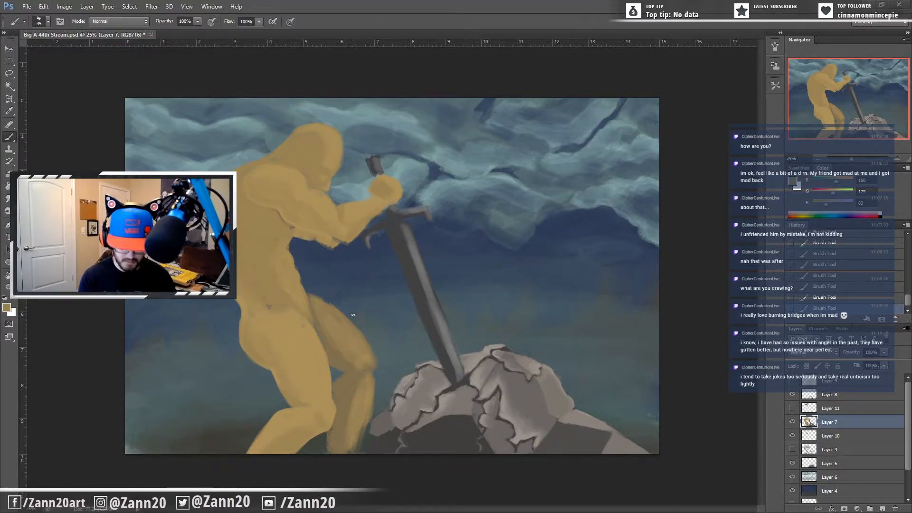
Step: Show Layer 11 again and sample the brown hair colour for painting
click(792, 408)
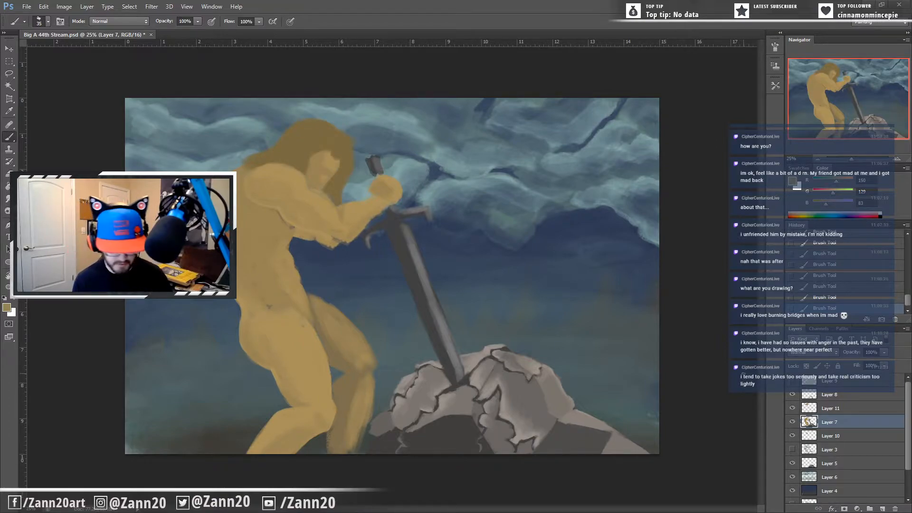
alt+click(293, 145)
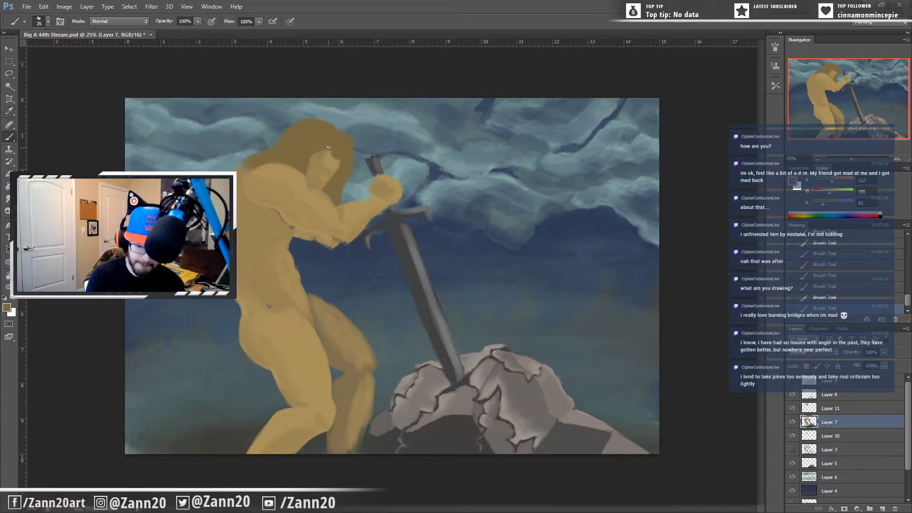
mouse_move(317, 154)
mouse_down()
mouse_move(295, 207)
mouse_move(301, 243)
mouse_move(316, 170)
mouse_move(304, 198)
mouse_move(314, 184)
mouse_move(306, 261)
mouse_move(296, 211)
mouse_move(319, 197)
mouse_up()
key(ctrl+alt+z)
key(ctrl+alt+z)
key(ctrl+alt+z)
key(ctrl+alt+z)
key(ctrl+alt+z)
key(ctrl+alt+z)
key(ctrl+alt+z)
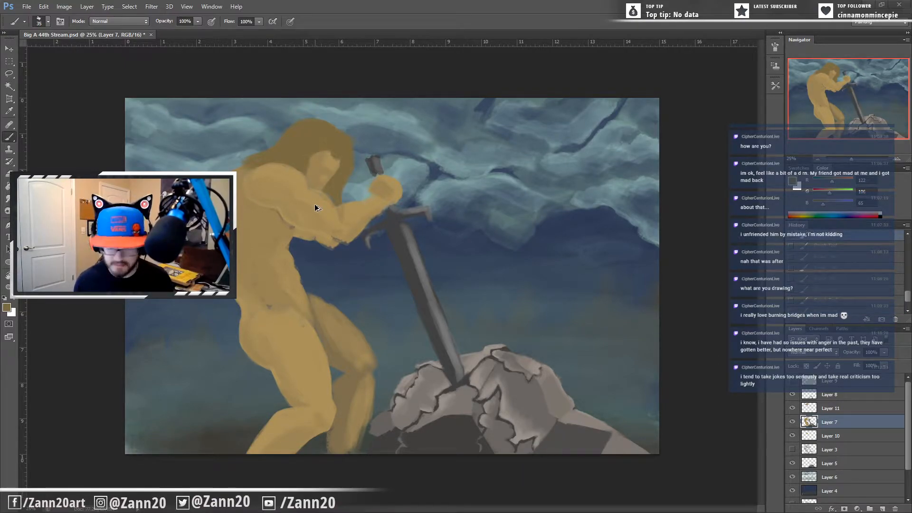
Step: On Layer 11, paint thin hair strands beside the face and a loose lock hanging in front towards the forearm
click(835, 409)
key(ctrl+alt+z)
key(ctrl+alt+z)
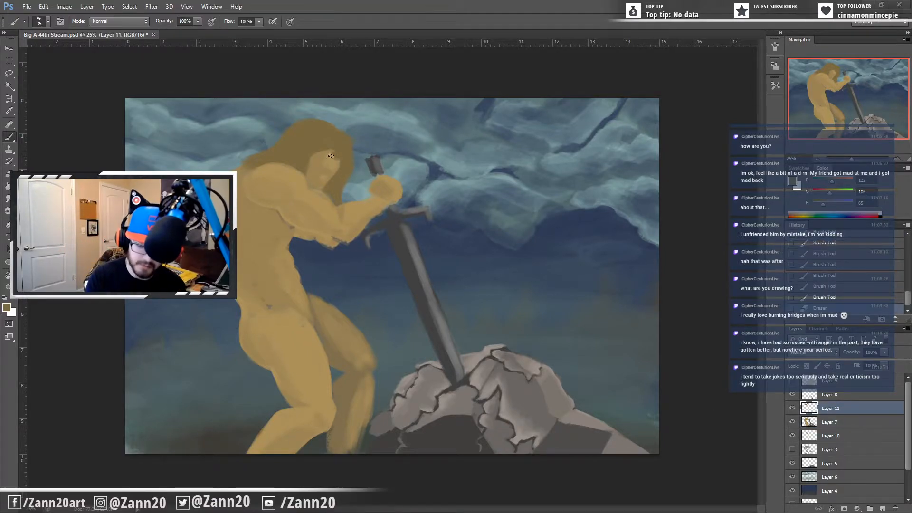
mouse_move(330, 151)
mouse_down()
mouse_move(315, 209)
mouse_move(314, 167)
mouse_move(307, 223)
mouse_move(296, 219)
mouse_move(305, 170)
mouse_move(313, 207)
mouse_up()
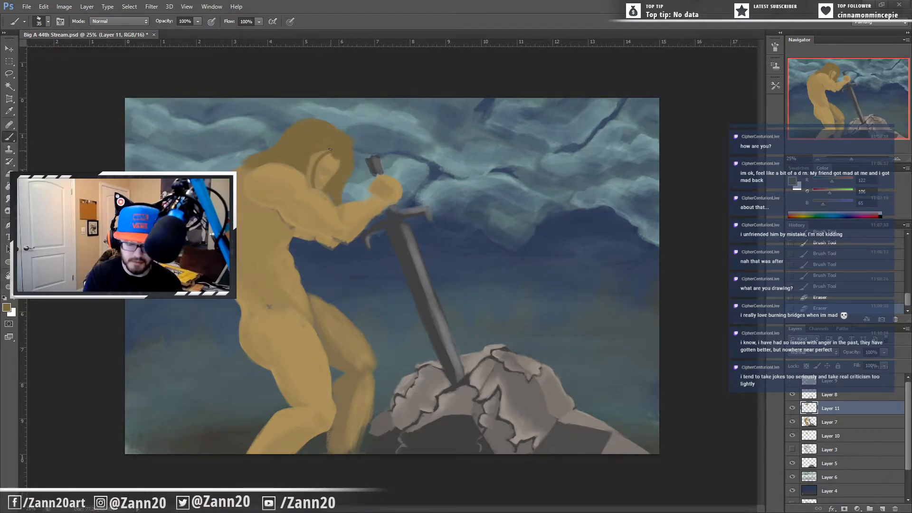
drag(336, 157, 330, 155)
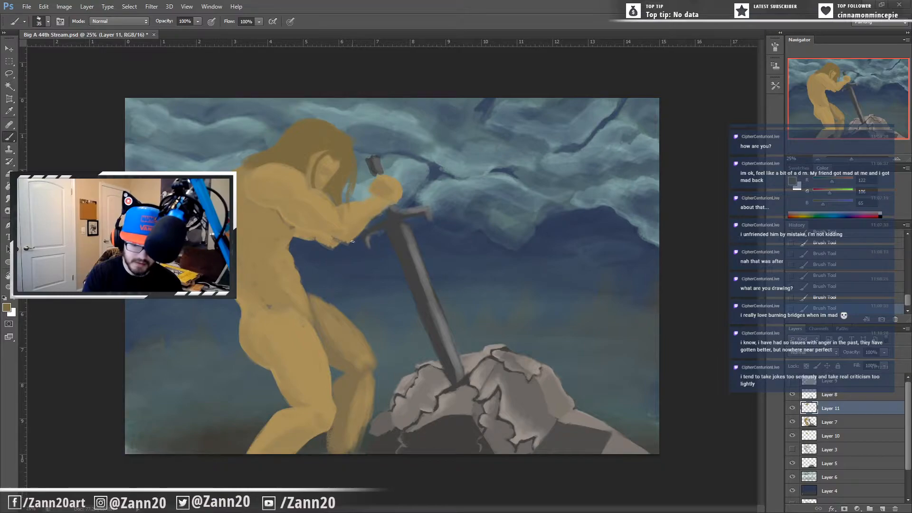
drag(353, 175, 351, 217)
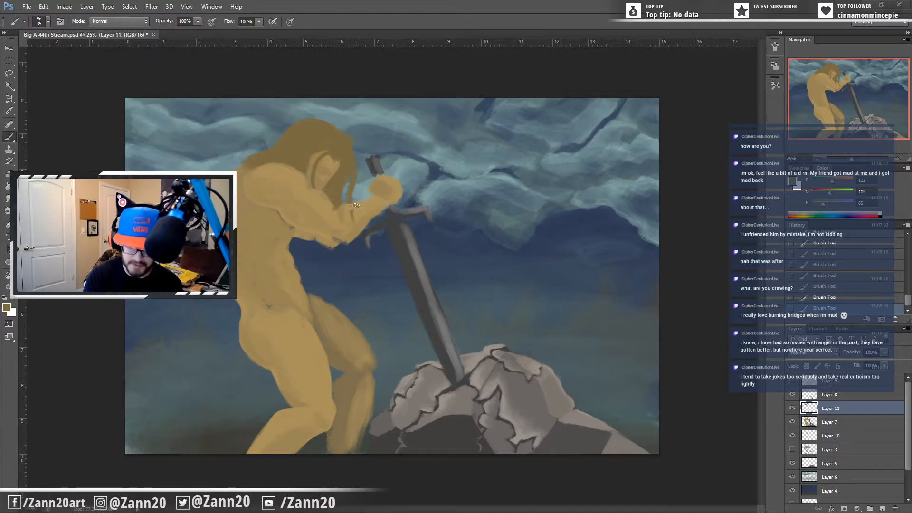
mouse_move(353, 207)
mouse_down()
mouse_move(345, 228)
mouse_move(336, 213)
mouse_move(345, 207)
mouse_move(335, 215)
mouse_move(324, 195)
mouse_move(331, 212)
mouse_up()
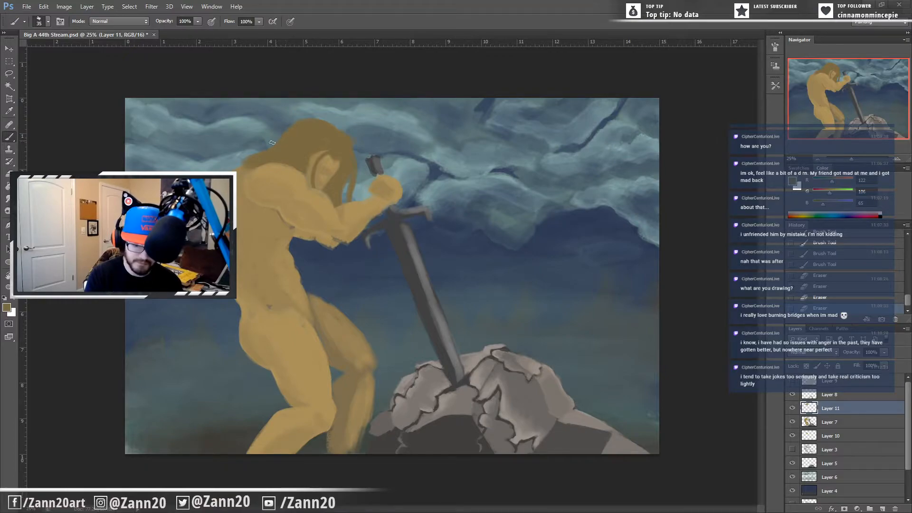
Step: Extend the hair down over the upper back behind the shoulder
mouse_move(252, 157)
mouse_down()
mouse_move(261, 151)
mouse_move(238, 160)
mouse_up()
key(ctrl+z)
mouse_move(255, 152)
mouse_down()
mouse_move(223, 164)
mouse_move(237, 188)
mouse_move(236, 172)
mouse_move(245, 173)
mouse_up()
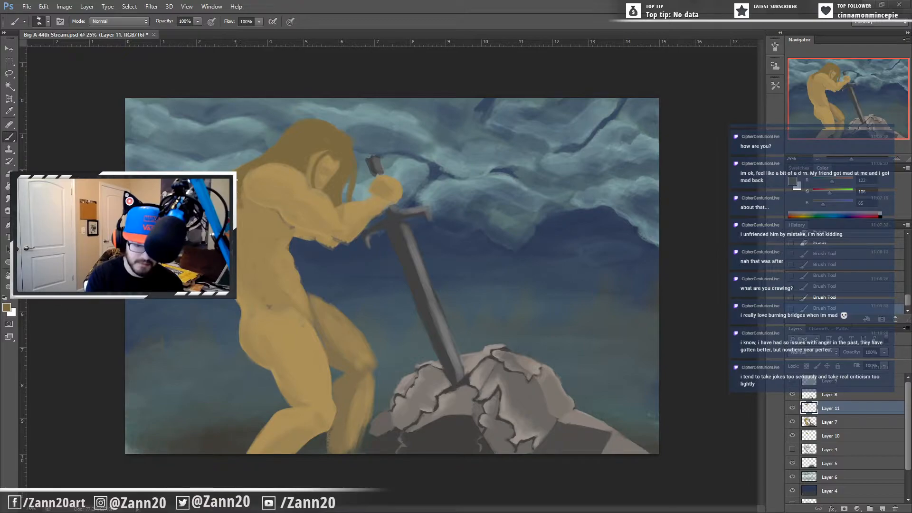
drag(245, 166, 237, 172)
drag(260, 157, 245, 166)
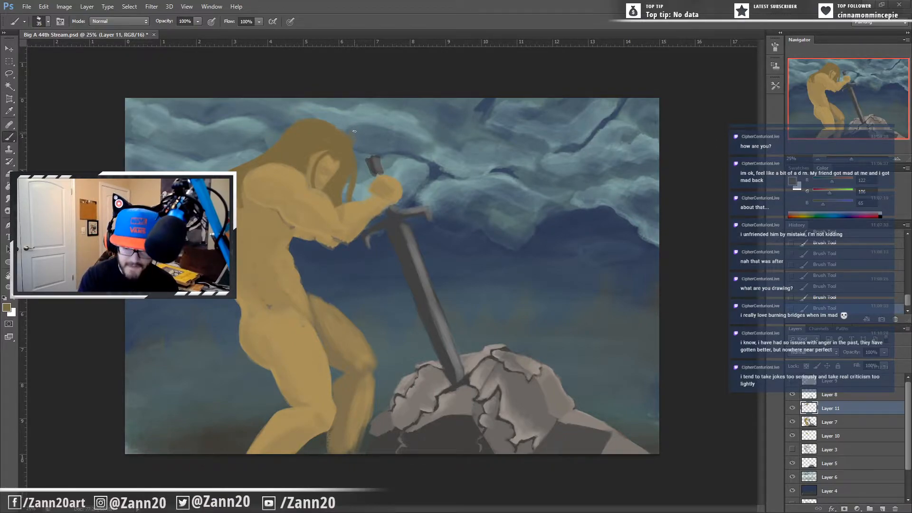
Step: Reshape the hair's outline along the crown and above the forehead, adding volume at the top of the head
mouse_move(344, 126)
mouse_down()
mouse_move(350, 163)
mouse_move(339, 134)
mouse_up()
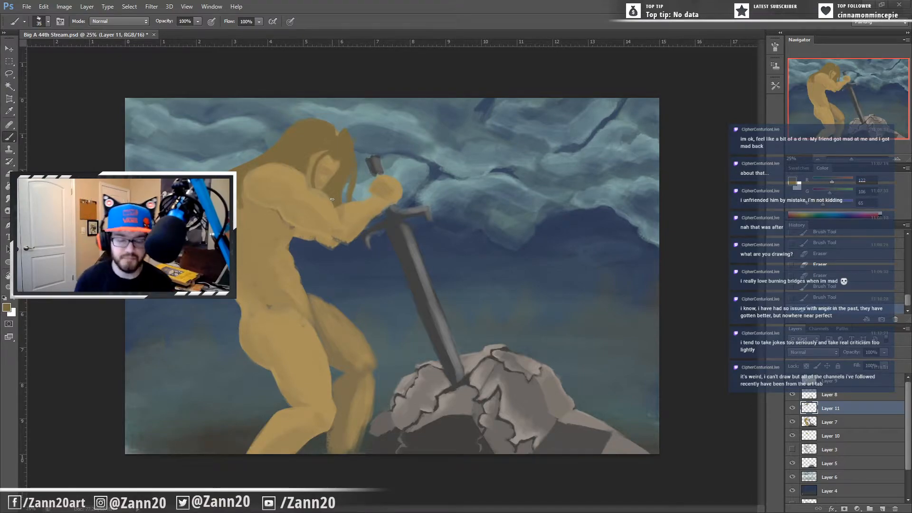
drag(337, 132, 336, 129)
drag(337, 130, 332, 121)
click(314, 116)
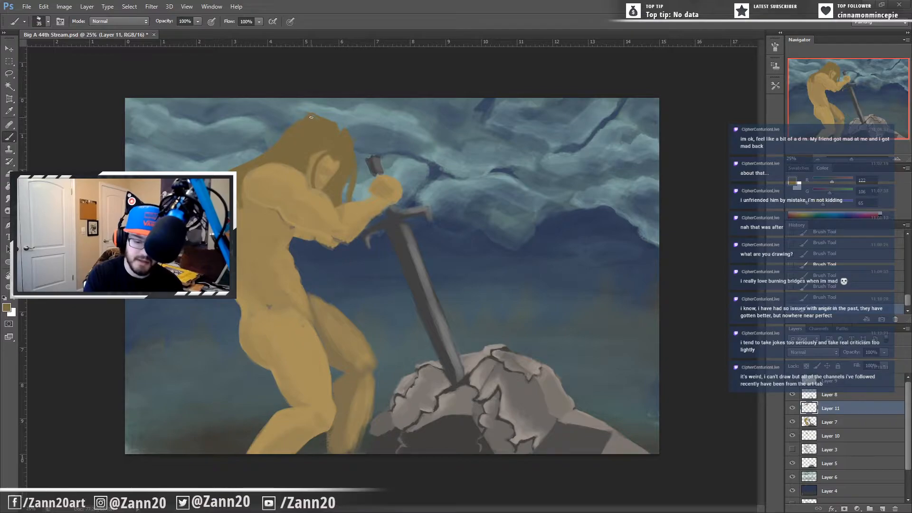
drag(305, 115, 305, 111)
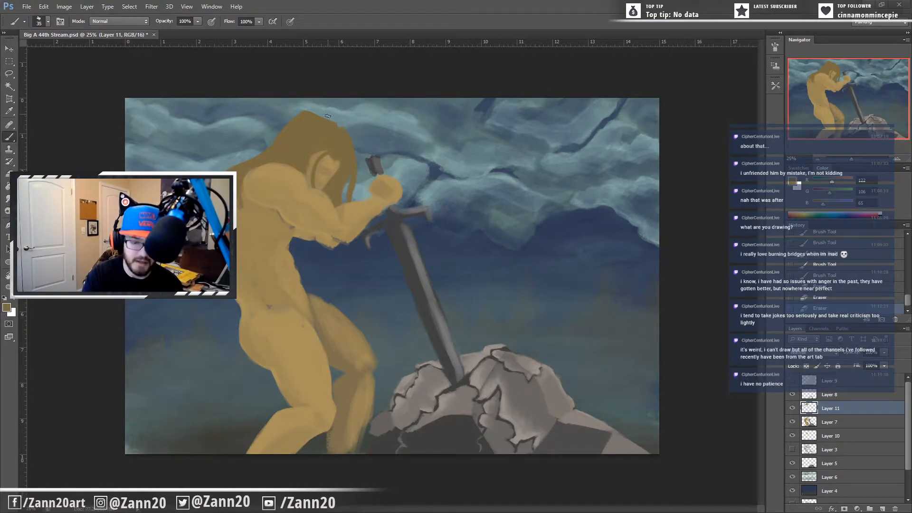
mouse_move(312, 110)
mouse_down()
mouse_move(290, 114)
mouse_move(349, 107)
mouse_up()
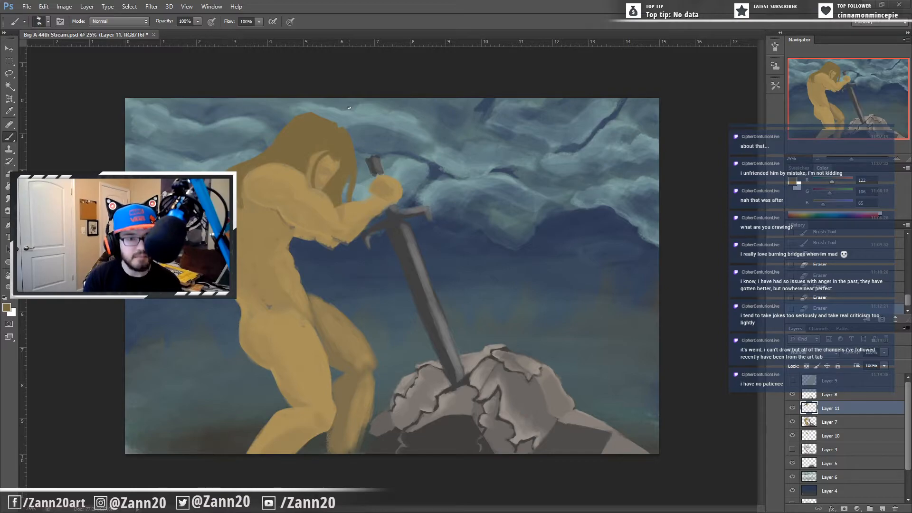
Step: Clean up the hair edge over the shoulder and add a thin strand falling across the face
drag(330, 148, 314, 157)
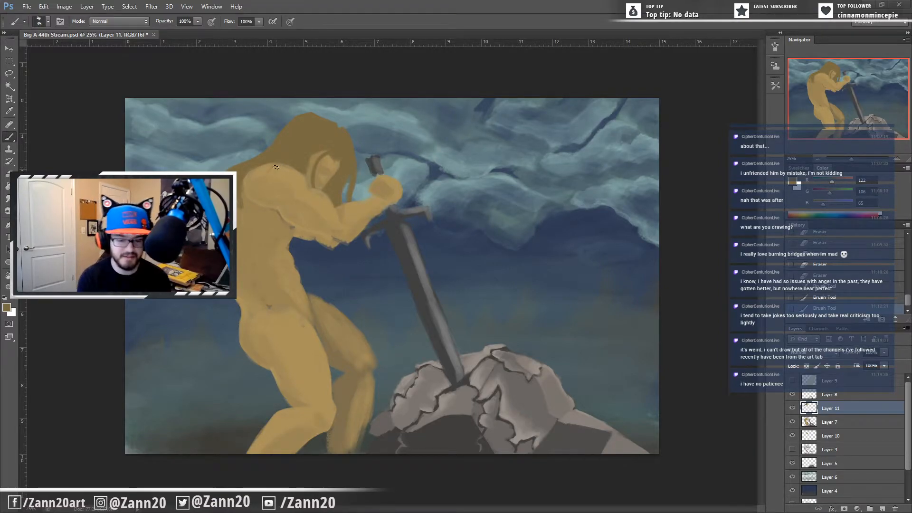
drag(266, 181, 262, 181)
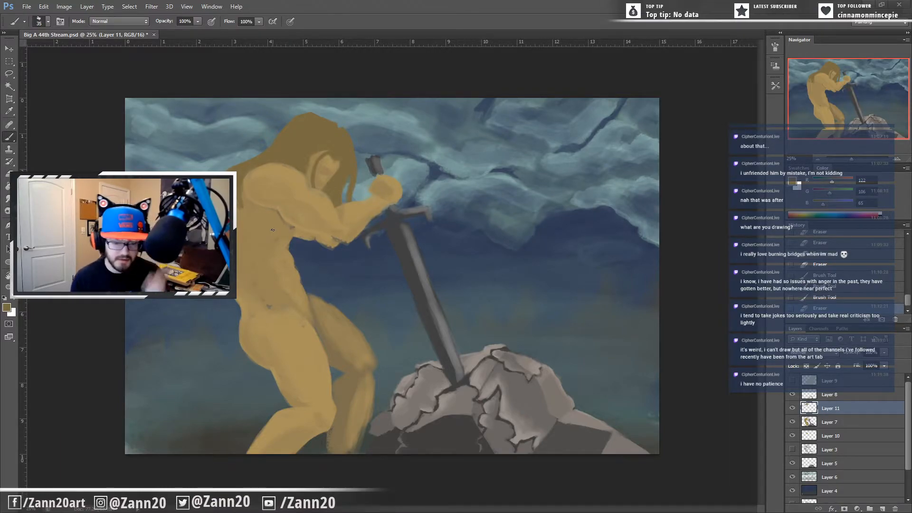
mouse_move(330, 158)
mouse_down()
mouse_move(326, 196)
mouse_move(330, 159)
mouse_move(335, 196)
mouse_move(329, 171)
mouse_move(320, 250)
mouse_move(327, 200)
mouse_move(333, 219)
mouse_up()
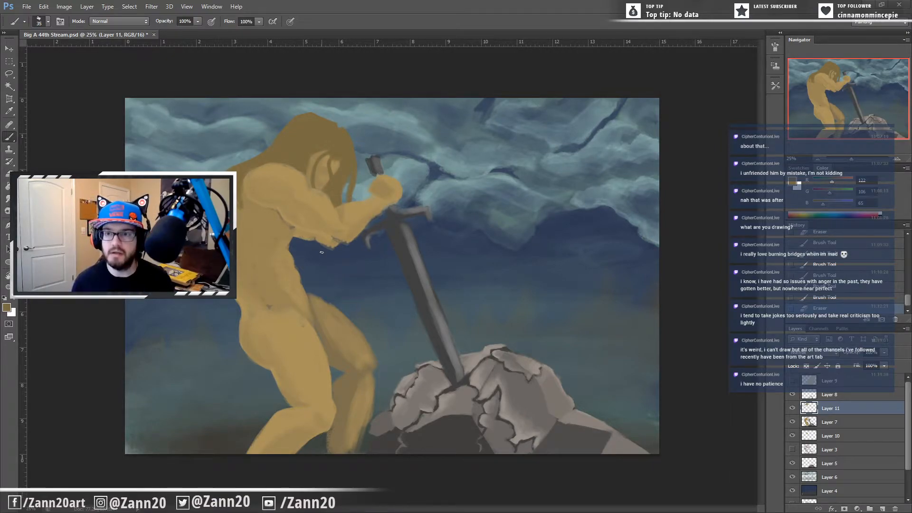
right_click(322, 252)
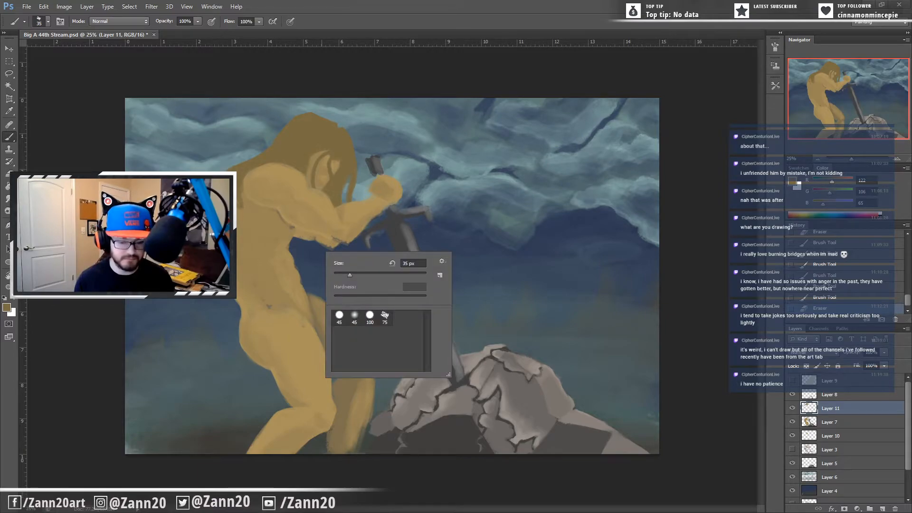
key(Return)
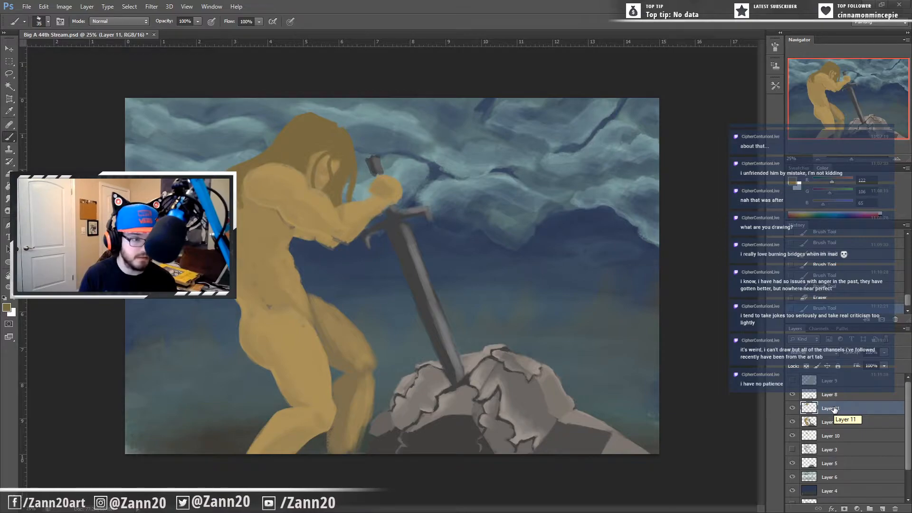
Step: Set the foreground colour to a pale beige (H 44, S 20, B 84) and add a new layer directly beneath Layer 11
click(7, 307)
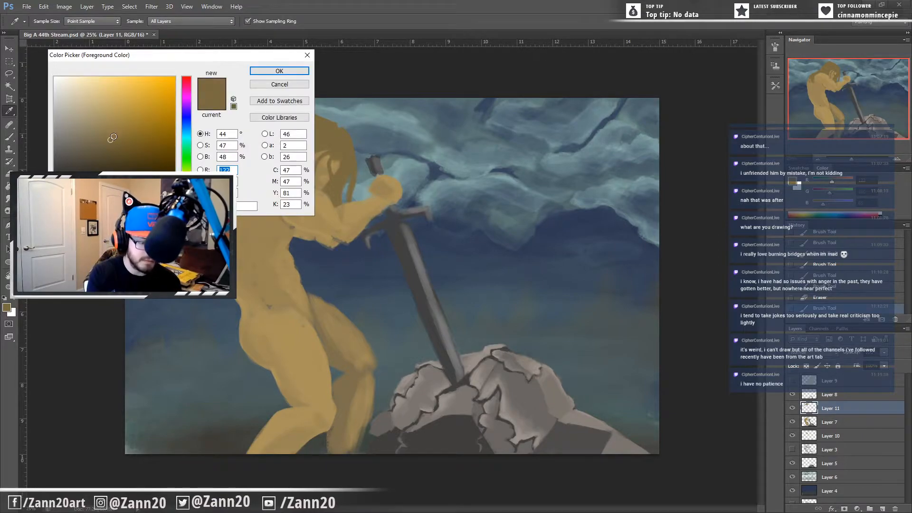
mouse_move(84, 108)
mouse_down()
mouse_move(68, 102)
mouse_move(78, 94)
mouse_up()
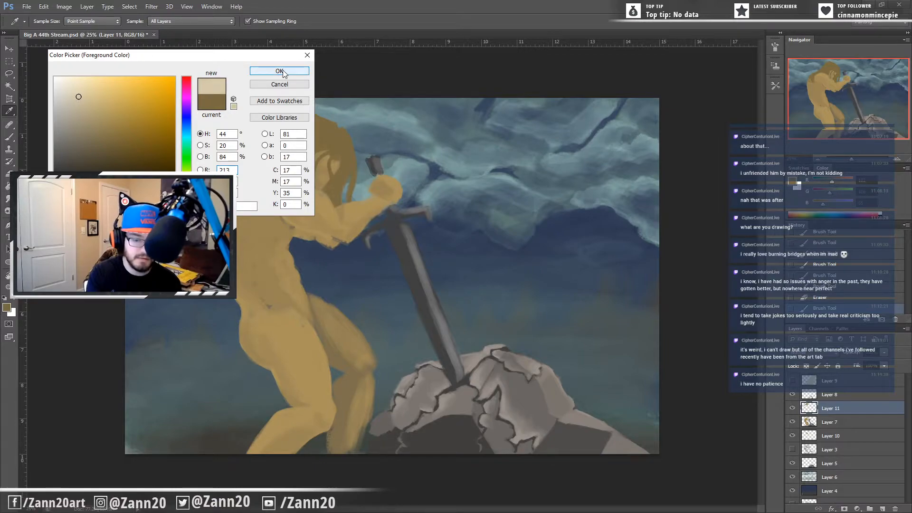
click(281, 71)
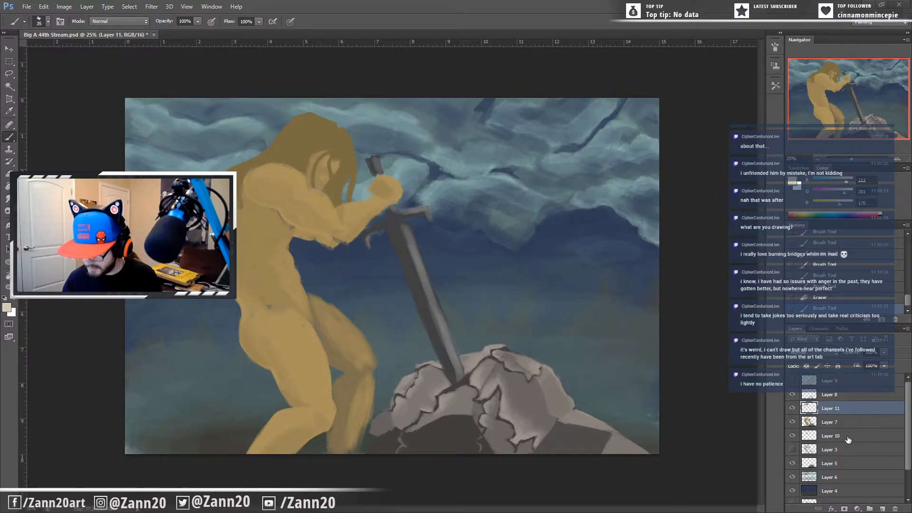
click(792, 408)
click(792, 408)
ctrl+click(882, 508)
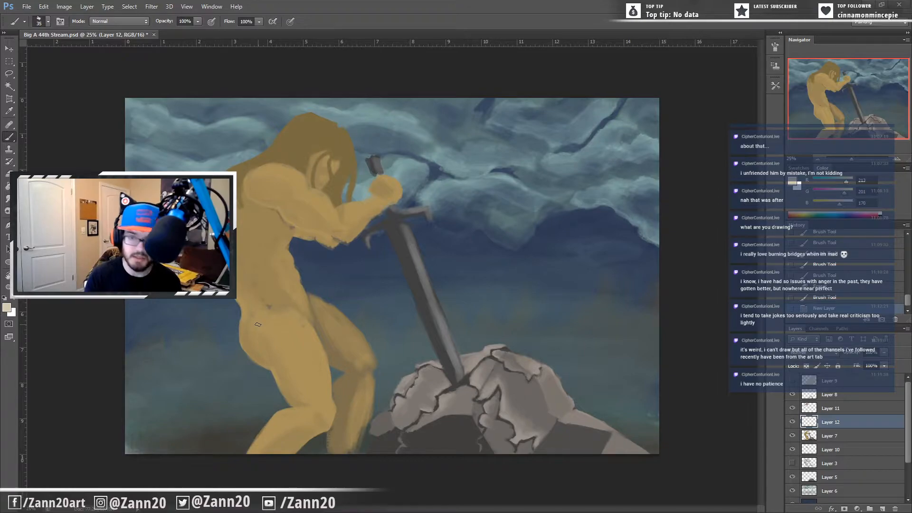
Step: Enlarge the brush and outline a sleeveless beige tunic around the shoulder, armhole, side of the torso and hips on Layer 12
mouse_move(289, 170)
mouse_down()
mouse_move(269, 165)
mouse_move(252, 188)
mouse_up()
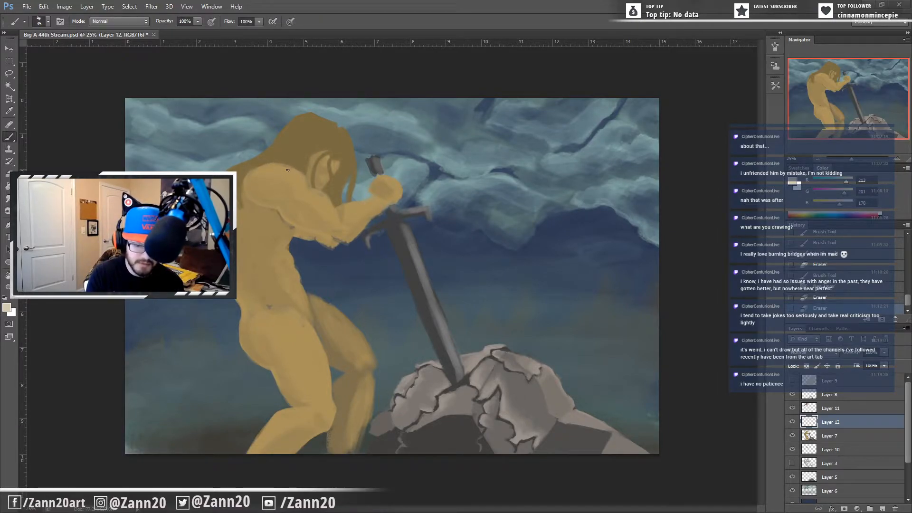
key(bracketright)
key(bracketright)
key(bracketright)
key(bracketright)
key(bracketright)
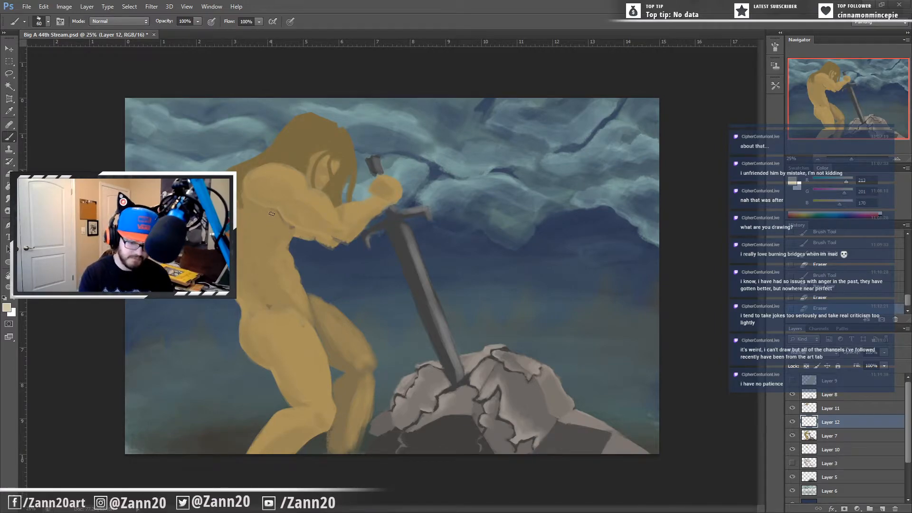
mouse_move(288, 170)
mouse_down()
mouse_move(242, 196)
mouse_move(248, 178)
mouse_move(259, 209)
mouse_move(255, 203)
mouse_move(280, 219)
mouse_move(246, 184)
mouse_up()
mouse_move(246, 184)
mouse_down()
mouse_move(251, 174)
mouse_move(220, 220)
mouse_move(221, 268)
mouse_up()
mouse_move(213, 228)
mouse_down()
mouse_move(223, 287)
mouse_move(256, 320)
mouse_move(247, 329)
mouse_move(304, 305)
mouse_up()
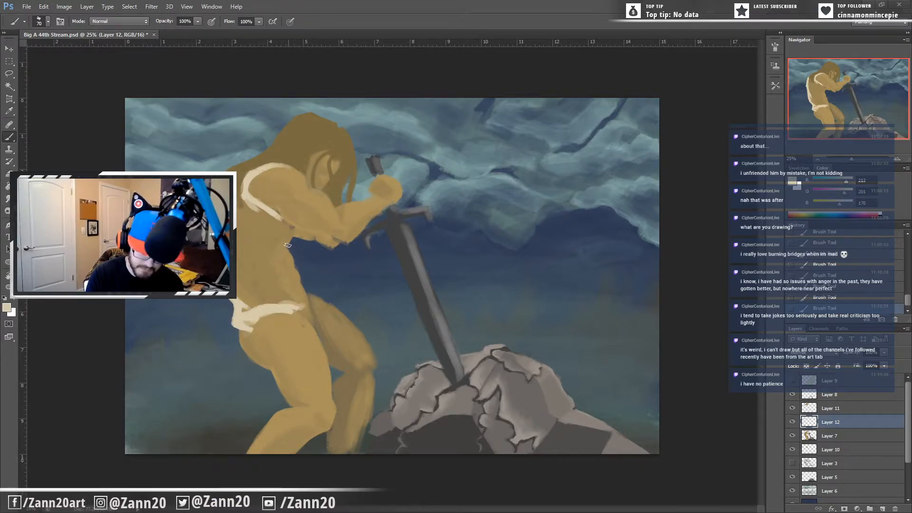
mouse_move(279, 216)
mouse_down()
mouse_move(290, 236)
mouse_move(279, 222)
mouse_move(289, 235)
mouse_move(301, 332)
mouse_move(293, 313)
mouse_move(244, 326)
mouse_move(225, 299)
mouse_up()
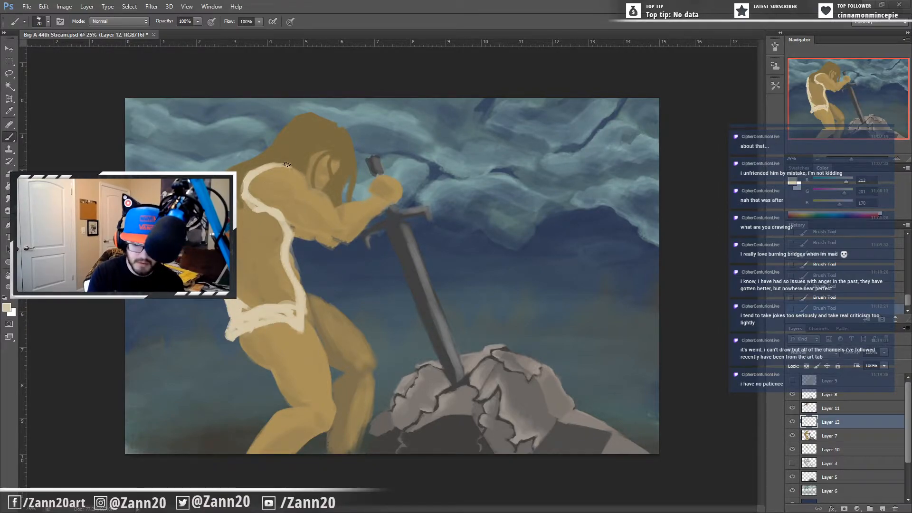
Step: Thicken the tunic's shoulder edge and widen its front side down to the waist with more beige strokes
drag(254, 169, 249, 196)
drag(292, 267, 301, 315)
mouse_move(303, 269)
mouse_down()
mouse_move(298, 250)
mouse_move(307, 279)
mouse_move(296, 240)
mouse_move(305, 296)
mouse_move(301, 246)
mouse_move(272, 230)
mouse_move(279, 224)
mouse_move(294, 302)
mouse_up()
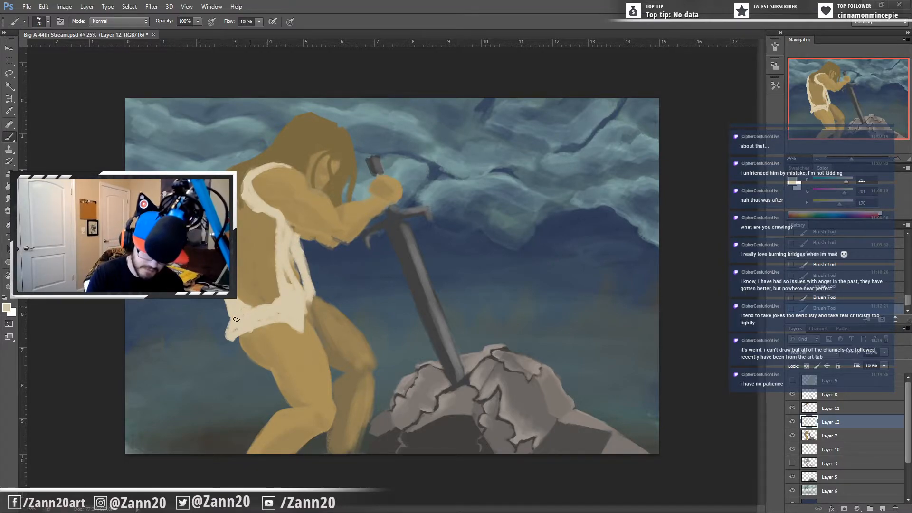
Step: Enlarge the brush to 150 and fill the tunic's body with pale beige between the shoulder, side and hem
key(bracketright)
key(bracketright)
key(bracketright)
key(bracketright)
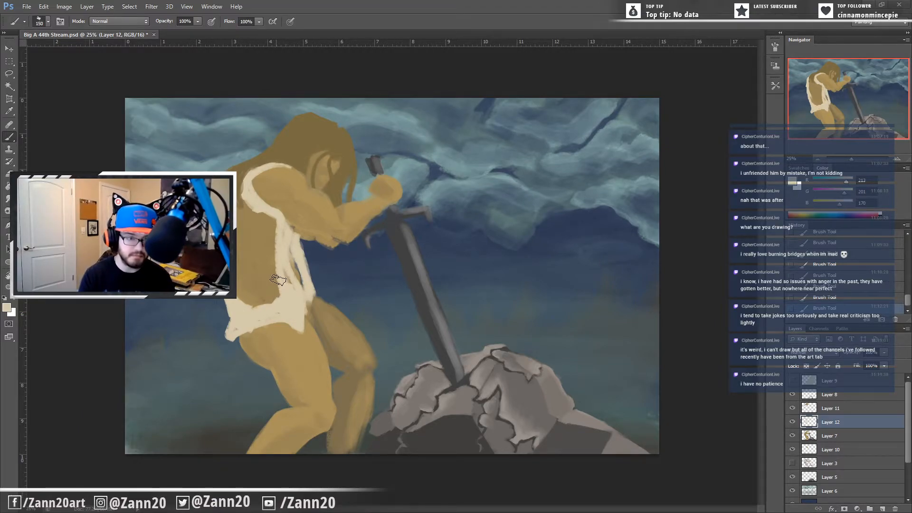
mouse_move(268, 271)
mouse_down()
mouse_move(271, 228)
mouse_move(249, 205)
mouse_move(262, 272)
mouse_move(251, 283)
mouse_move(238, 212)
mouse_move(241, 291)
mouse_move(243, 269)
mouse_move(265, 301)
mouse_move(237, 247)
mouse_up()
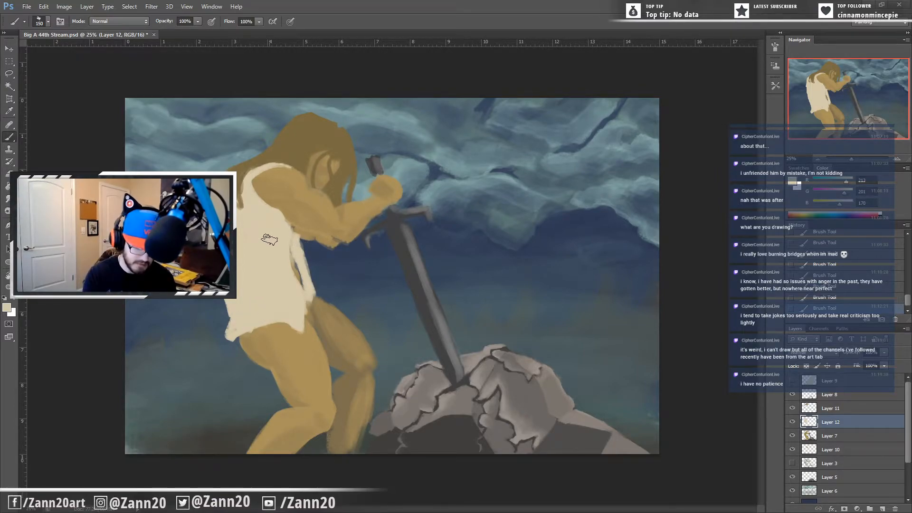
Step: Set the foreground colour to a darker beige (H 44, S 24, B 77) and paint over the tunic's body and front gap
key(i)
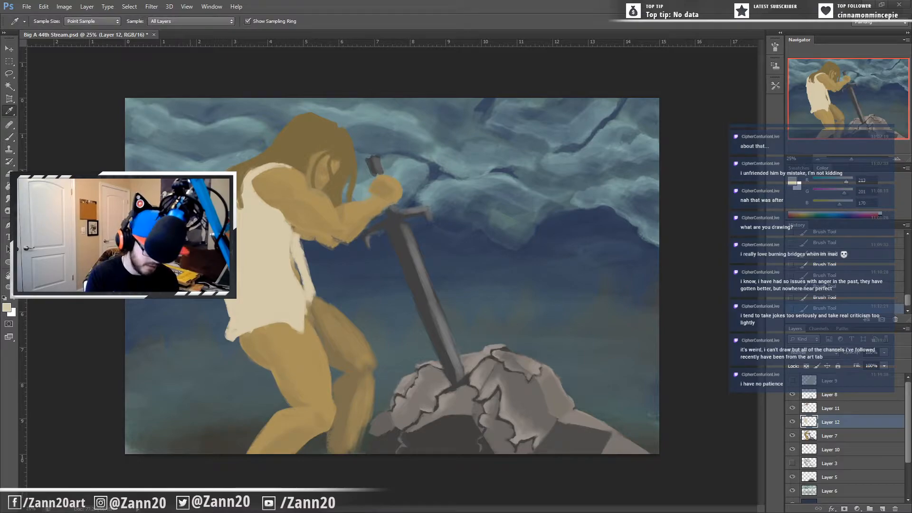
click(6, 308)
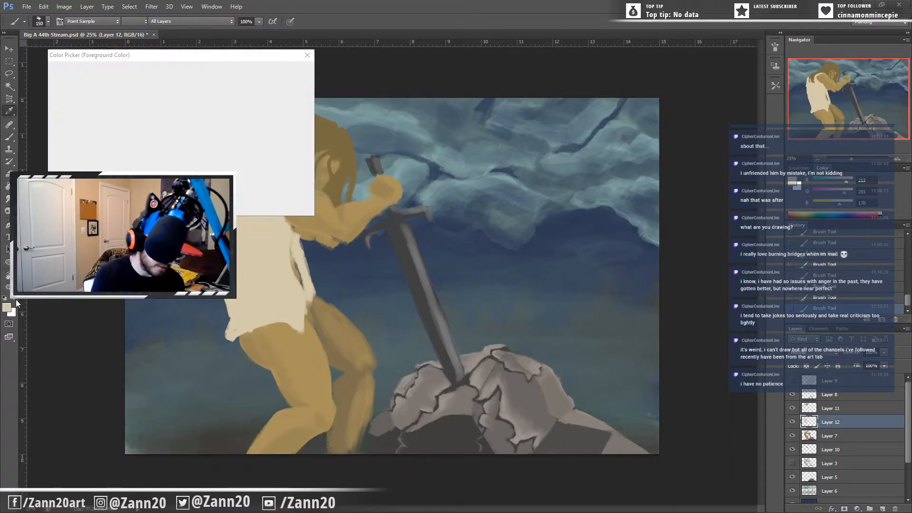
drag(80, 98, 82, 104)
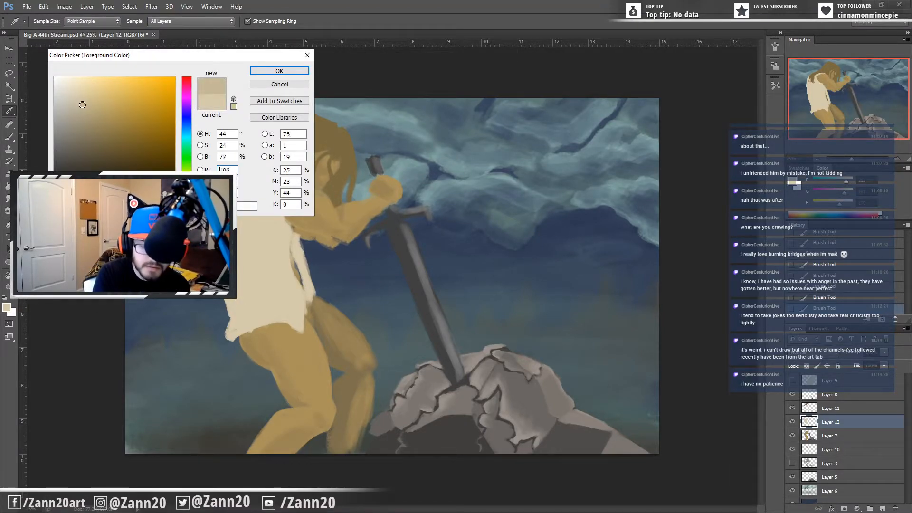
click(277, 71)
key(b)
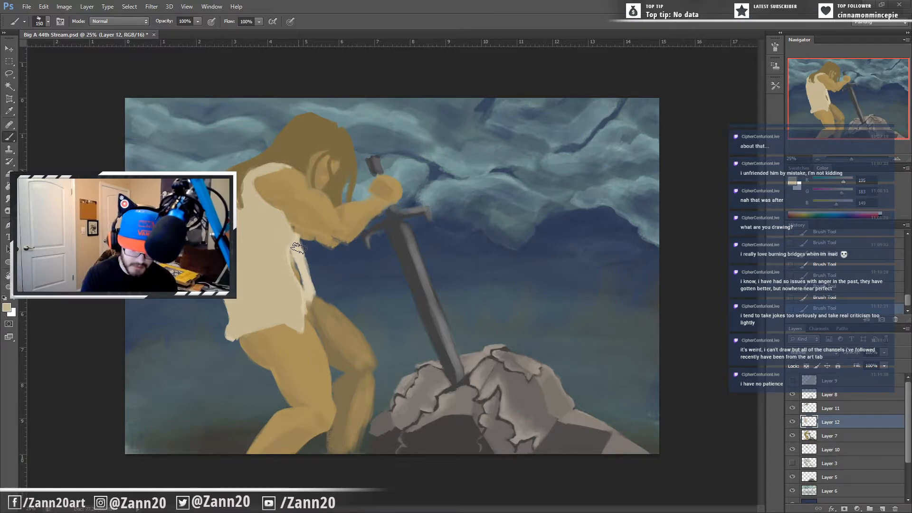
mouse_move(298, 243)
mouse_down()
mouse_move(312, 294)
mouse_move(311, 285)
mouse_up()
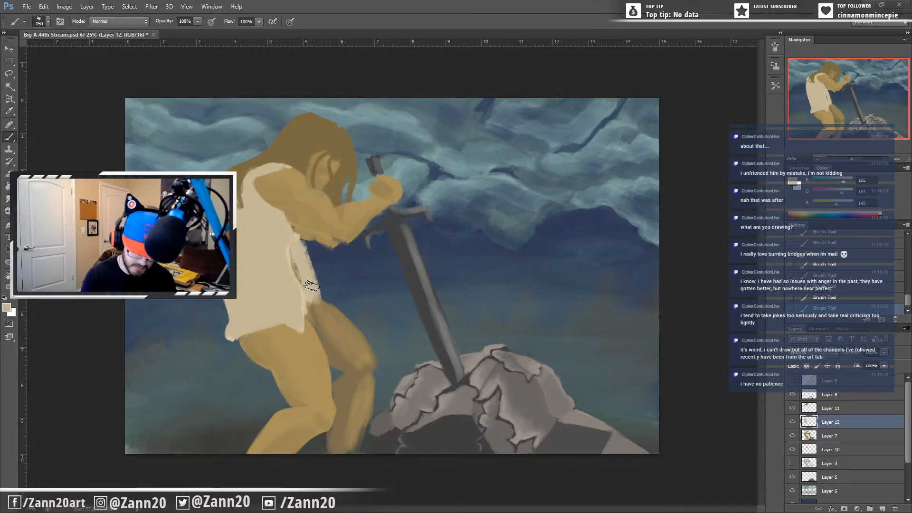
Step: Choose a lighter, greyer beige and paint a sleeve over the near upper arm down to the elbow
click(6, 308)
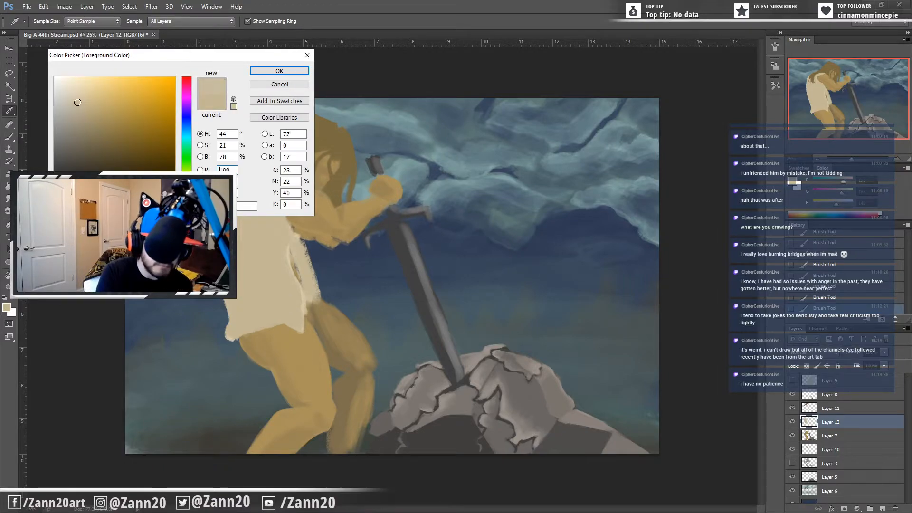
drag(78, 102, 70, 96)
click(258, 71)
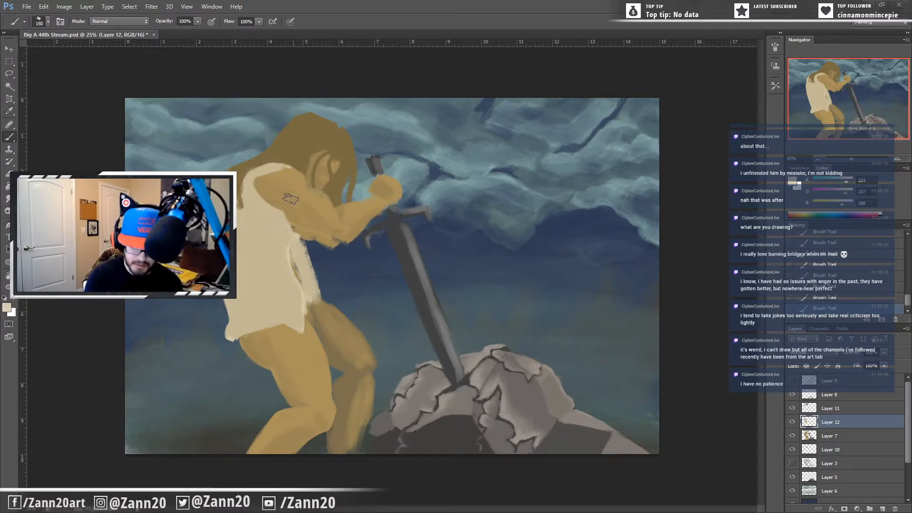
mouse_move(263, 183)
mouse_down()
mouse_move(291, 173)
mouse_move(272, 186)
mouse_move(287, 174)
mouse_move(275, 176)
mouse_move(268, 195)
mouse_move(293, 182)
mouse_move(279, 189)
mouse_move(290, 201)
mouse_move(304, 188)
mouse_move(297, 224)
mouse_move(306, 196)
mouse_move(314, 214)
mouse_move(328, 211)
mouse_move(304, 199)
mouse_move(295, 217)
mouse_move(261, 187)
mouse_move(326, 209)
mouse_move(322, 224)
mouse_move(330, 208)
mouse_move(322, 239)
mouse_move(333, 200)
mouse_move(320, 278)
mouse_move(332, 241)
mouse_move(325, 221)
mouse_move(316, 236)
mouse_move(299, 227)
mouse_move(306, 250)
mouse_up()
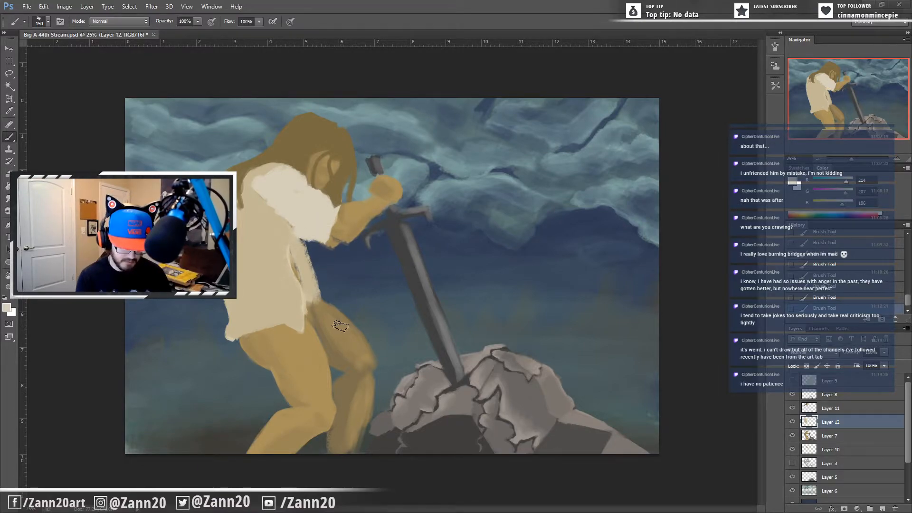
key(ctrl+alt+z)
key(ctrl+alt+z)
key(ctrl+shift+z)
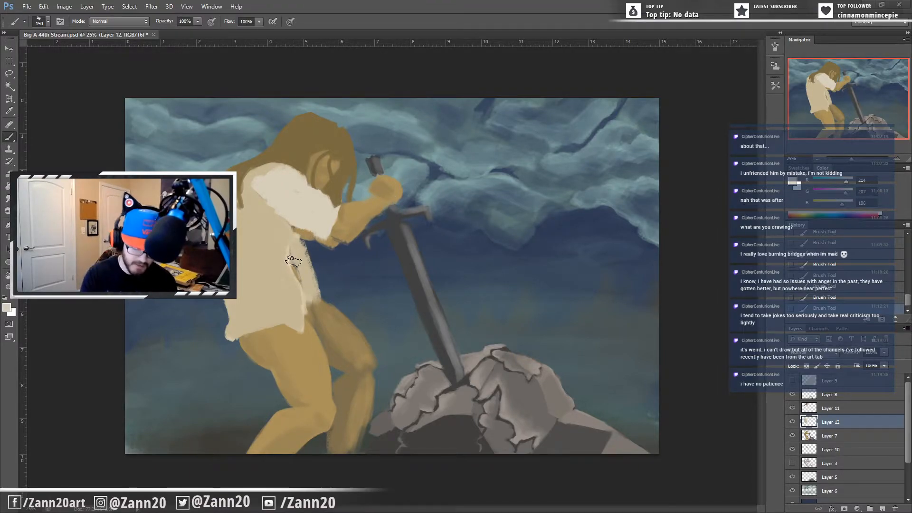
Step: Highlight the tunic's front side in light beige, blend it with the sampled body colour, and extend the back hem
mouse_move(292, 251)
mouse_down()
mouse_move(302, 304)
mouse_move(295, 267)
mouse_up()
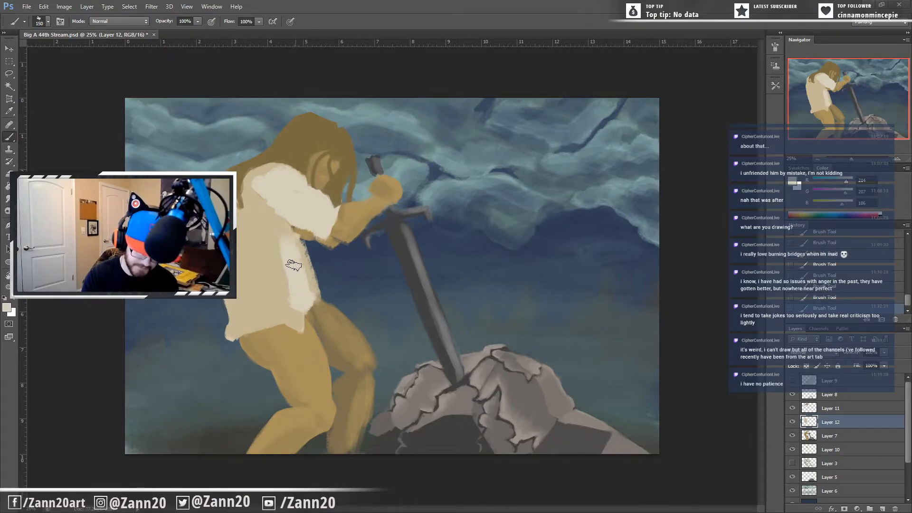
key(i)
click(252, 282)
key(b)
mouse_move(288, 272)
mouse_down()
mouse_move(302, 319)
mouse_move(230, 335)
mouse_move(230, 304)
mouse_move(260, 255)
mouse_up()
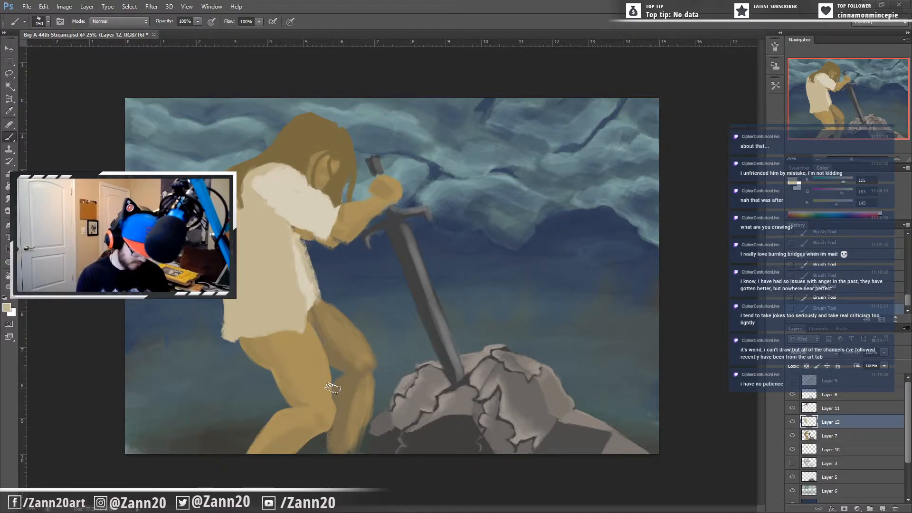
Step: Set the foreground colour to a grey beige (H 44, S 12, B 77) and paint the sleeve's underside near the elbow
alt+click(271, 303)
click(10, 307)
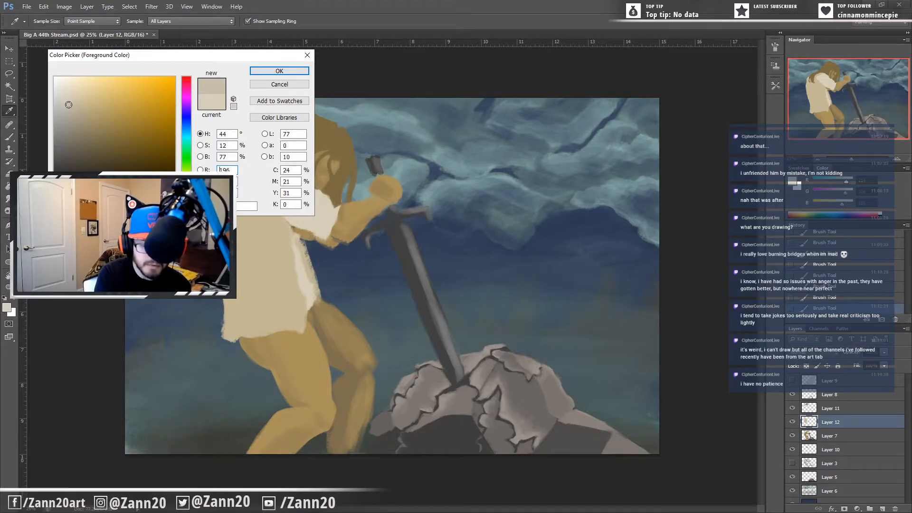
click(279, 71)
mouse_move(307, 233)
mouse_down()
mouse_move(299, 230)
mouse_move(323, 243)
mouse_up()
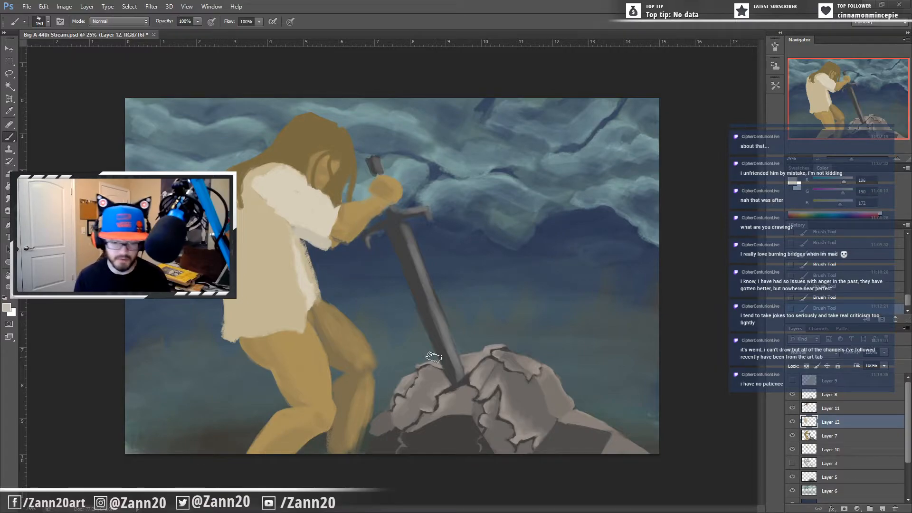
Step: Set the foreground colour to dark brown (H 27, S 49, B 35) and add a new layer directly beneath Layer 12
click(7, 308)
drag(57, 171, 117, 153)
drag(186, 183, 186, 189)
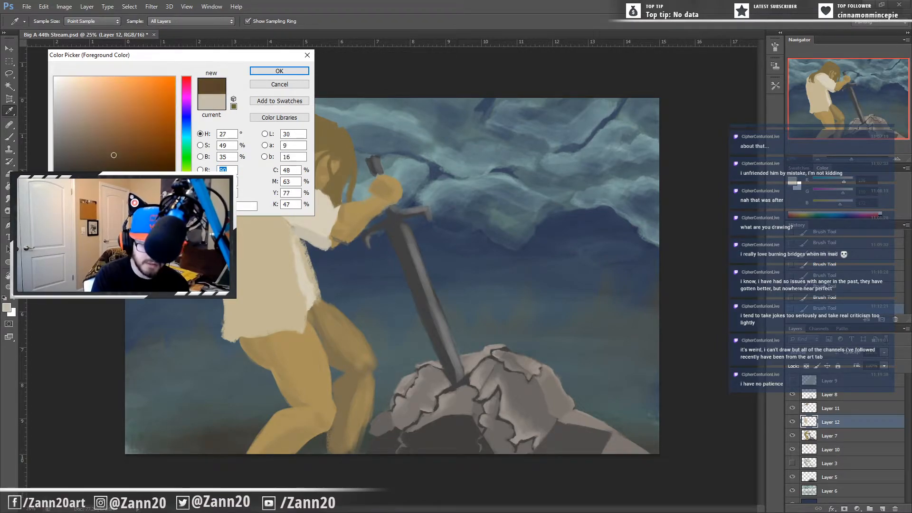
click(272, 70)
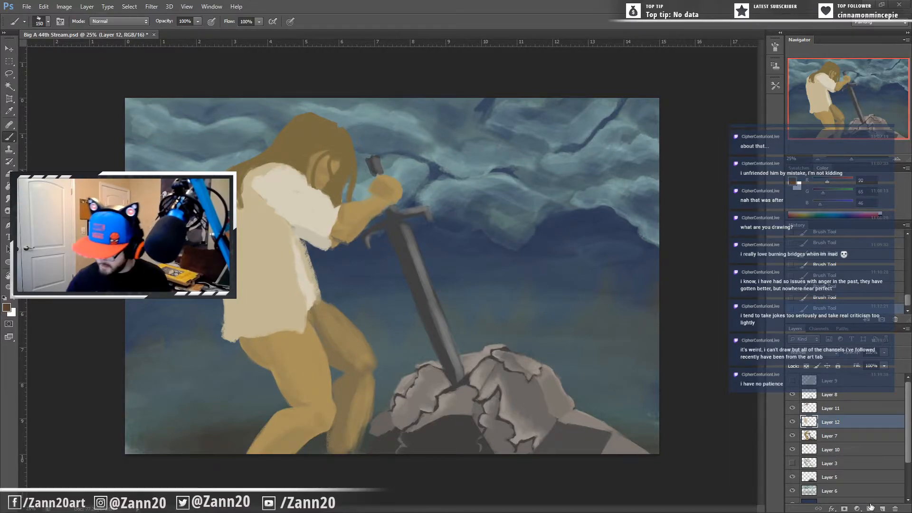
click(881, 508)
drag(841, 421, 843, 443)
Step: Paint the near trouser leg in dark brown on Layer 13, covering it from the hip past the knee
mouse_move(254, 343)
mouse_down()
mouse_move(247, 339)
mouse_move(271, 367)
mouse_move(279, 401)
mouse_move(281, 387)
mouse_up()
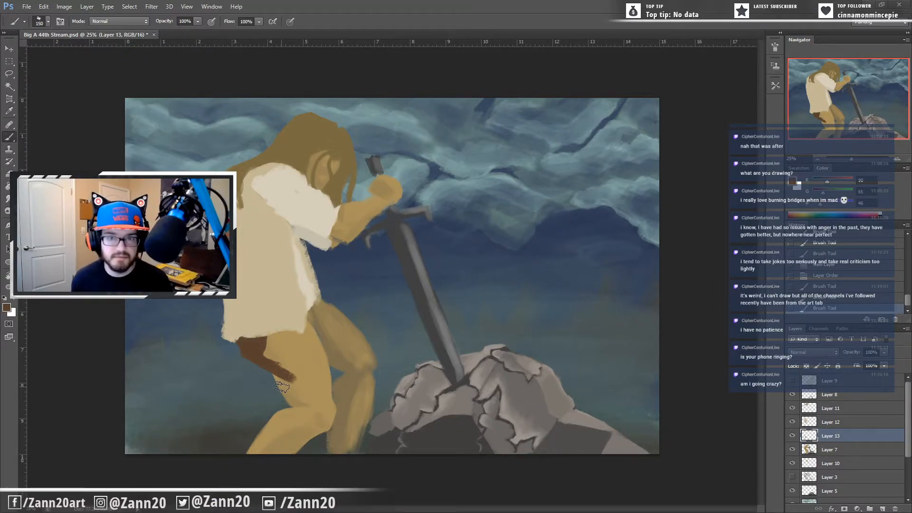
mouse_move(277, 368)
mouse_down()
mouse_move(296, 402)
mouse_move(297, 392)
mouse_move(303, 407)
mouse_move(309, 396)
mouse_move(316, 402)
mouse_move(317, 384)
mouse_move(315, 401)
mouse_move(305, 387)
mouse_move(287, 396)
mouse_move(299, 403)
mouse_move(282, 410)
mouse_move(306, 414)
mouse_move(276, 411)
mouse_move(294, 413)
mouse_move(253, 461)
mouse_move(298, 418)
mouse_move(266, 452)
mouse_up()
mouse_move(267, 342)
mouse_down()
mouse_move(288, 330)
mouse_move(302, 338)
mouse_move(300, 319)
mouse_move(325, 383)
mouse_up()
mouse_move(329, 420)
mouse_down()
mouse_move(314, 351)
mouse_move(326, 418)
mouse_move(271, 453)
mouse_move(307, 425)
mouse_move(311, 406)
mouse_move(304, 346)
mouse_move(267, 349)
mouse_move(290, 357)
mouse_move(306, 439)
mouse_up()
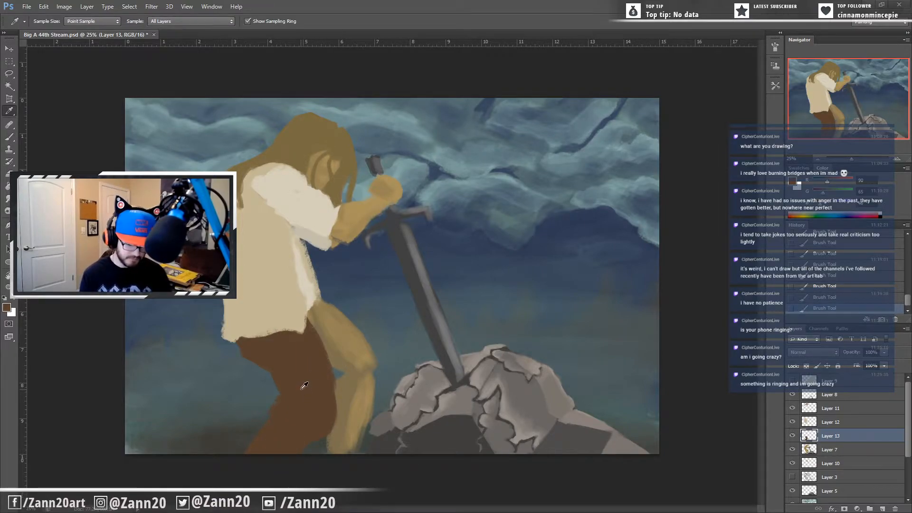
Step: Paint the far trouser leg in darker brown (H 27, S 38, B 30) and cover its front edge with the near leg's brown
click(10, 309)
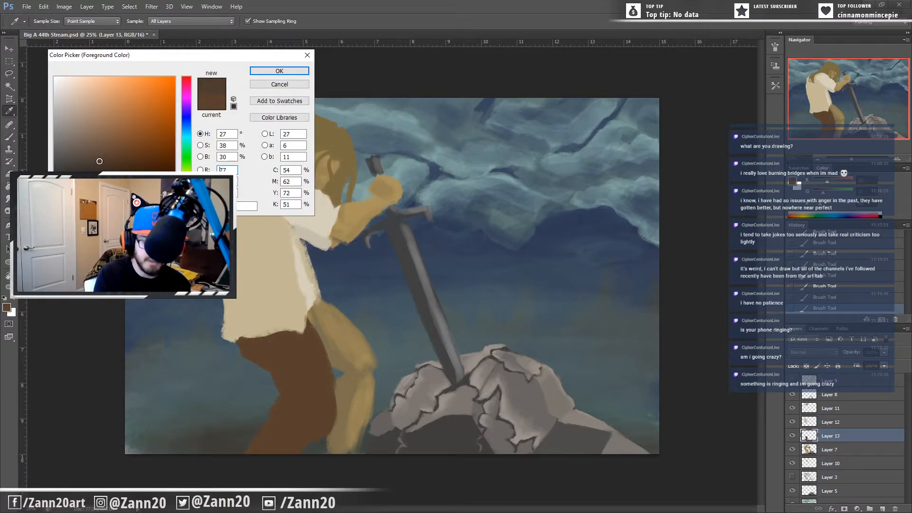
click(268, 70)
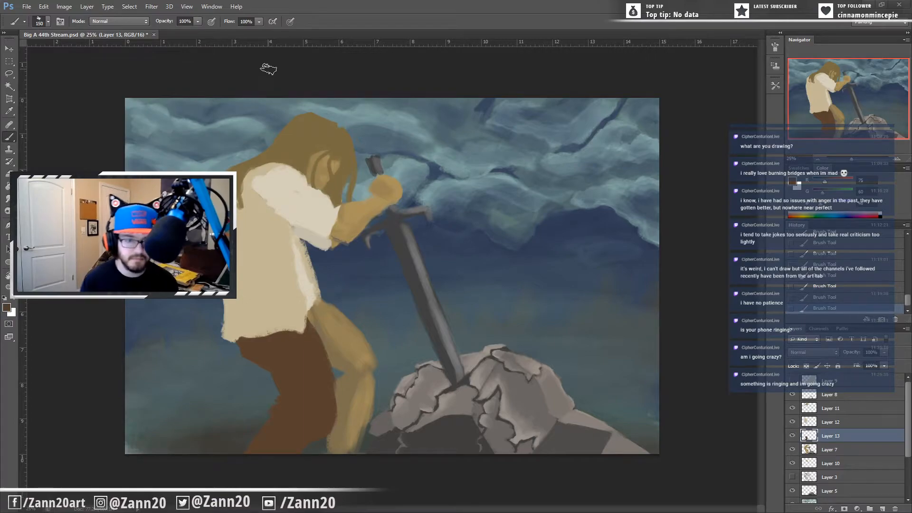
mouse_move(322, 308)
mouse_down()
mouse_move(346, 380)
mouse_move(328, 304)
mouse_move(370, 381)
mouse_move(330, 311)
mouse_move(367, 364)
mouse_move(340, 322)
mouse_move(352, 366)
mouse_move(335, 333)
mouse_move(336, 360)
mouse_move(339, 334)
mouse_move(372, 375)
mouse_move(362, 340)
mouse_move(373, 367)
mouse_move(362, 375)
mouse_move(353, 455)
mouse_move(368, 390)
mouse_move(356, 379)
mouse_move(340, 390)
mouse_move(339, 424)
mouse_up()
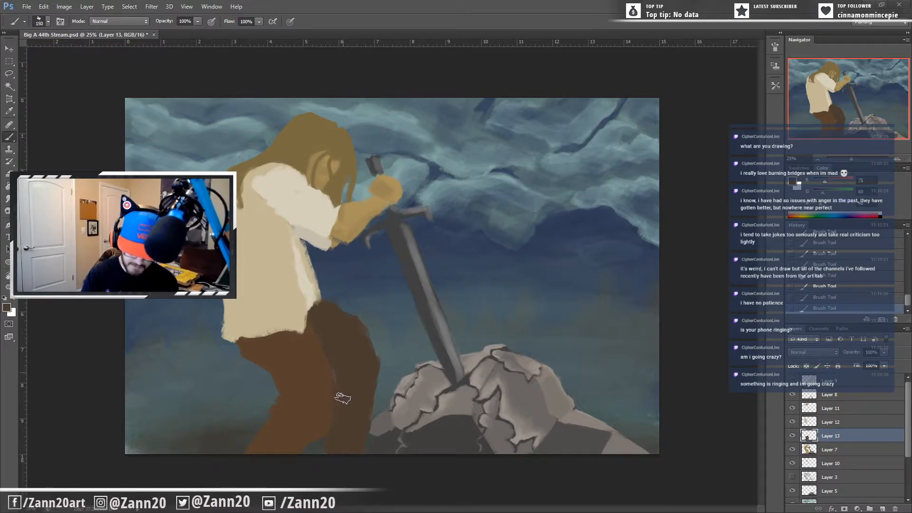
alt+click(299, 402)
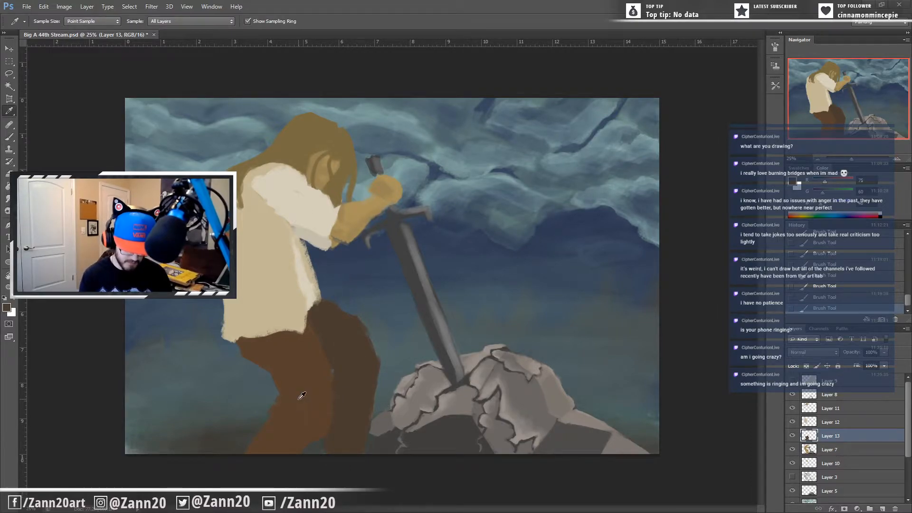
mouse_move(336, 313)
mouse_down()
mouse_move(364, 336)
mouse_move(360, 347)
mouse_move(343, 317)
mouse_move(374, 366)
mouse_move(361, 415)
mouse_up()
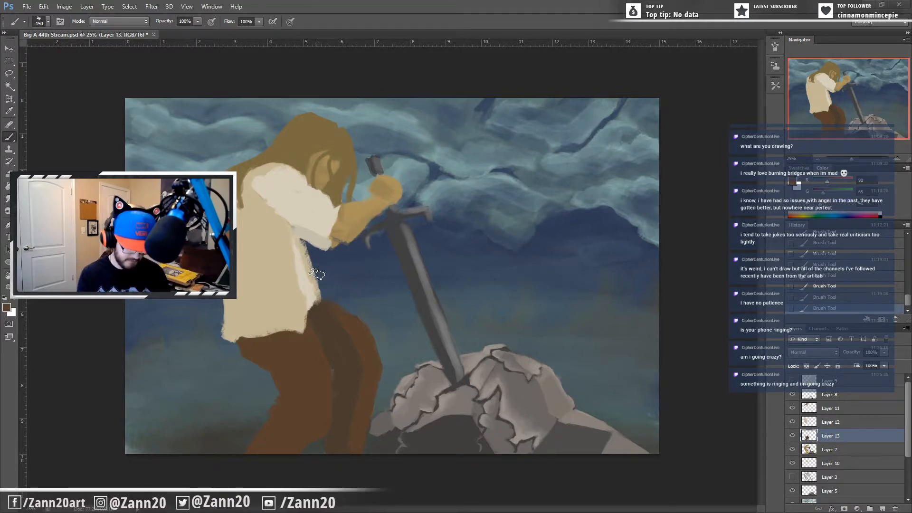
Step: Reduce the brush to 70 and dab small brown buttons down the tunic's front edge on Layer 12
key(bracketleft)
key(bracketleft)
key(bracketleft)
key(bracketleft)
key(bracketleft)
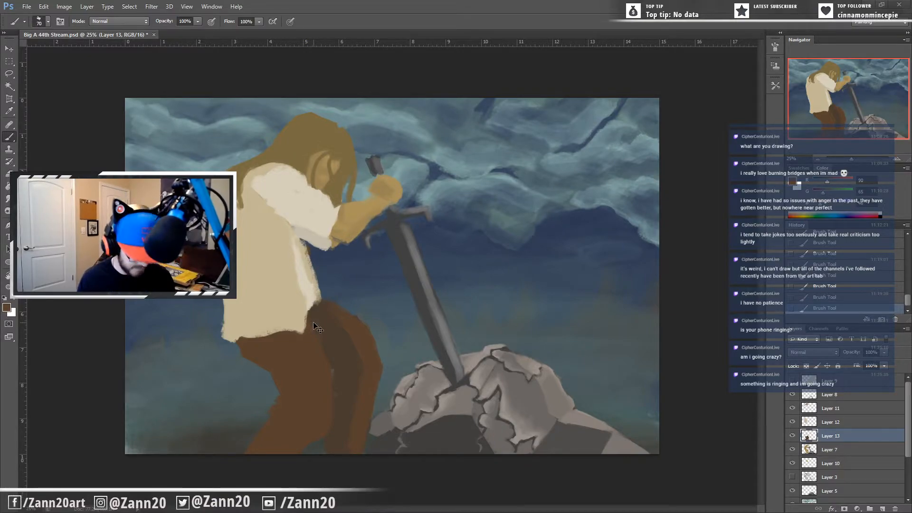
click(826, 423)
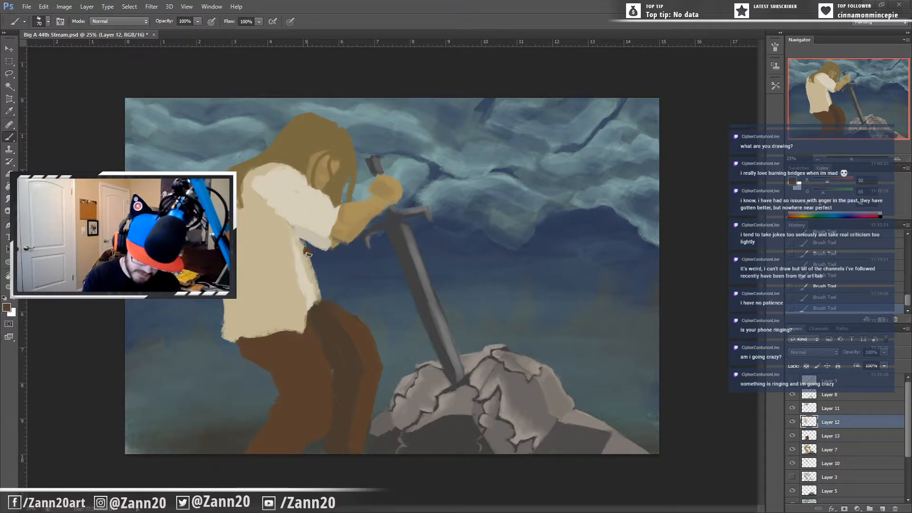
drag(311, 268, 312, 273)
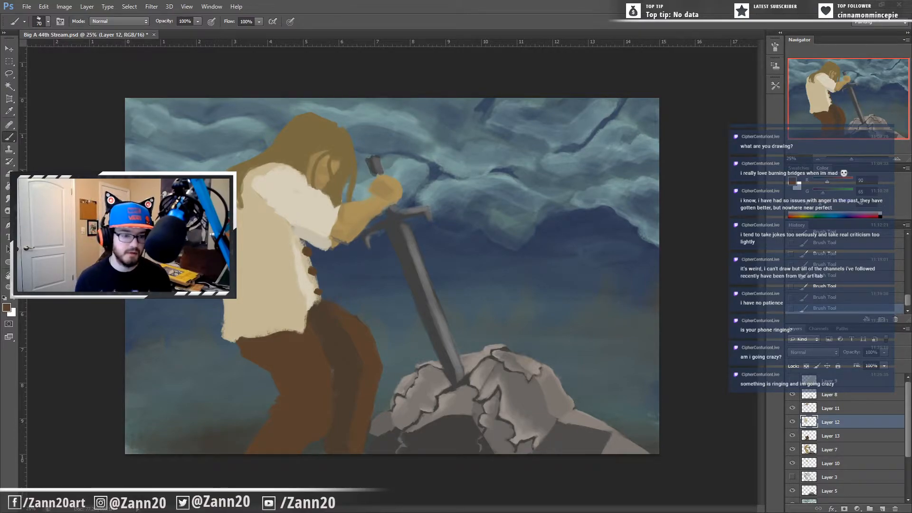
Step: Toggle the visibility of Layer 13 to compare the figure with and without the brown trousers
click(792, 436)
click(792, 436)
click(792, 436)
click(792, 436)
click(792, 436)
click(793, 436)
click(792, 435)
click(793, 436)
click(792, 436)
click(793, 436)
click(792, 436)
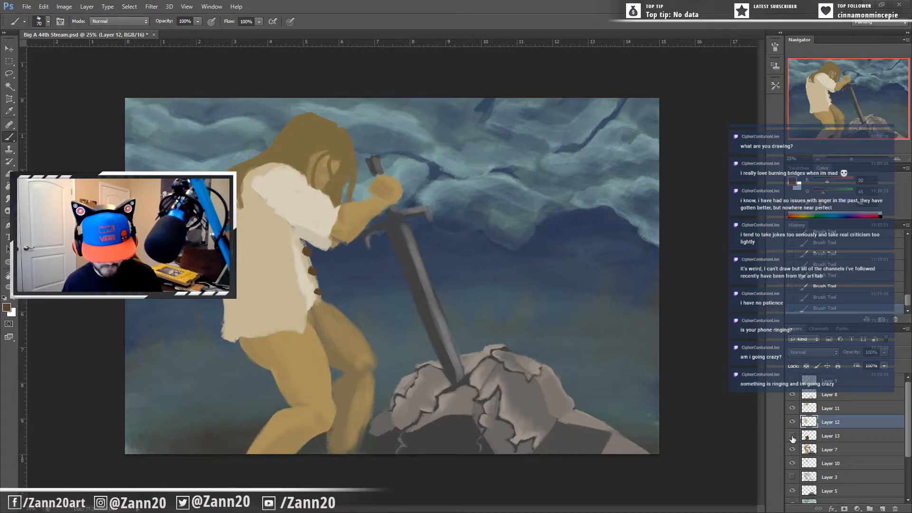
click(792, 436)
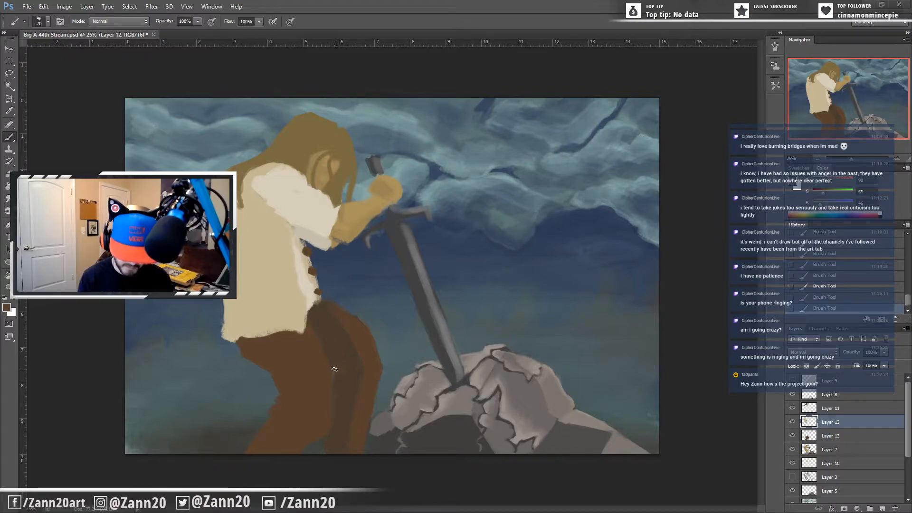
Step: Erase a small gap between the trouser legs at knee height on Layer 13 and tidy its edges with sampled dark brown
drag(335, 368, 343, 366)
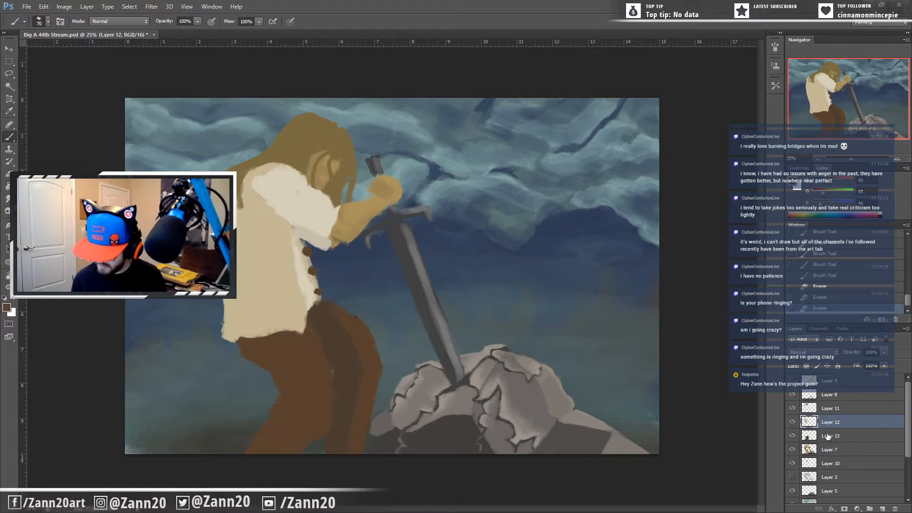
drag(342, 380, 351, 379)
click(826, 436)
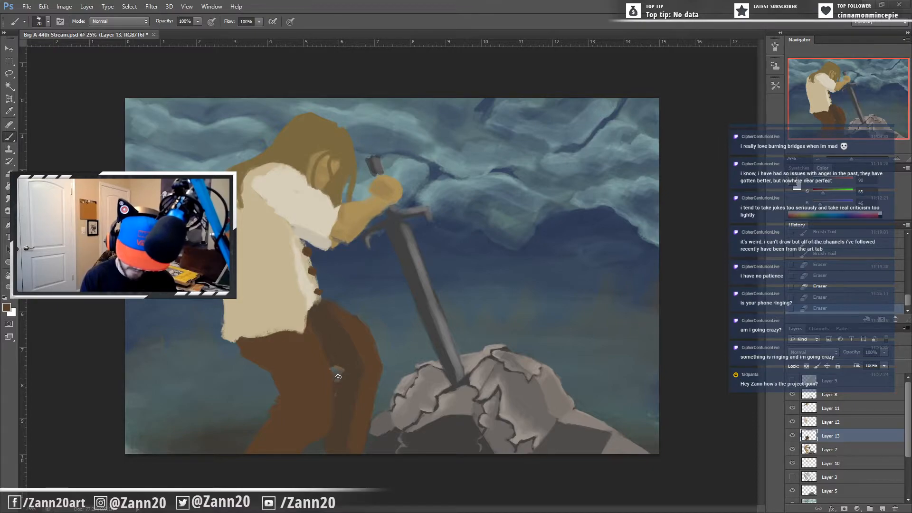
drag(337, 372, 346, 368)
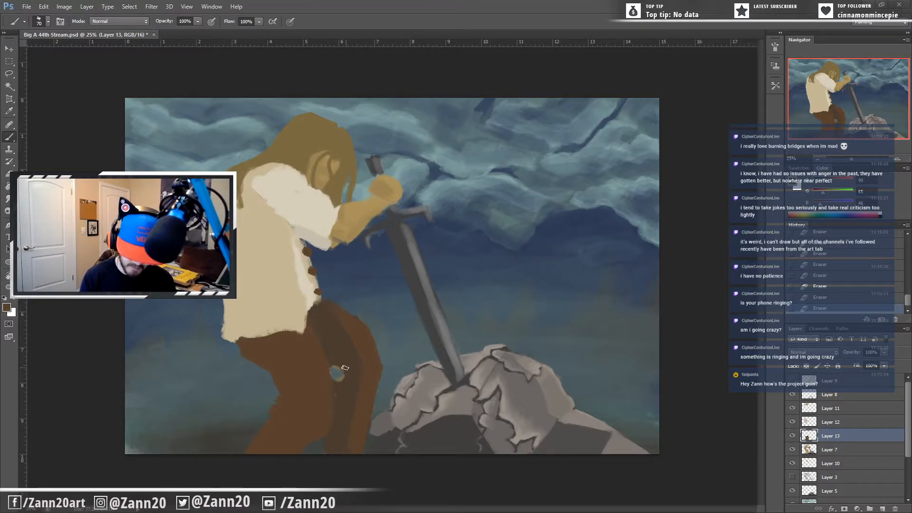
alt+click(339, 366)
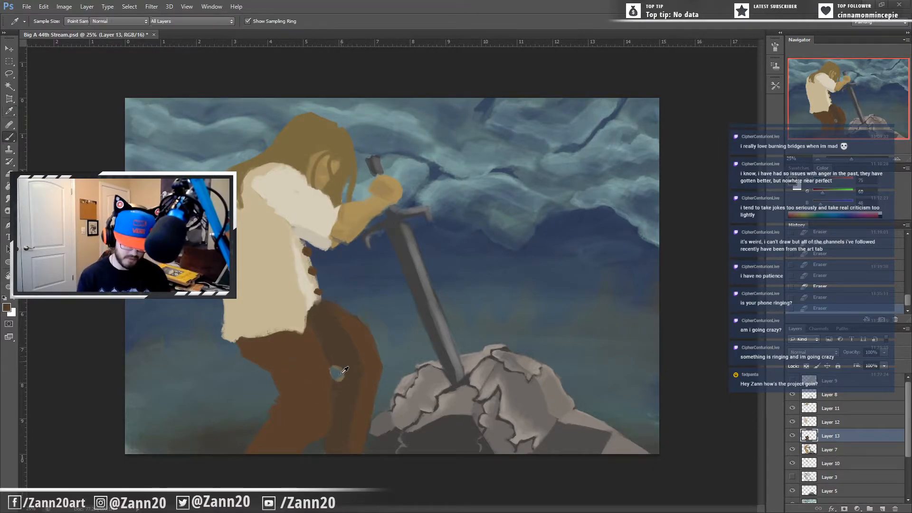
mouse_move(339, 374)
mouse_down()
mouse_move(340, 387)
mouse_move(332, 363)
mouse_move(340, 375)
mouse_move(332, 410)
mouse_up()
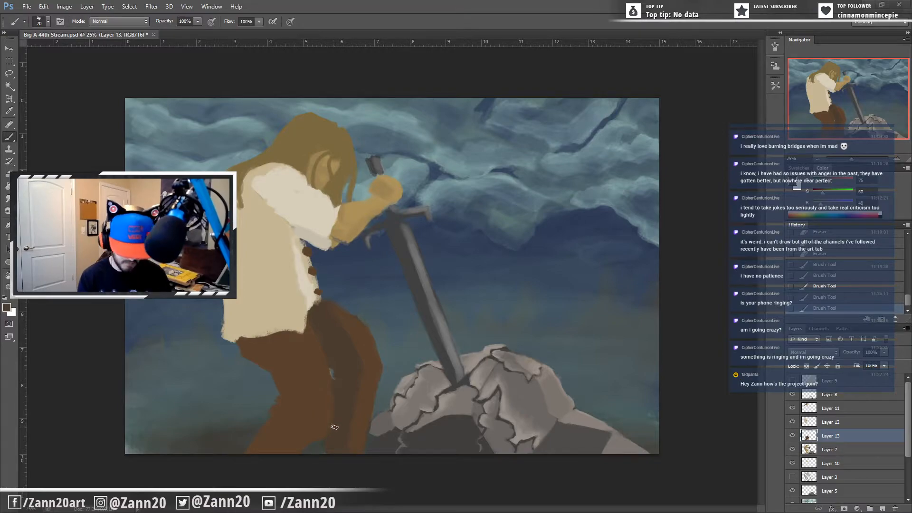
Step: Lower the opacity of Layer 13 to reveal the legs beneath the trousers
click(871, 352)
text(45)
key(Return)
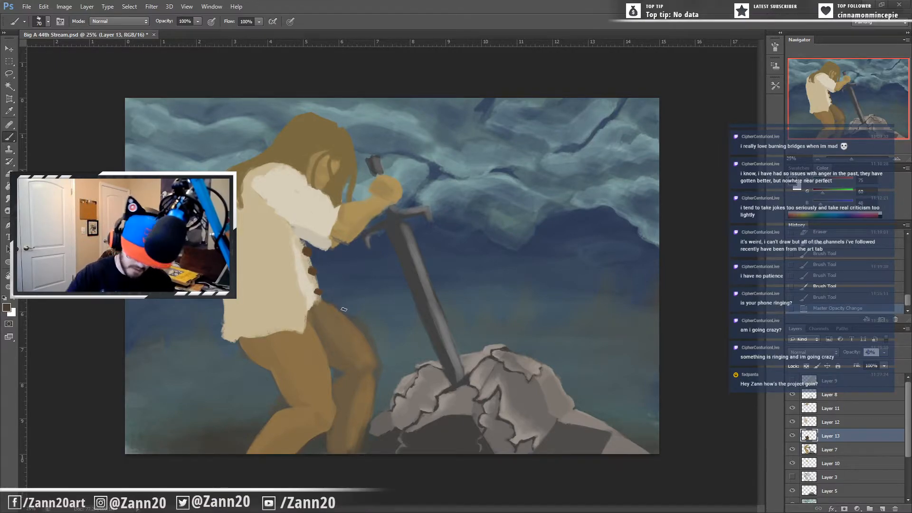
Step: Erase excess trouser paint along the front knee on Layer 13 and restore the layer's opacity to 100%
mouse_move(371, 313)
mouse_down()
mouse_move(391, 343)
mouse_move(389, 366)
mouse_move(356, 305)
mouse_move(379, 346)
mouse_move(334, 298)
mouse_move(385, 354)
mouse_up()
drag(384, 355, 384, 367)
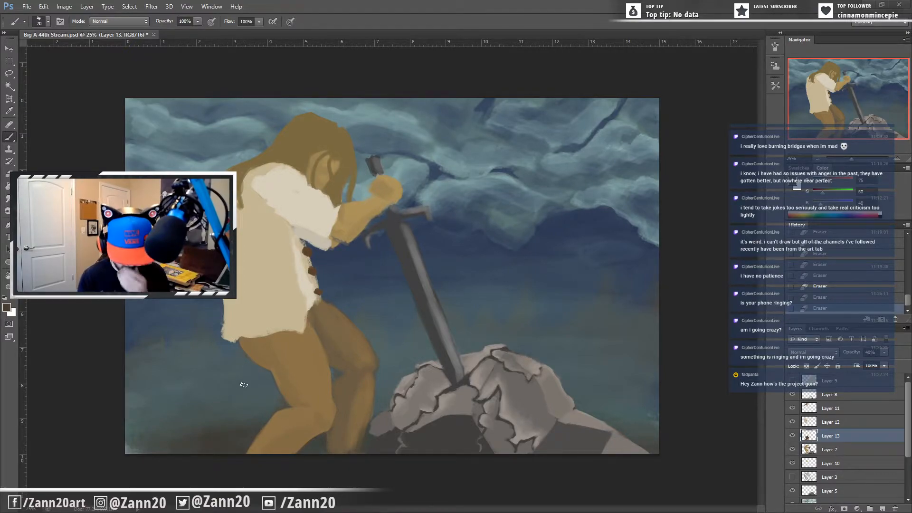
drag(869, 352, 833, 364)
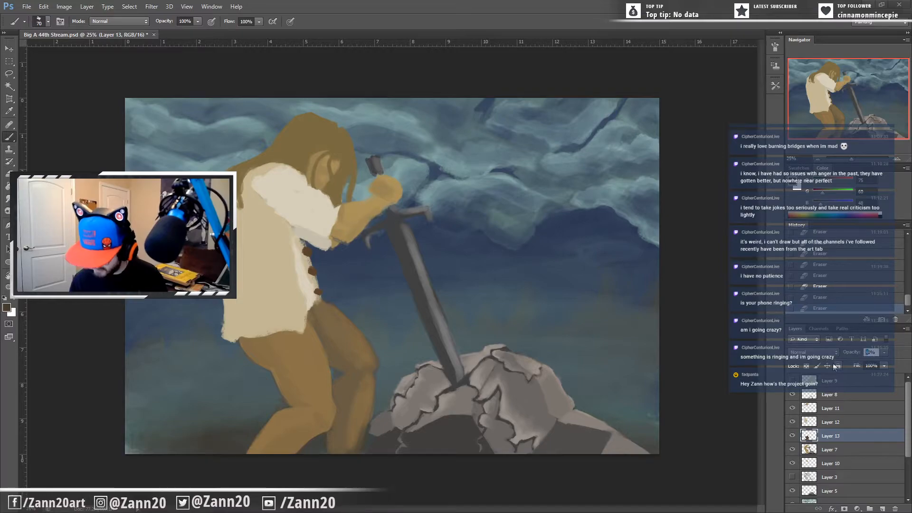
text(100)
key(Return)
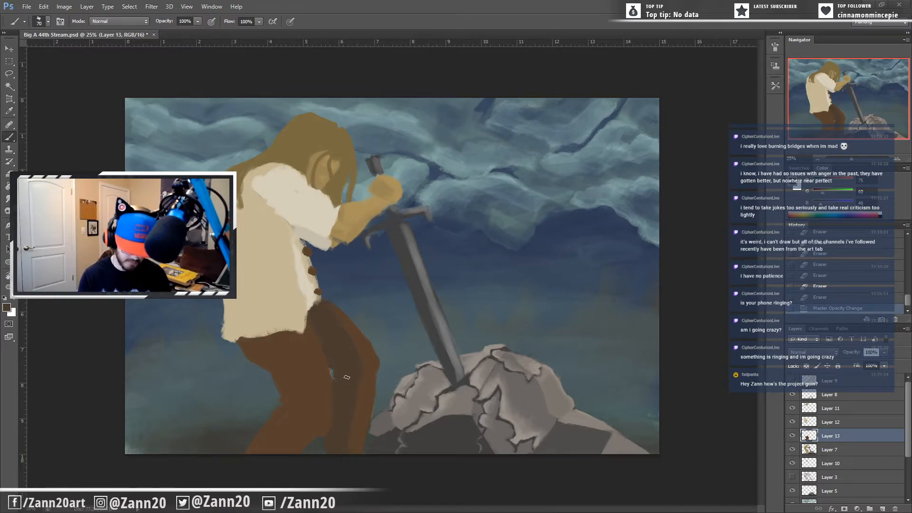
click(711, 319)
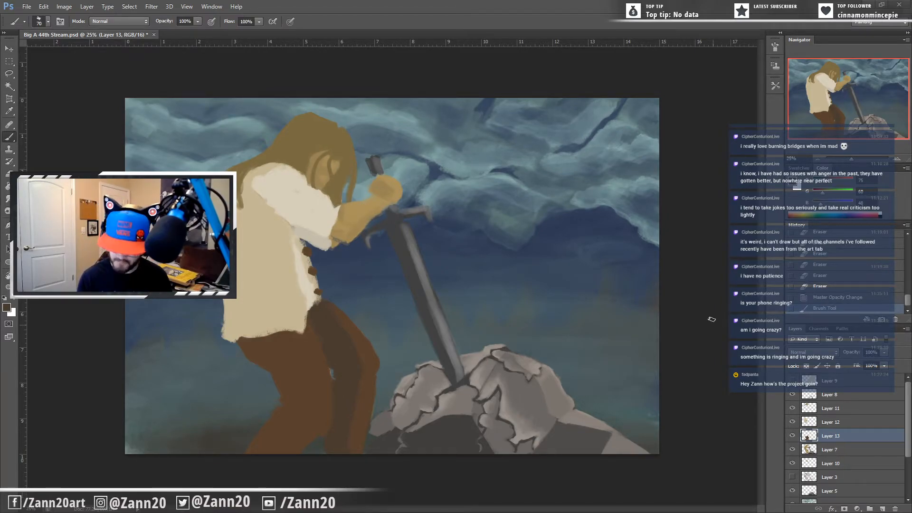
key(alt)
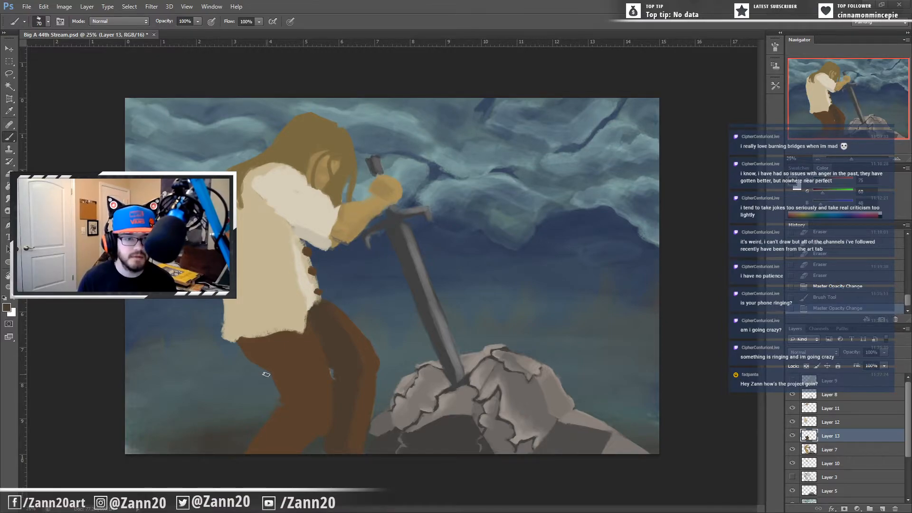
Step: Refine the trousers' edge below the tunic hem and repaint the front leg with sampled brown, leaving darker fold shadows on Layer 13
mouse_move(245, 341)
mouse_down()
mouse_move(278, 368)
mouse_move(248, 344)
mouse_move(273, 369)
mouse_move(251, 356)
mouse_move(264, 357)
mouse_move(248, 342)
mouse_move(272, 336)
mouse_move(247, 341)
mouse_move(266, 335)
mouse_up()
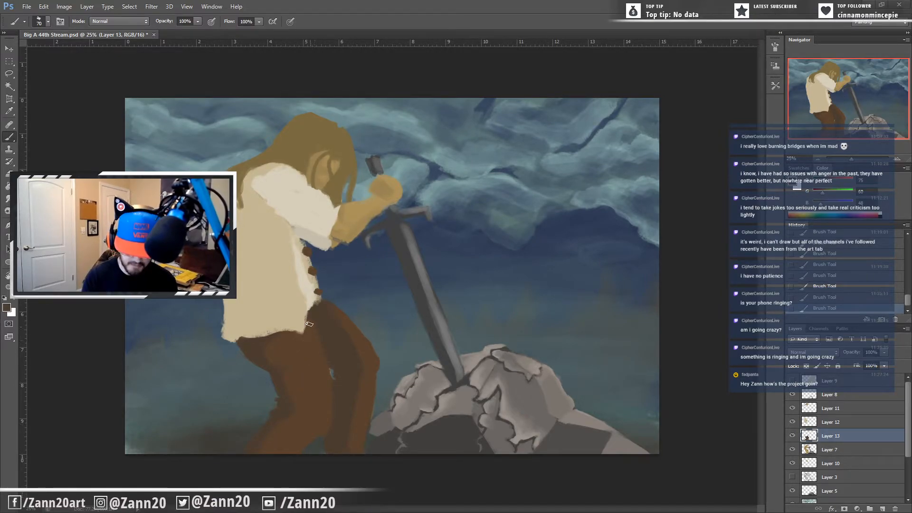
key(i)
click(363, 342)
key(b)
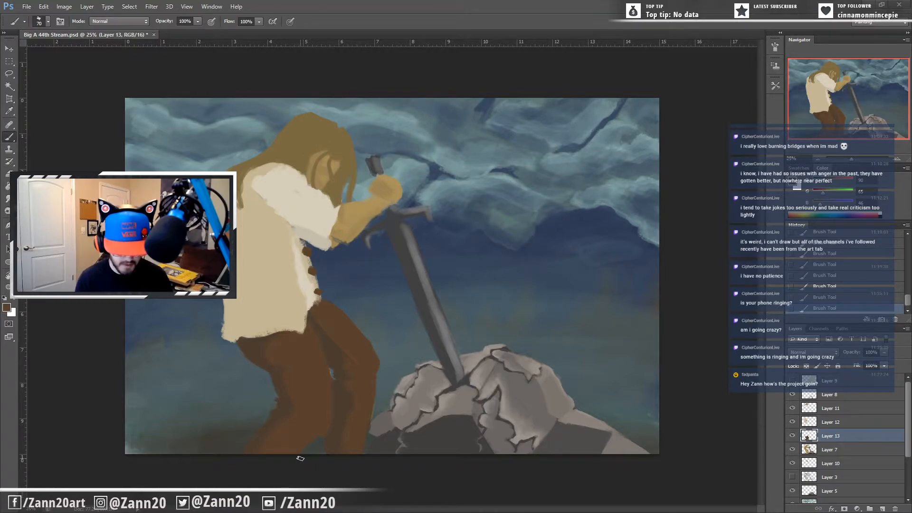
key(t)
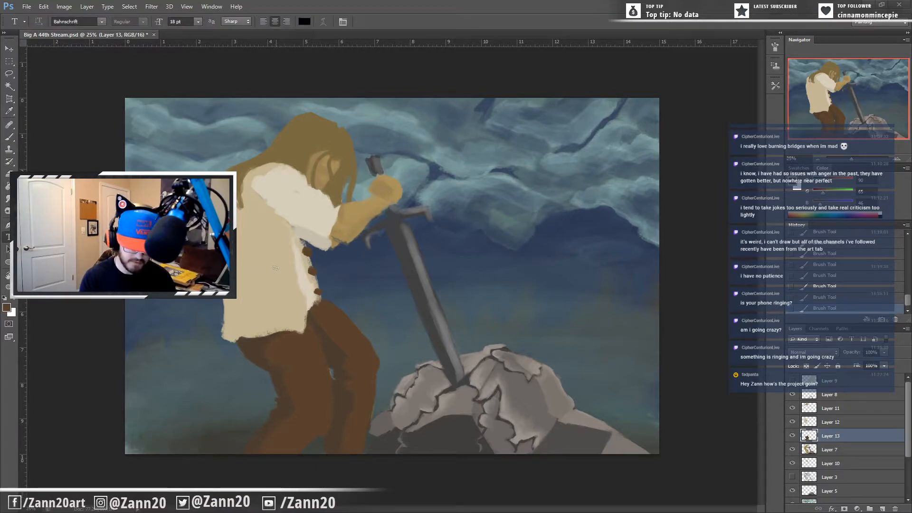
key(b)
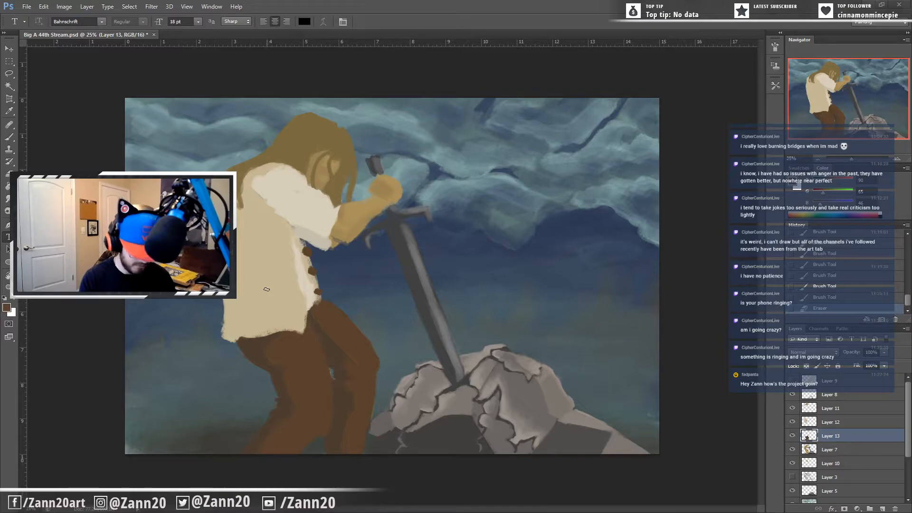
key(t)
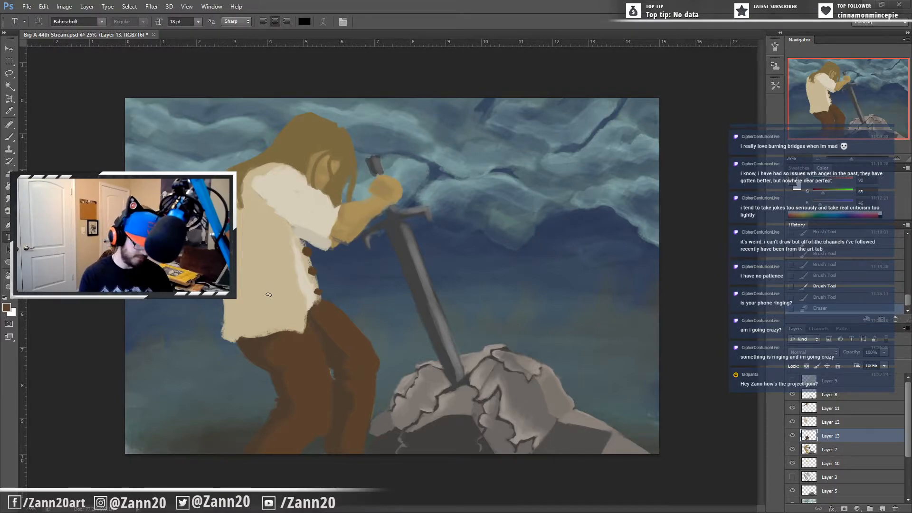
Step: Sample the tunic's beige as the foreground colour
key(i)
click(274, 278)
key(t)
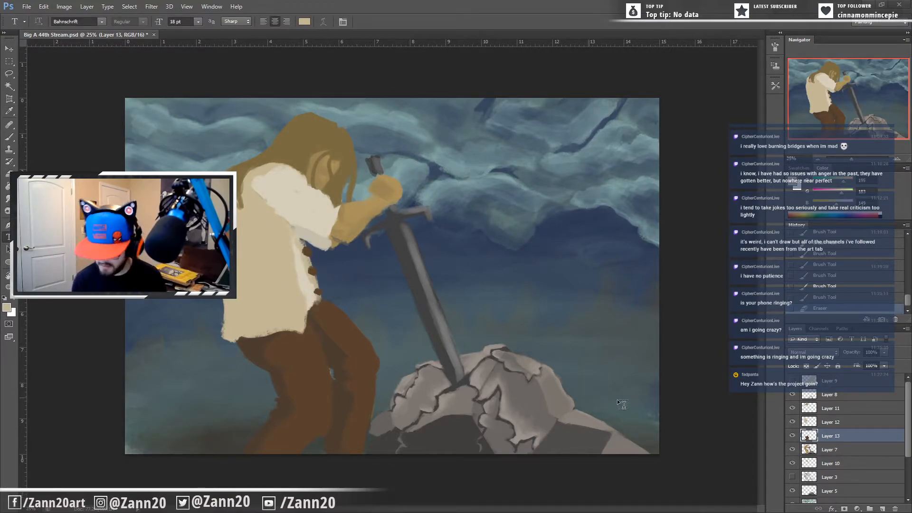
Step: Rename Layer 12 as shirt and Layer 13 as pants
click(836, 422)
click(792, 422)
click(792, 422)
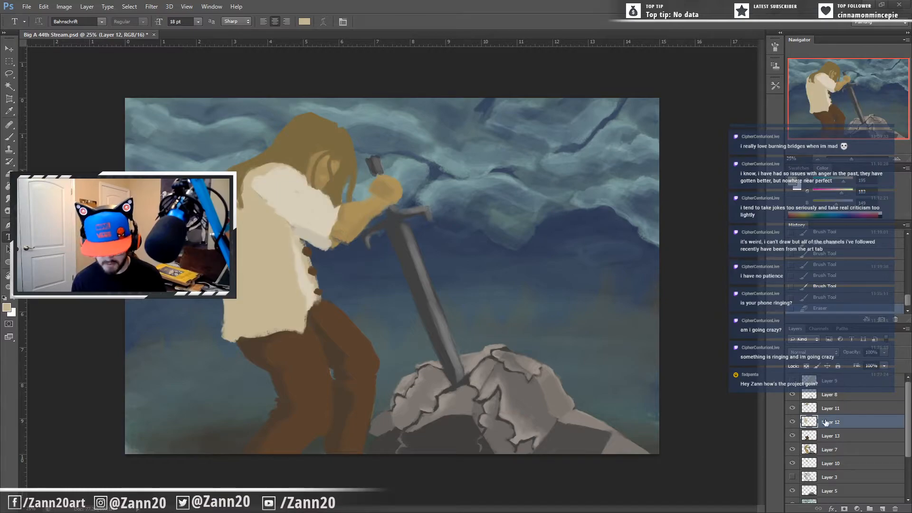
double_click(836, 422)
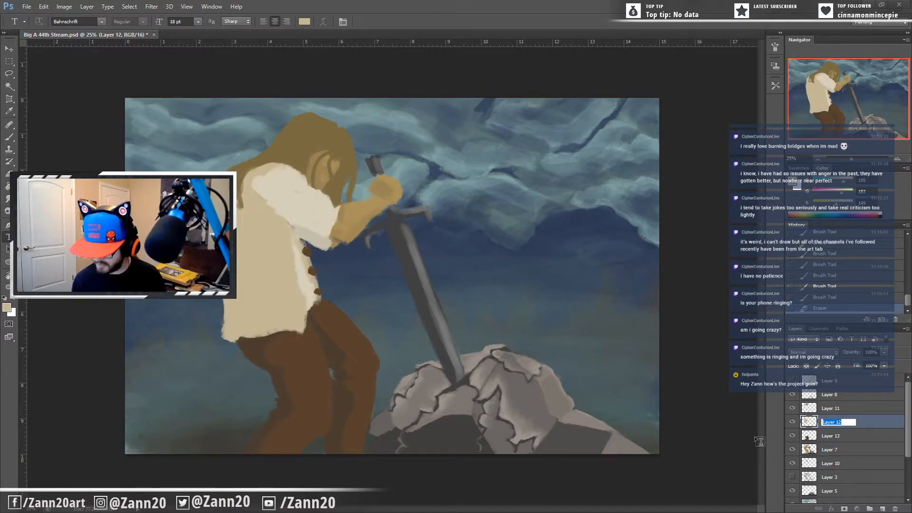
text(shirt)
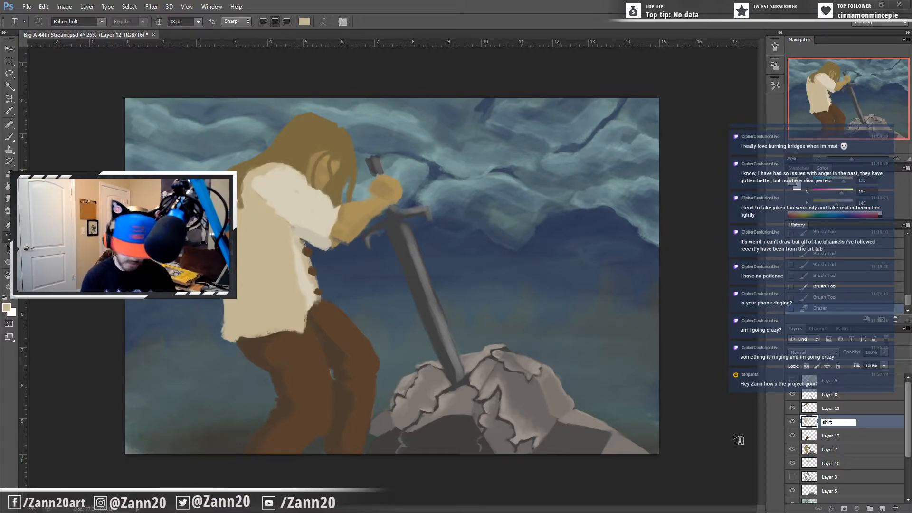
click(829, 436)
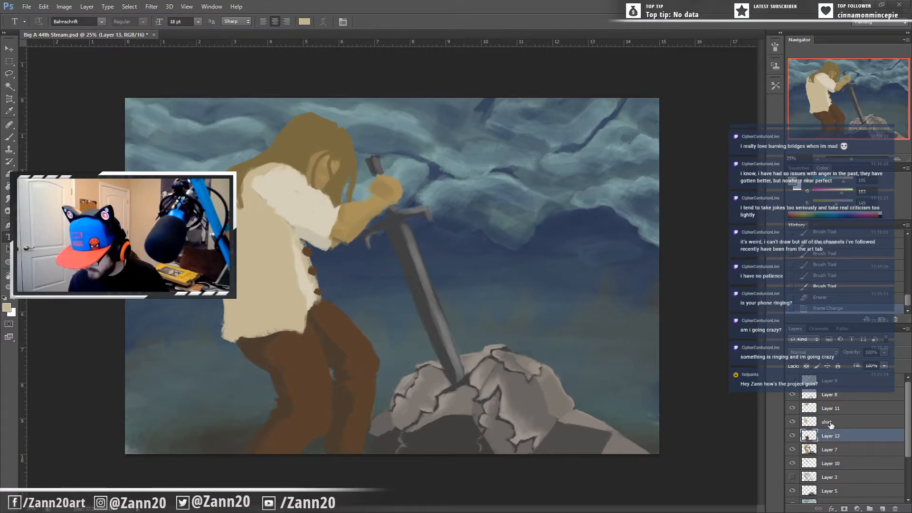
double_click(827, 435)
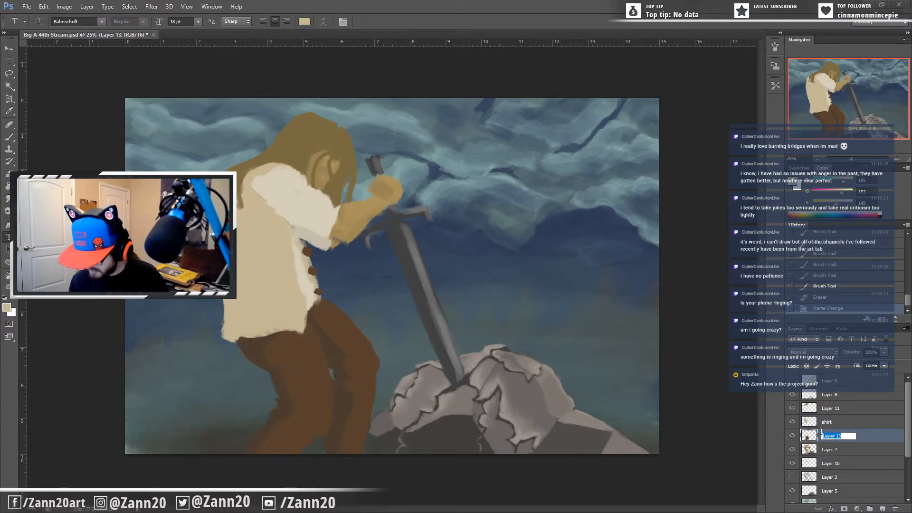
text(pants)
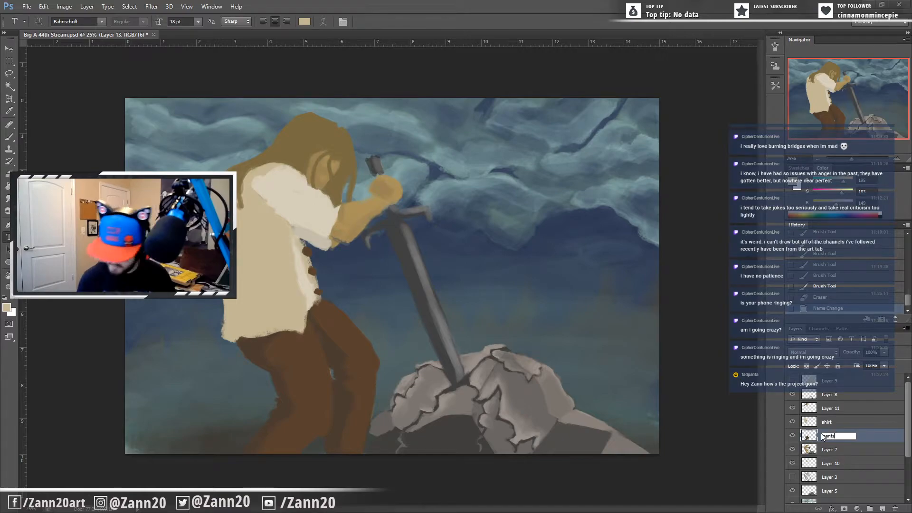
Step: Rename Layer 7 as body sword rock
click(831, 450)
double_click(831, 450)
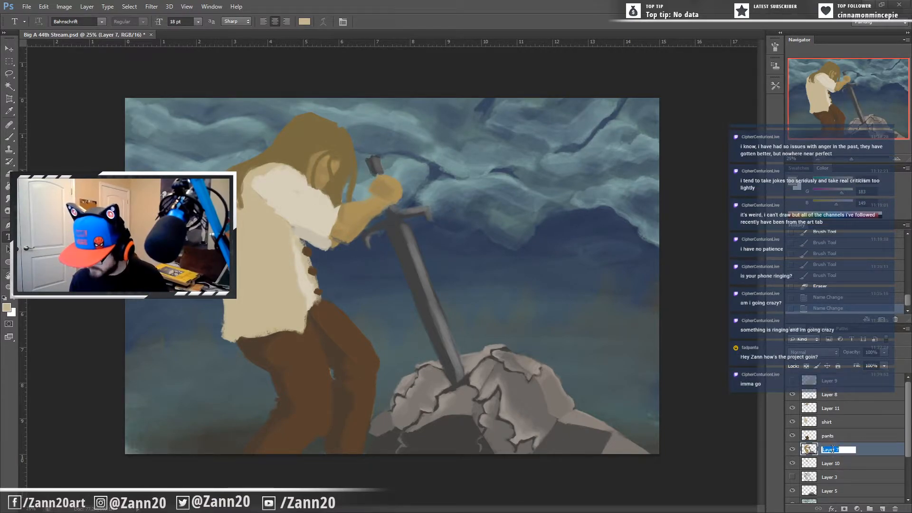
text(bod)
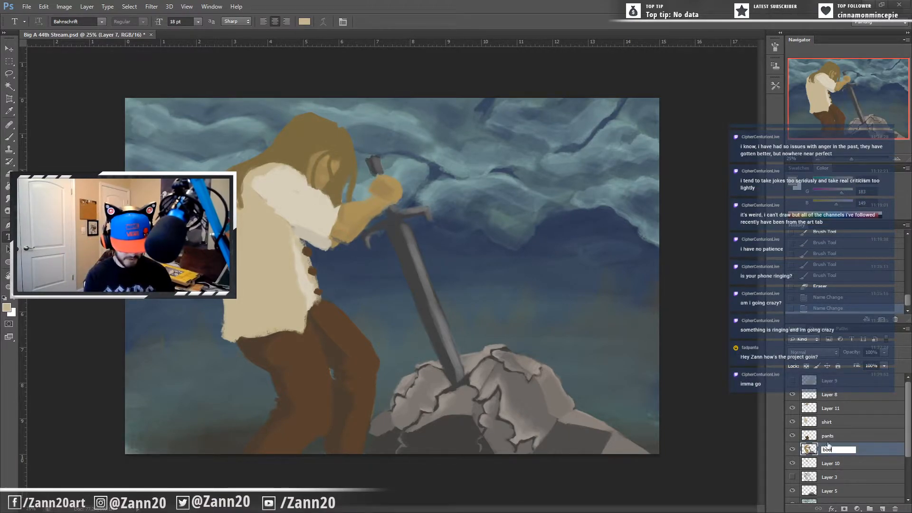
text(y swo)
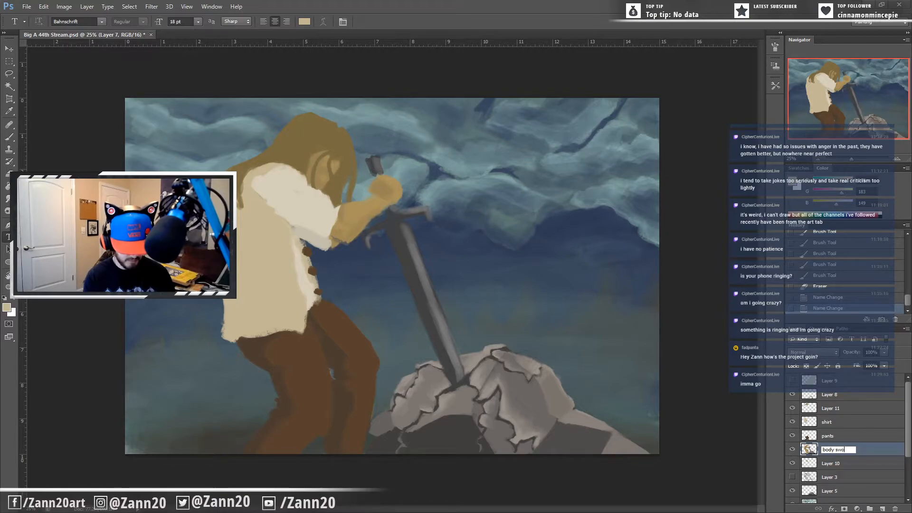
text(rd rock)
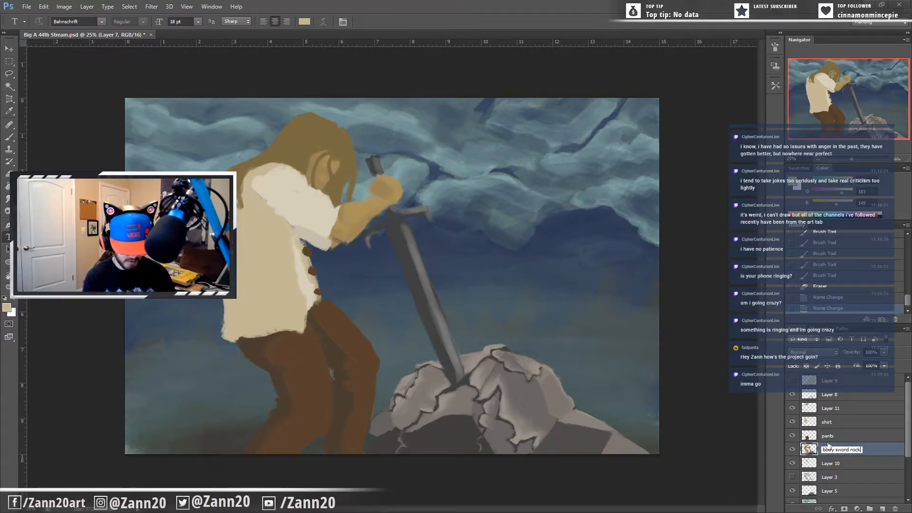
Step: Rename Layer 11 as hair and Layer 8 as cracks
click(835, 409)
double_click(836, 409)
text(hair)
key(Return)
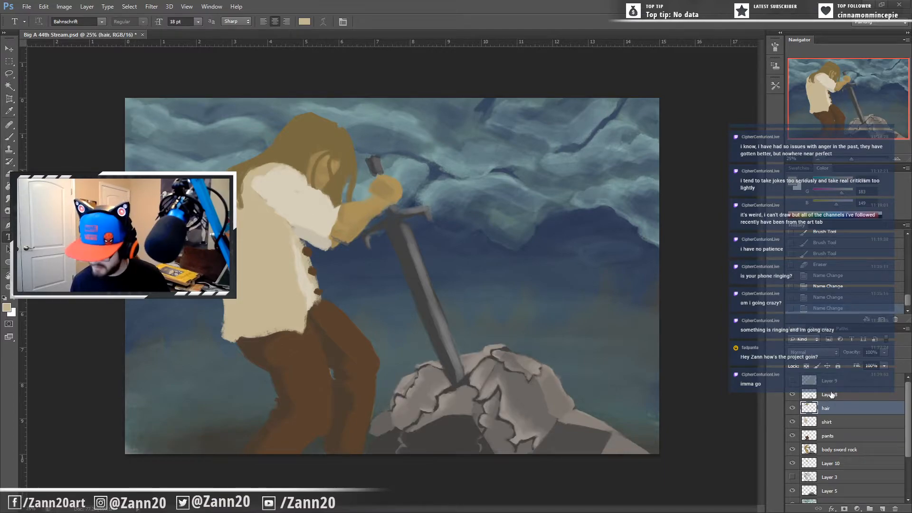
double_click(829, 394)
text(crack)
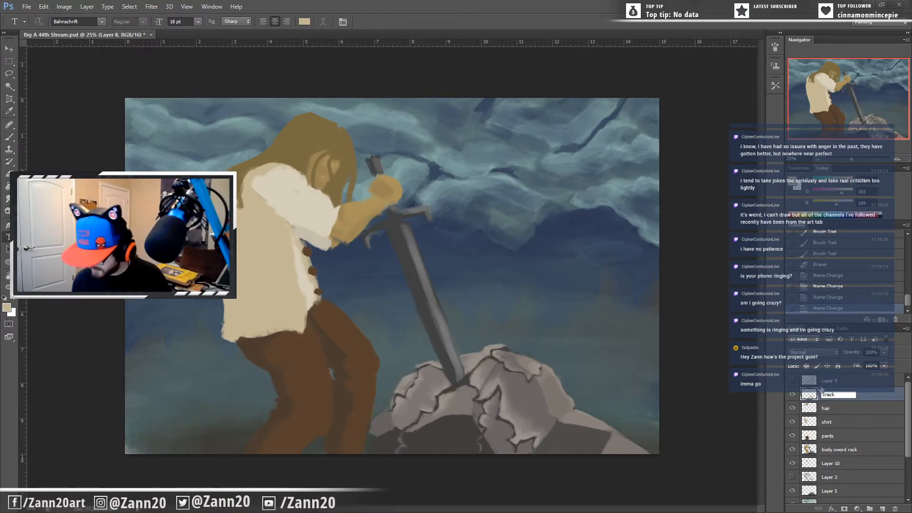
text(s)
key(Return)
Step: Rename Layer 10 as back arm and Layer 9 as ray o light
click(792, 463)
double_click(829, 462)
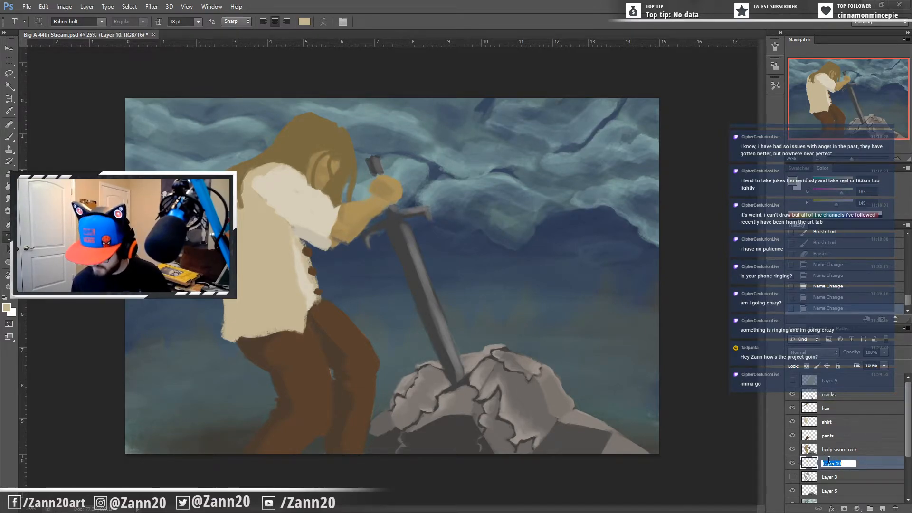
text(back arm)
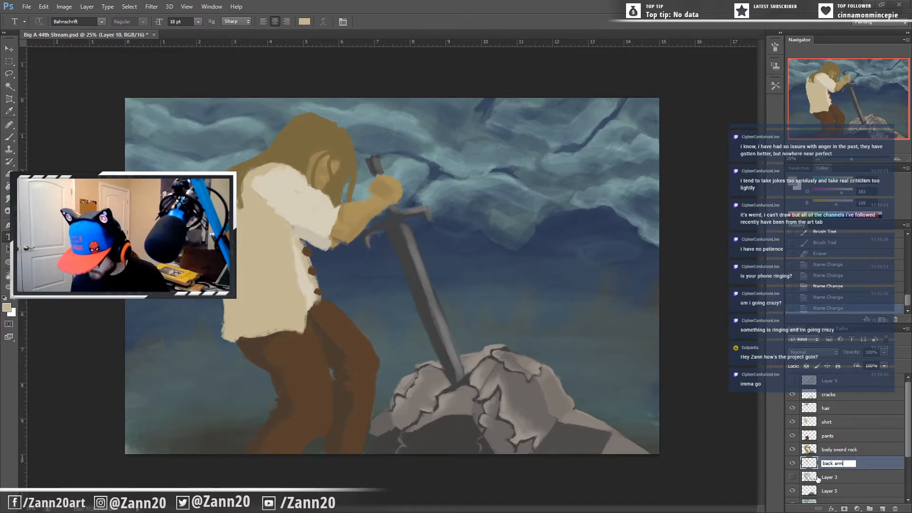
click(817, 382)
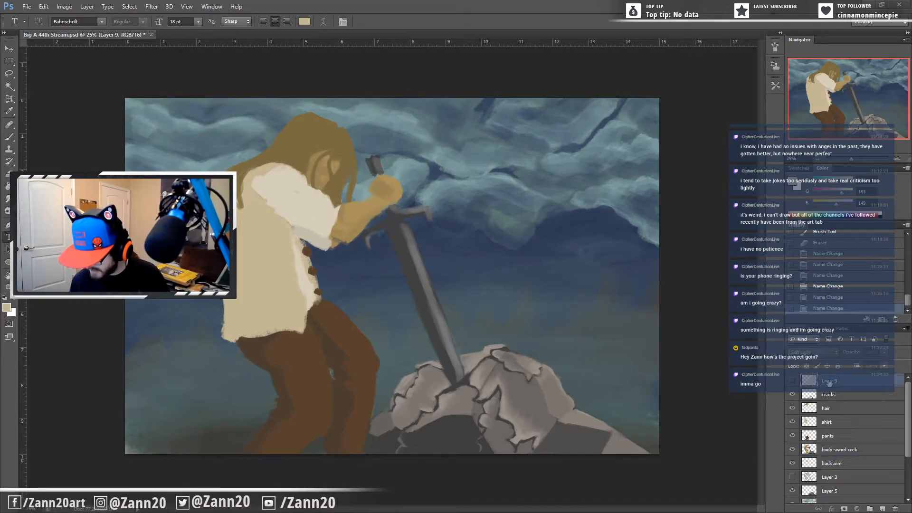
double_click(831, 380)
text(ray g light)
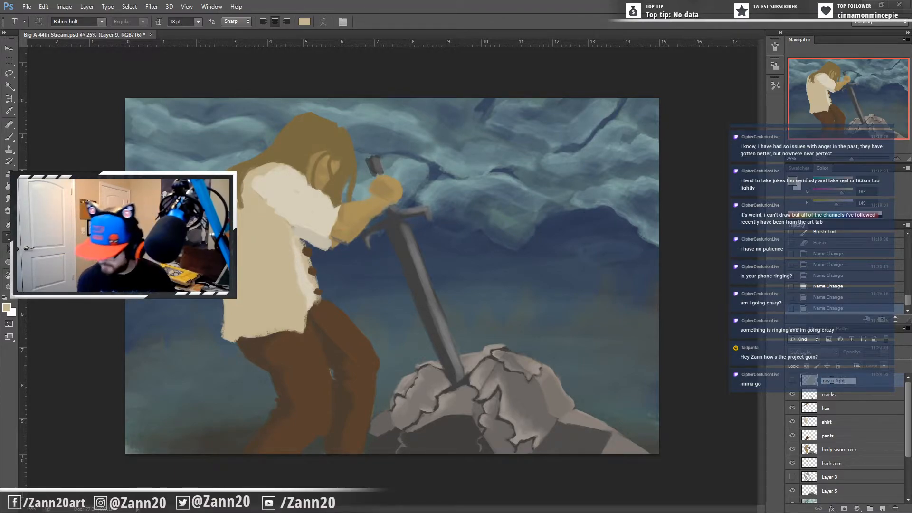
click(813, 414)
Step: Rename Layer 5 as rock
drag(908, 423, 909, 456)
double_click(829, 431)
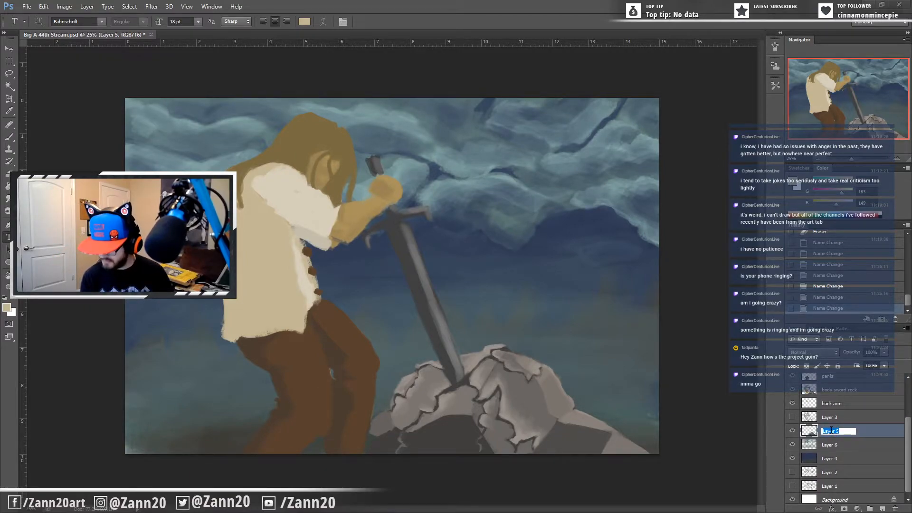
text(rock)
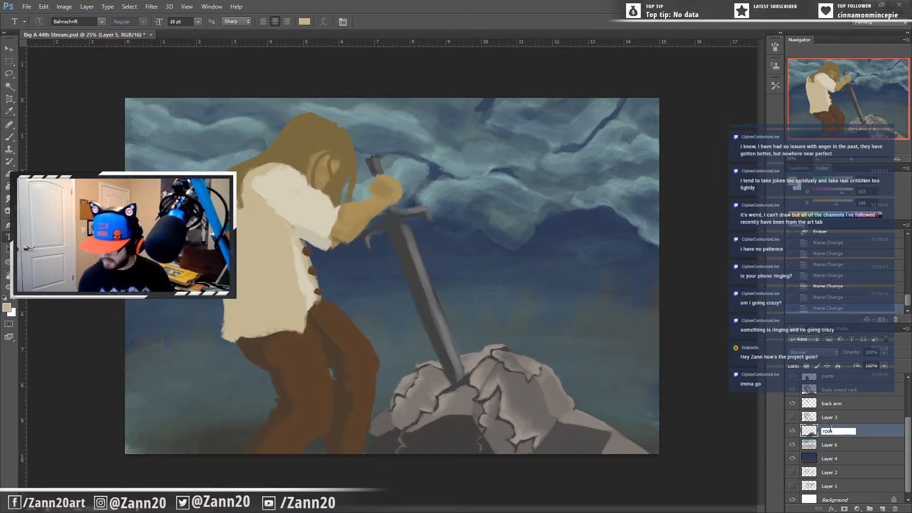
key(Return)
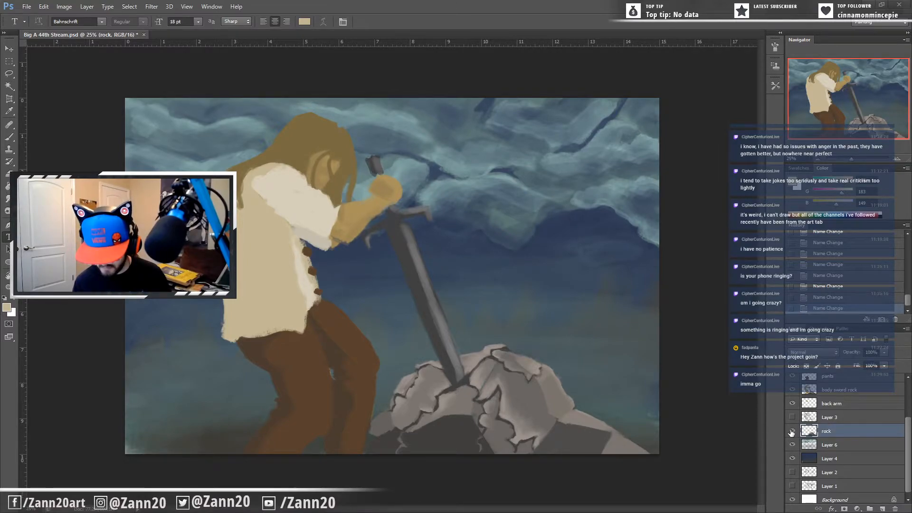
Step: Rename Layer 6 as clouds and give the dark blue Layer 4 a descriptive name
double_click(837, 445)
text(a)
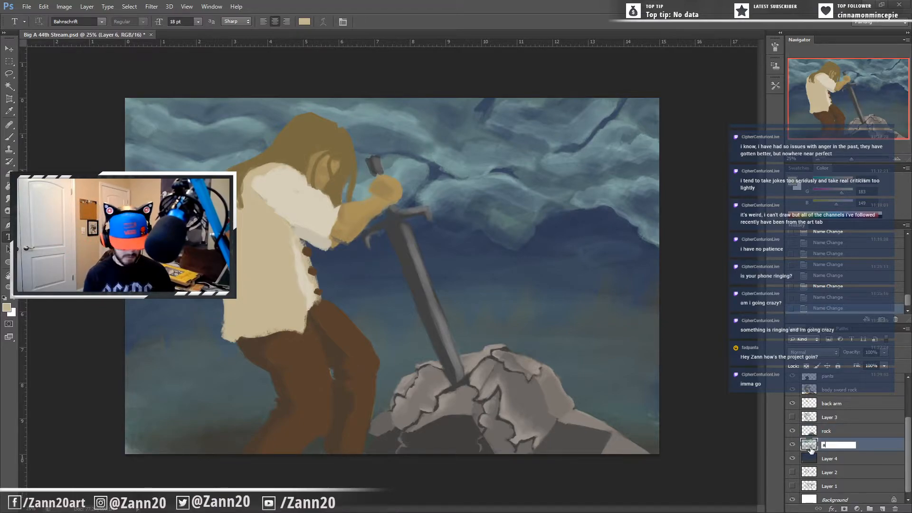
key(BackSpace)
text(clouds)
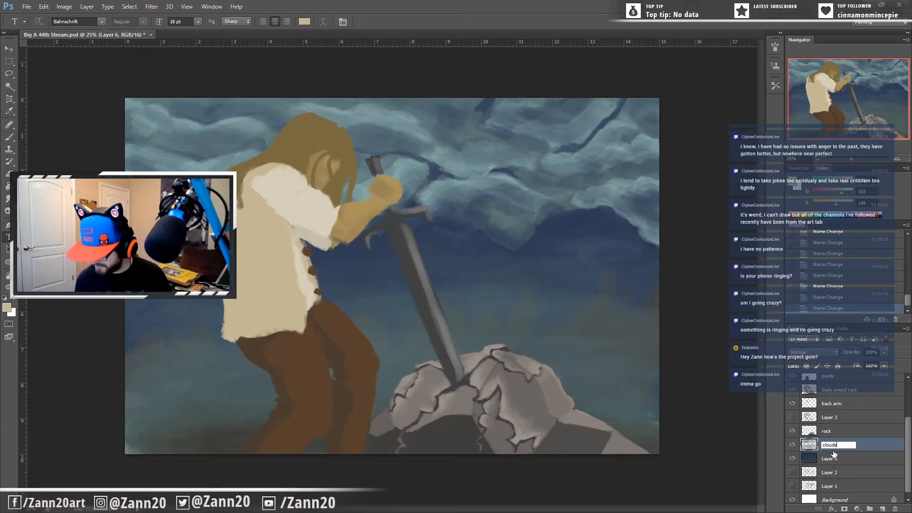
double_click(829, 460)
text(sk)
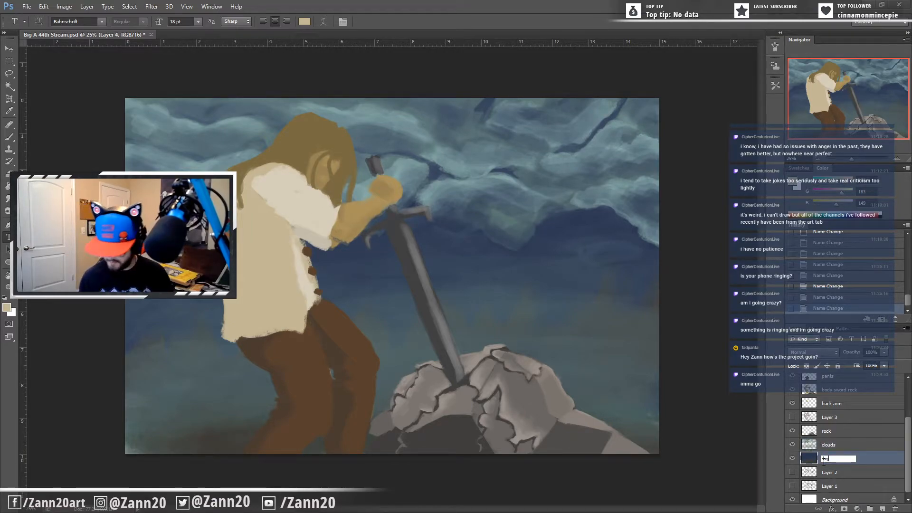
Step: Set the foreground colour to a muted dark beige (H 44, S 20, B 56) and ready the Brush on the shirt layer
click(830, 417)
scroll(830, 417, up, 2)
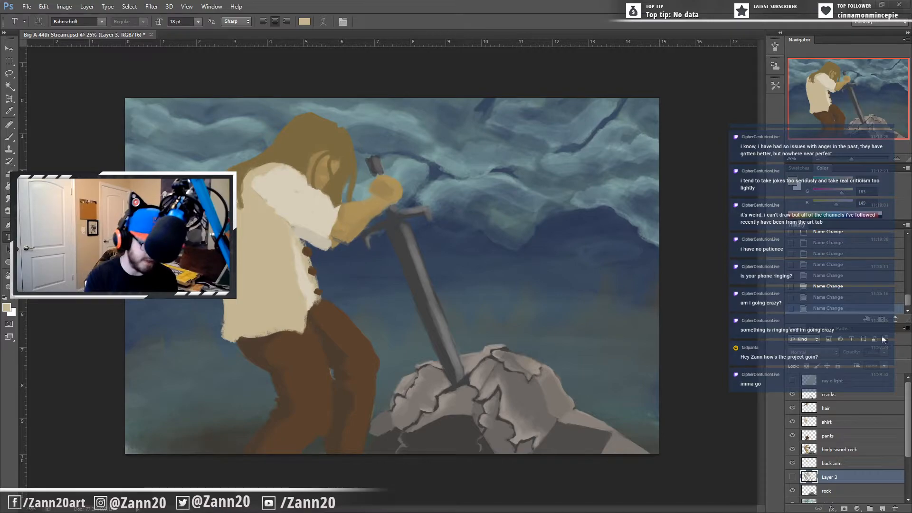
click(7, 308)
mouse_move(80, 153)
mouse_down()
mouse_move(87, 141)
mouse_move(79, 120)
mouse_move(78, 129)
mouse_up()
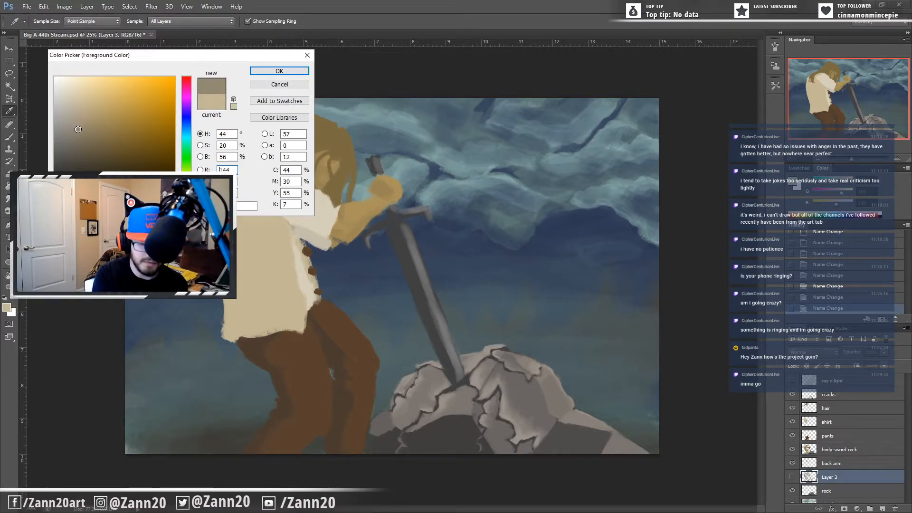
click(291, 71)
key(t)
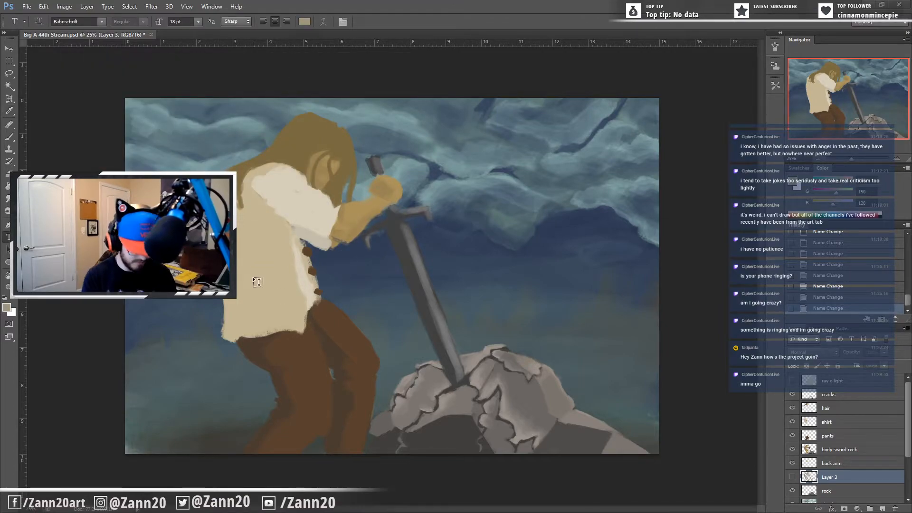
key(b)
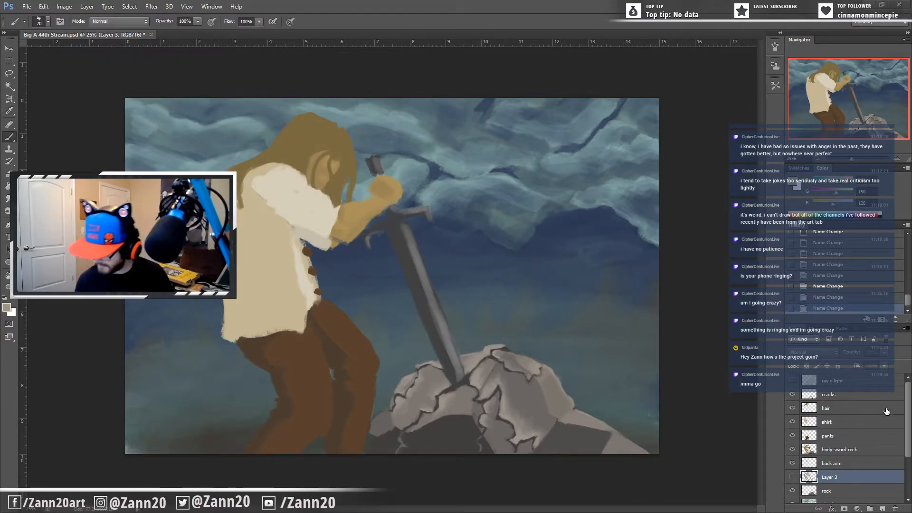
click(852, 420)
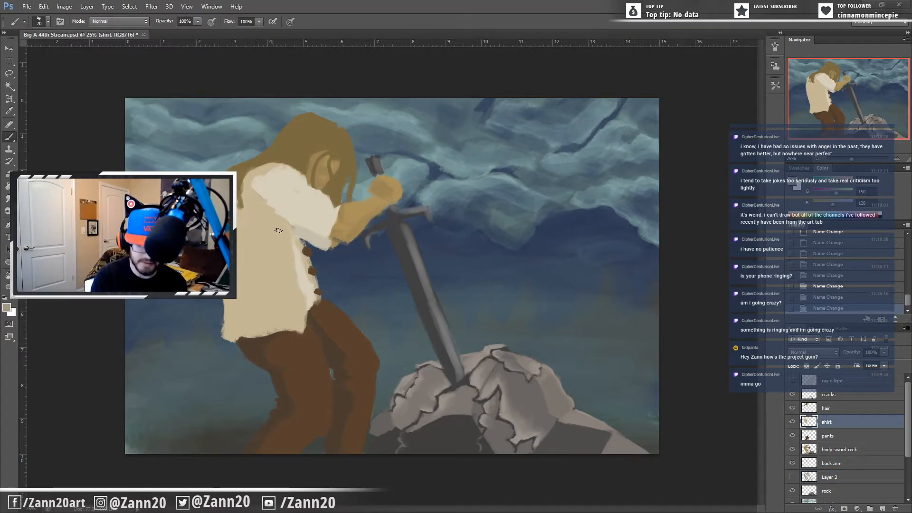
Step: Paint darker beige shading on the shirt layer along the tunic's back and hem and beneath the raised sleeve
drag(210, 227, 212, 252)
drag(212, 228, 232, 305)
drag(224, 213, 222, 266)
drag(218, 214, 216, 276)
mouse_move(213, 214)
mouse_down()
mouse_move(210, 285)
mouse_move(237, 301)
mouse_move(224, 340)
mouse_move(252, 335)
mouse_move(238, 316)
mouse_move(280, 327)
mouse_move(241, 298)
mouse_up()
mouse_move(255, 196)
mouse_down()
mouse_move(260, 233)
mouse_move(275, 218)
mouse_move(262, 226)
mouse_move(276, 237)
mouse_move(269, 225)
mouse_move(281, 222)
mouse_move(271, 232)
mouse_move(290, 237)
mouse_up()
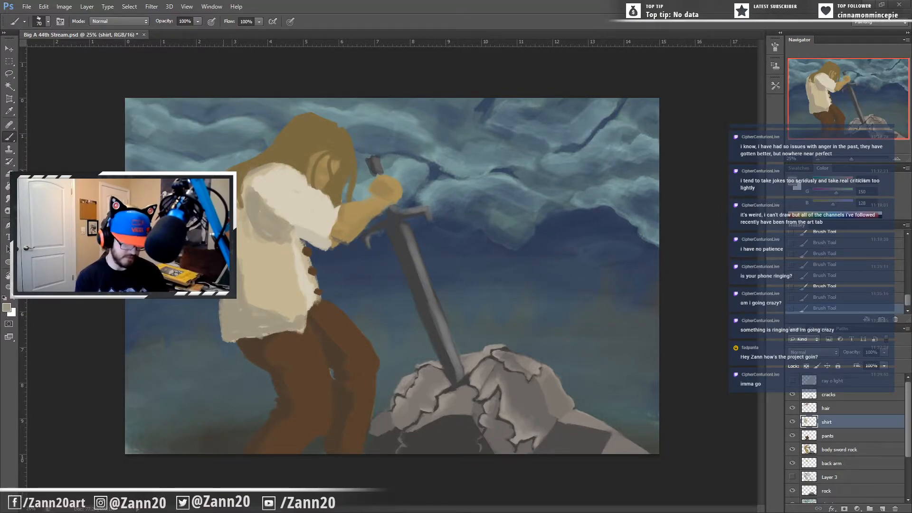
Step: Paint fold shadows on the white sleeve in muted grey (H 44, S 9, B 66) and blend them with the sampled light sleeve colour
click(7, 307)
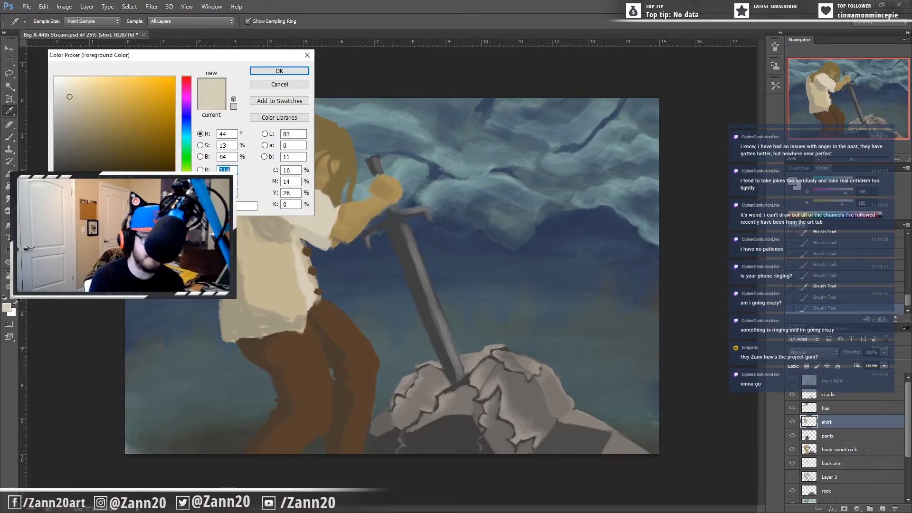
click(70, 99)
drag(70, 99, 65, 118)
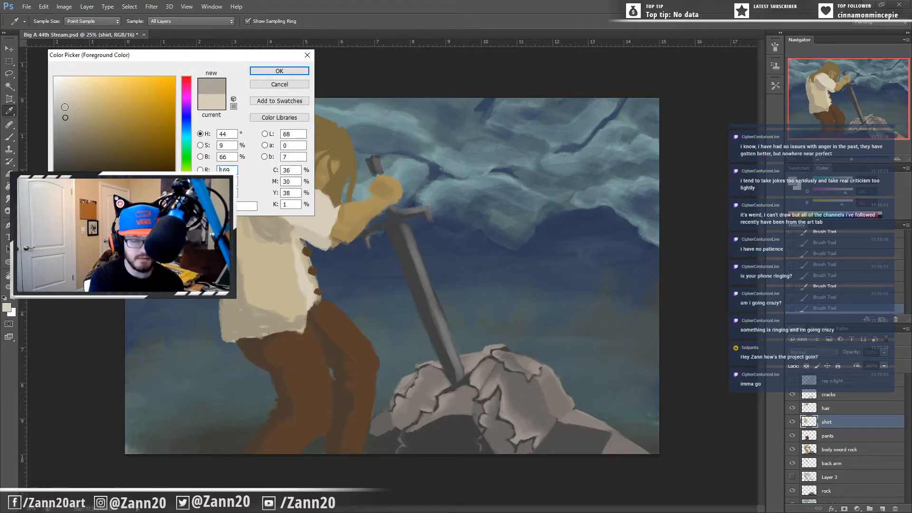
click(276, 71)
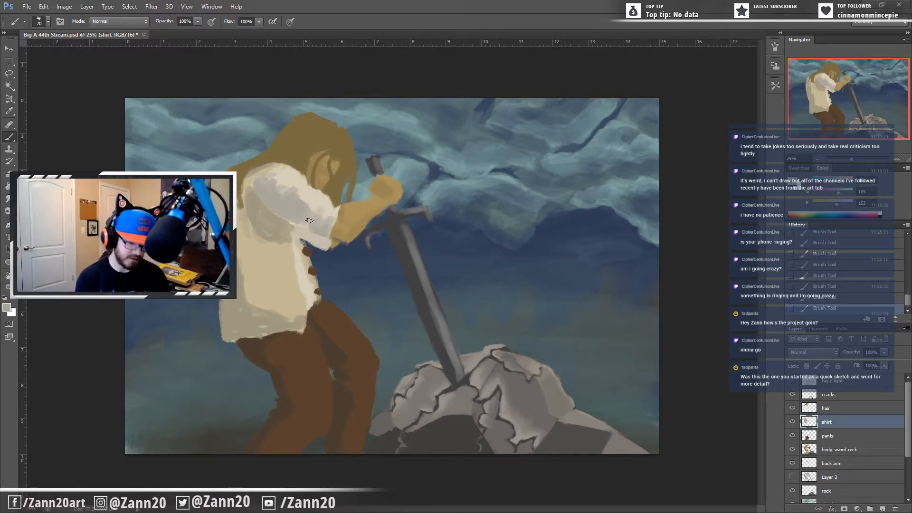
alt+click(312, 192)
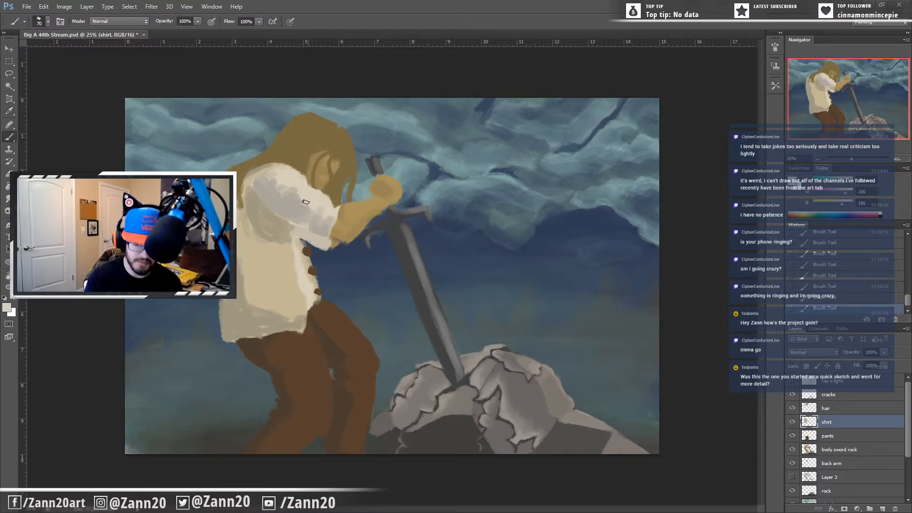
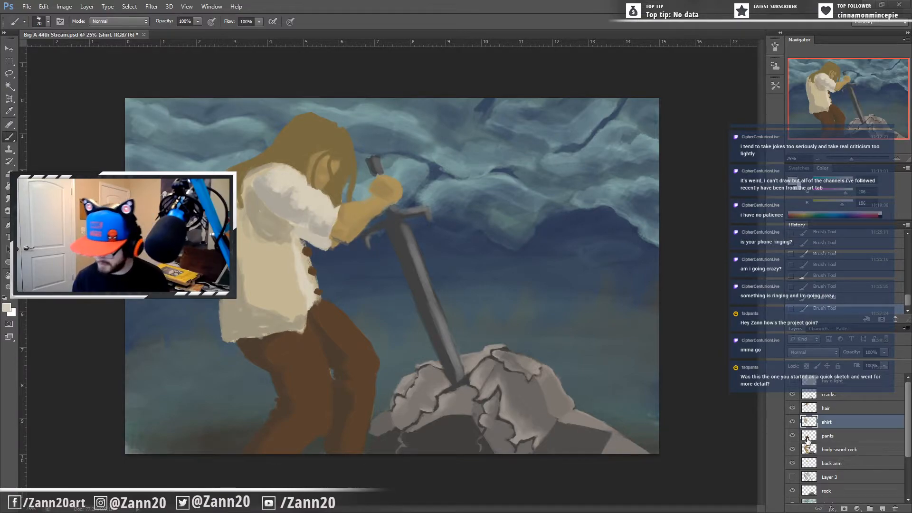
Step: Hide the pants, shirt and hair layers to examine the bare figure underneath, and show all three again
click(793, 435)
click(791, 421)
click(792, 408)
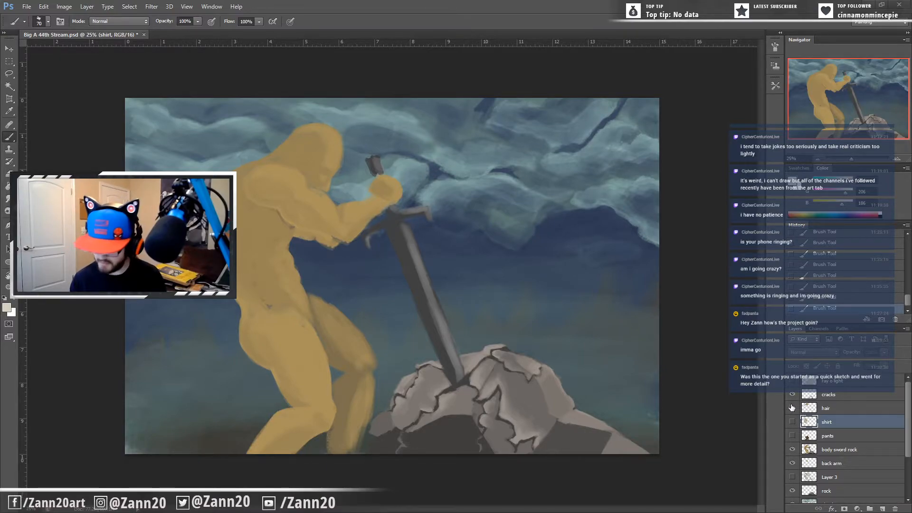
click(792, 408)
click(792, 422)
click(792, 436)
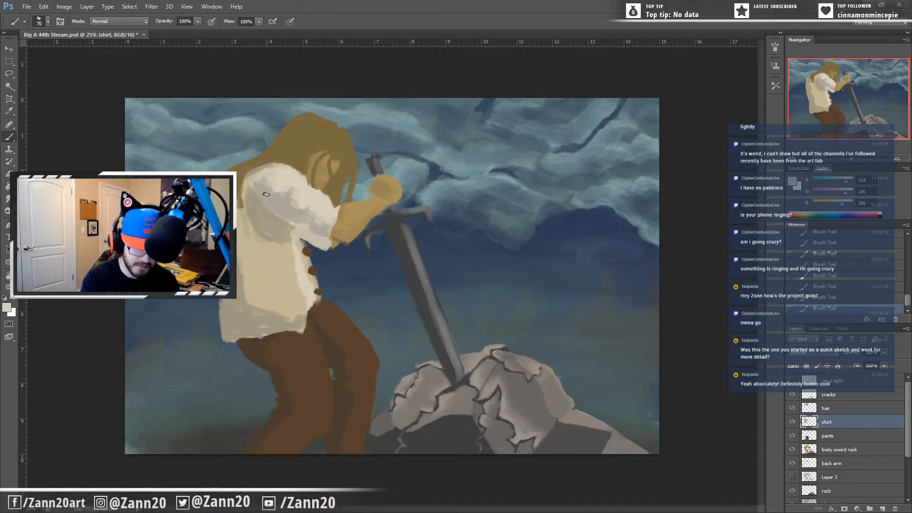
Step: Undo the last two brush strokes and refine the sleeve's folds with grey and cream tones sampled from the sleeve
key(ctrl+alt+z)
key(ctrl+alt+z)
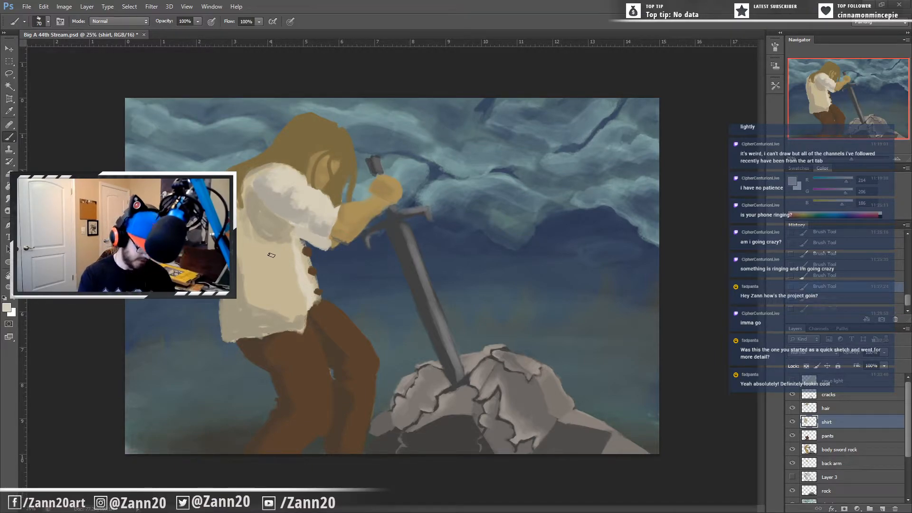
alt+click(276, 196)
mouse_move(263, 175)
mouse_down()
mouse_move(255, 180)
mouse_move(263, 173)
mouse_up()
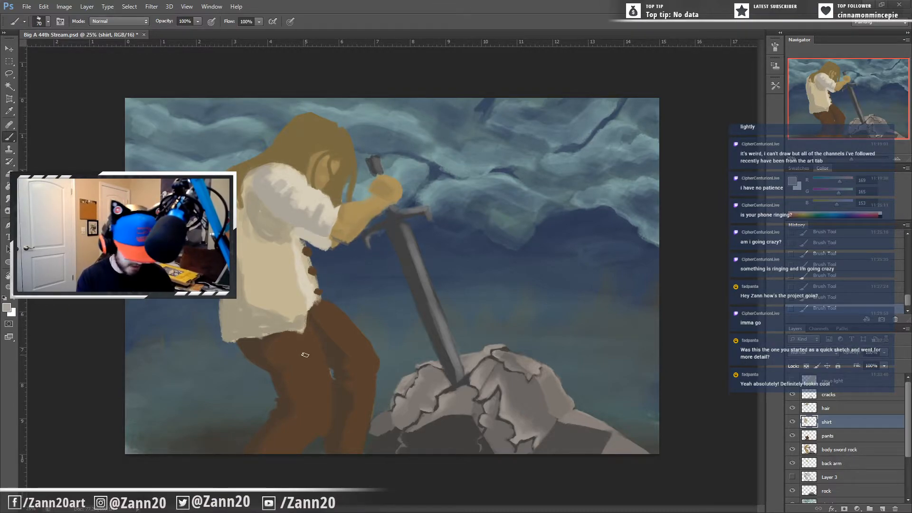
alt+click(318, 193)
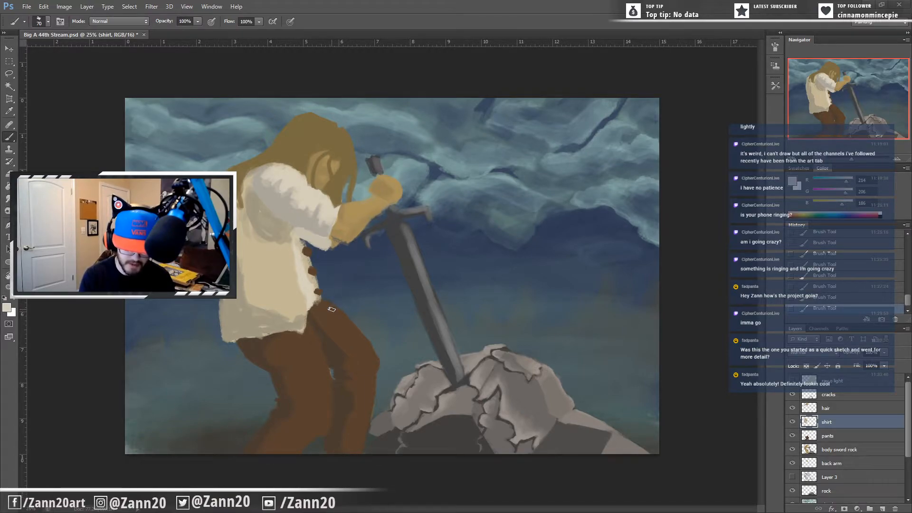
alt+click(320, 237)
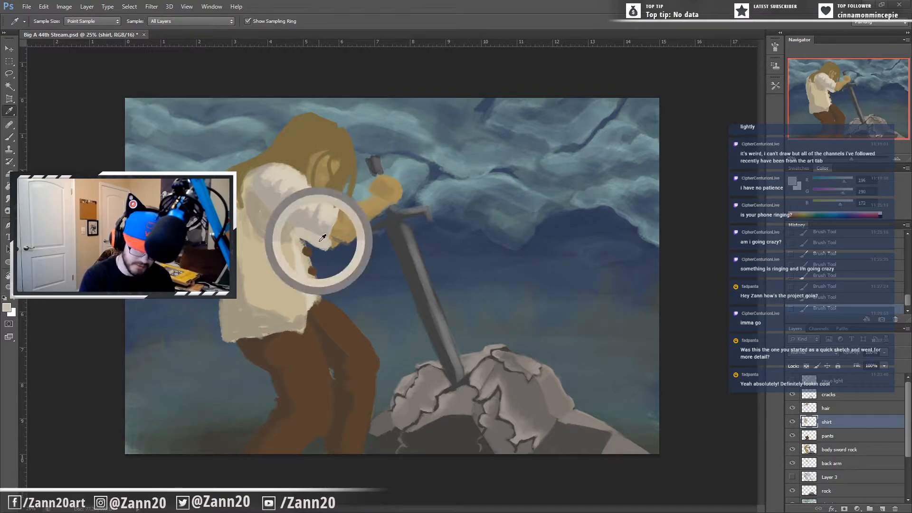
Step: Set the foreground colour to a muted grey with hue 44, saturation 5% and brightness 56%
click(6, 309)
drag(68, 105, 60, 130)
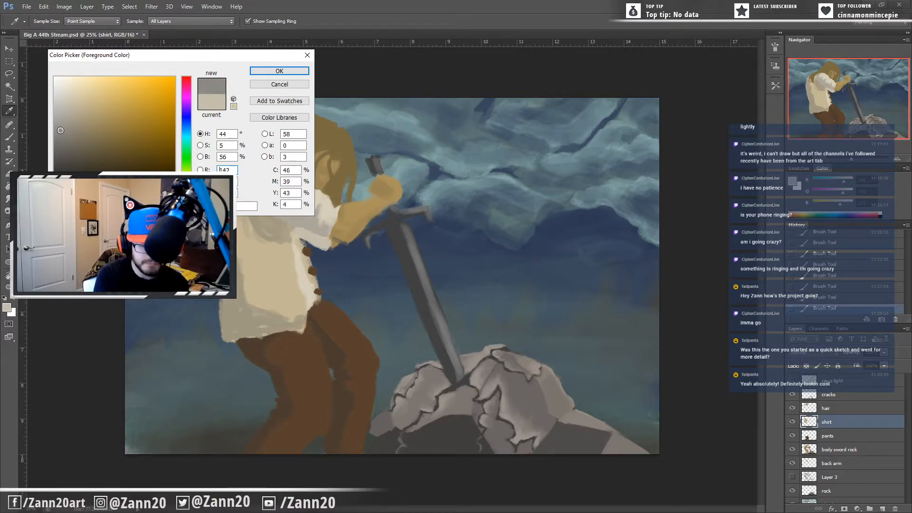
click(279, 70)
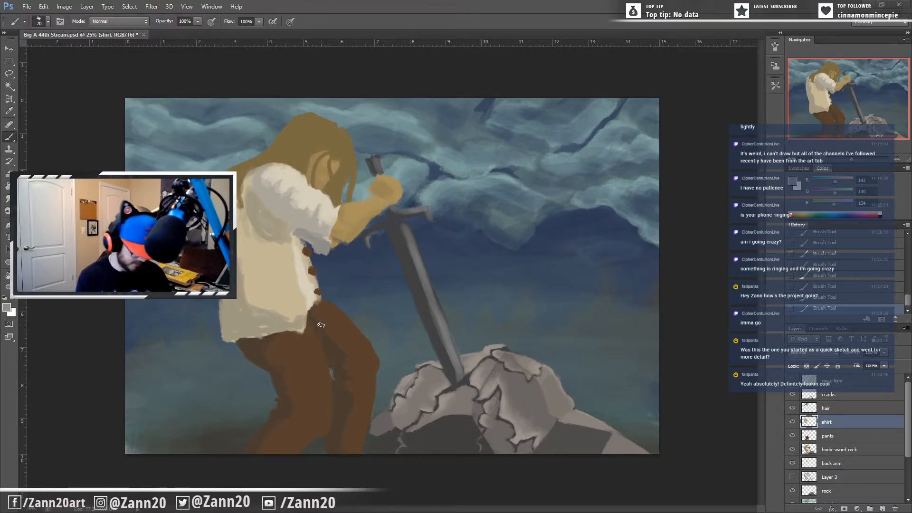
Step: Sample a beige from the shirt and a brown from the trousers, and make the pants layer active
key(i)
click(306, 243)
key(b)
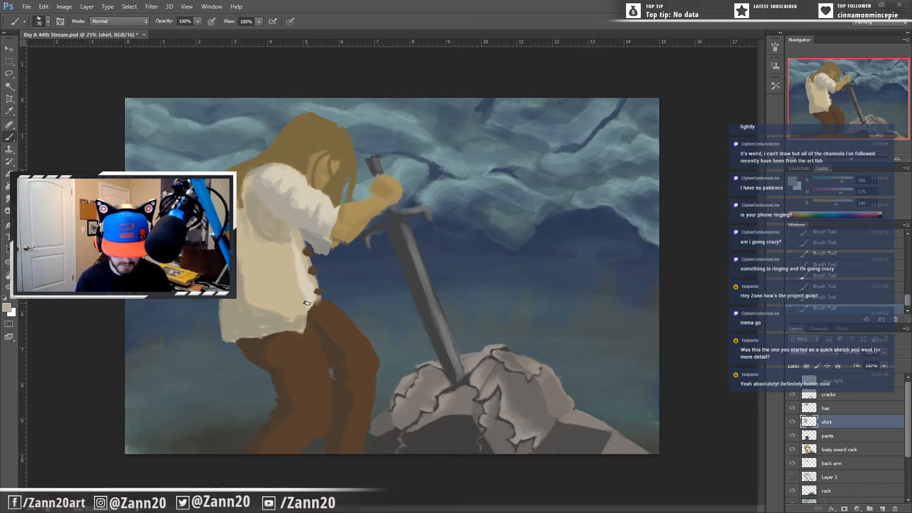
alt+click(315, 384)
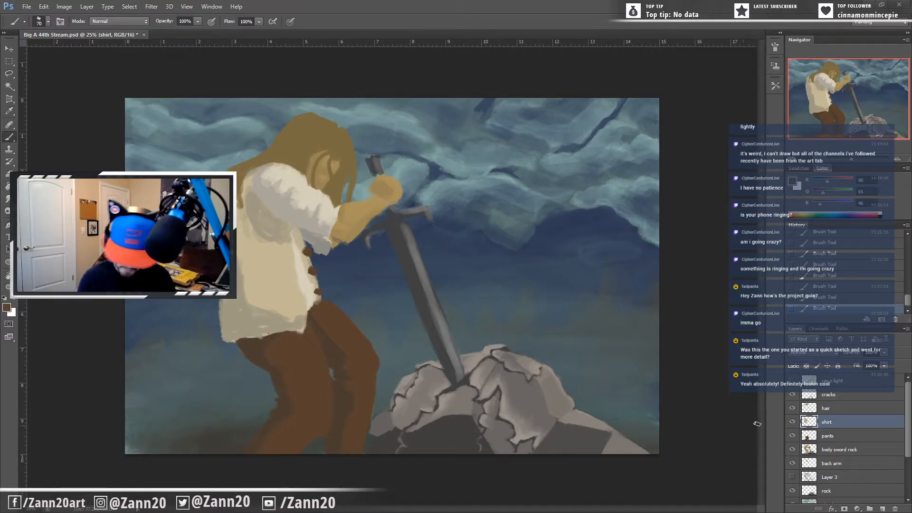
click(828, 434)
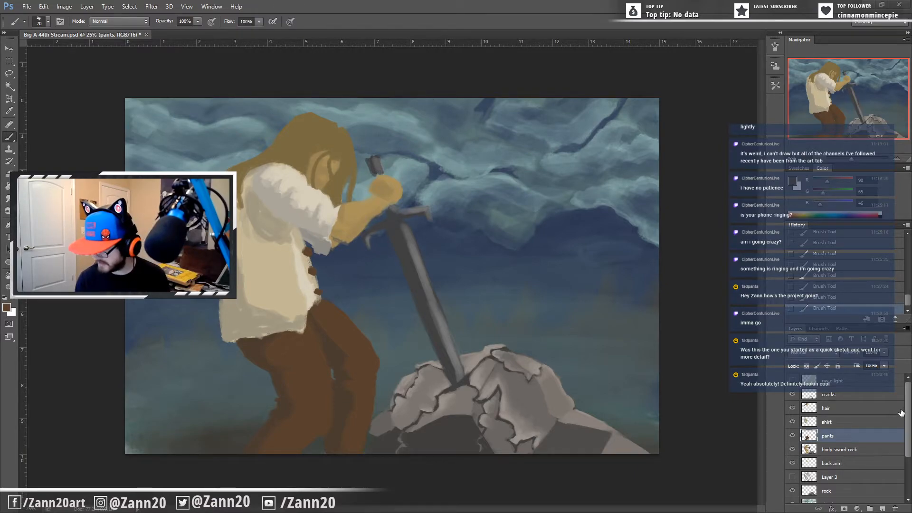
Step: On the hair layer, erase the hair paint overlapping the sleeve near the elbow
click(827, 407)
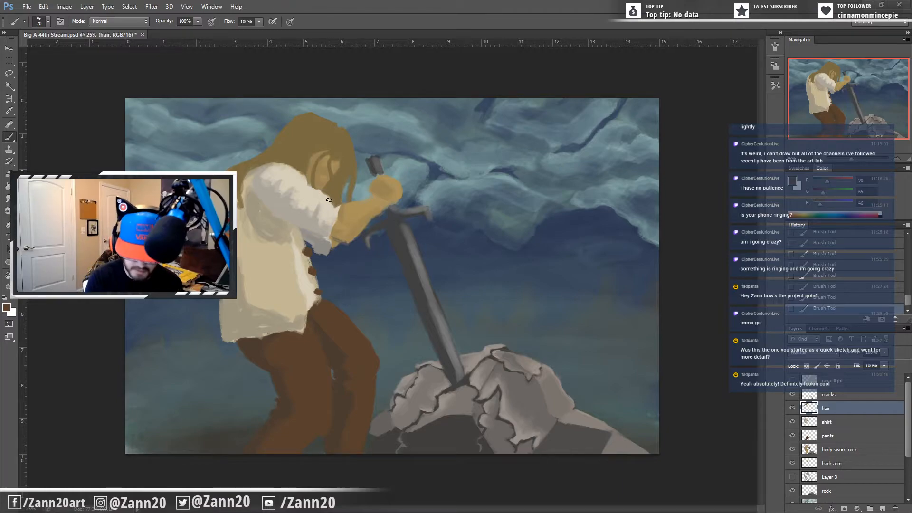
drag(335, 203, 334, 208)
drag(336, 204, 337, 204)
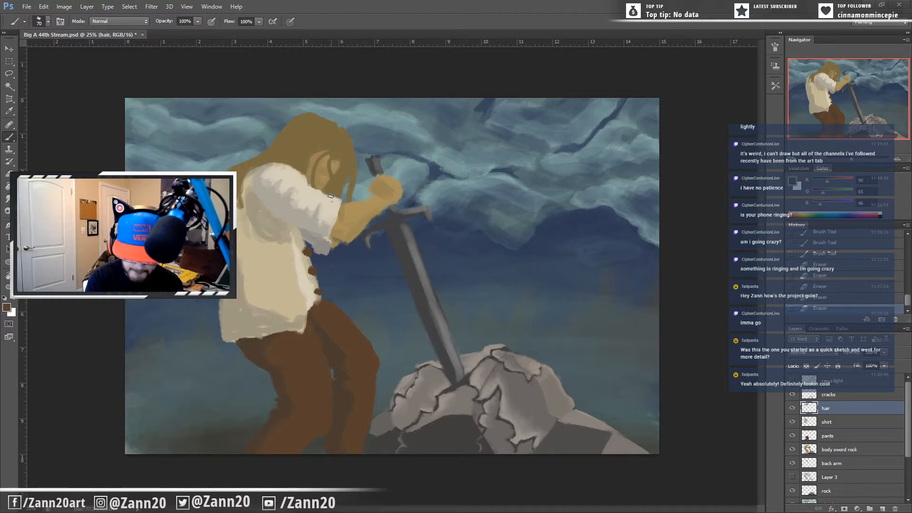
mouse_move(332, 209)
mouse_down()
mouse_move(329, 225)
mouse_move(323, 210)
mouse_up()
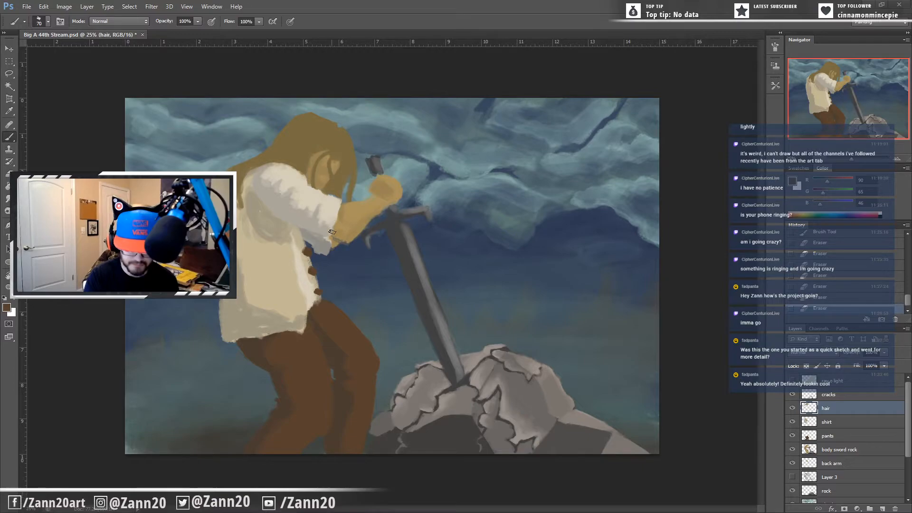
Step: On the shirt layer, paint the rolled sleeve cuff at the elbow with sampled off-white and a darker grey fold line
alt+click(326, 218)
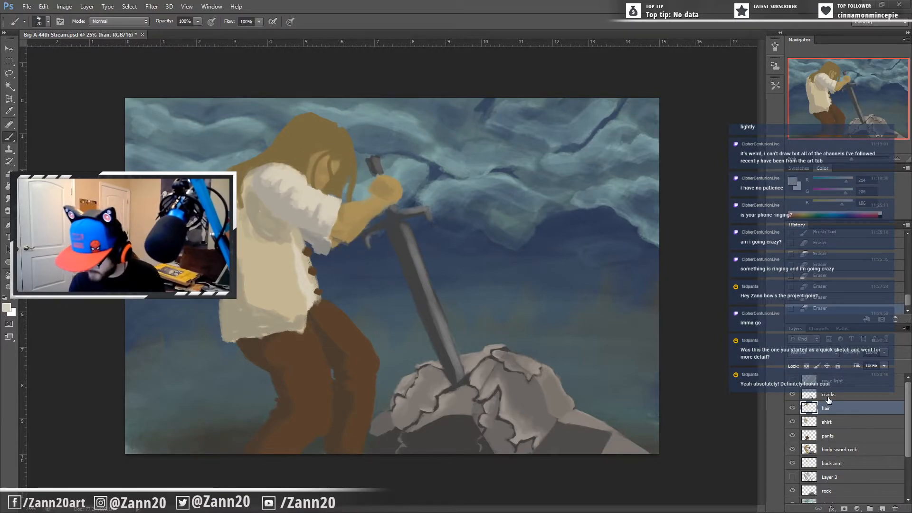
click(828, 424)
drag(332, 195, 329, 203)
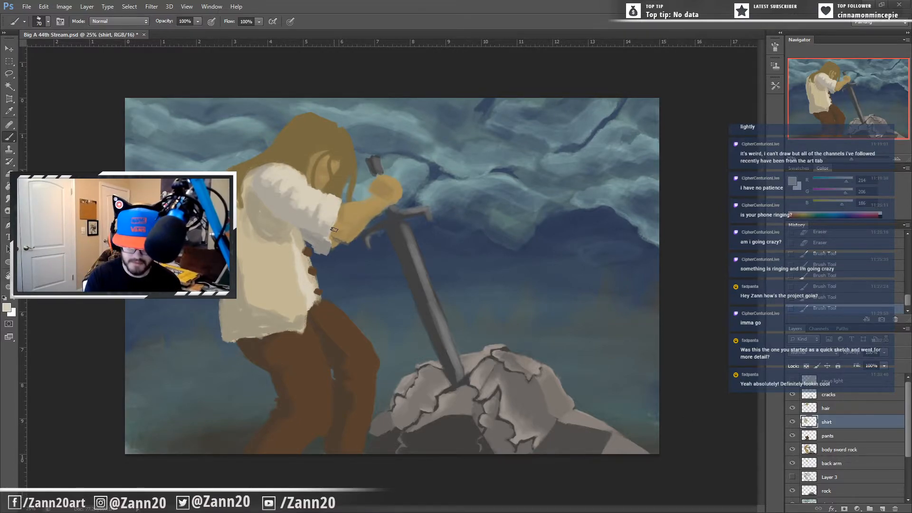
alt+click(312, 218)
drag(324, 195, 317, 211)
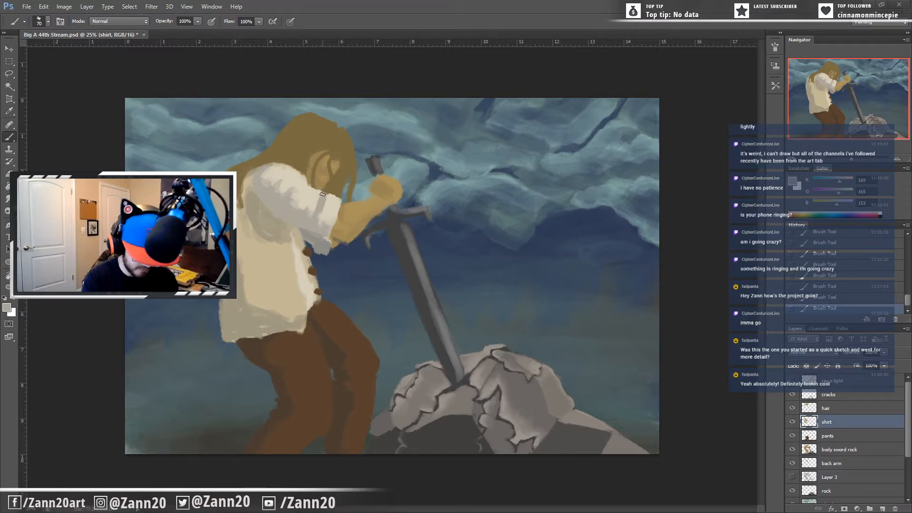
alt+click(328, 199)
drag(328, 199, 324, 225)
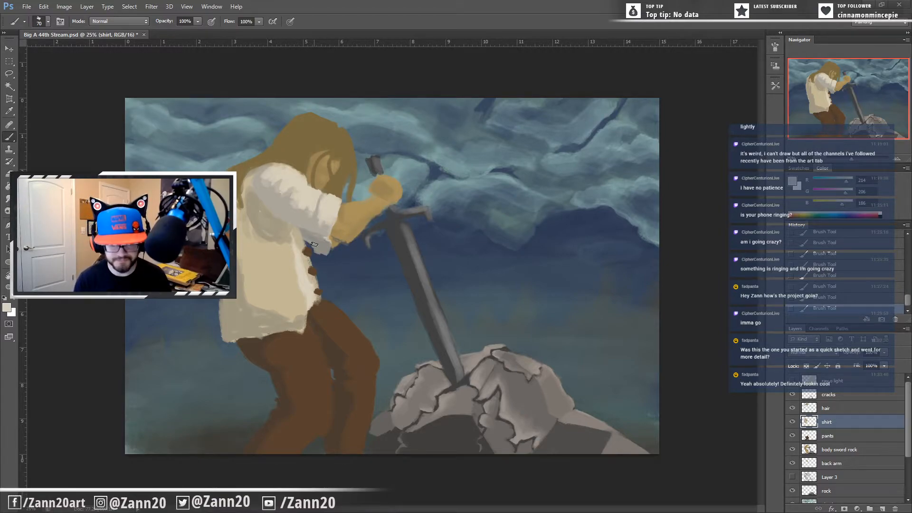
Step: Erase the remaining hair paint along the upper edge of the sleeve cuff on the hair layer
key(alt+bracketright)
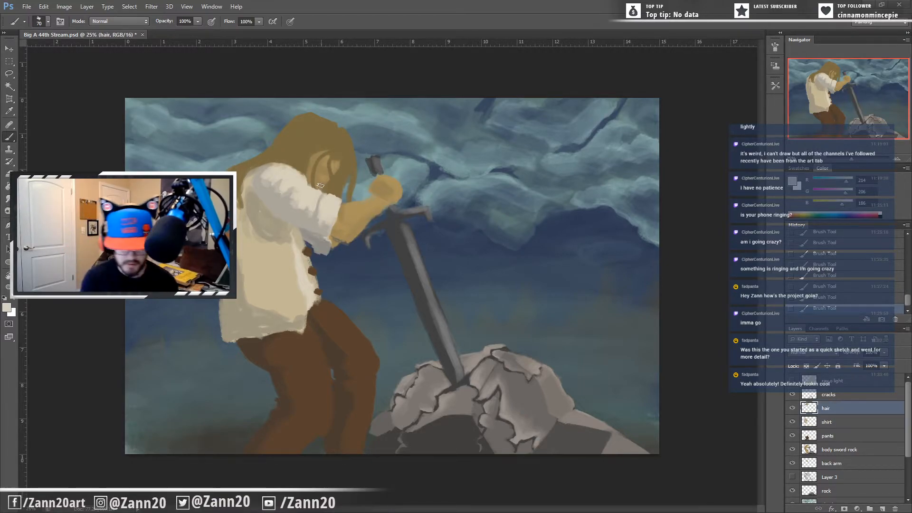
click(328, 195)
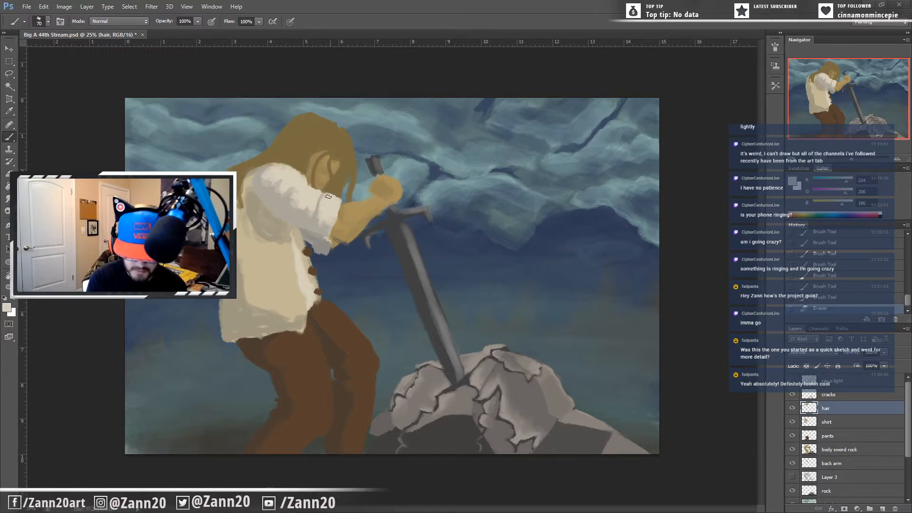
mouse_move(329, 194)
mouse_down()
mouse_move(338, 199)
mouse_move(329, 195)
mouse_move(321, 212)
mouse_up()
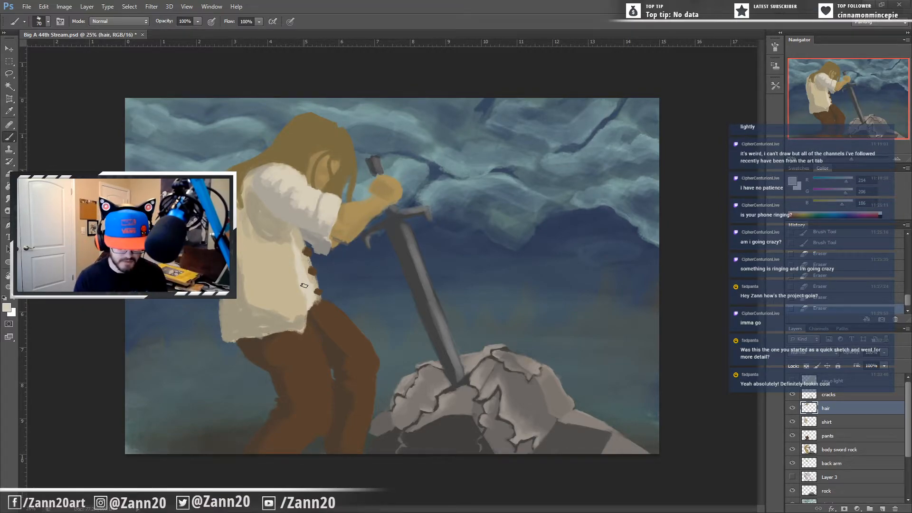
Step: On the shirt layer, sample the shadow beige near the hem and brush shading down the back of the shirt
click(836, 422)
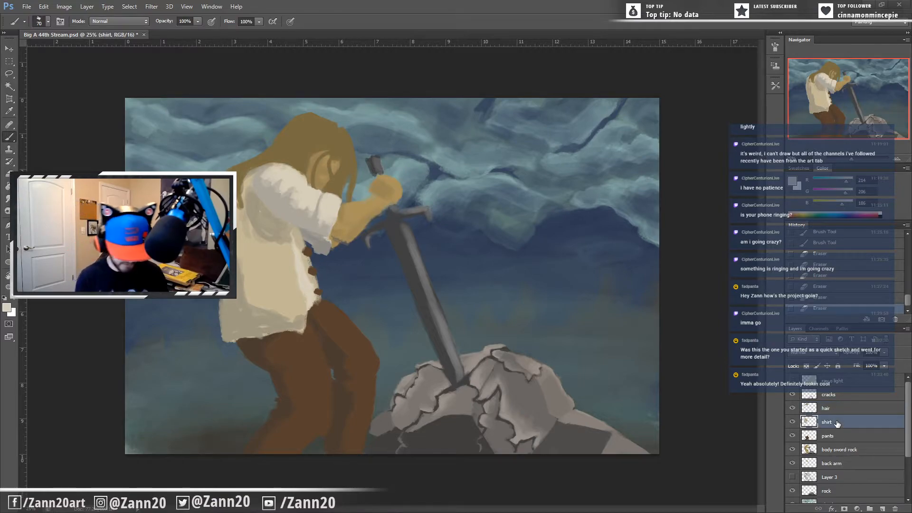
key(i)
click(244, 315)
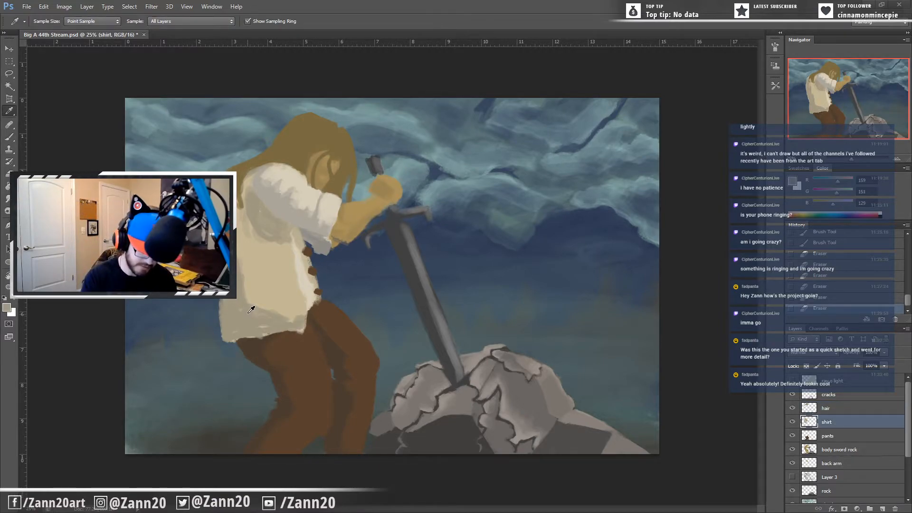
key(b)
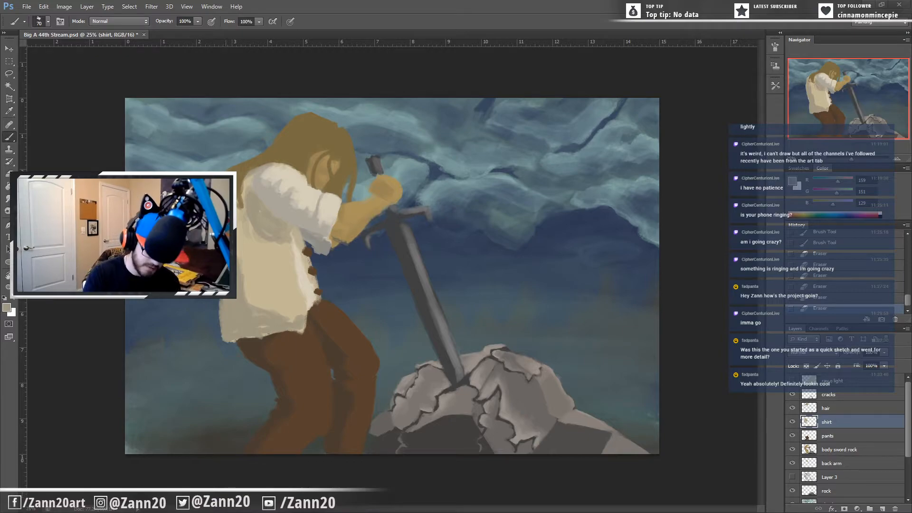
drag(226, 256, 218, 280)
drag(218, 256, 214, 280)
drag(224, 259, 221, 280)
drag(230, 259, 233, 275)
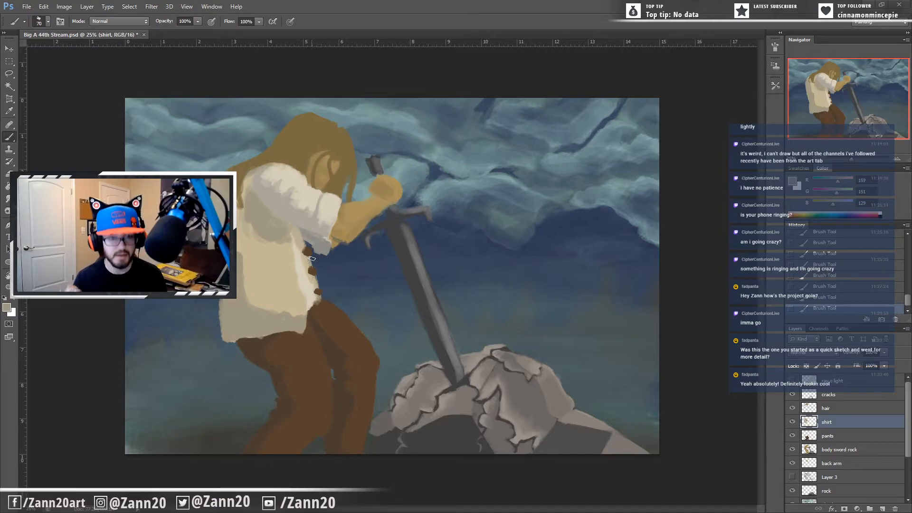
Step: On the hair layer, darken the sampled hair colour to a deep olive brown and paint shadow strands over the head
click(841, 412)
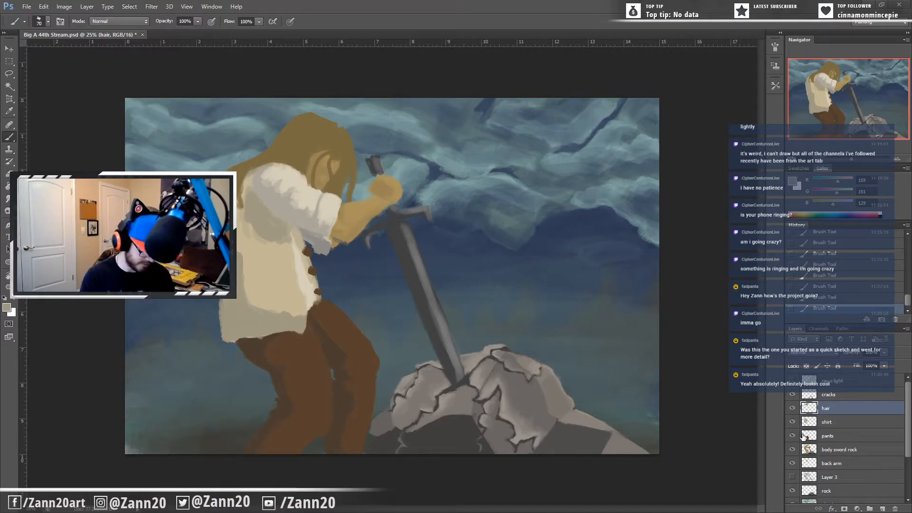
alt+click(310, 141)
click(7, 308)
drag(110, 140, 97, 156)
click(279, 71)
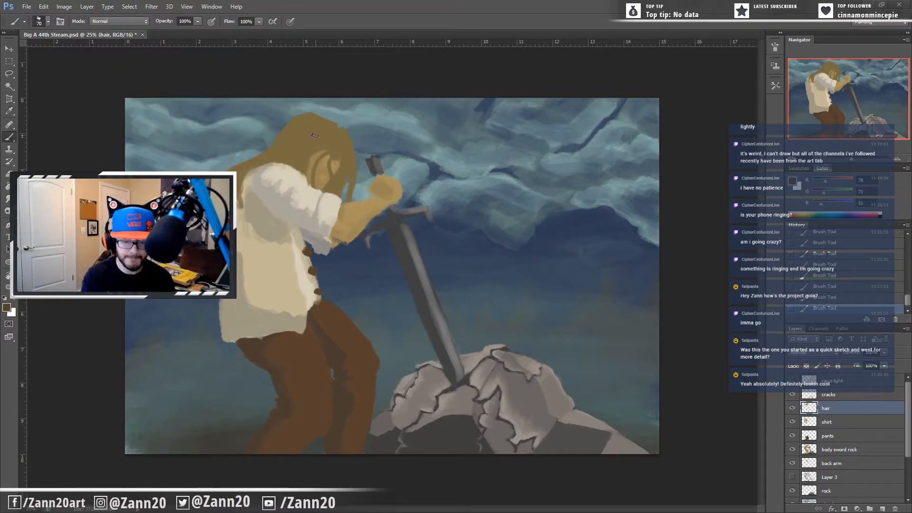
drag(313, 133, 285, 149)
key(ctrl+z)
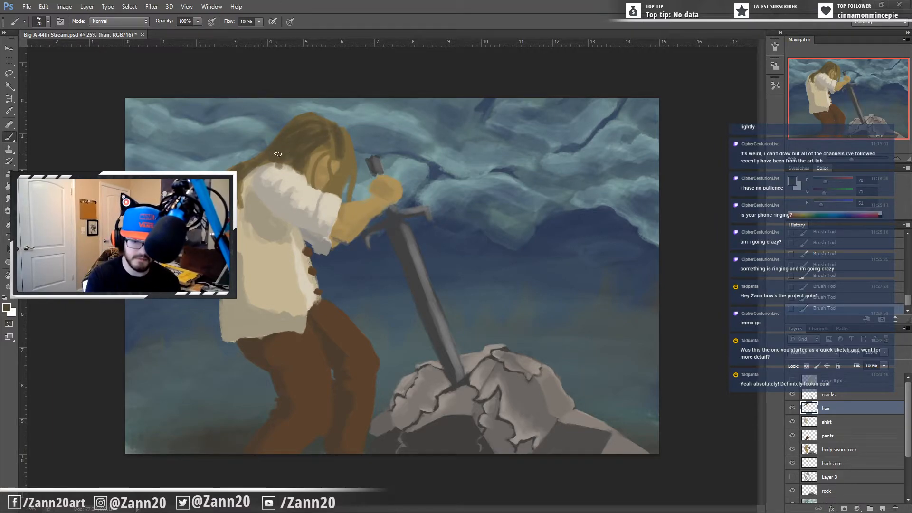
Step: Erase the hair paint along the top of the shoulder and undo the last two erasures
mouse_move(299, 175)
mouse_down()
mouse_move(273, 166)
mouse_move(242, 183)
mouse_move(272, 173)
mouse_up()
drag(272, 173, 257, 183)
key(ctrl+alt+z)
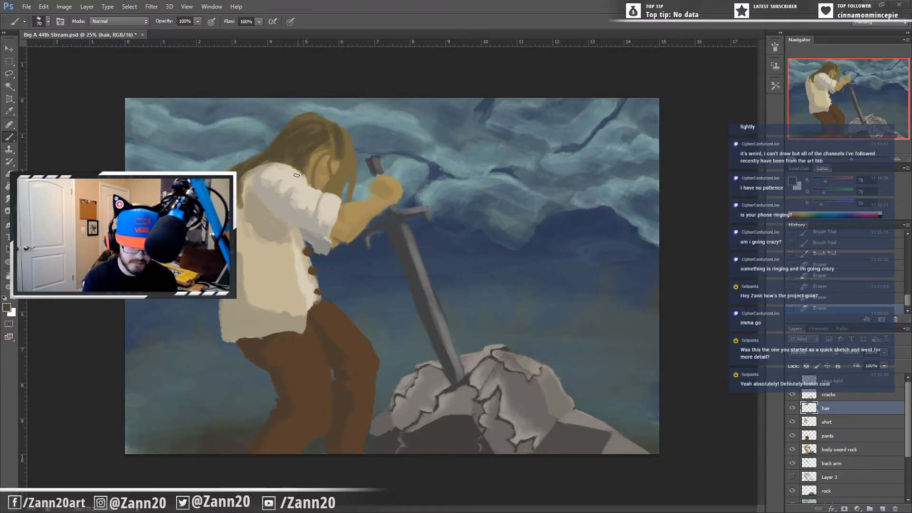
key(ctrl+alt+z)
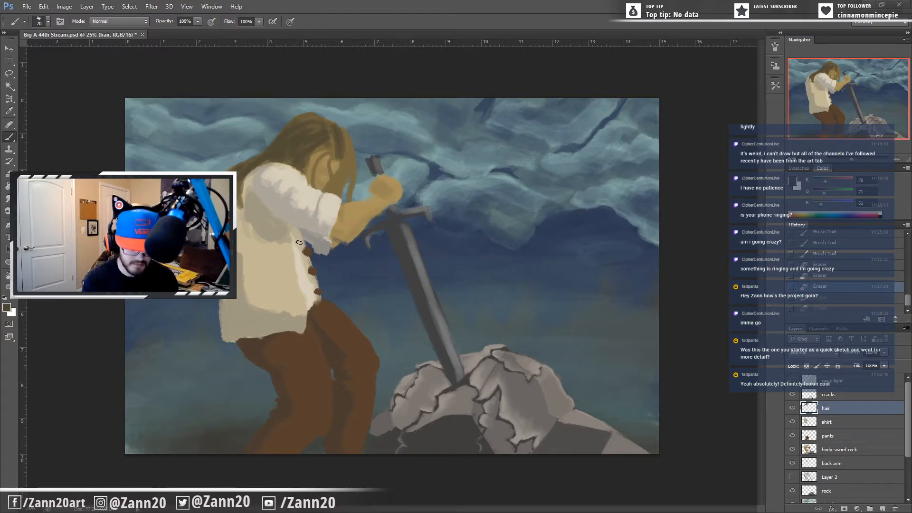
Step: Paint dark olive-brown strands through the hair hanging beside the face
mouse_move(344, 161)
mouse_down()
mouse_move(334, 190)
mouse_move(325, 191)
mouse_up()
drag(339, 181, 337, 192)
drag(355, 142, 350, 166)
drag(346, 130, 364, 202)
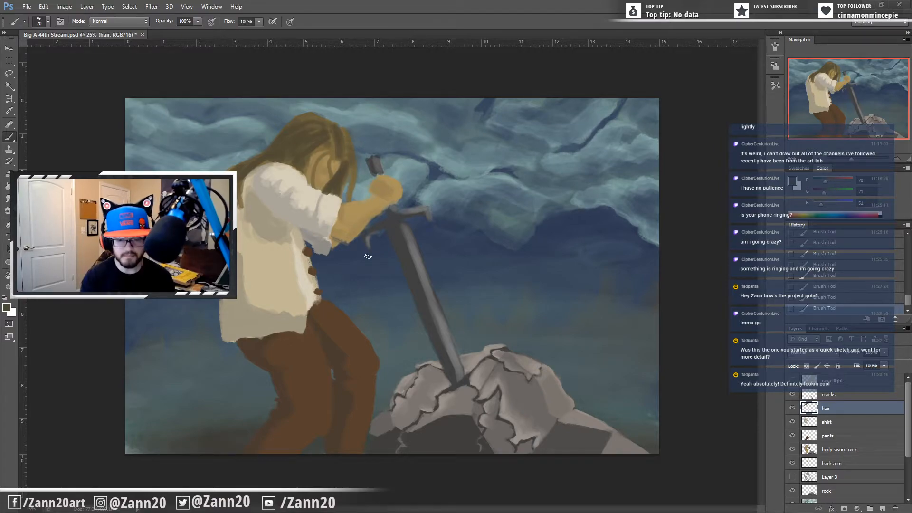
Step: Sample a mid-tone from the hair beside the face and brush lighter strands through the dark areas
key(i)
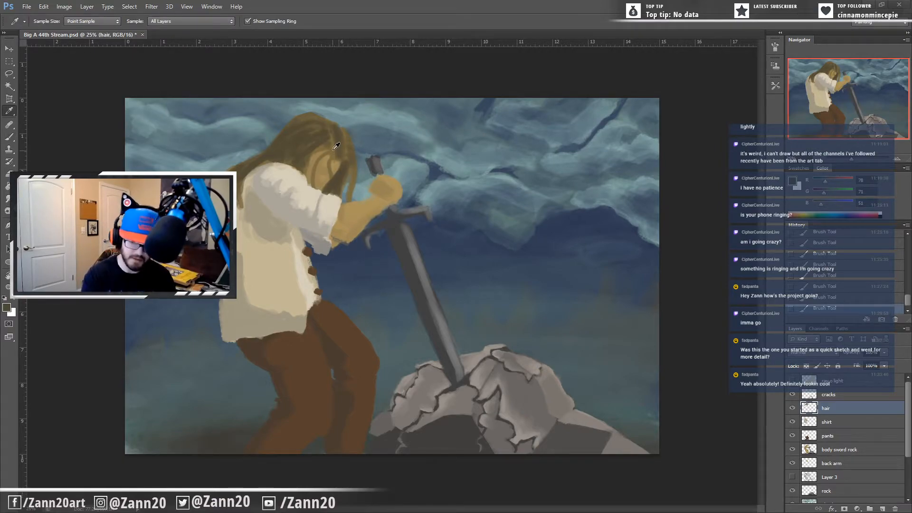
click(333, 150)
key(b)
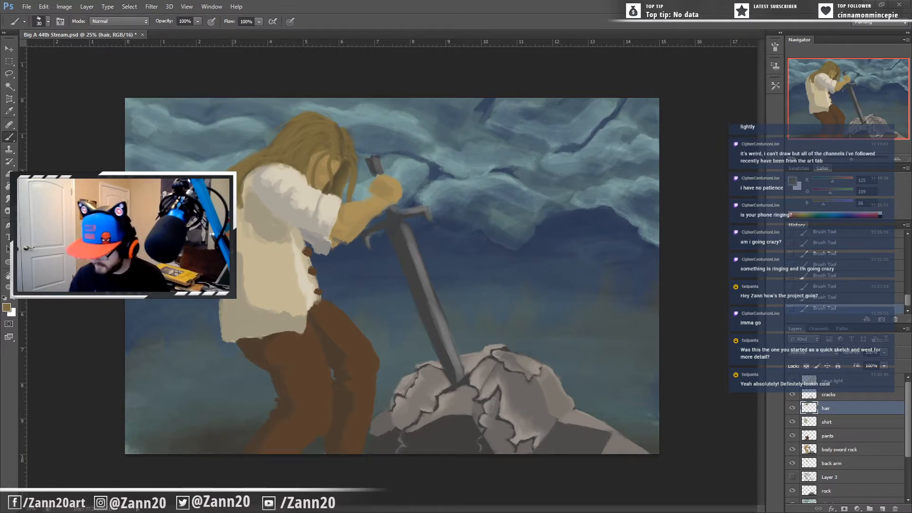
Step: Add a new layer directly above the back arm layer and name it sword
click(841, 451)
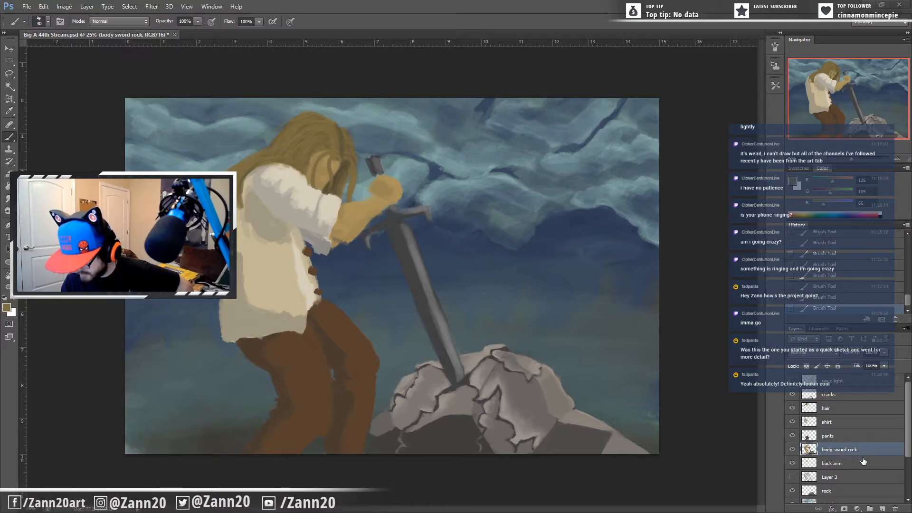
click(845, 464)
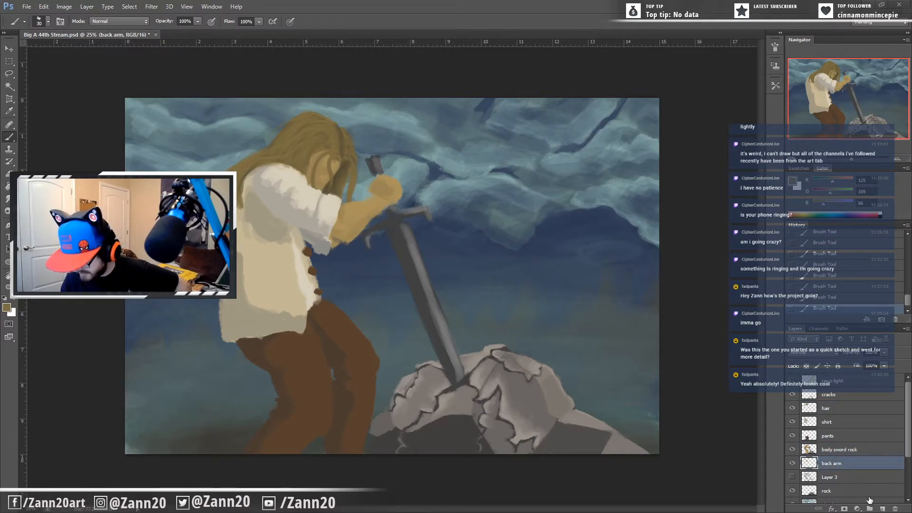
click(882, 508)
double_click(829, 465)
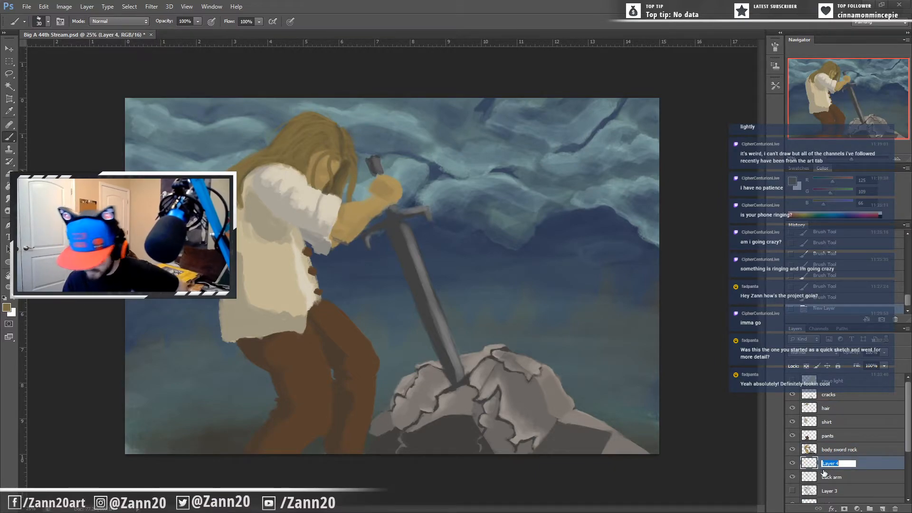
text(sword)
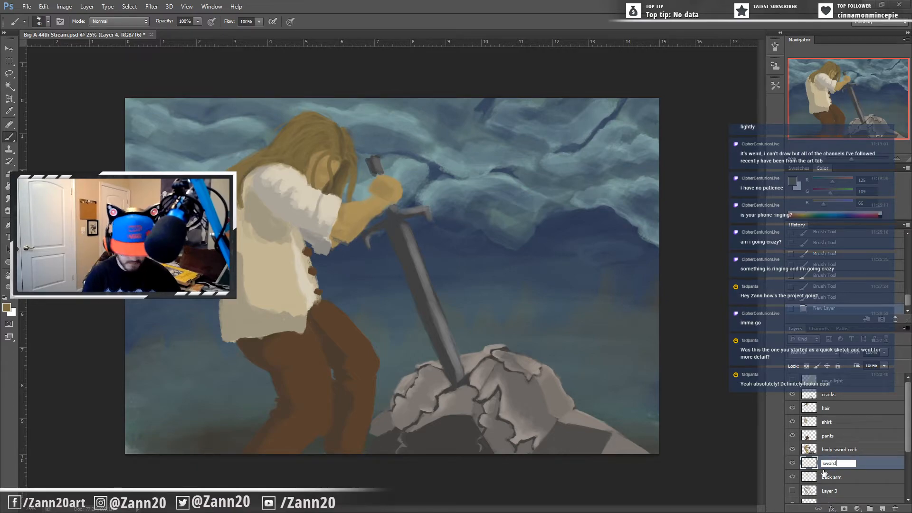
click(869, 462)
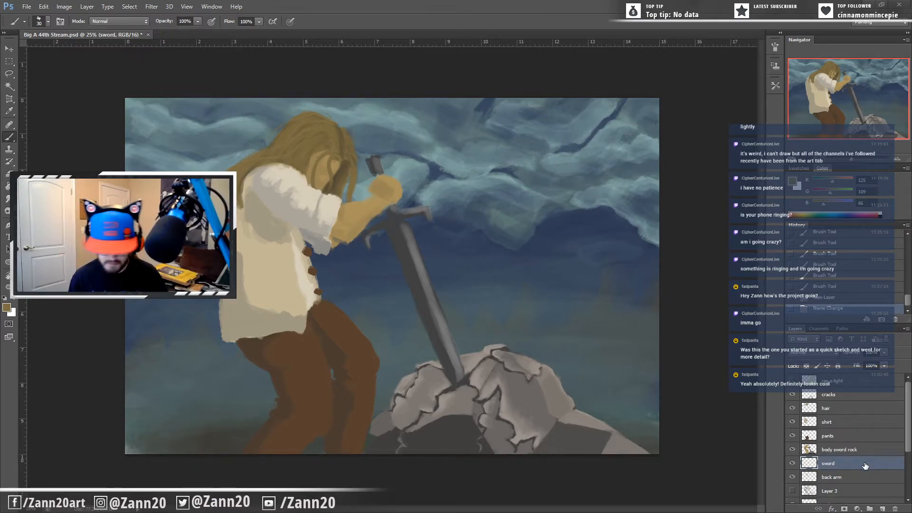
Step: Sample greys from the sword and repaint the handle around the hand and the area by the crossguard on the sword layer
alt+click(404, 239)
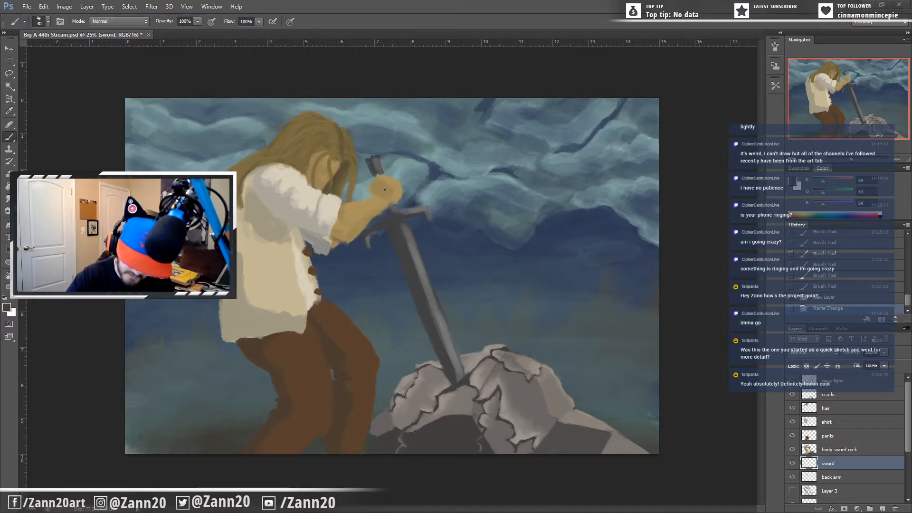
drag(372, 161, 378, 175)
drag(373, 162, 391, 216)
drag(379, 185, 389, 209)
mouse_move(377, 182)
mouse_down()
mouse_move(393, 210)
mouse_move(388, 189)
mouse_up()
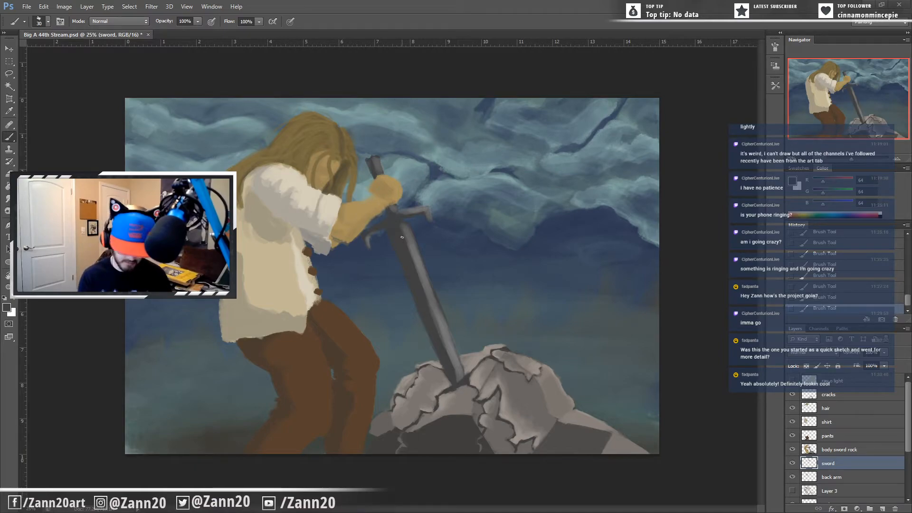
alt+click(417, 210)
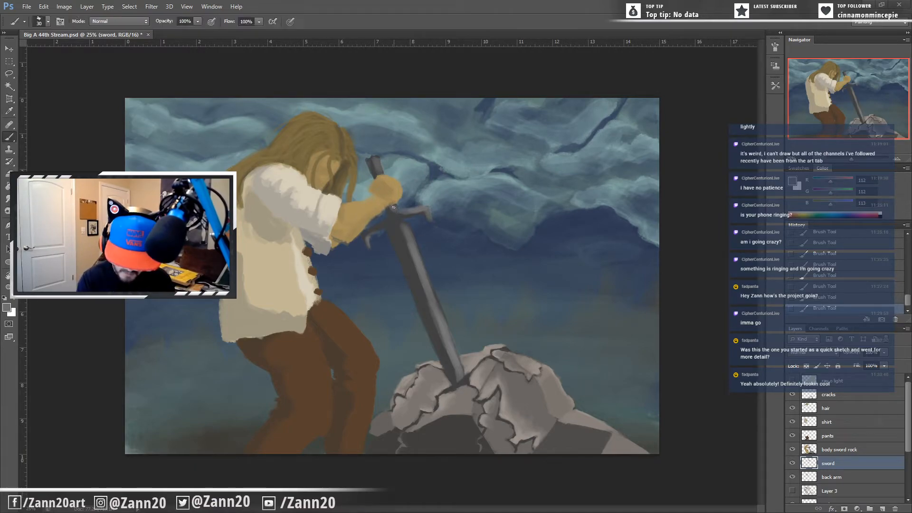
alt+click(396, 204)
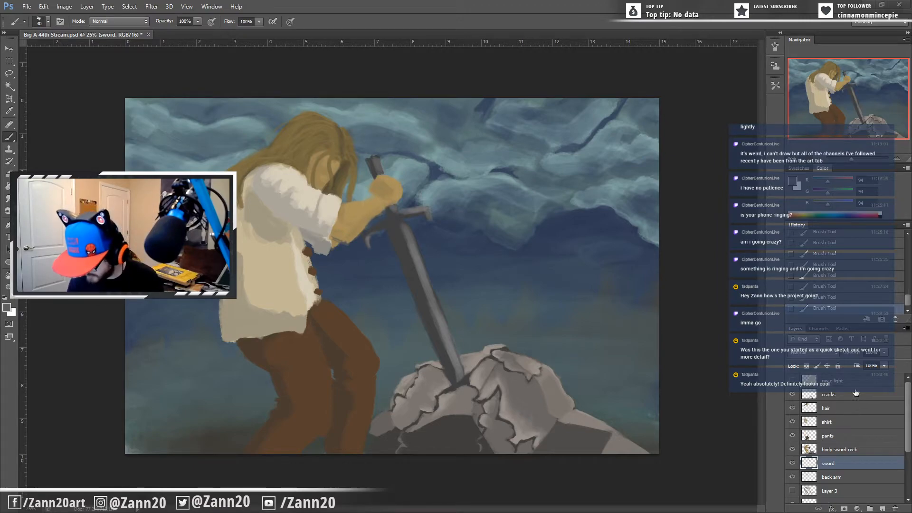
Step: Erase paint along the underside of the forearm beside the crossguard on the back arm layer
click(847, 477)
drag(381, 213, 371, 226)
drag(384, 214, 355, 243)
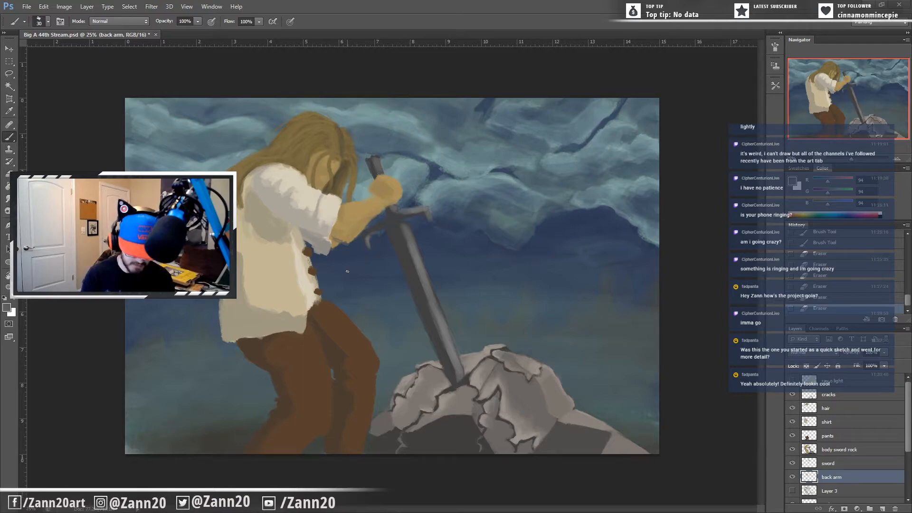
Step: Sample the dark brown shadow between the legs, paint folds behind the rear knee on the pants layer and clean up their edge
key(i)
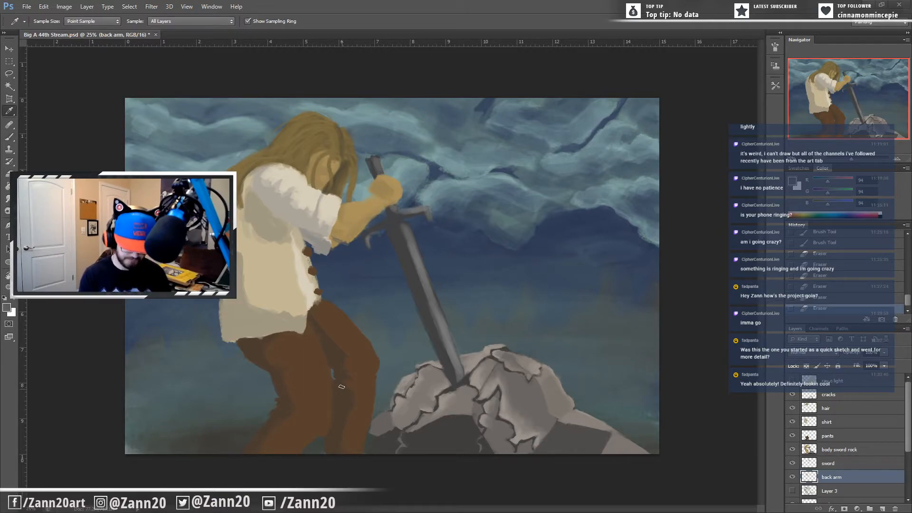
click(338, 387)
key(b)
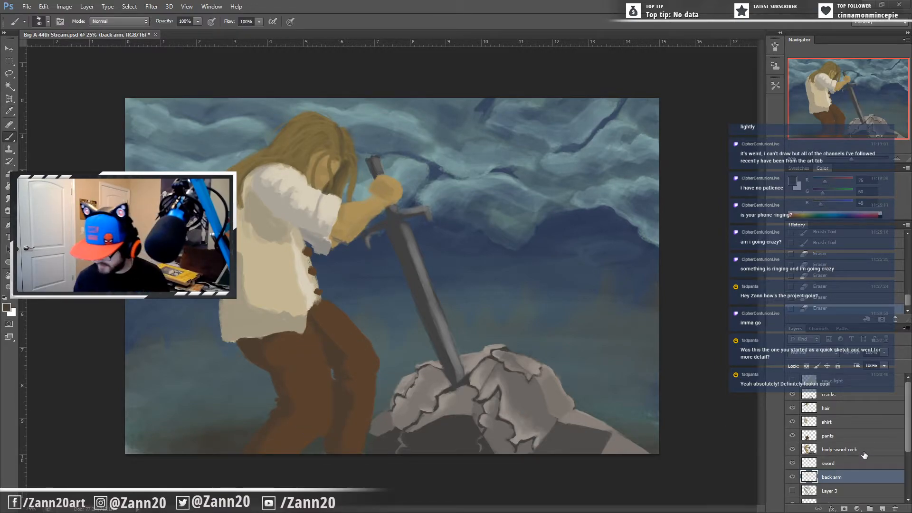
click(831, 436)
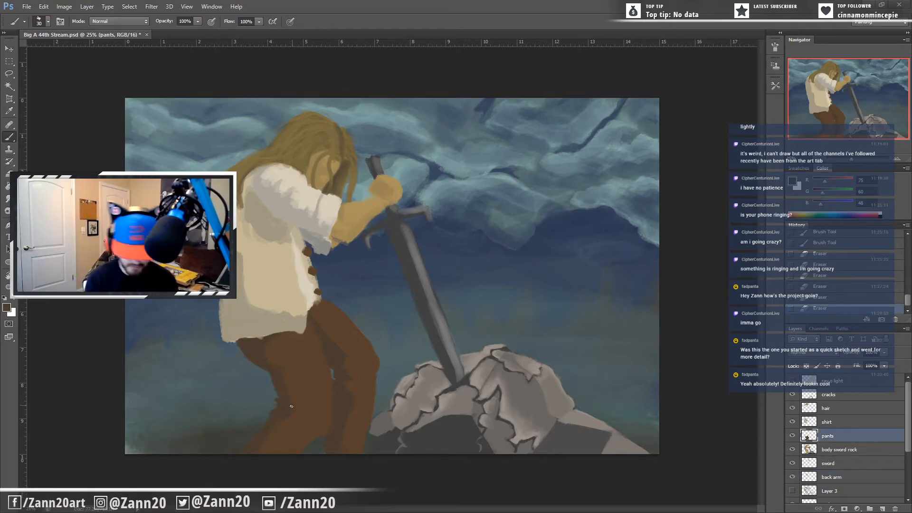
mouse_move(291, 406)
mouse_down()
mouse_move(303, 417)
mouse_move(278, 421)
mouse_up()
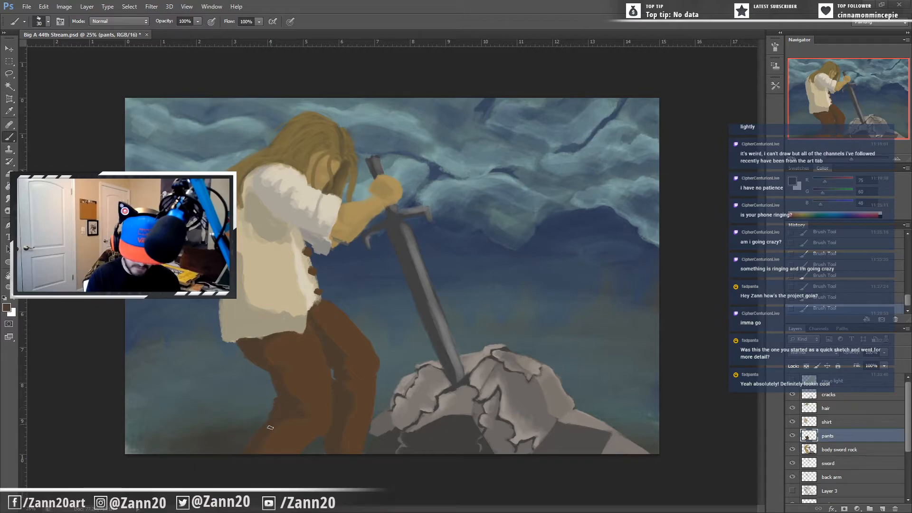
mouse_move(270, 411)
mouse_down()
mouse_move(271, 403)
mouse_move(278, 412)
mouse_move(275, 403)
mouse_up()
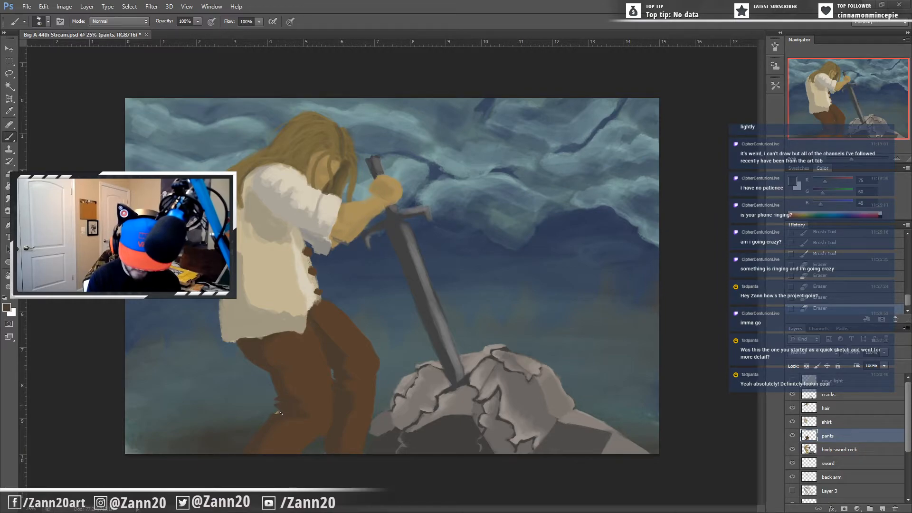
Step: Paint dark brown shading down the back of the lower leg and along the inner edge between the knees
mouse_move(273, 419)
mouse_down()
mouse_move(280, 406)
mouse_move(230, 481)
mouse_up()
drag(263, 427, 229, 498)
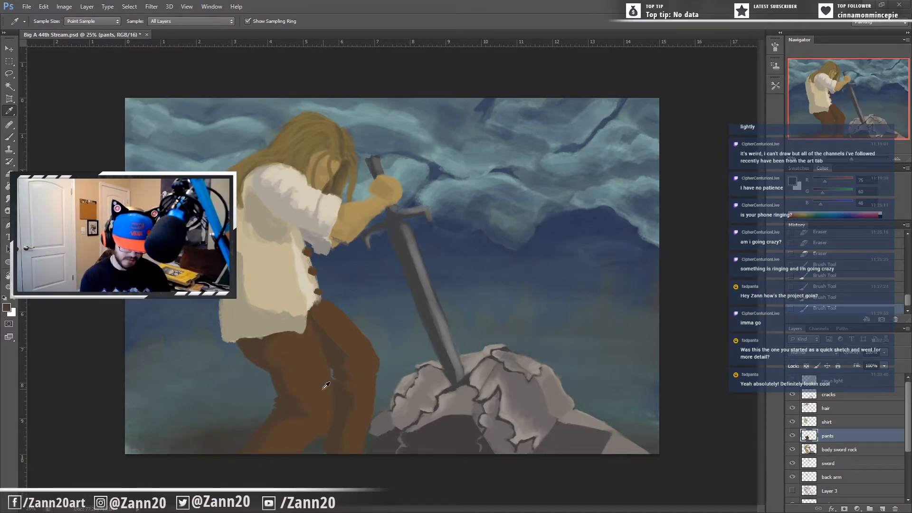
click(340, 362)
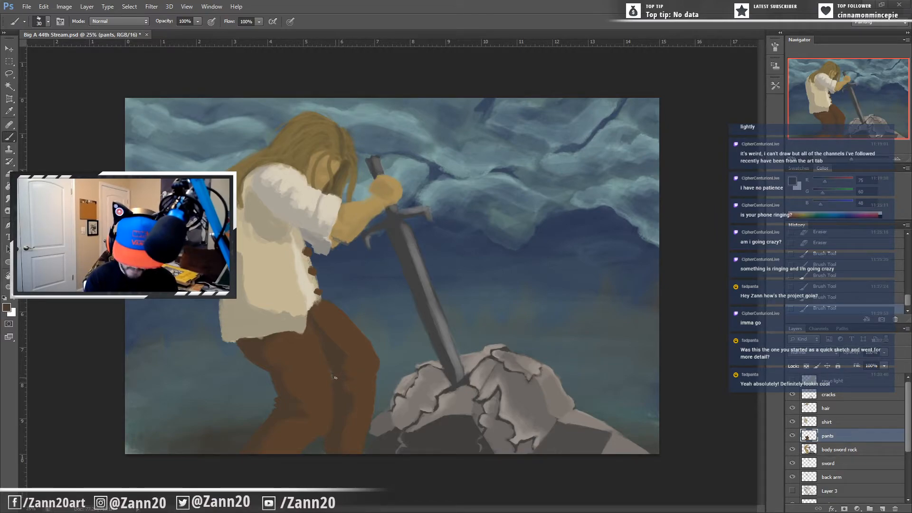
drag(331, 369, 332, 381)
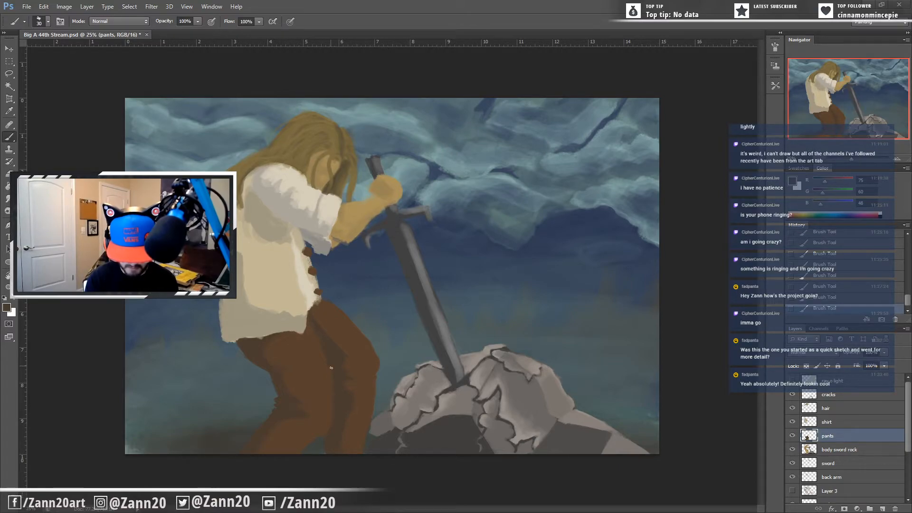
Step: Step back through the recent pants strokes and forward again to compare the shading before and after
key(ctrl+alt+z)
key(ctrl+alt+z)
key(ctrl+alt+z)
key(ctrl+alt+z)
key(ctrl+alt+z)
key(ctrl+alt+z)
key(ctrl+alt+z)
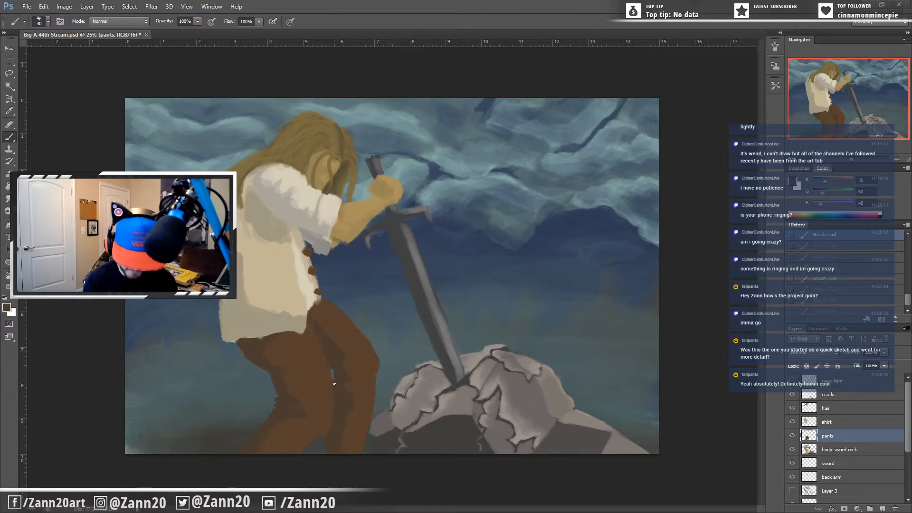
key(ctrl+shift+z)
key(ctrl+shift+z)
key(ctrl+shift+z)
key(ctrl+shift+z)
key(ctrl+shift+z)
key(ctrl+shift+z)
key(ctrl+shift+z)
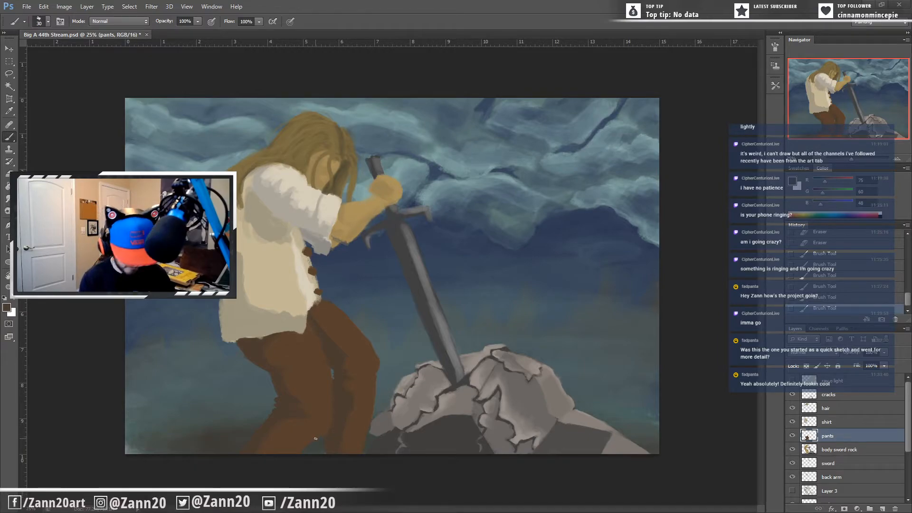
Step: Alternate sampled mid-brown and dark brown tones to paint fabric folds around the knees and lower legs of the pants
alt+click(323, 424)
drag(322, 427, 318, 439)
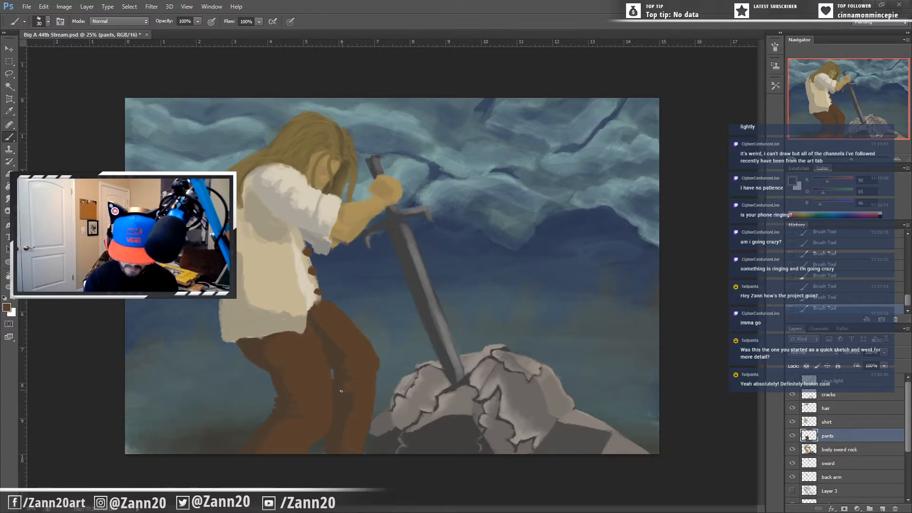
alt+click(335, 355)
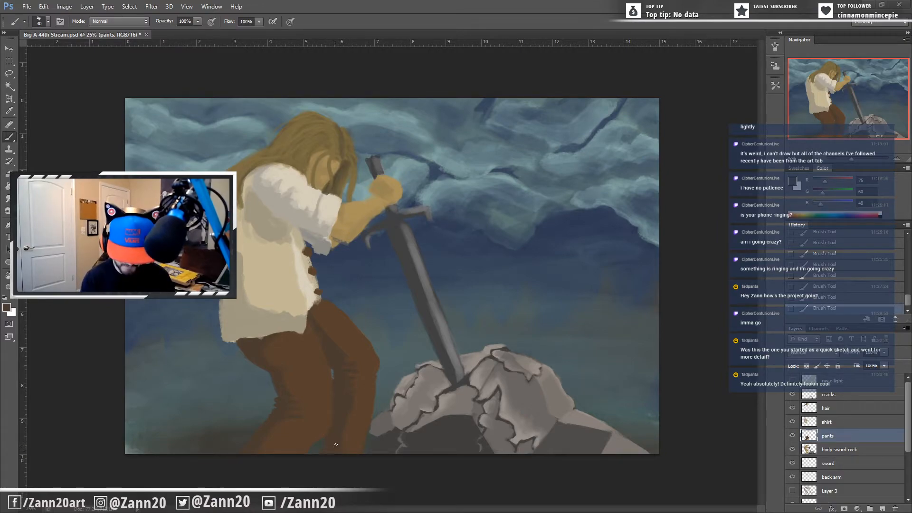
alt+click(359, 382)
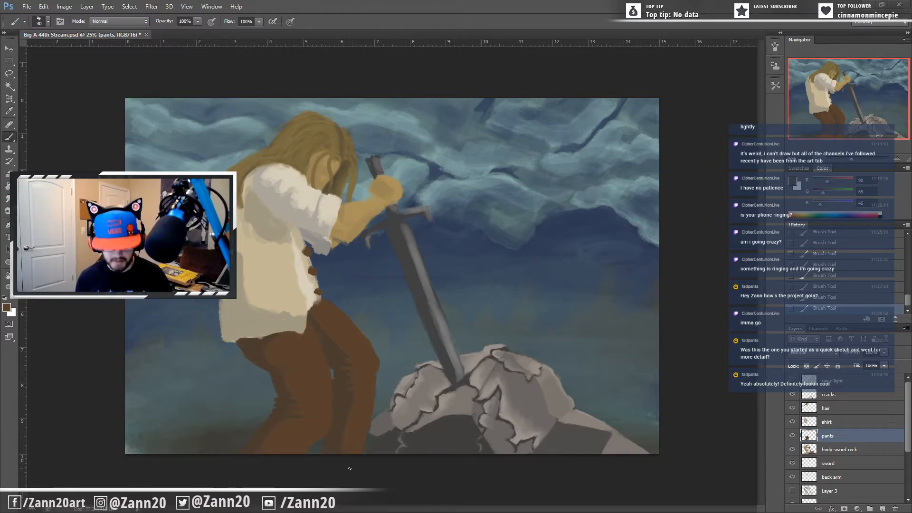
Step: Brush the sampled light skin tone onto the forearm on the body sword rock layer, toggling the last three strokes to compare
alt+click(359, 208)
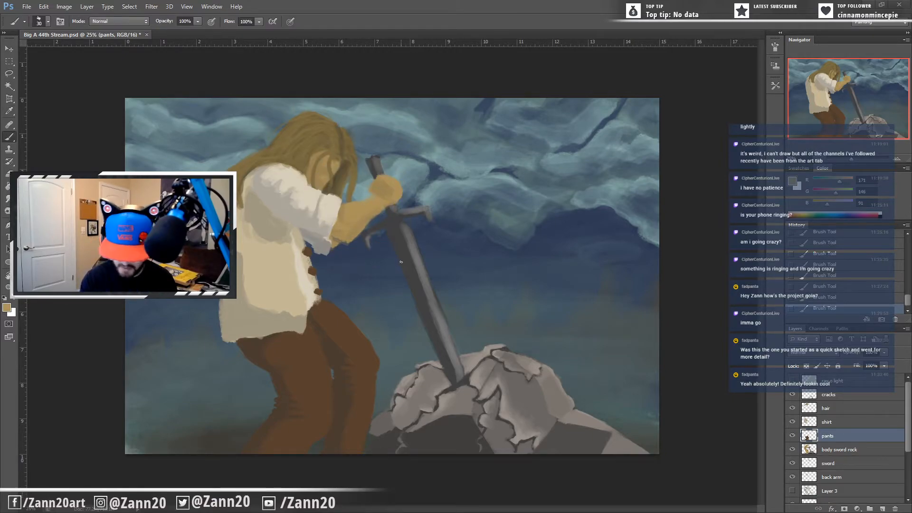
click(835, 450)
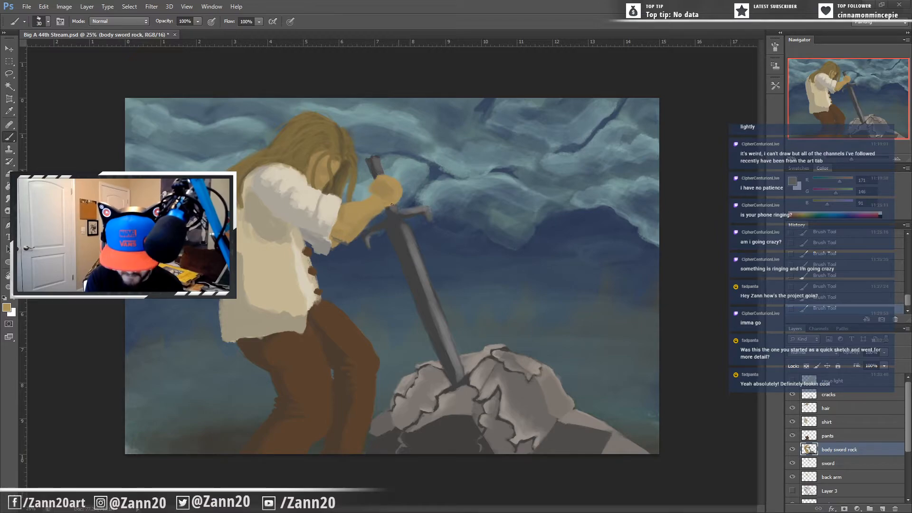
key(ctrl+alt+z)
key(ctrl+alt+z)
key(ctrl+alt+z)
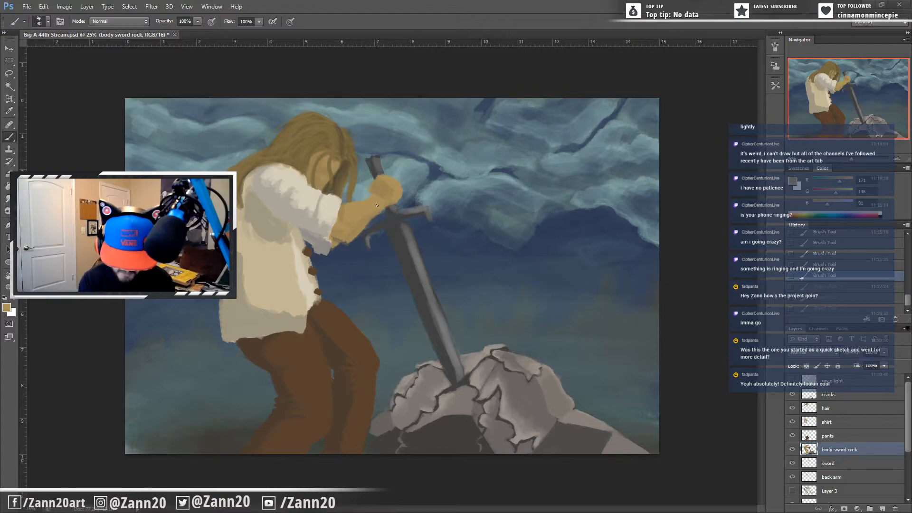
key(ctrl+shift+z)
key(ctrl+shift+z)
key(ctrl+shift+z)
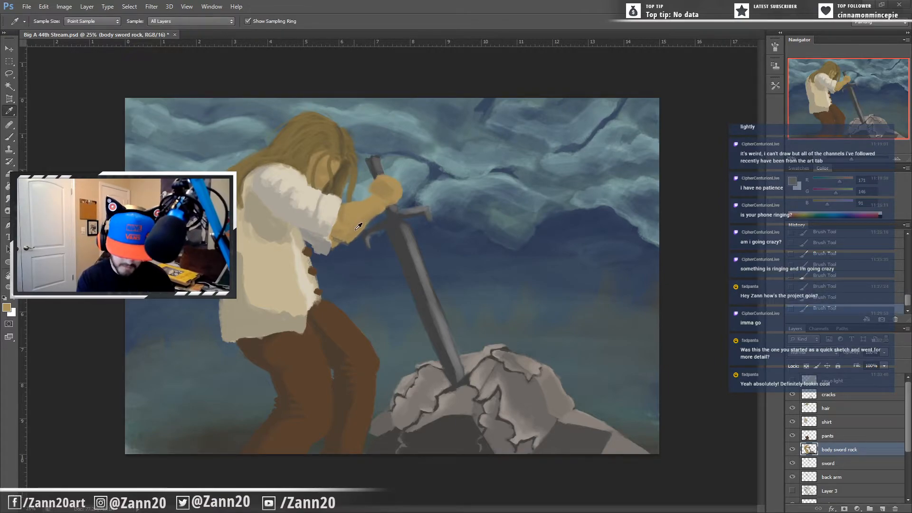
Step: Shade the forearm and hand with darker sampled skin tones and erase the excess along the edge of the hand
alt+click(360, 226)
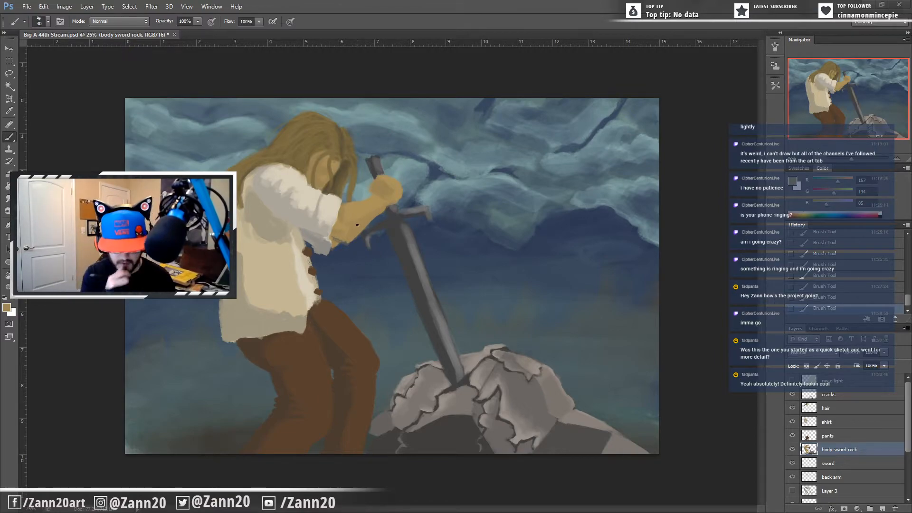
alt+click(386, 189)
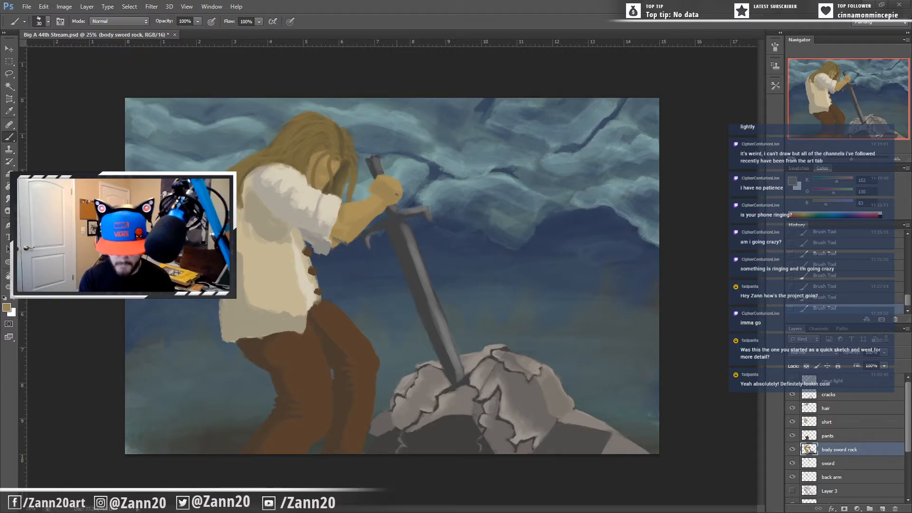
click(392, 204)
click(393, 204)
click(394, 203)
click(393, 201)
click(392, 198)
click(392, 194)
click(392, 190)
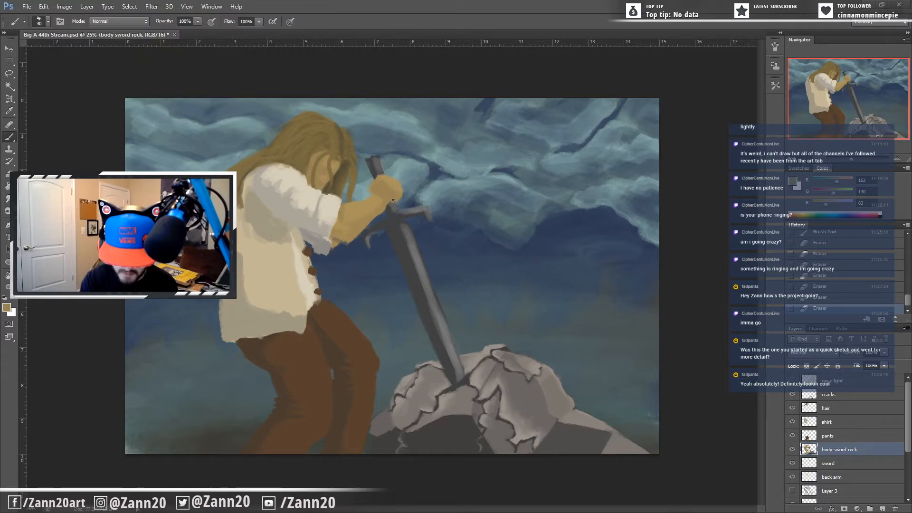
Step: Dab the darker skin tone along the wrist below the fist and on the hand near the thumb
click(396, 201)
click(395, 202)
click(393, 202)
click(391, 204)
click(390, 205)
click(387, 208)
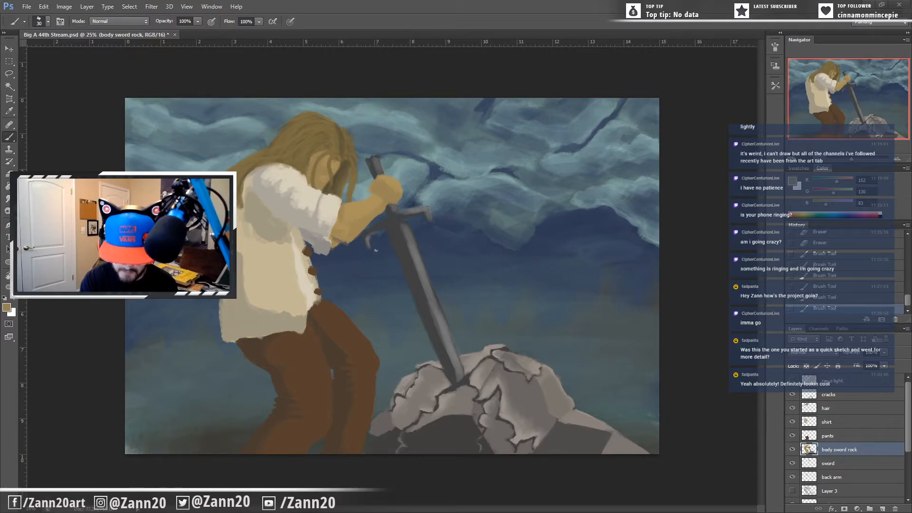
click(372, 190)
click(371, 195)
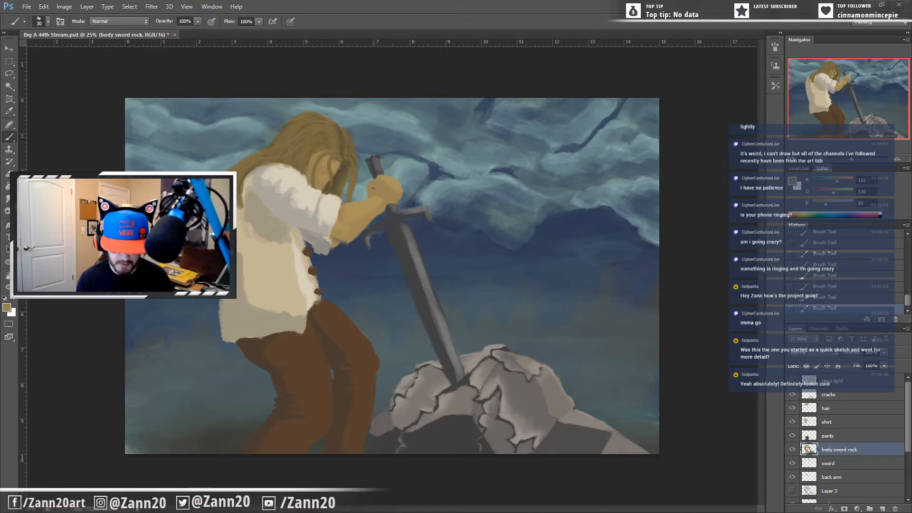
Step: Reshape the thumb side of the hand with sampled light skin, and shade the forearm's underside with a sampled darker tone
alt+click(399, 181)
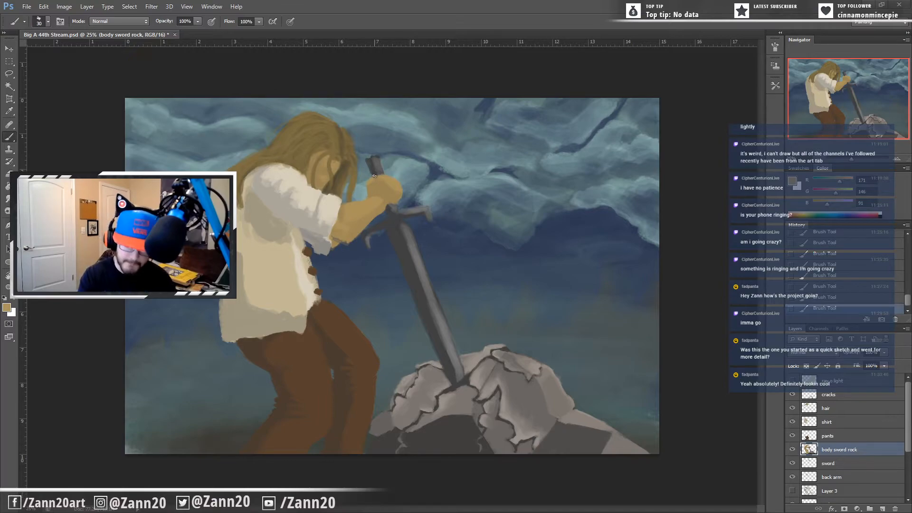
drag(373, 178, 369, 193)
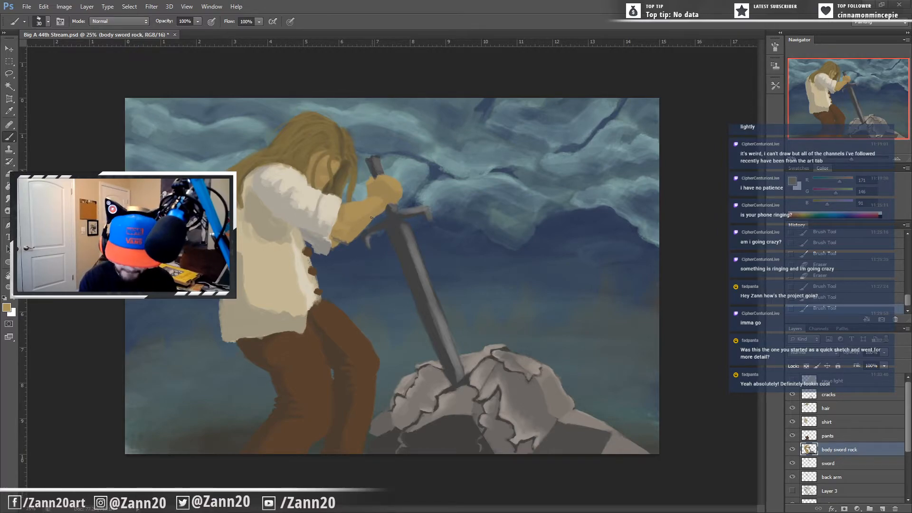
alt+click(376, 214)
click(379, 211)
mouse_move(379, 212)
mouse_down()
mouse_move(367, 224)
mouse_move(369, 242)
mouse_move(375, 217)
mouse_move(368, 225)
mouse_up()
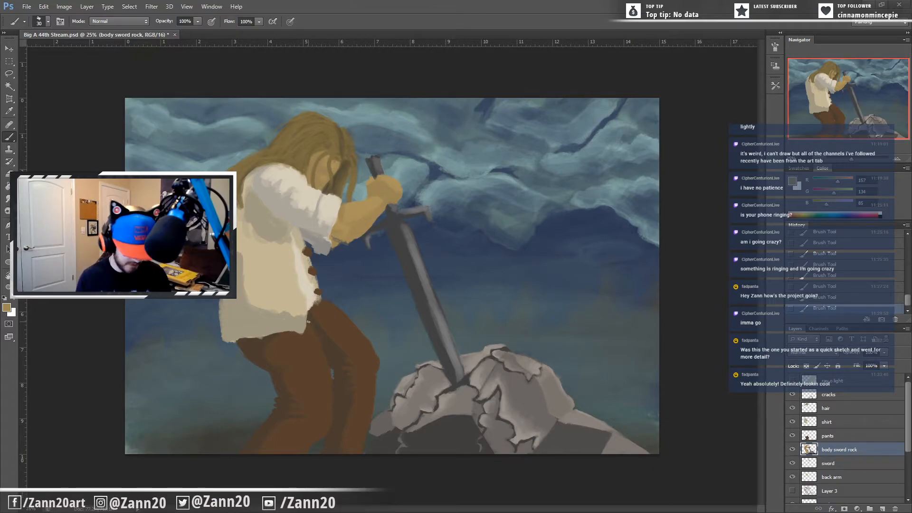
Step: Enlarge the brush to 70, sample the shirt's grey-beige shadow and paint fold shading across the torso on the shirt layer
key(i)
click(283, 275)
key(b)
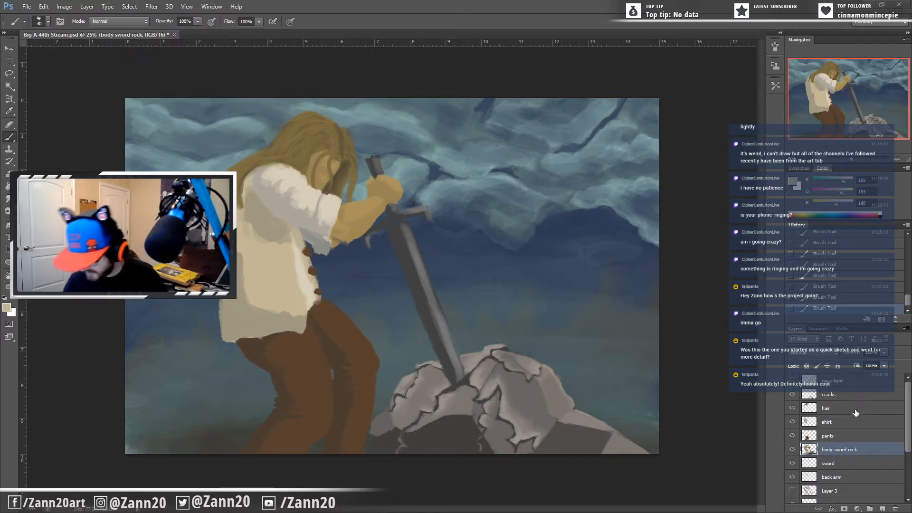
click(845, 423)
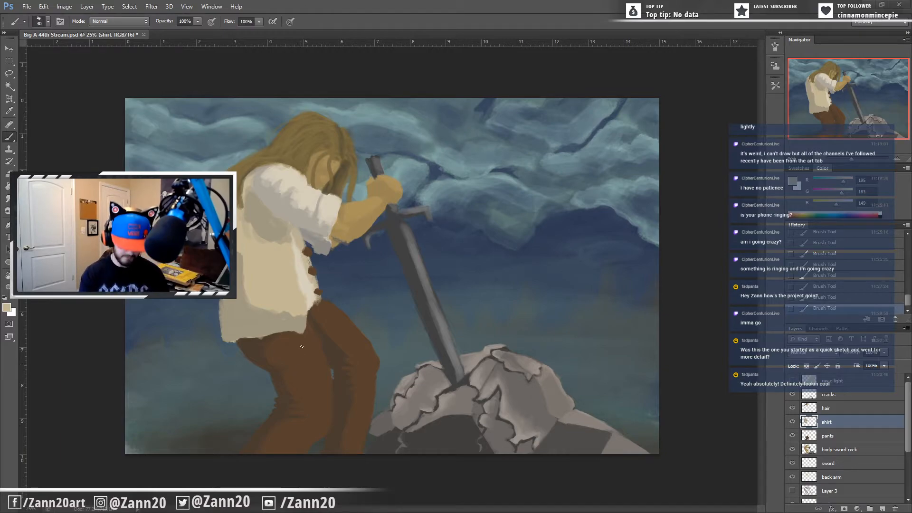
key(bracketright)
key(bracketright)
key(bracketright)
key(bracketright)
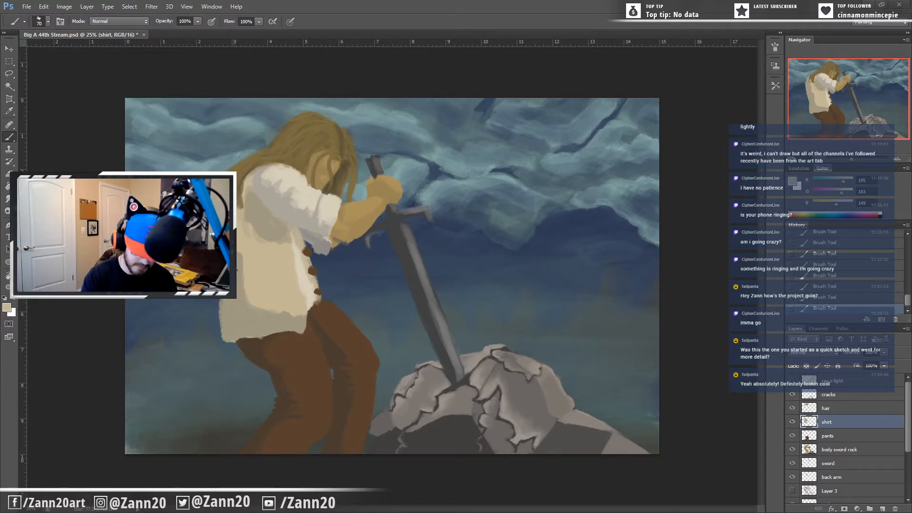
alt+click(255, 272)
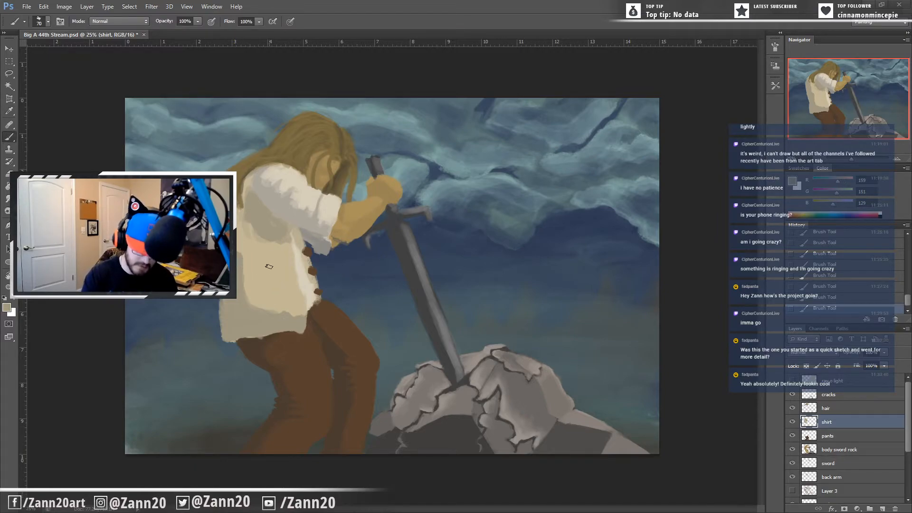
mouse_move(262, 257)
mouse_down()
mouse_move(254, 278)
mouse_move(261, 260)
mouse_move(282, 299)
mouse_move(284, 272)
mouse_move(285, 291)
mouse_up()
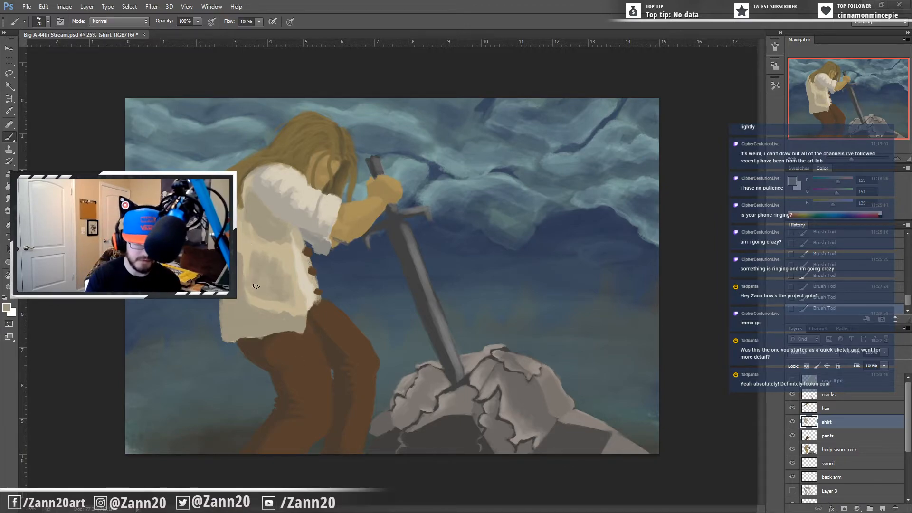
Step: Soften the fold shading across the shirt's torso by painting over it with sampled beige and grey-beige tones
mouse_move(252, 268)
mouse_down()
mouse_move(263, 284)
mouse_move(285, 274)
mouse_move(292, 300)
mouse_move(251, 272)
mouse_up()
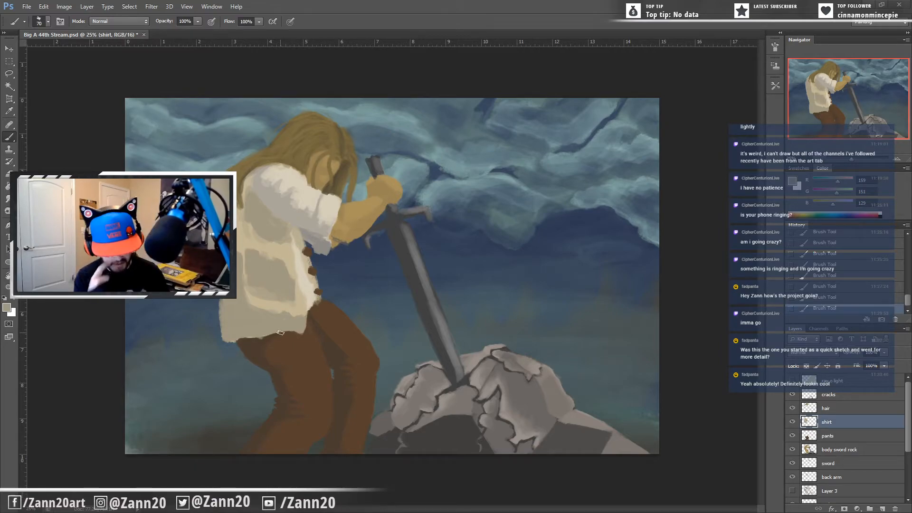
alt+click(291, 252)
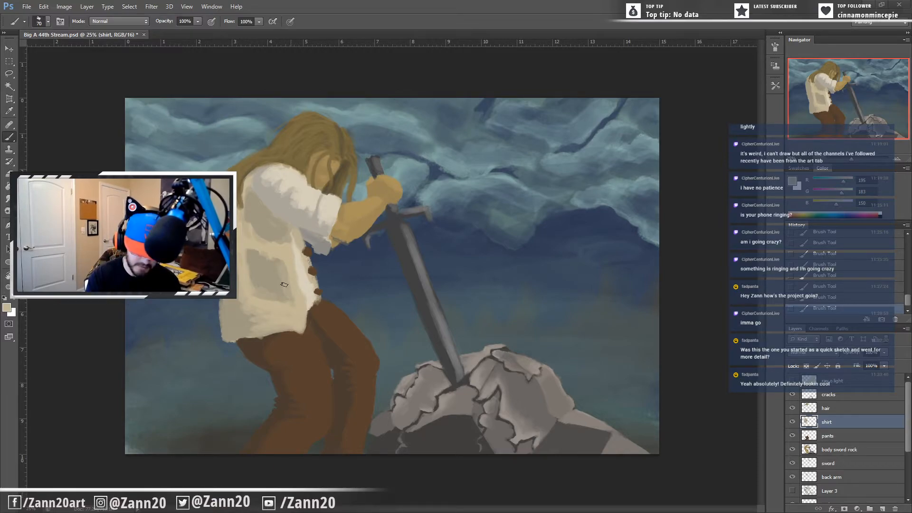
mouse_move(255, 251)
mouse_down()
mouse_move(253, 280)
mouse_move(264, 289)
mouse_move(285, 287)
mouse_move(280, 262)
mouse_up()
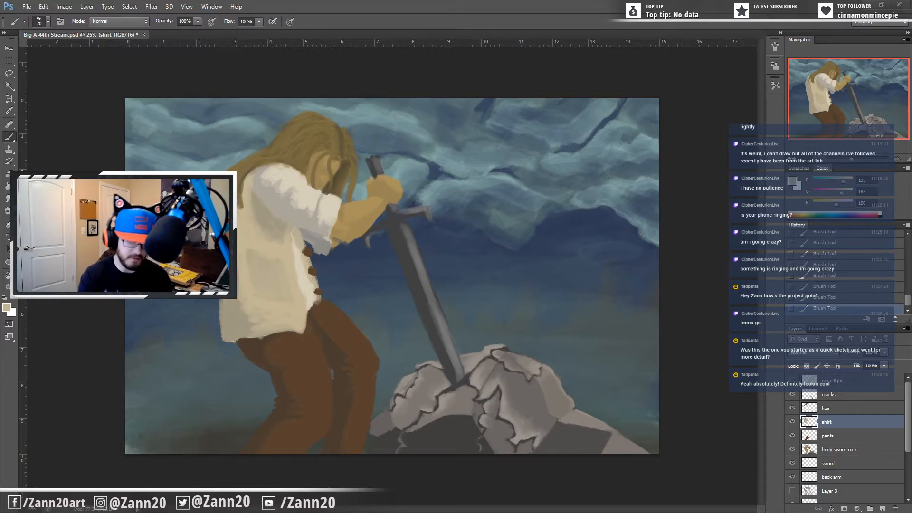
alt+click(247, 189)
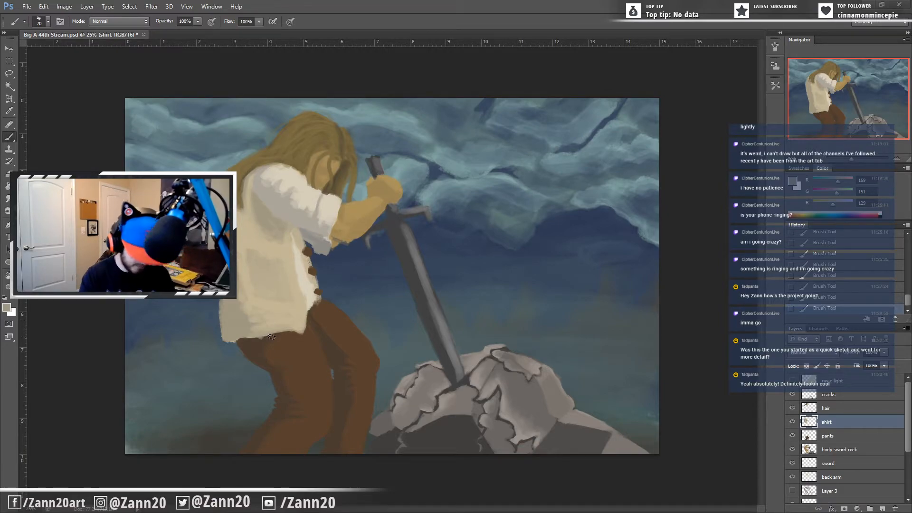
alt+click(282, 243)
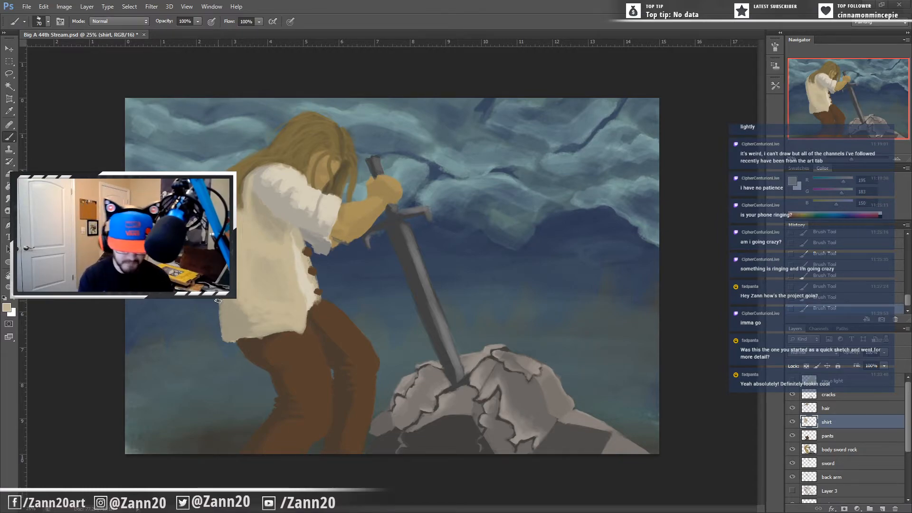
Step: Reduce the brush to 40 and paint the shirt's open front edge and far flap beside the buttons with sampled shirt tones
alt+click(231, 324)
key(bracketleft)
key(bracketleft)
drag(298, 240, 315, 303)
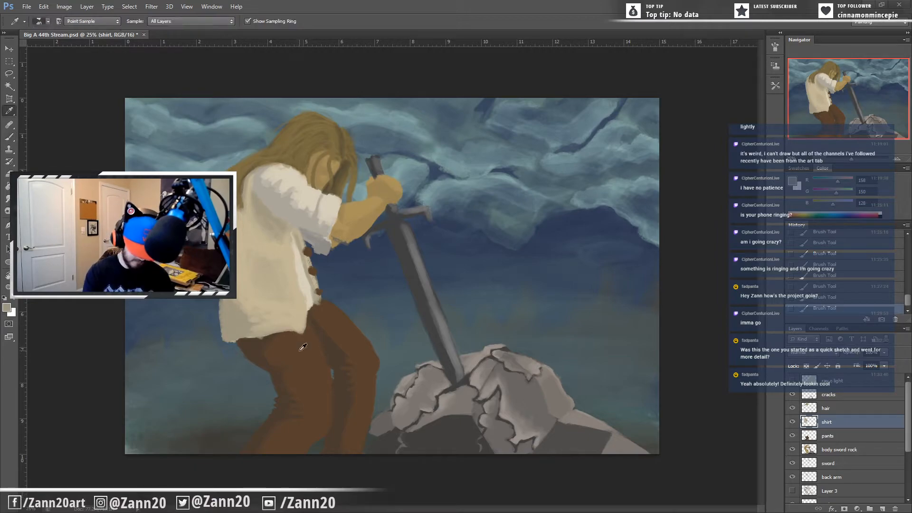
alt+click(303, 296)
mouse_move(319, 295)
mouse_down()
mouse_move(332, 304)
mouse_move(321, 302)
mouse_up()
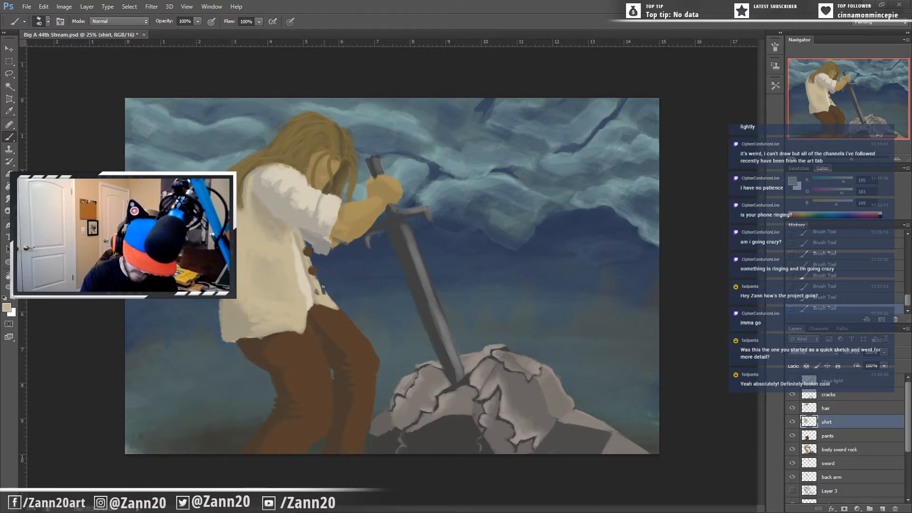
Step: Erase and repaint the outer edge of the far shirt flap next to the lowest button
key(e)
click(326, 295)
key(b)
click(324, 295)
click(324, 294)
click(323, 294)
click(323, 294)
click(324, 292)
click(324, 292)
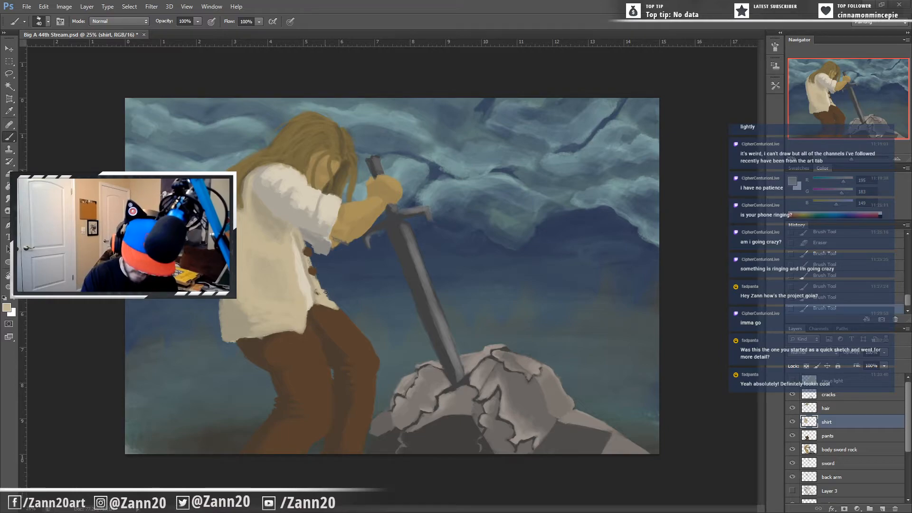
Step: Extend the far flap's lower corner in beige over the waist of the pants and trim its tip
click(338, 306)
click(339, 306)
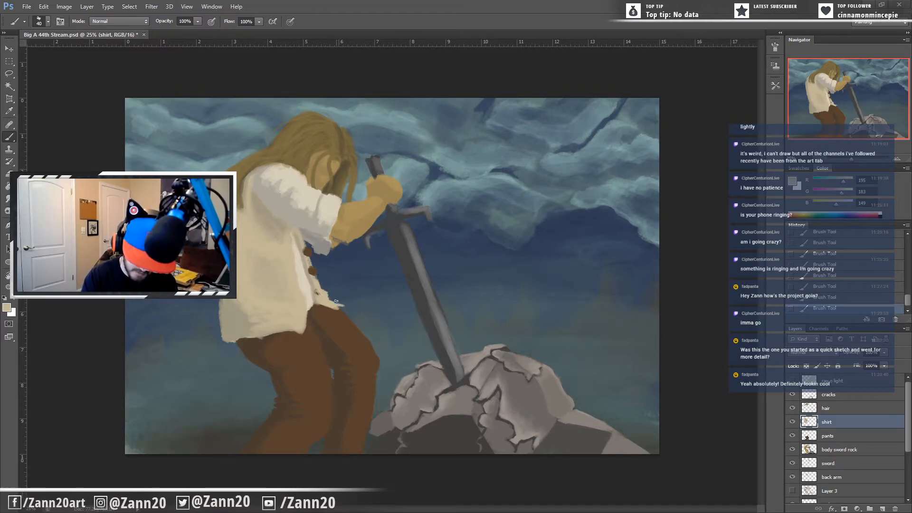
drag(340, 301, 343, 308)
click(340, 314)
click(340, 313)
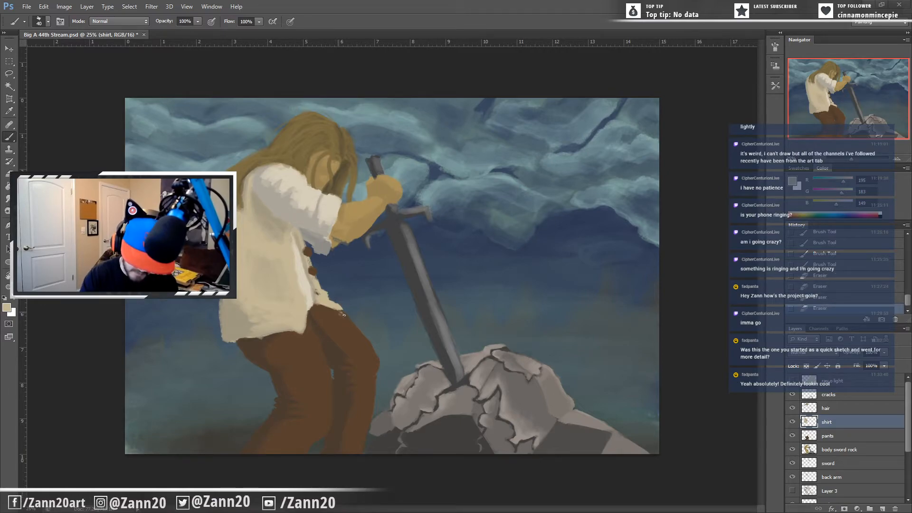
click(318, 307)
click(328, 307)
click(337, 304)
drag(331, 298, 345, 313)
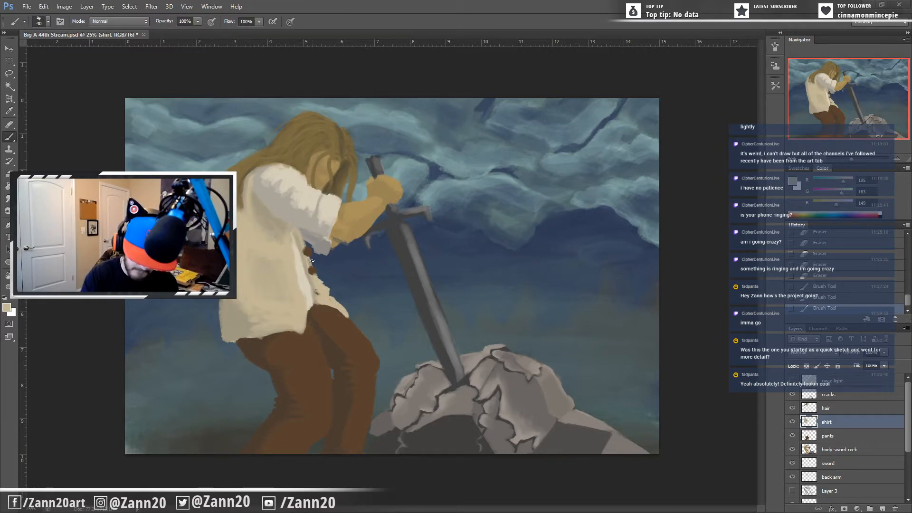
Step: Paint beige around the upper buttons toward the sleeve, and trim the flap's outer edge above its lower corner
drag(312, 260, 308, 251)
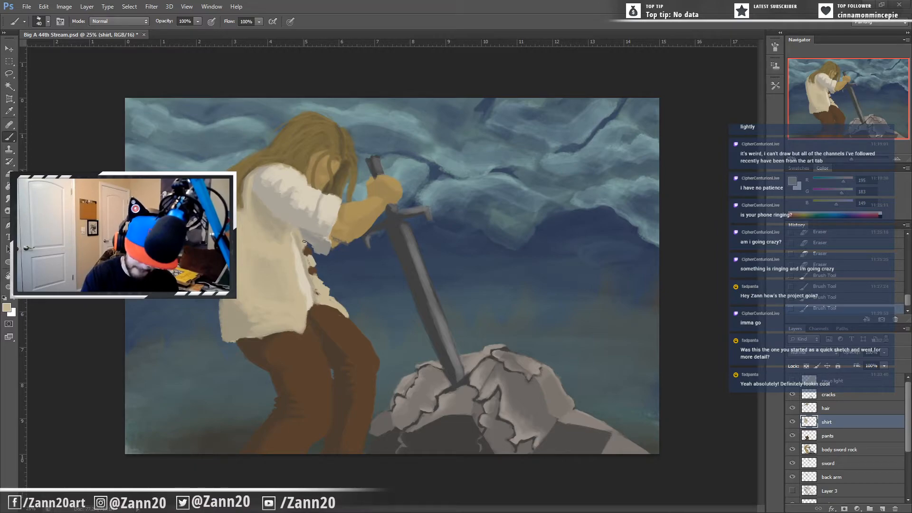
drag(303, 230, 309, 246)
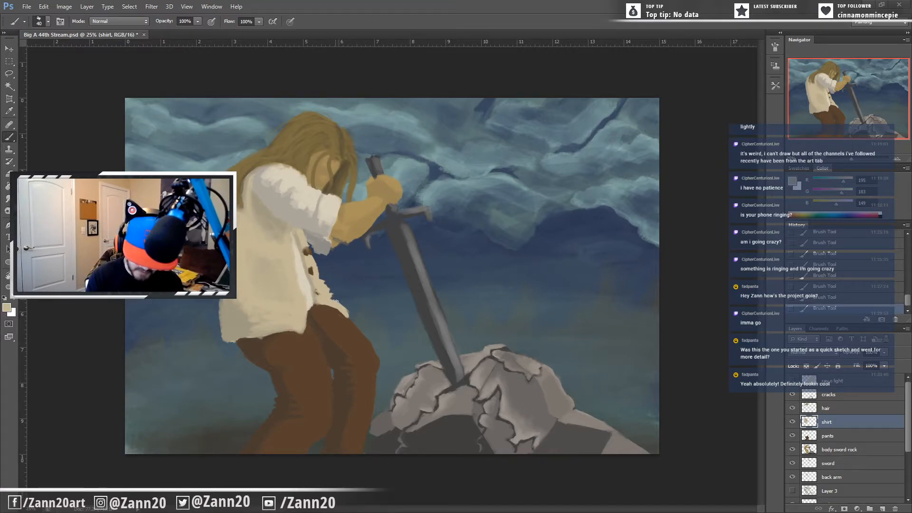
drag(334, 297, 326, 286)
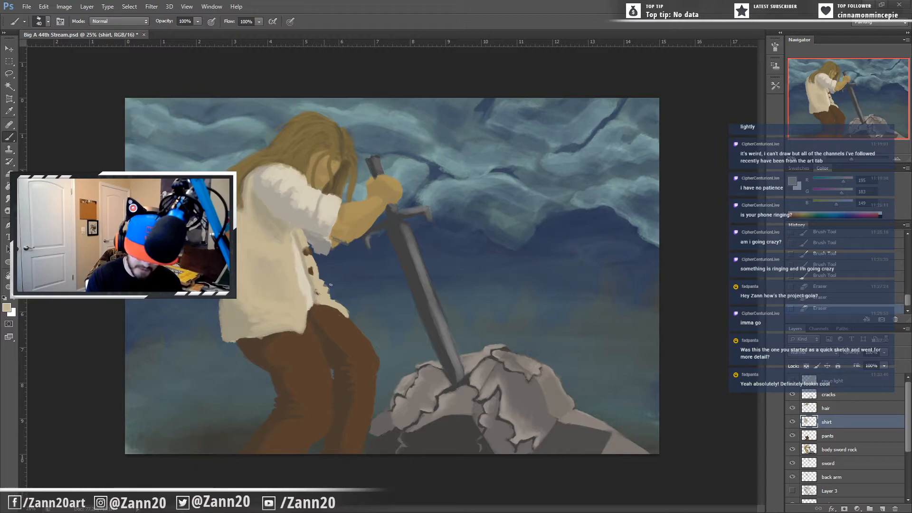
drag(330, 289, 326, 287)
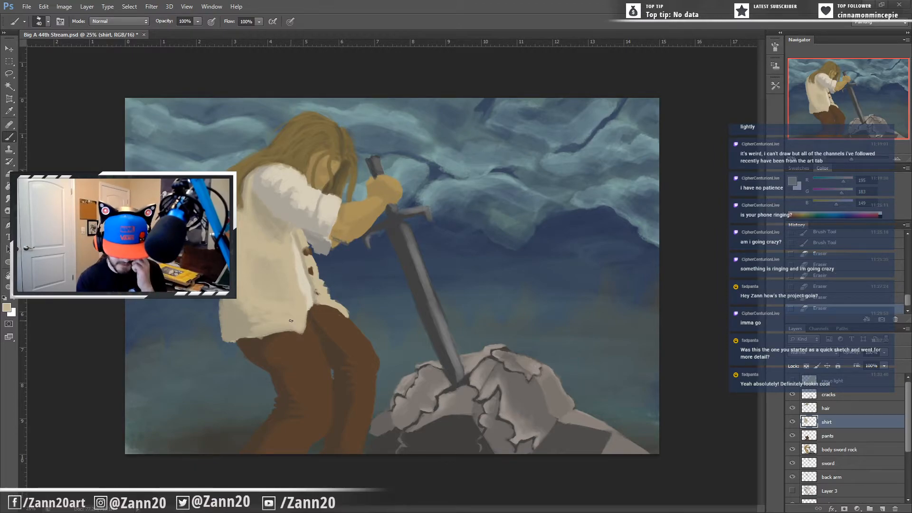
Step: Sample the hem's grey-beige shadow, shade the far flap's lower part with it and clean up the edge by the lowest button
key(i)
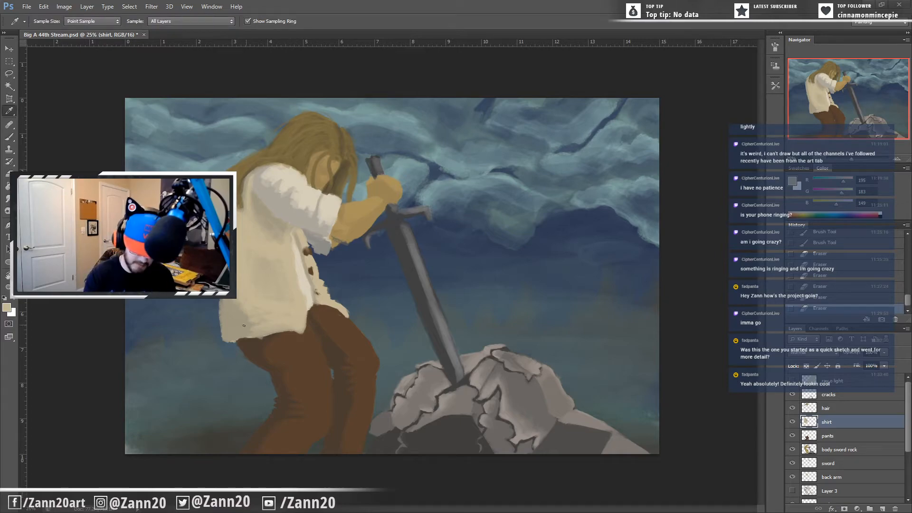
click(242, 315)
key(b)
drag(314, 299, 340, 313)
key(e)
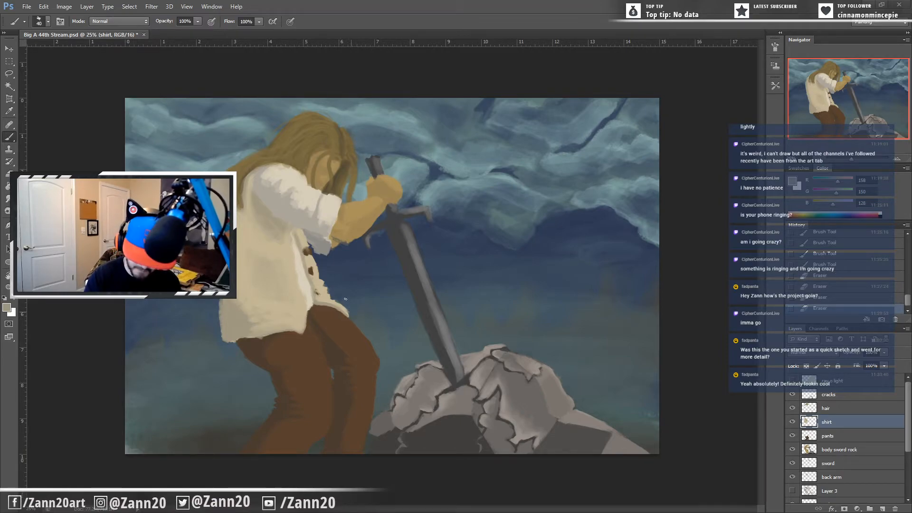
click(323, 294)
click(322, 294)
click(322, 294)
click(326, 293)
click(325, 297)
click(324, 294)
click(322, 289)
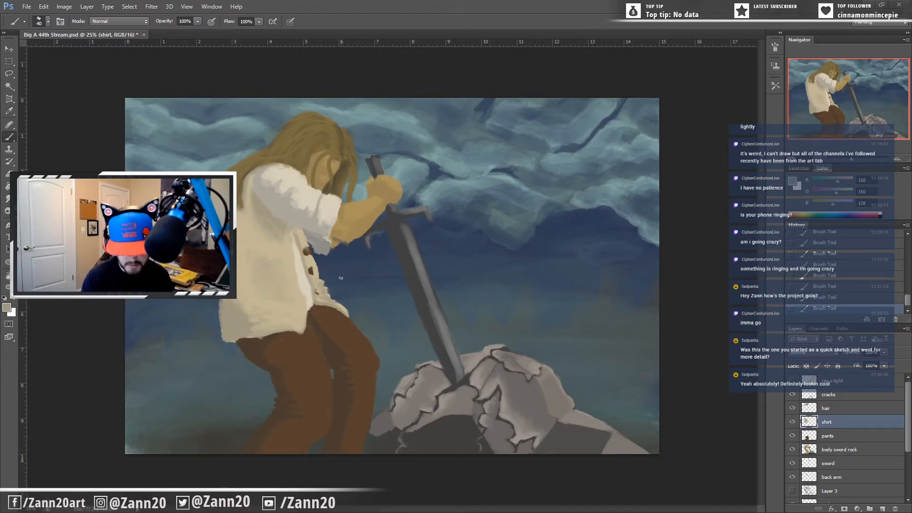
Step: Sample the dark brown of the pants and repaint the buttons down the shirt front
alt+click(347, 325)
click(312, 270)
click(307, 251)
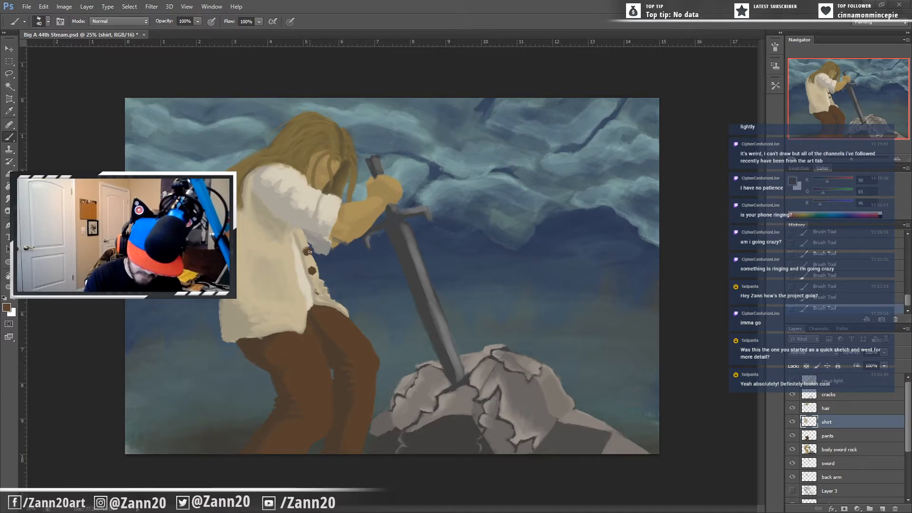
click(318, 291)
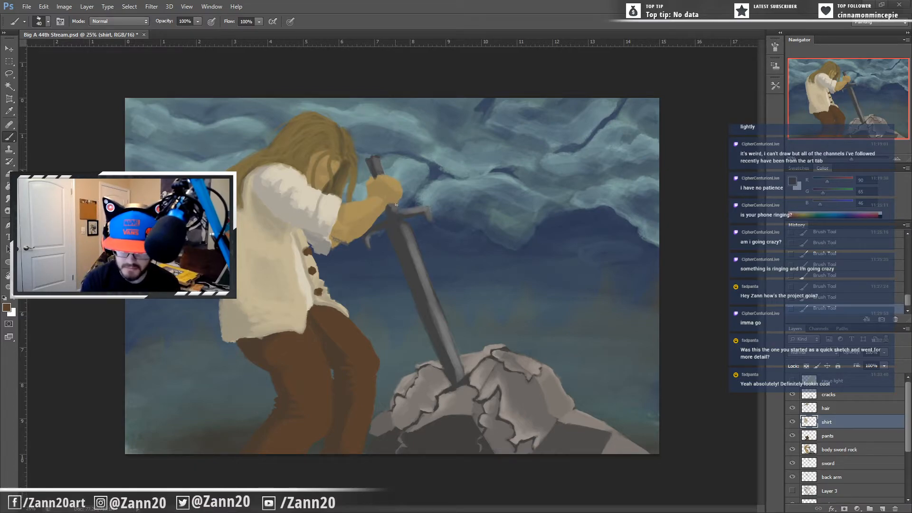
key(ctrl+shift+z)
key(ctrl+shift+z)
key(ctrl+shift+z)
key(ctrl+shift+z)
Step: On the body sword rock layer, sample the hand's skin tone and rework the underside of the fist and wrist
click(832, 449)
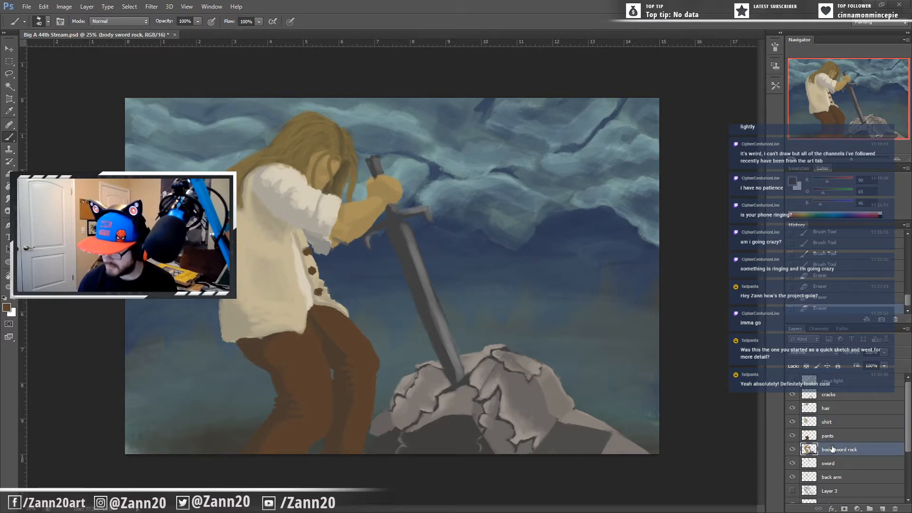
key(ctrl+shift+z)
key(ctrl+shift+z)
key(ctrl+shift+z)
key(ctrl+shift+z)
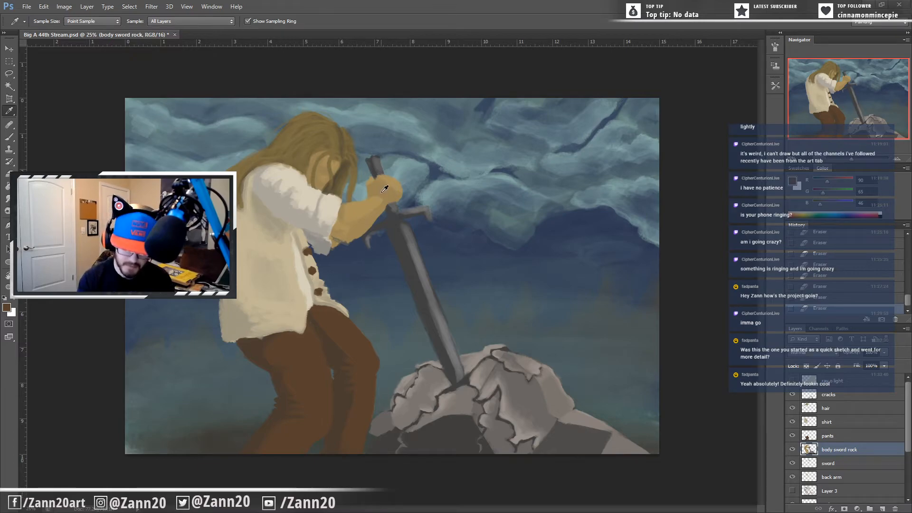
alt+click(381, 186)
click(397, 200)
drag(397, 201, 386, 206)
drag(386, 206, 383, 209)
click(383, 206)
click(385, 204)
click(386, 204)
click(388, 202)
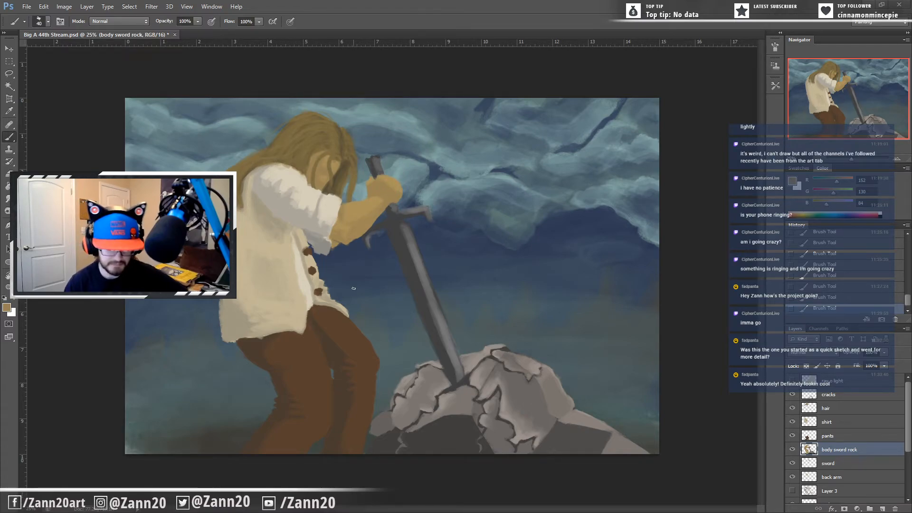
Step: Sample the sleeve's grey shadow, paint fold lines across the sleeve on the shirt layer and clean up its upper edge
alt+click(302, 215)
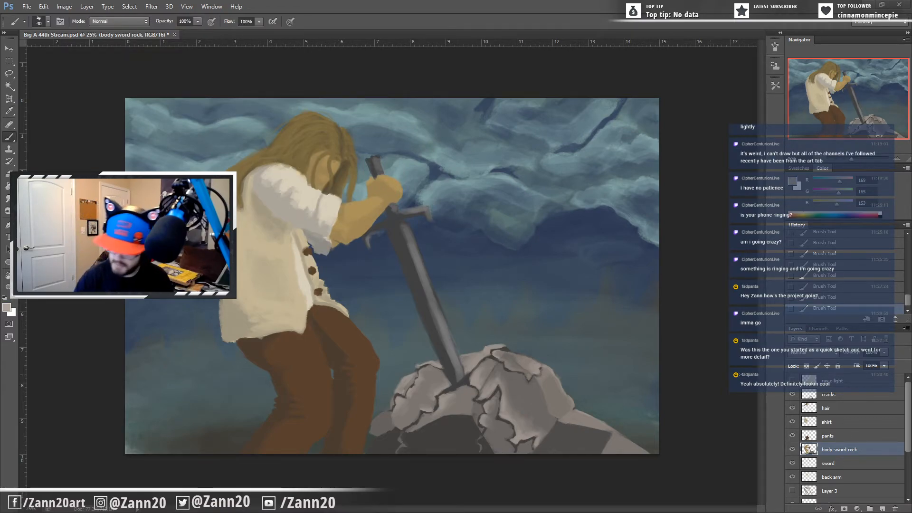
click(844, 421)
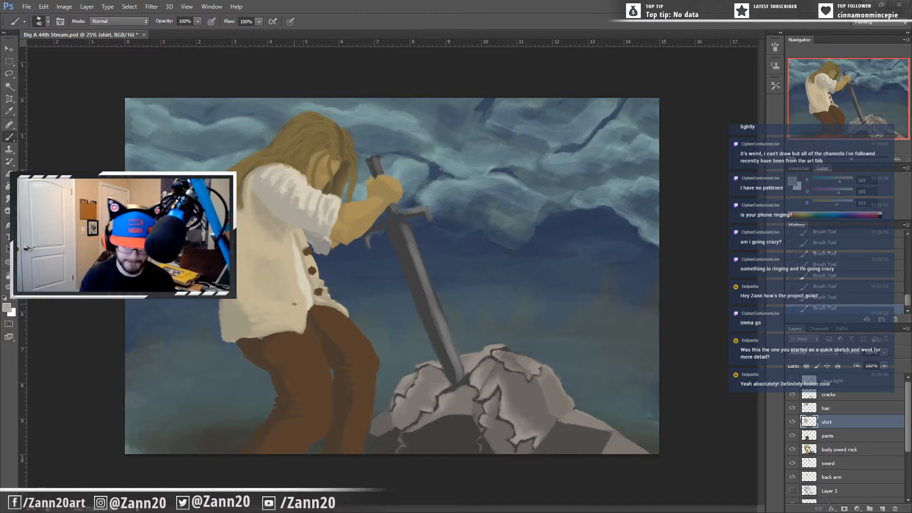
click(319, 190)
click(321, 190)
click(321, 191)
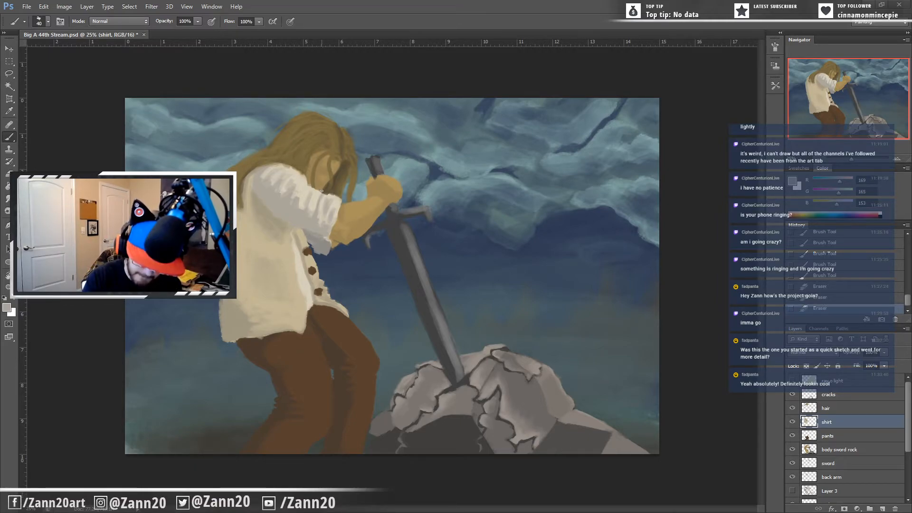
click(305, 171)
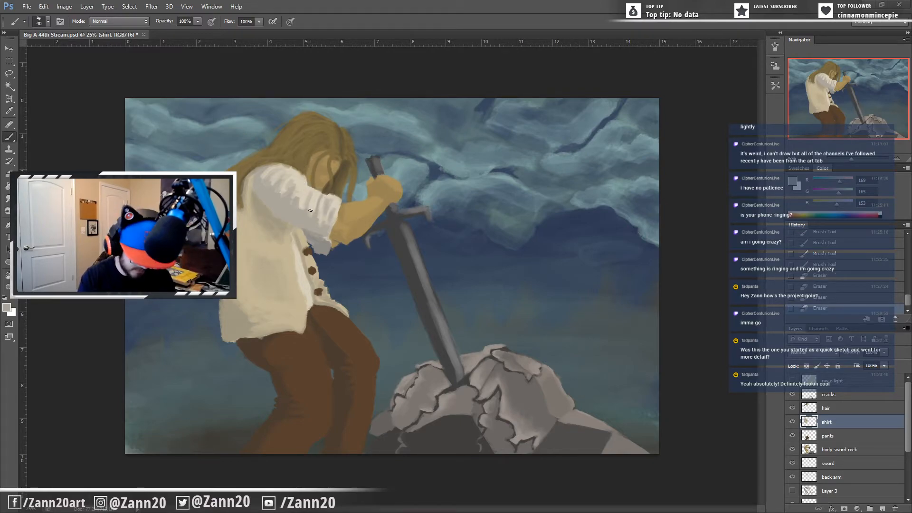
Step: Brighten the upper sleeve folds with a sampled light tone, and rework the edge above the top button with sampled grey
alt+click(312, 181)
mouse_move(305, 179)
mouse_down()
mouse_move(324, 197)
mouse_move(290, 166)
mouse_move(278, 169)
mouse_move(292, 172)
mouse_move(267, 166)
mouse_up()
click(309, 185)
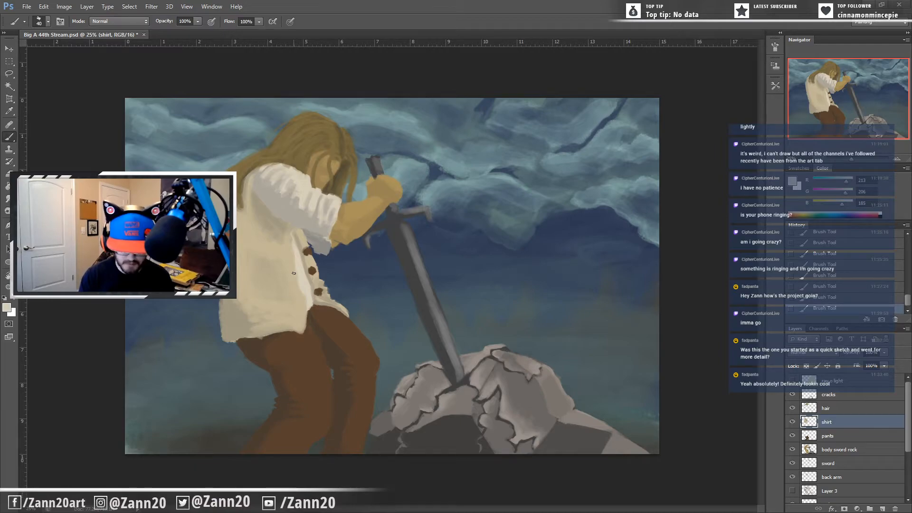
alt+click(281, 204)
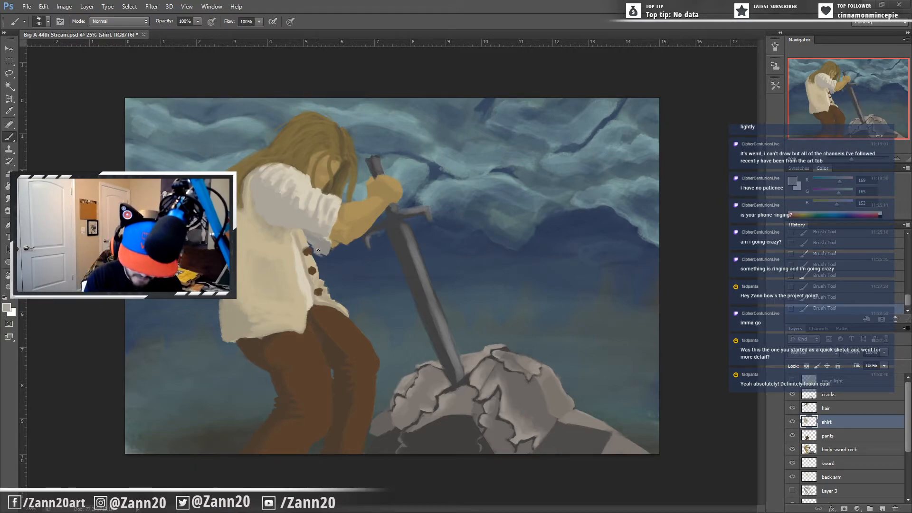
mouse_move(313, 252)
mouse_down()
mouse_move(322, 255)
mouse_move(309, 243)
mouse_up()
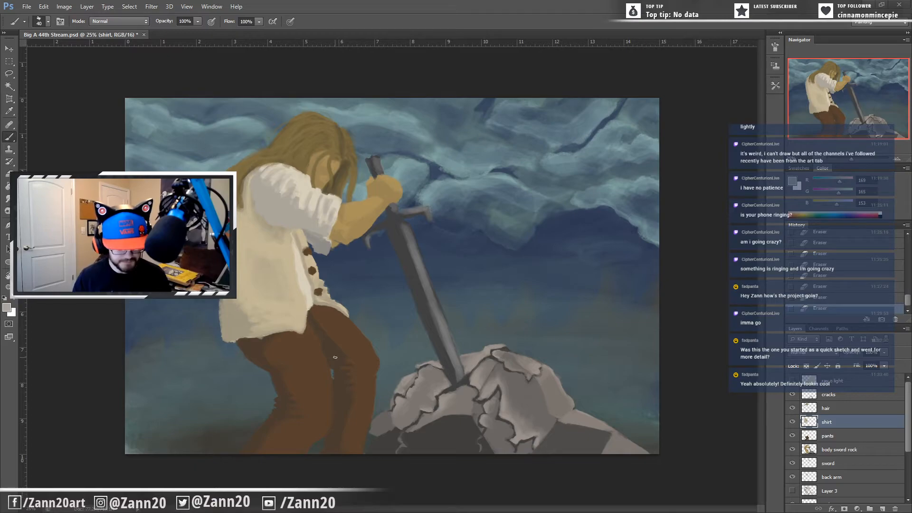
Step: Round out the shirt's lower back with the sampled grey-beige shadow and smooth the hem along the waist
key(i)
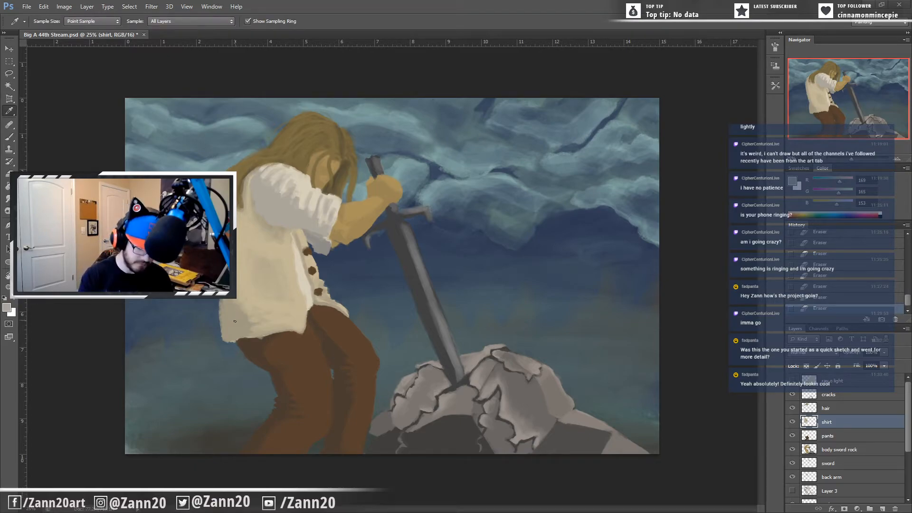
key(b)
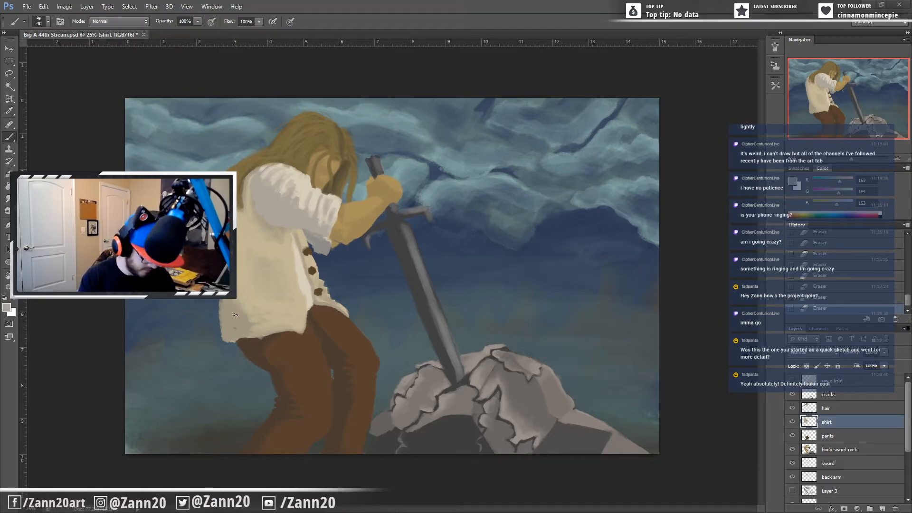
alt+click(238, 323)
drag(207, 256, 220, 280)
drag(219, 266, 220, 294)
drag(207, 259, 211, 278)
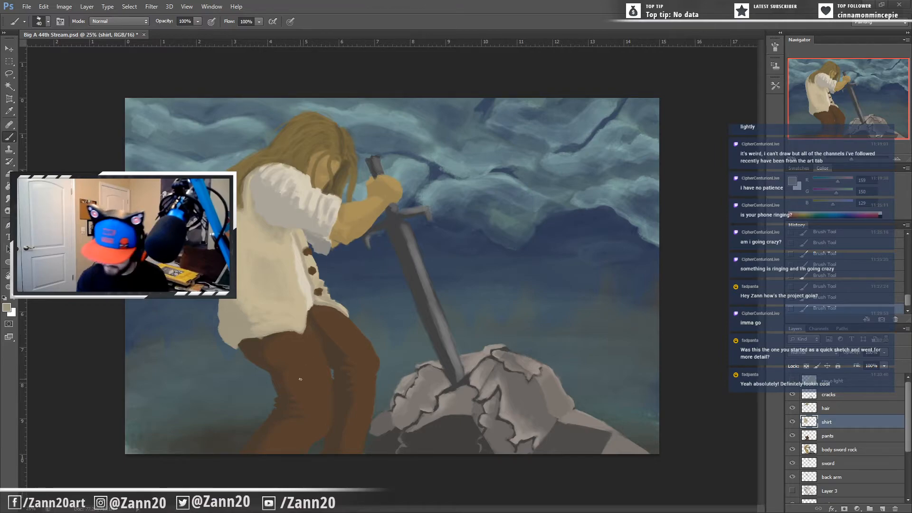
drag(261, 339, 256, 339)
mouse_move(268, 336)
mouse_down()
mouse_move(243, 343)
mouse_move(280, 333)
mouse_up()
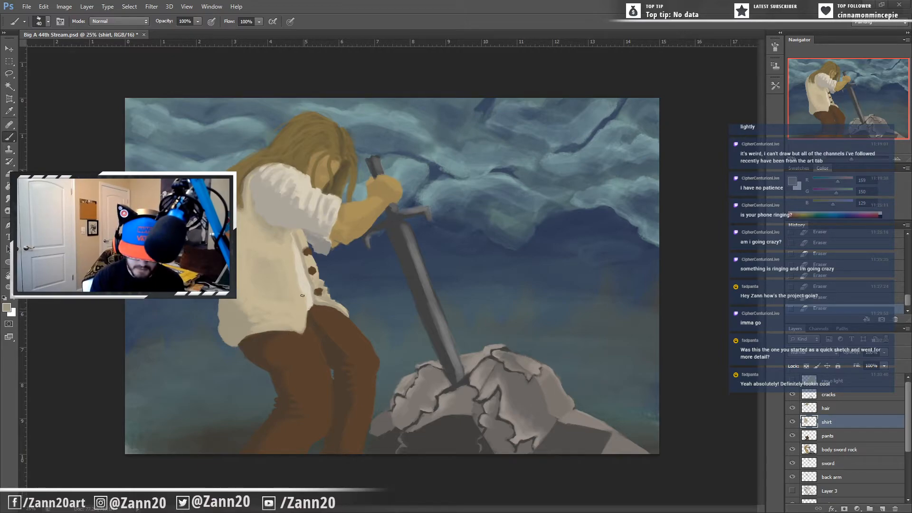
Step: Sample the torso's light beige and extend the shirt's hem down over the front of the waist
key(i)
click(281, 243)
click(287, 249)
key(b)
mouse_move(305, 316)
mouse_down()
mouse_move(316, 340)
mouse_move(297, 330)
mouse_move(249, 339)
mouse_move(286, 348)
mouse_move(297, 336)
mouse_move(287, 327)
mouse_move(246, 337)
mouse_move(246, 335)
mouse_up()
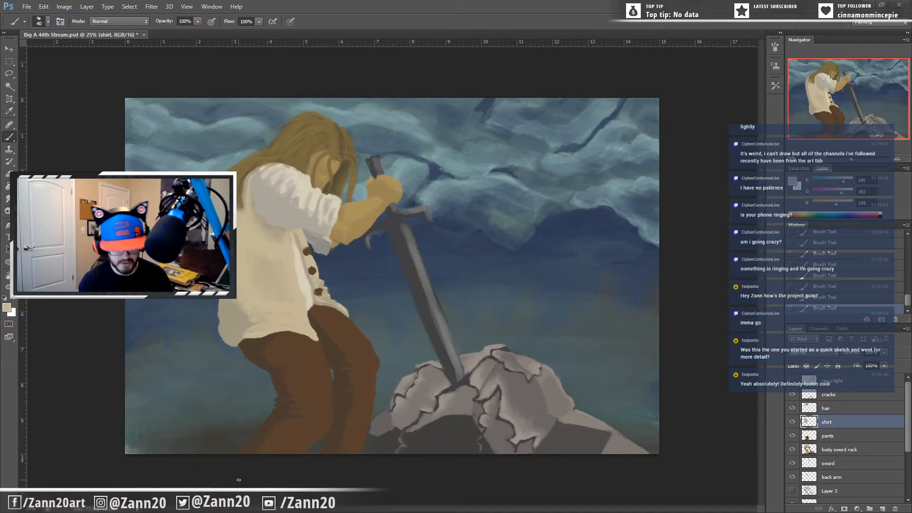
alt+click(275, 318)
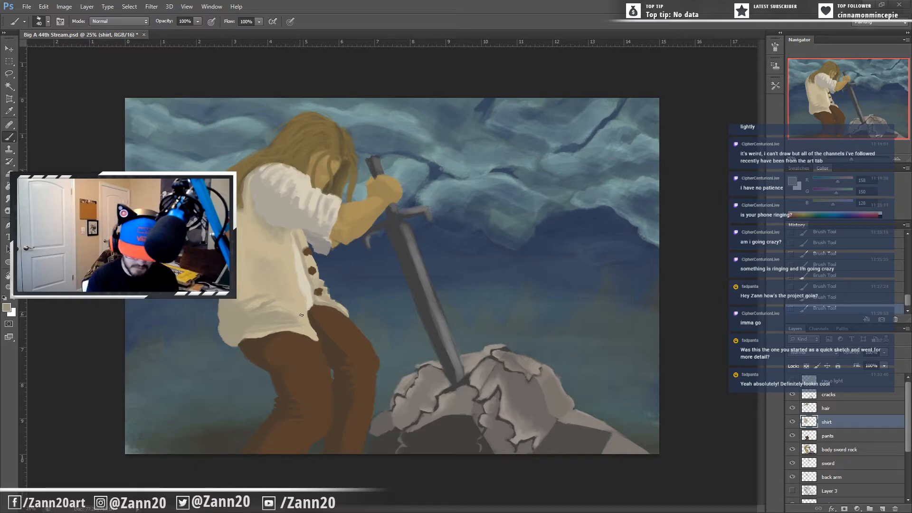
alt+click(237, 240)
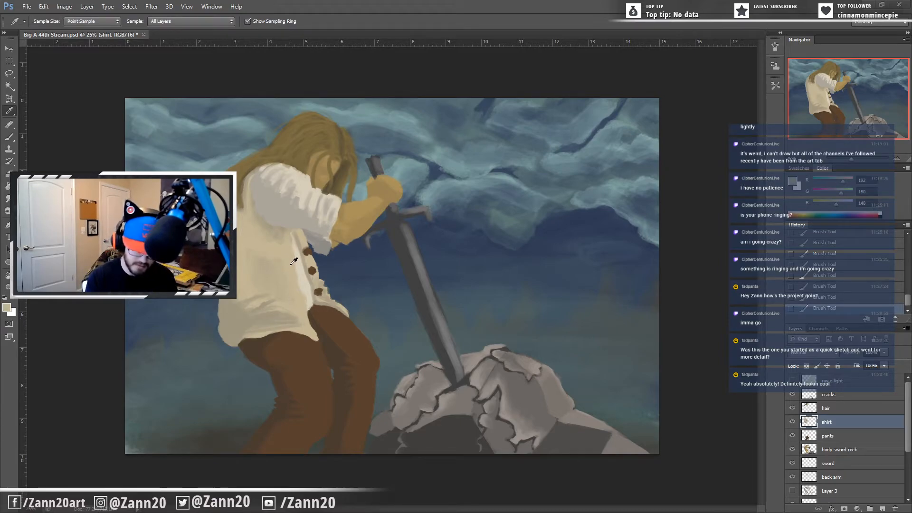
click(286, 310)
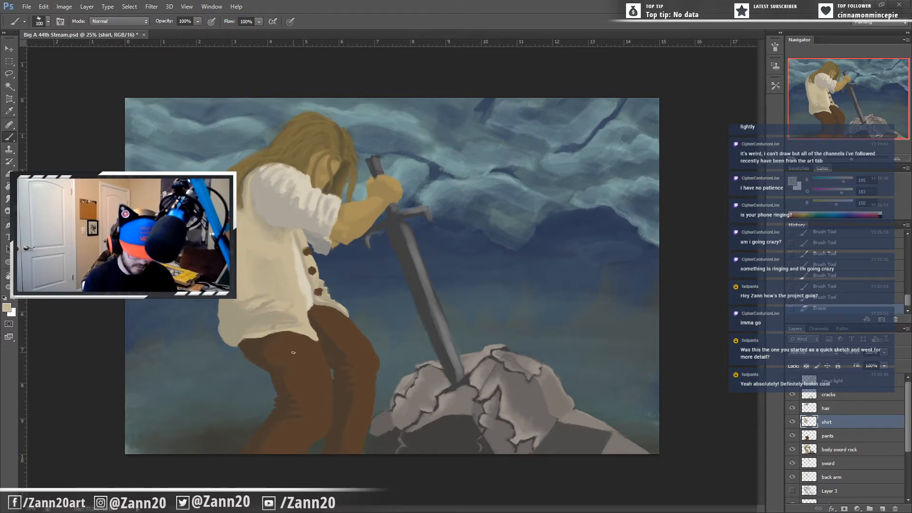
key(ctrl+alt+z)
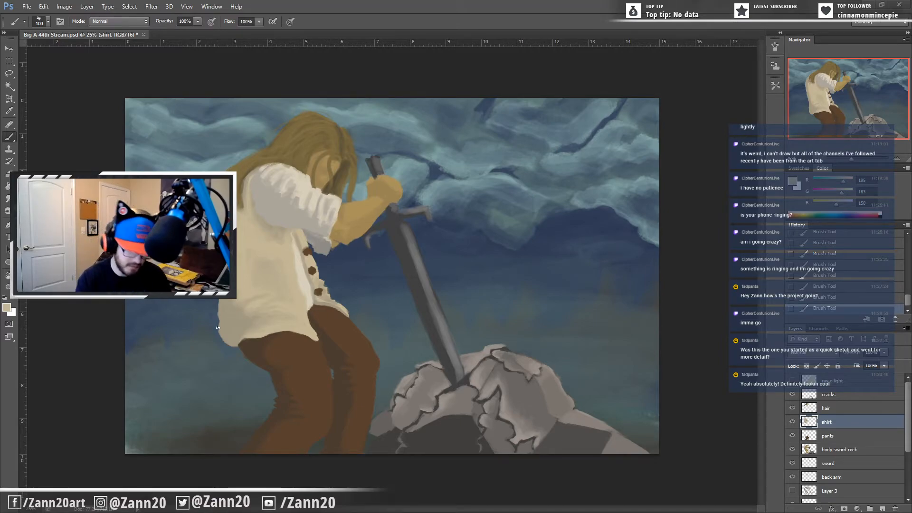
Step: Erase the bulge at the shirt's lower back corner to trim its outline above the pants
drag(216, 323, 225, 345)
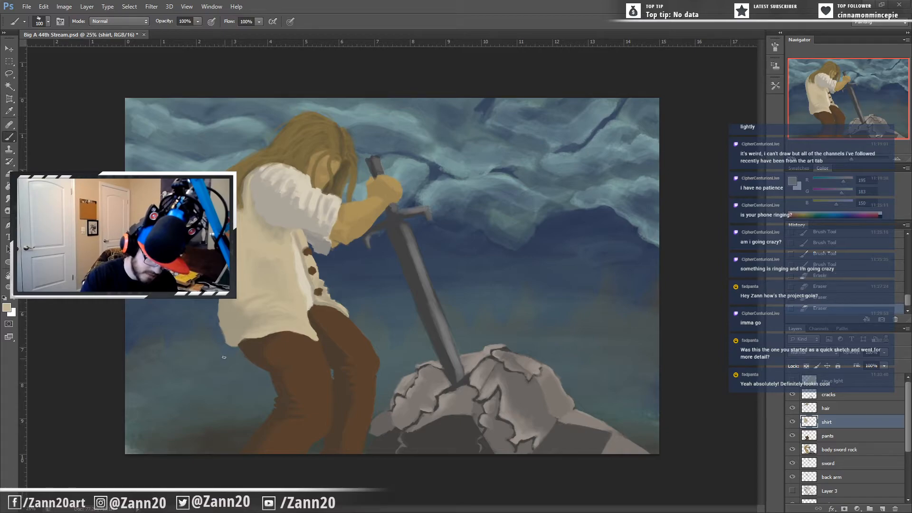
click(255, 420)
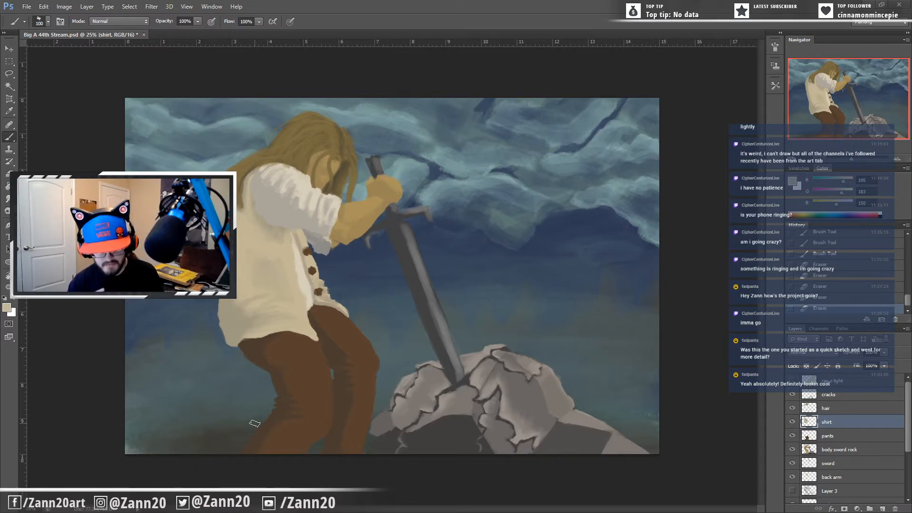
Step: On the sword layer, sample the crossguard's dark grey and repaint the guard with a smaller brush, size 60
click(848, 463)
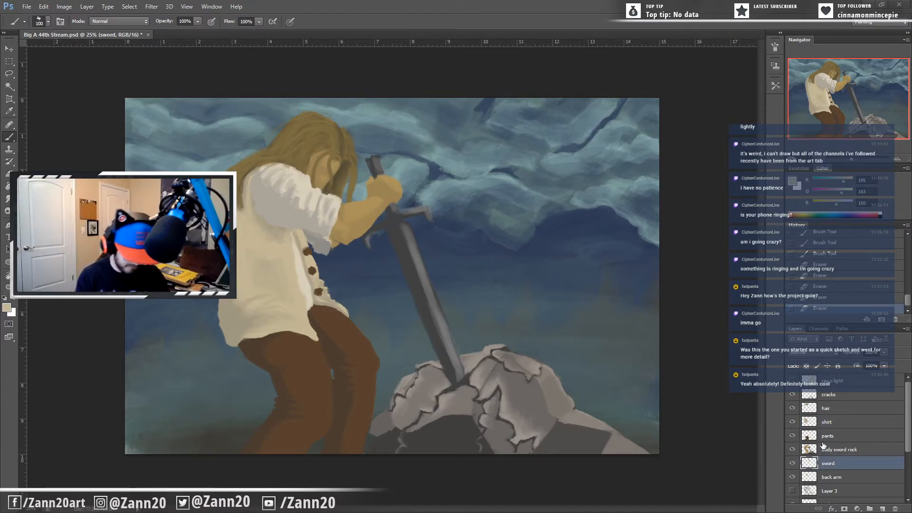
key(i)
click(407, 207)
key(b)
key(bracketleft)
key(bracketleft)
key(bracketleft)
key(bracketleft)
mouse_move(424, 215)
mouse_down()
mouse_move(399, 221)
mouse_move(423, 215)
mouse_up()
drag(417, 216, 423, 217)
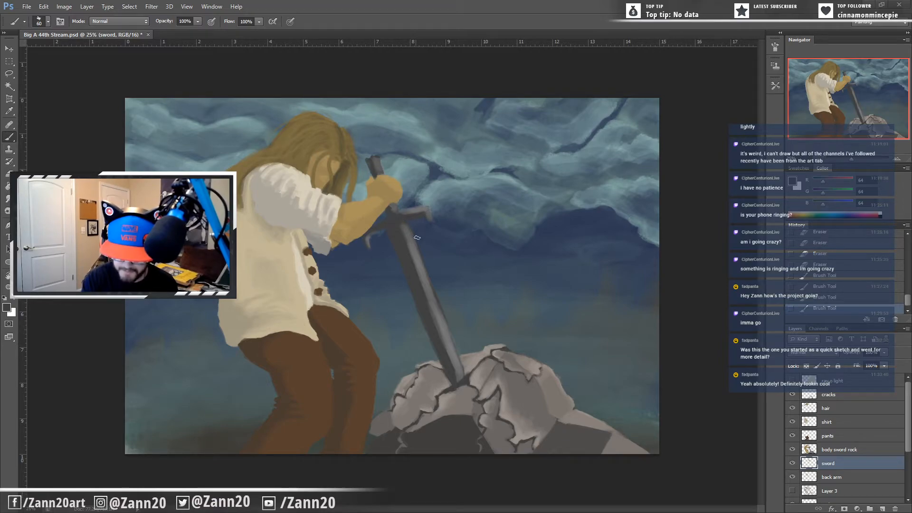
drag(394, 223, 390, 222)
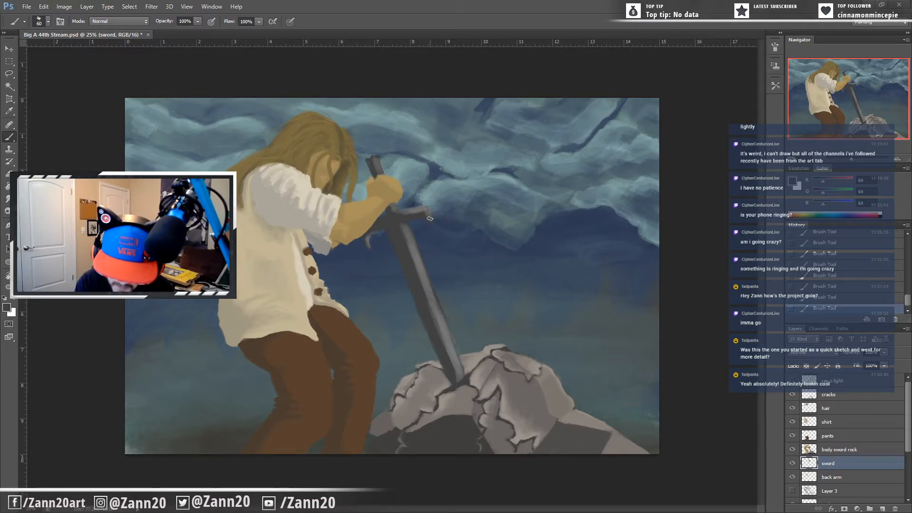
Step: Erase around the crossguard's outer tip on the sword and body sword rock layers to reshape it
click(428, 220)
click(425, 221)
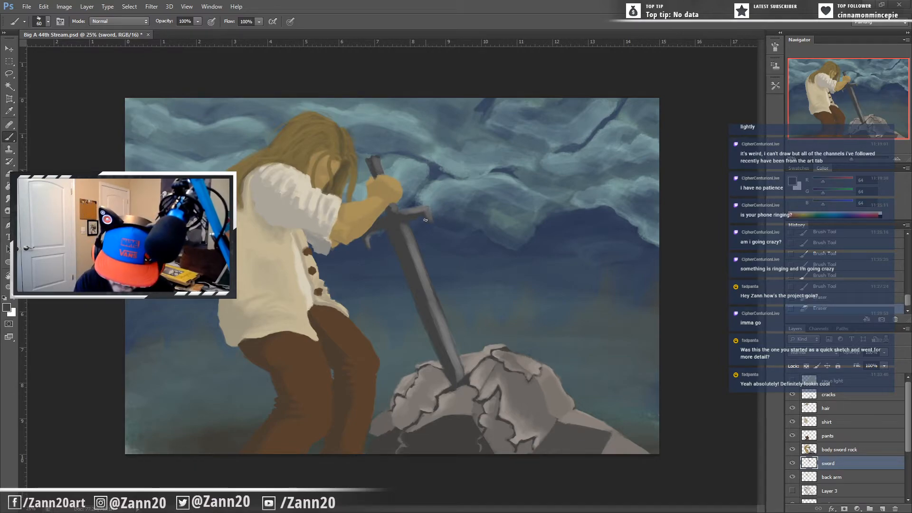
click(423, 220)
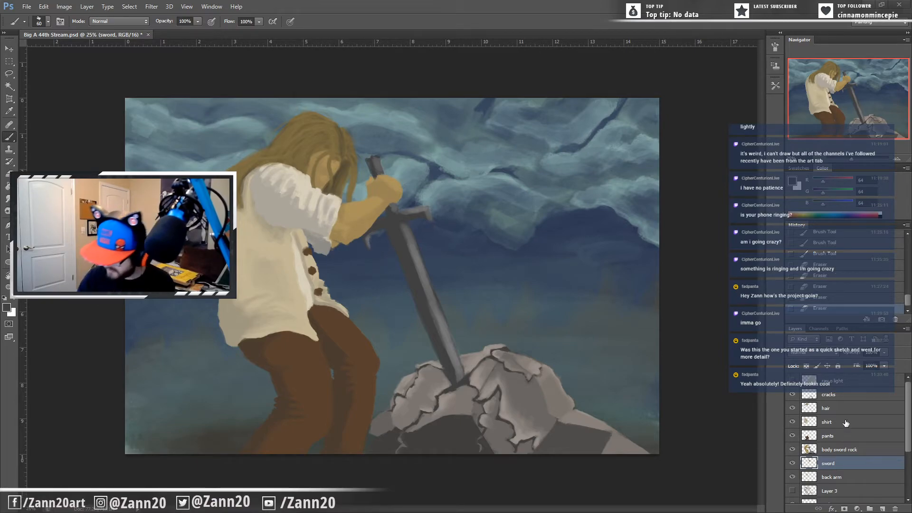
click(837, 450)
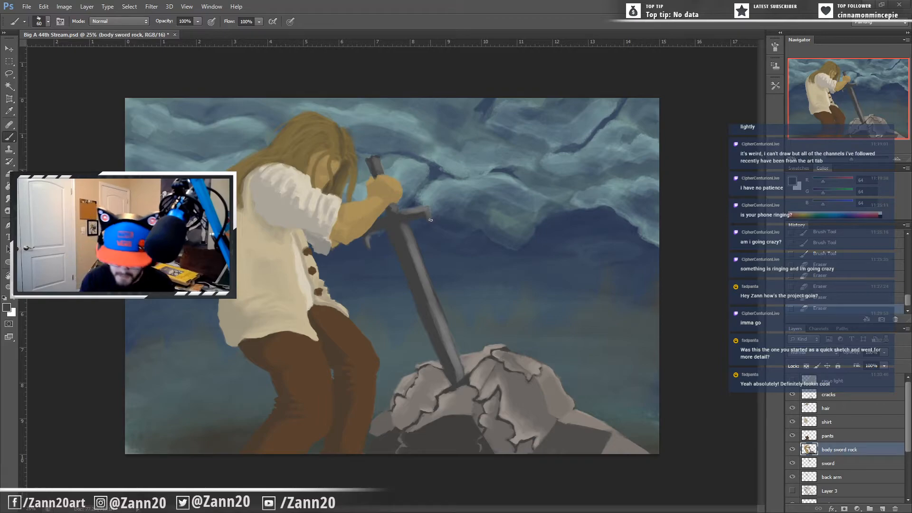
drag(436, 224, 435, 223)
drag(433, 222, 435, 227)
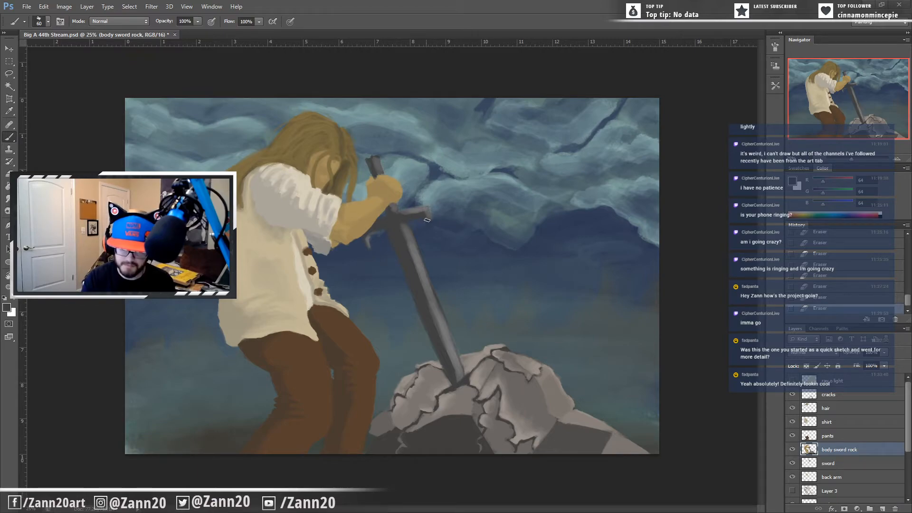
drag(427, 216, 430, 226)
drag(433, 221, 429, 225)
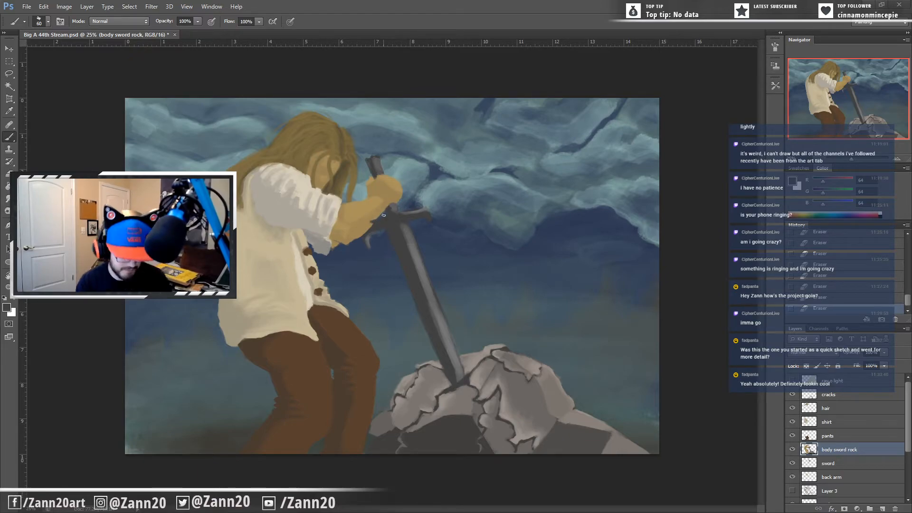
key(ctrl+alt+z)
key(ctrl+alt+z)
key(ctrl+alt+z)
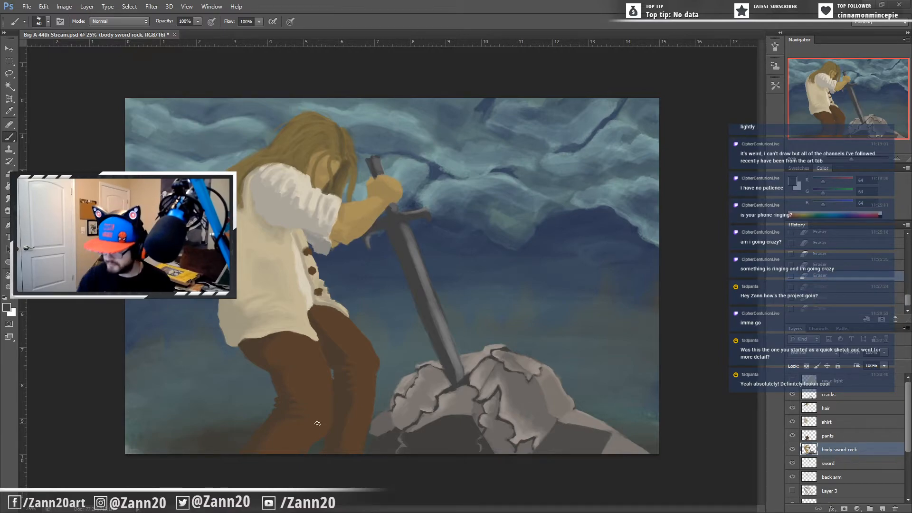
click(827, 464)
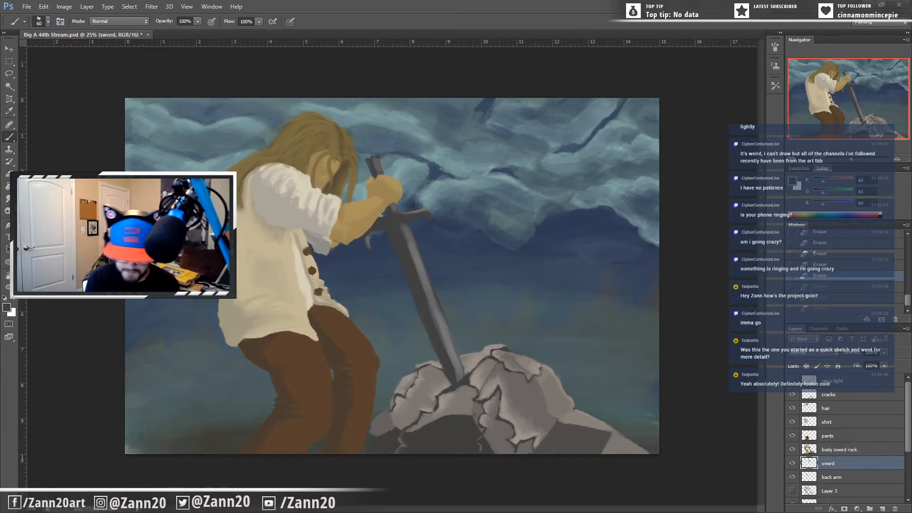
key(ctrl+shift+z)
key(ctrl+shift+z)
key(ctrl+shift+z)
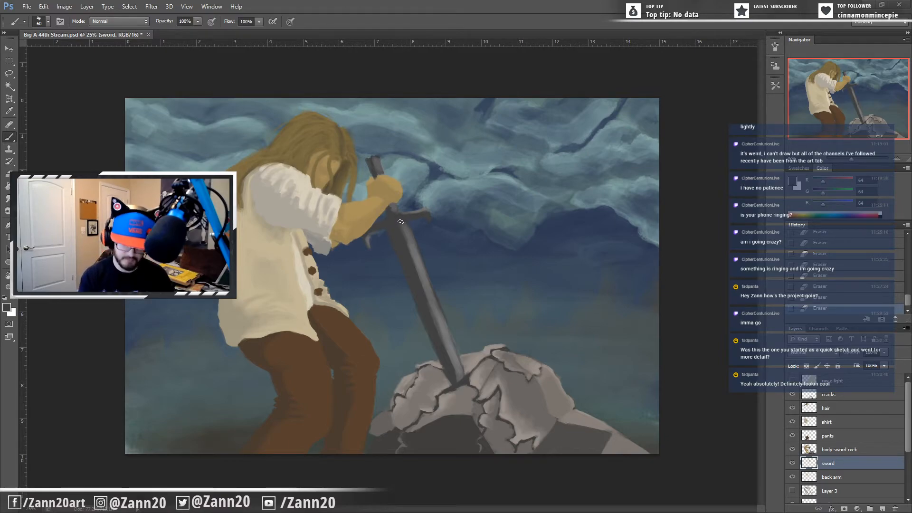
Step: Sample the blade's mid grey and paint a light accent where the crossguard meets the blade, on the body sword rock layer
key(i)
click(415, 239)
key(b)
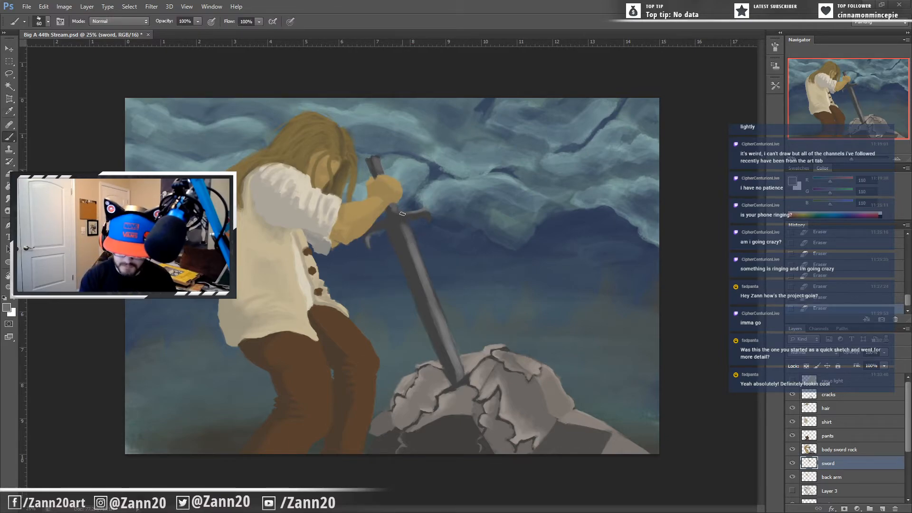
click(835, 450)
drag(394, 216, 394, 218)
drag(394, 217, 394, 218)
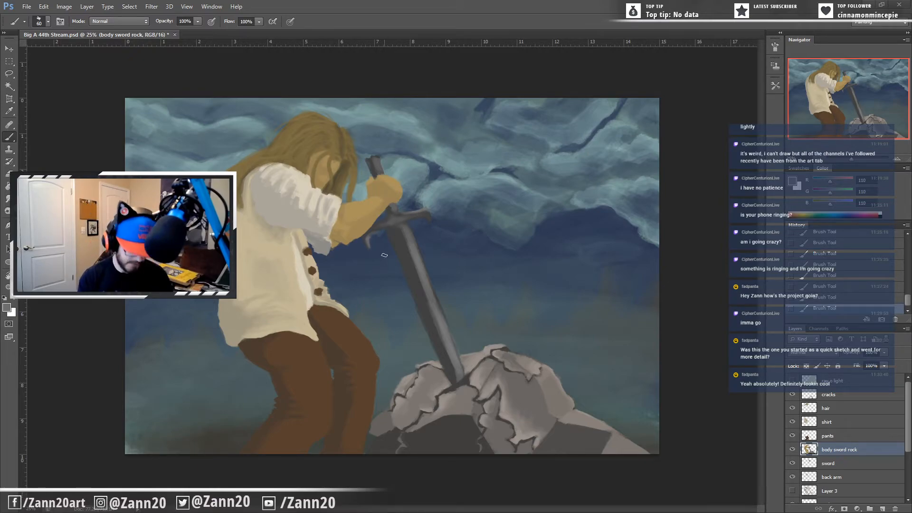
Step: Shade the crossguard's centre and the top of the blade with darker greys sampled from the sword
alt+click(400, 215)
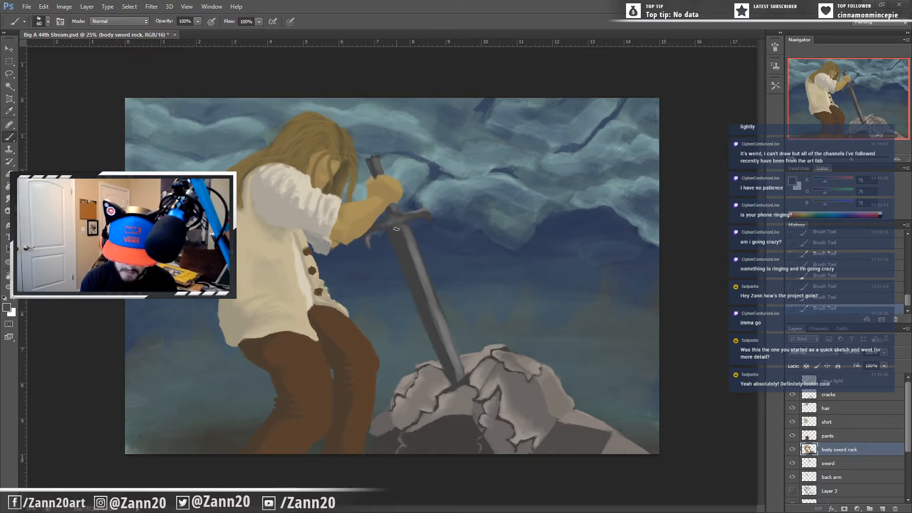
alt+click(401, 236)
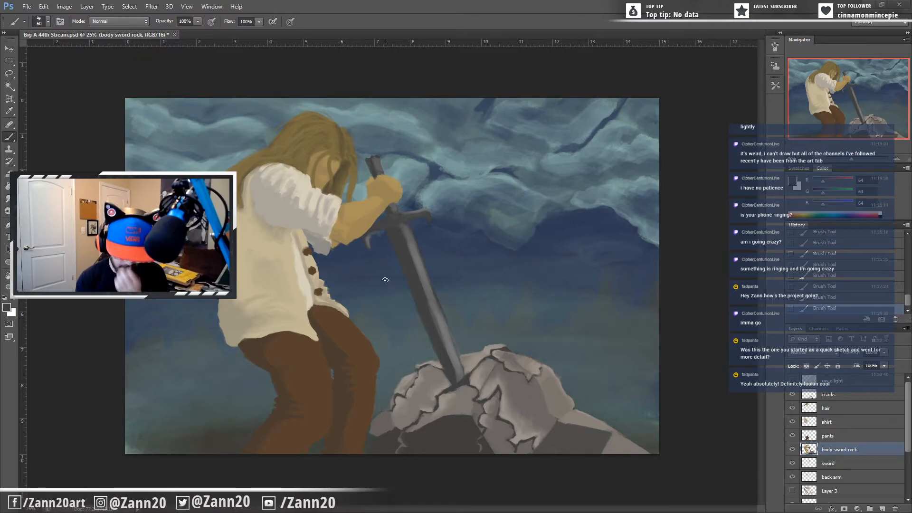
key(i)
click(401, 222)
key(b)
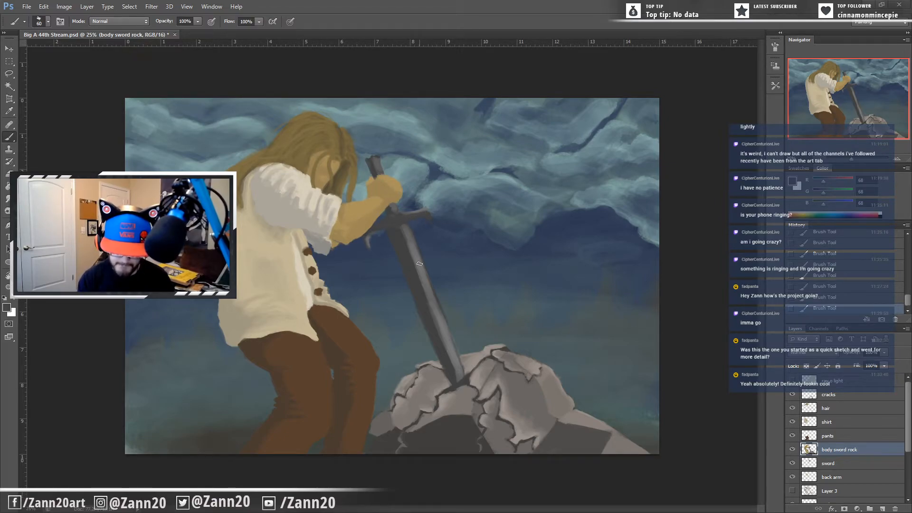
Step: Sample the lighter grey at the crossguard's outer tip, then refine the tip and clean up the sword's edges on both sword layers
alt+click(426, 208)
mouse_move(427, 212)
mouse_down()
mouse_move(433, 225)
mouse_move(436, 209)
mouse_move(433, 228)
mouse_up()
drag(432, 223, 434, 234)
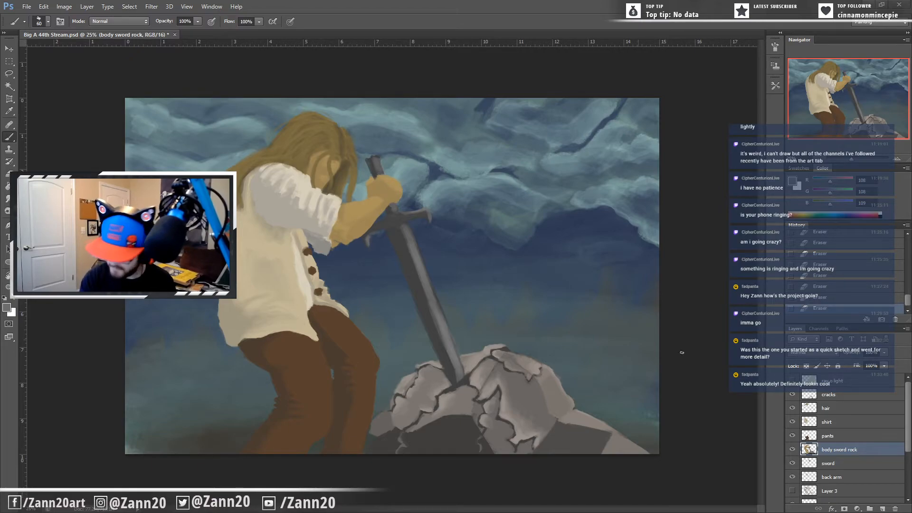
click(839, 462)
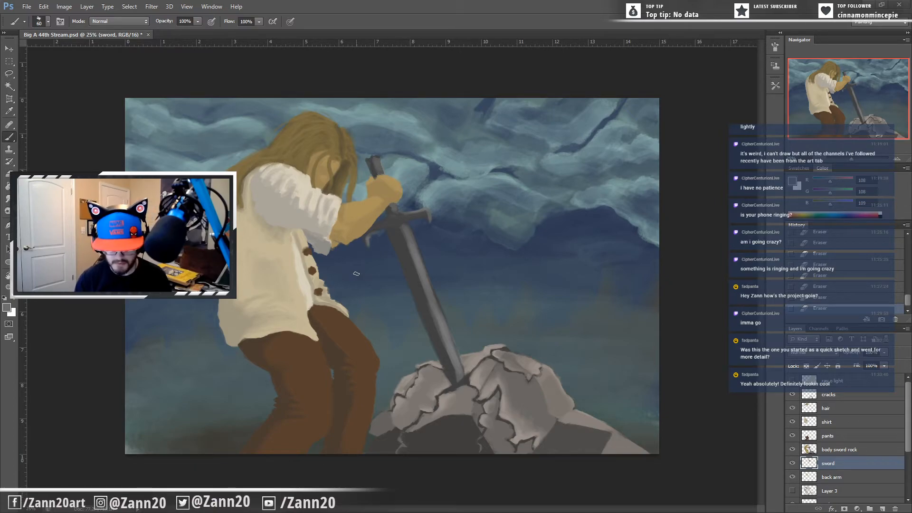
click(845, 451)
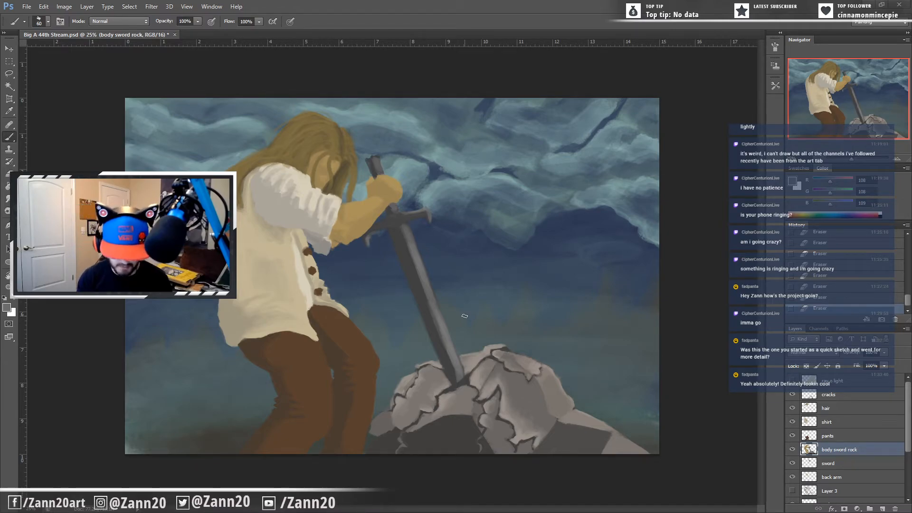
Step: On the pants layer, sample the dark brown between the legs and paint shadow on the far thigh below the shirt hem
click(841, 435)
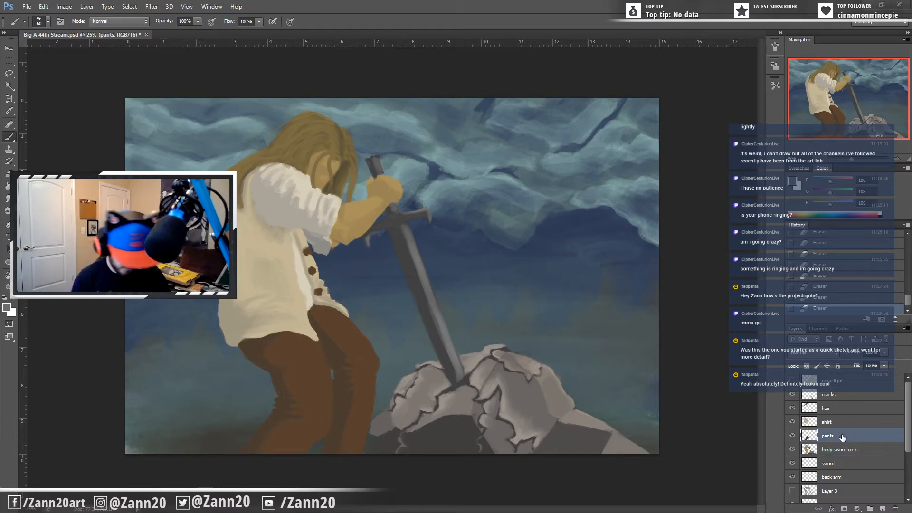
key(i)
click(334, 350)
key(b)
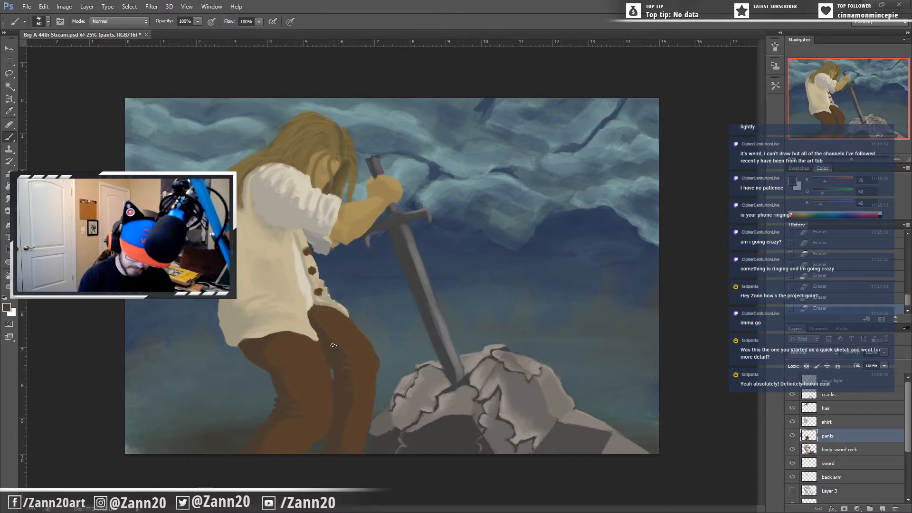
drag(315, 313, 317, 320)
drag(313, 315, 319, 327)
mouse_move(318, 316)
mouse_down()
mouse_move(319, 325)
mouse_move(320, 316)
mouse_up()
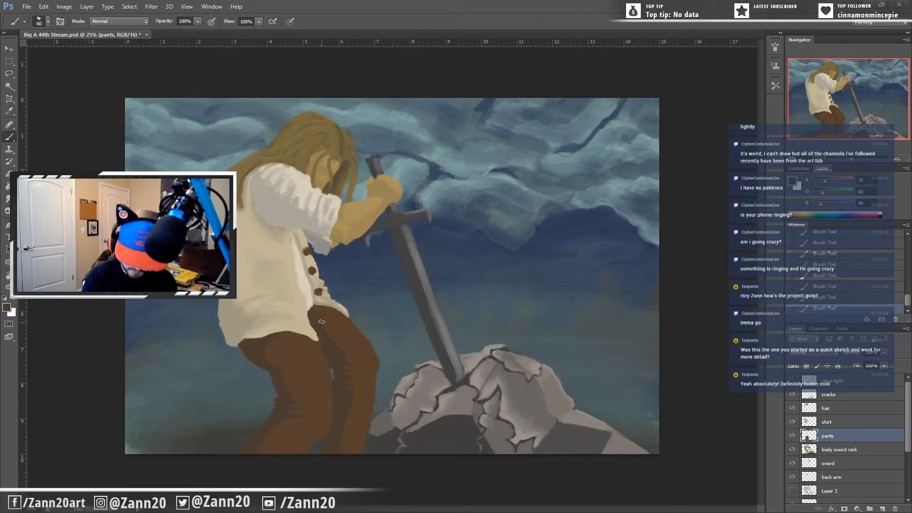
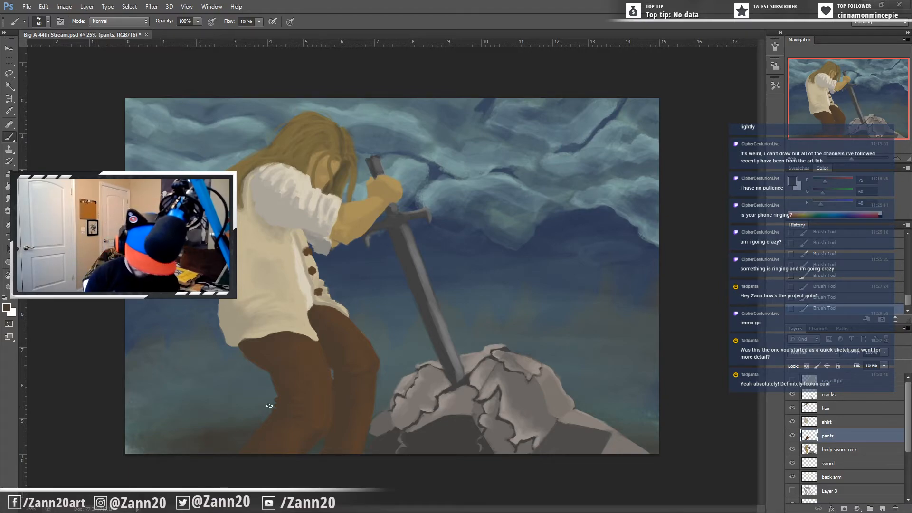
Step: Refine the pants' outline and shading behind the near knee
drag(271, 403, 272, 402)
drag(274, 399, 272, 406)
drag(273, 404, 274, 404)
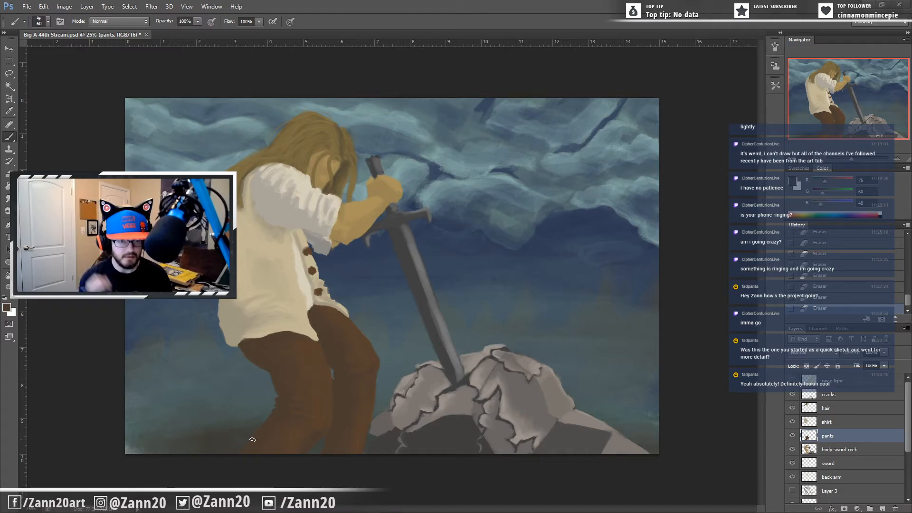
Step: Sample the grey-beige shadow at the shirt's back edge and paint long vertical folds down the torso on the shirt layer
key(i)
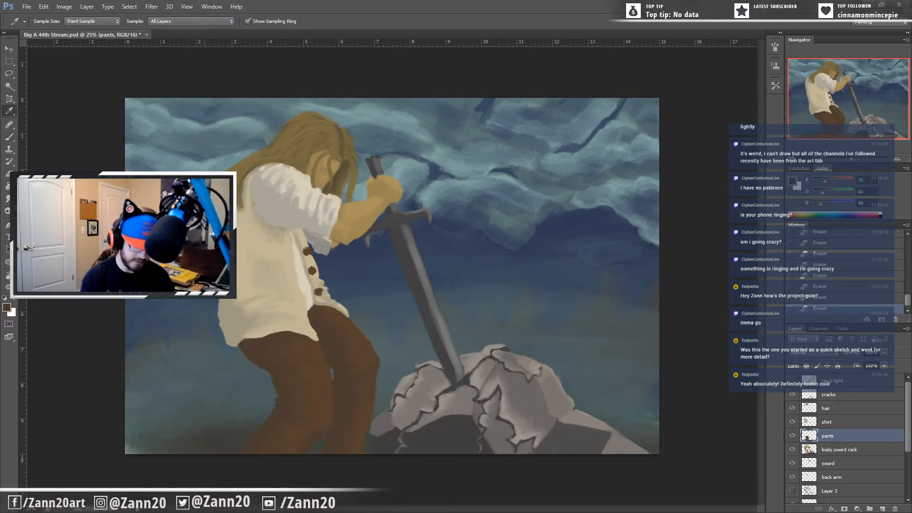
click(237, 268)
key(b)
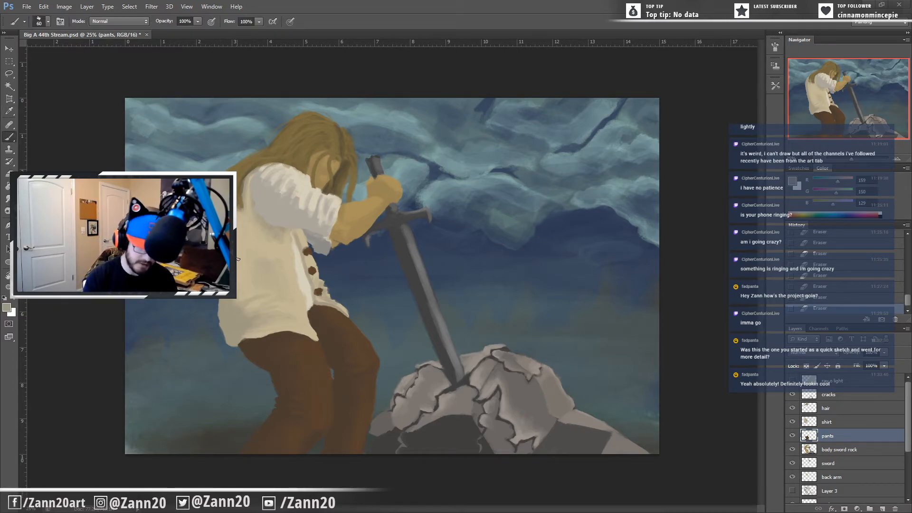
click(839, 426)
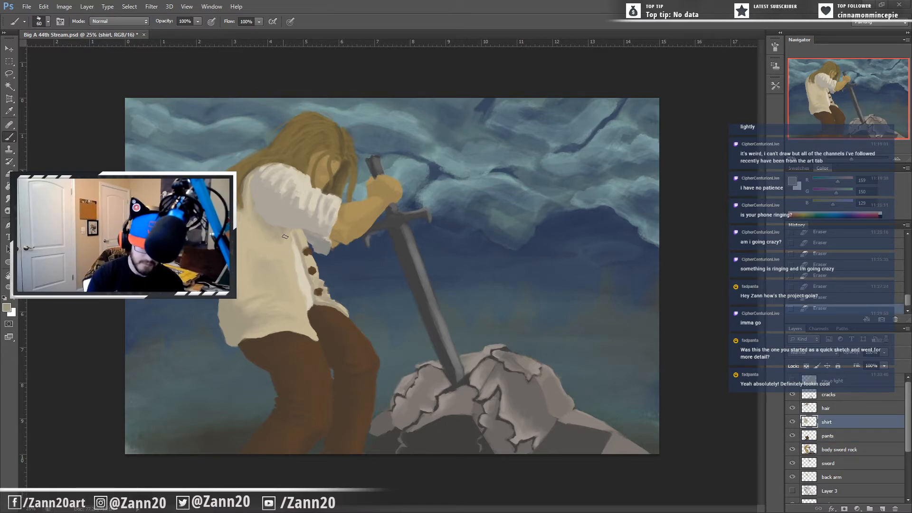
mouse_move(285, 245)
mouse_down()
mouse_move(290, 270)
mouse_move(287, 236)
mouse_move(294, 301)
mouse_up()
drag(287, 267, 299, 314)
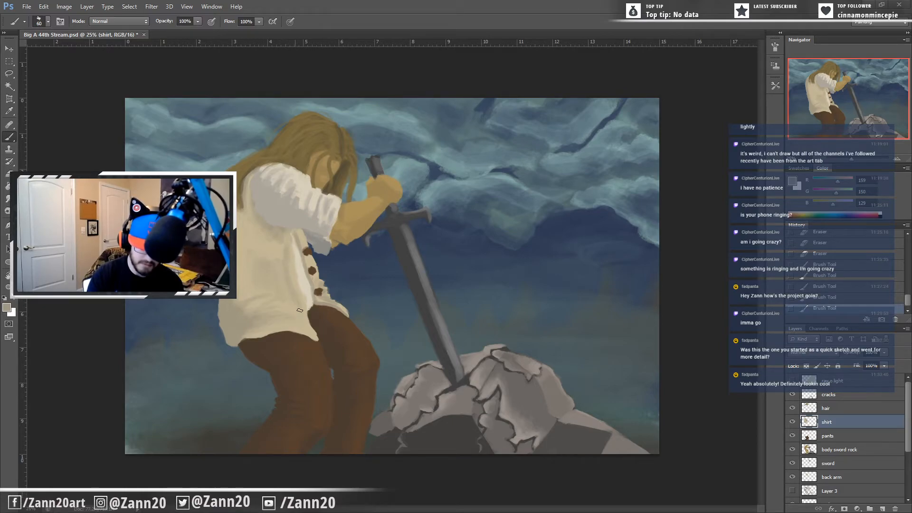
drag(285, 264, 283, 301)
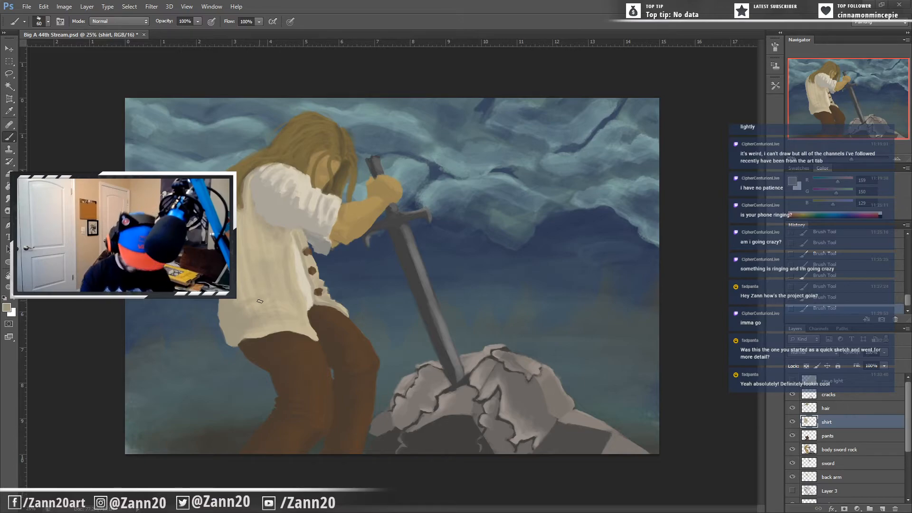
Step: Soften the fold shading across the shirt's torso with the brush enlarged to 300
key(bracketright)
key(bracketright)
key(bracketright)
key(bracketright)
key(bracketright)
key(bracketright)
key(bracketright)
key(bracketright)
key(bracketright)
key(bracketright)
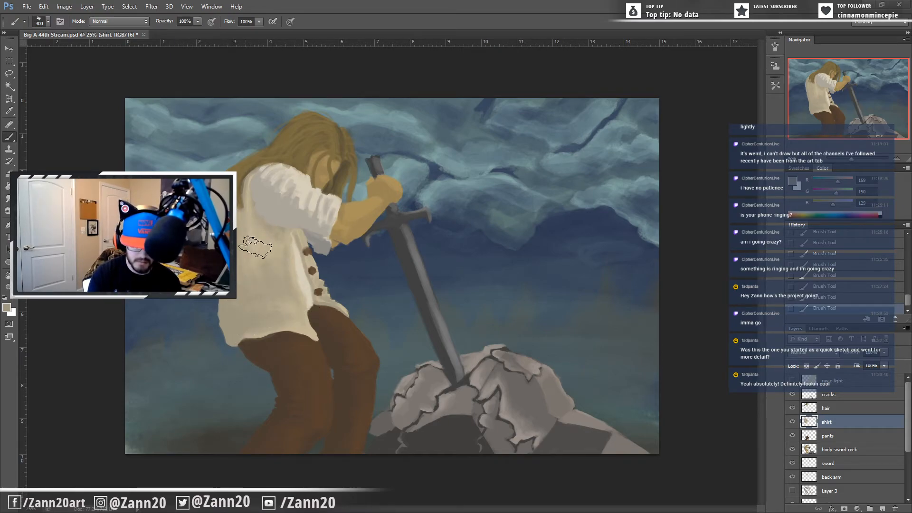
Step: Trim the shirt's hem and back edge with the Eraser on the shirt layer at size 100
key(bracketleft)
key(bracketleft)
key(bracketleft)
key(bracketleft)
key(bracketleft)
key(bracketleft)
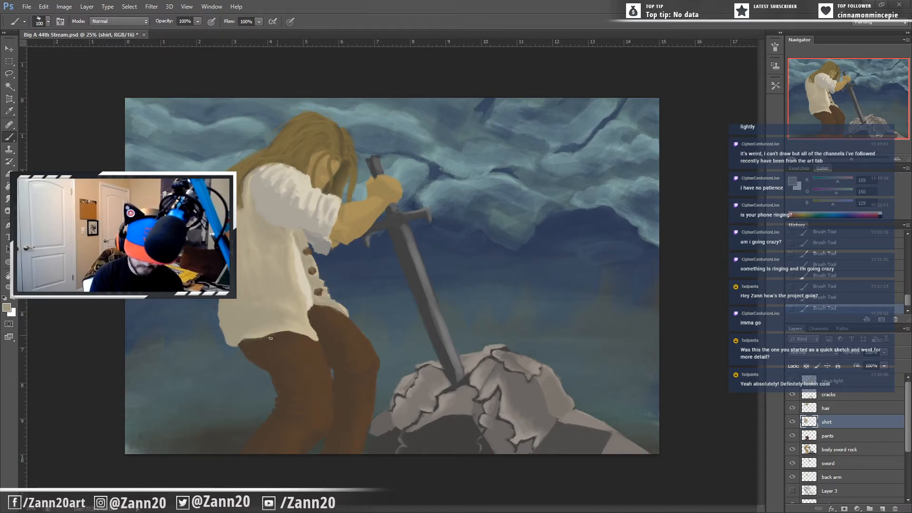
mouse_move(275, 334)
mouse_down()
mouse_move(247, 341)
mouse_move(307, 339)
mouse_move(253, 340)
mouse_move(237, 361)
mouse_move(225, 316)
mouse_up()
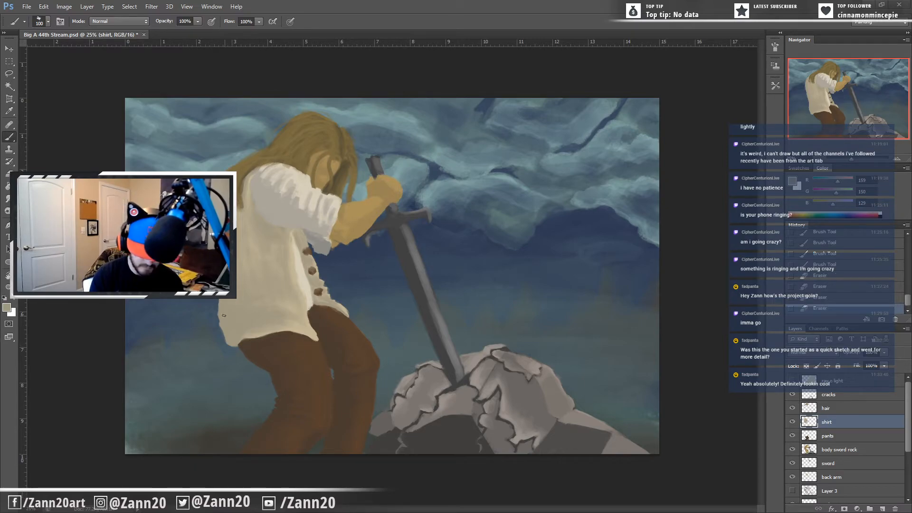
drag(201, 259, 200, 249)
drag(200, 252, 205, 223)
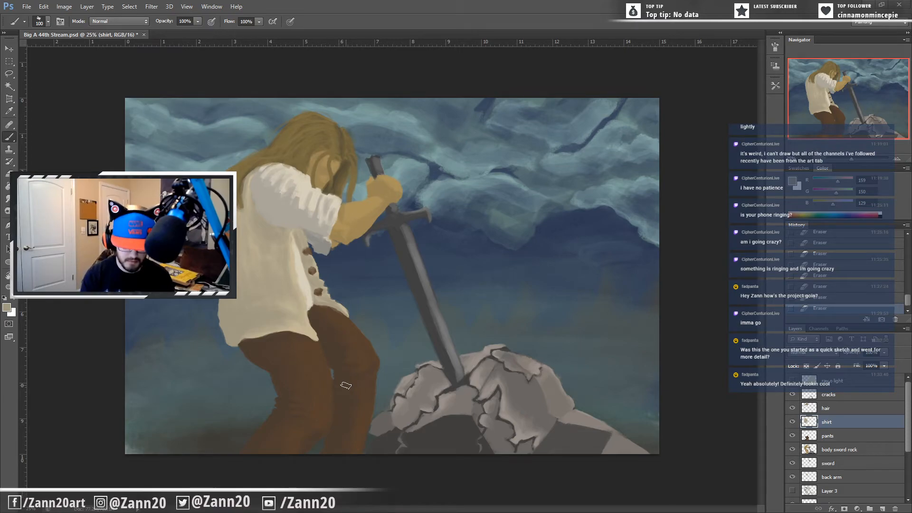
Step: Paint thin vertical fold lines down the shirt's torso and into the hem with a size 35 brush, undoing unwanted strokes
key(bracketleft)
key(bracketleft)
key(bracketleft)
key(bracketleft)
key(bracketleft)
key(bracketleft)
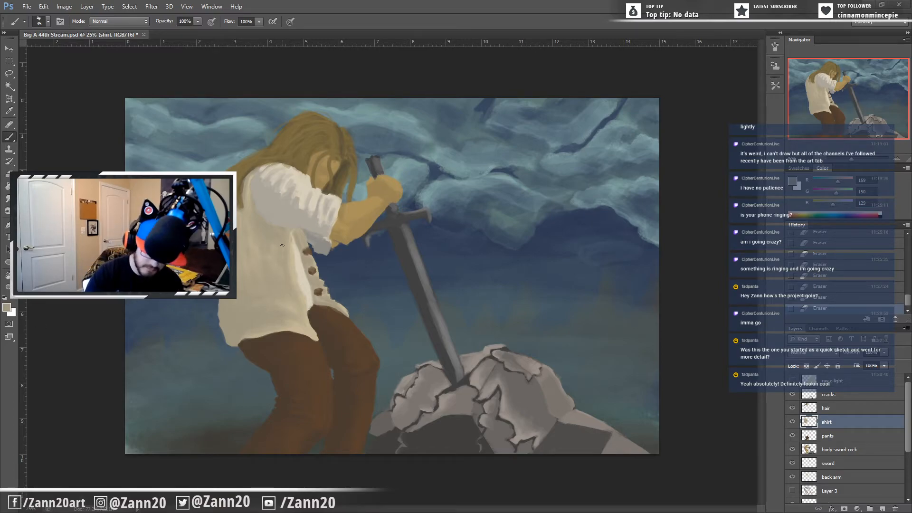
drag(296, 299, 292, 283)
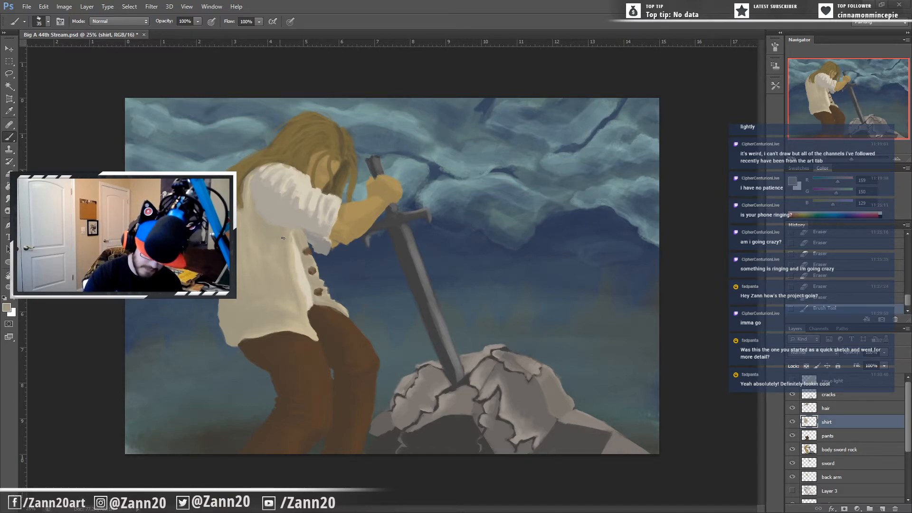
mouse_move(301, 318)
mouse_down()
mouse_move(267, 222)
mouse_move(292, 328)
mouse_move(277, 297)
mouse_move(245, 198)
mouse_move(299, 328)
mouse_up()
key(ctrl+alt+z)
key(ctrl+alt+z)
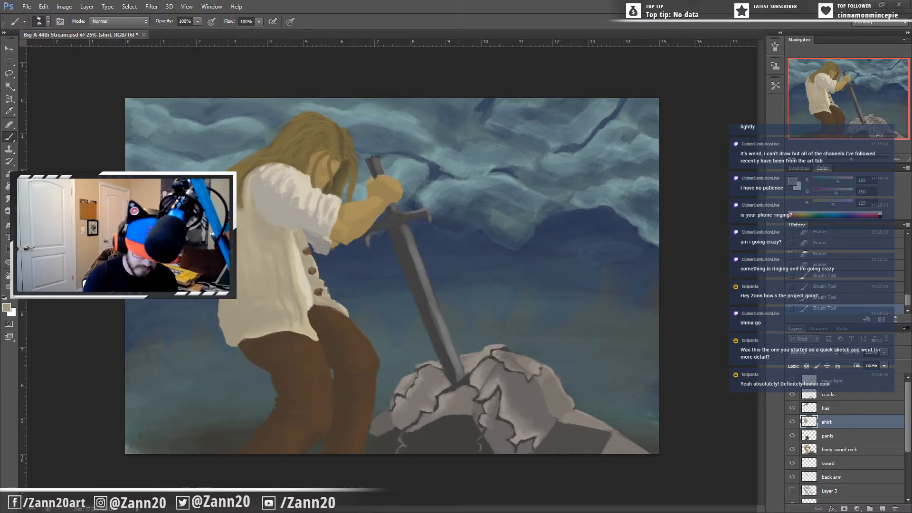
click(241, 327)
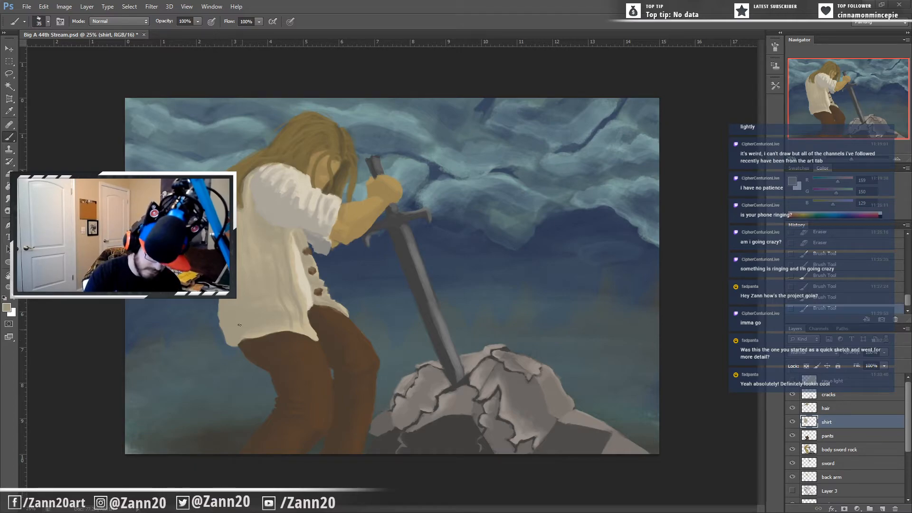
click(235, 342)
click(245, 262)
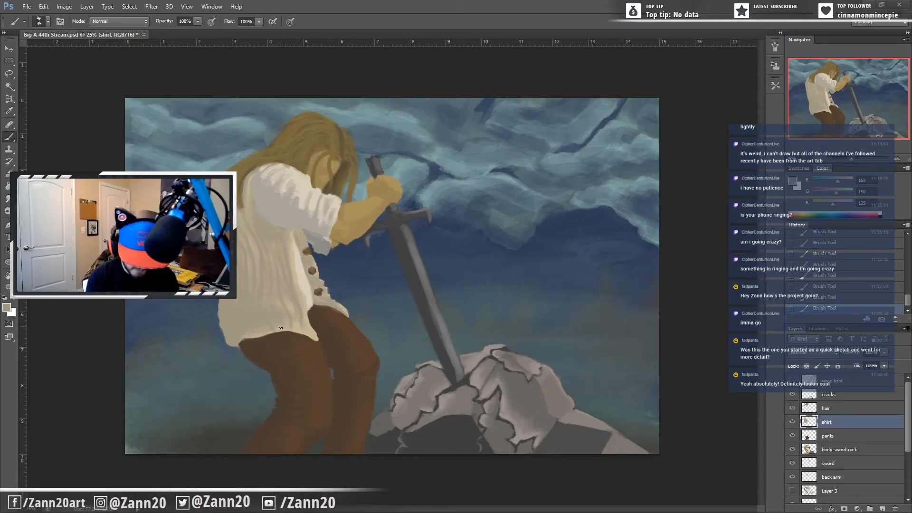
Step: Sample the lighter beige near the front of the hem and soften the torso folds with a size 80 brush
alt+click(302, 325)
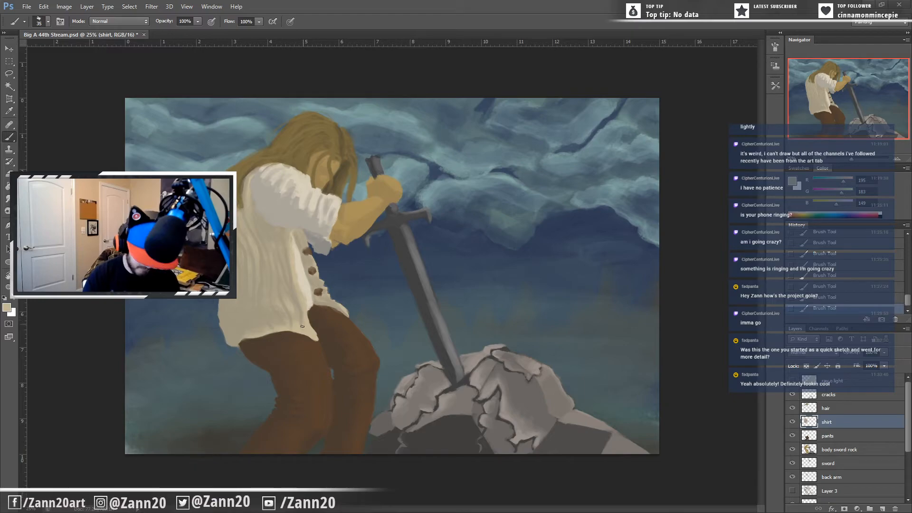
key(bracketright)
key(bracketright)
key(bracketright)
key(bracketright)
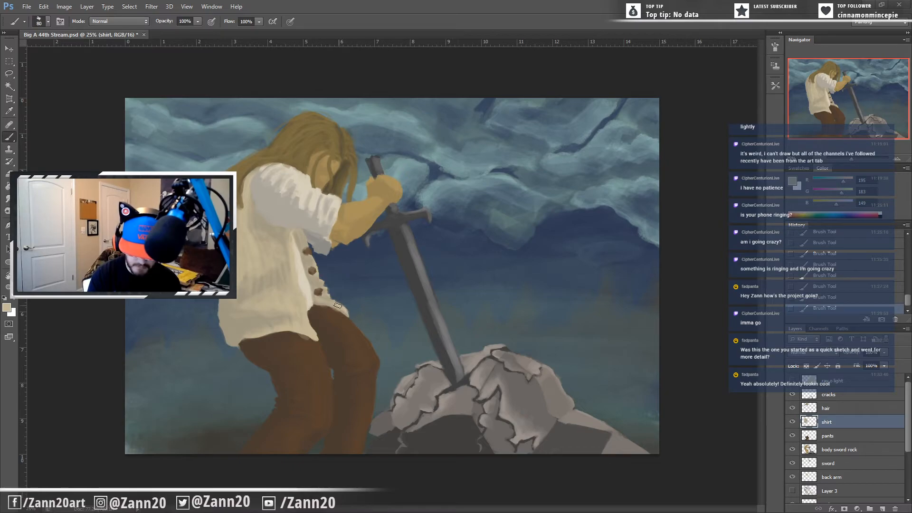
Step: Erase along the hem of the shirt's front flap and the near hem's front corner to clean their outlines
drag(323, 308, 345, 313)
drag(343, 311, 348, 317)
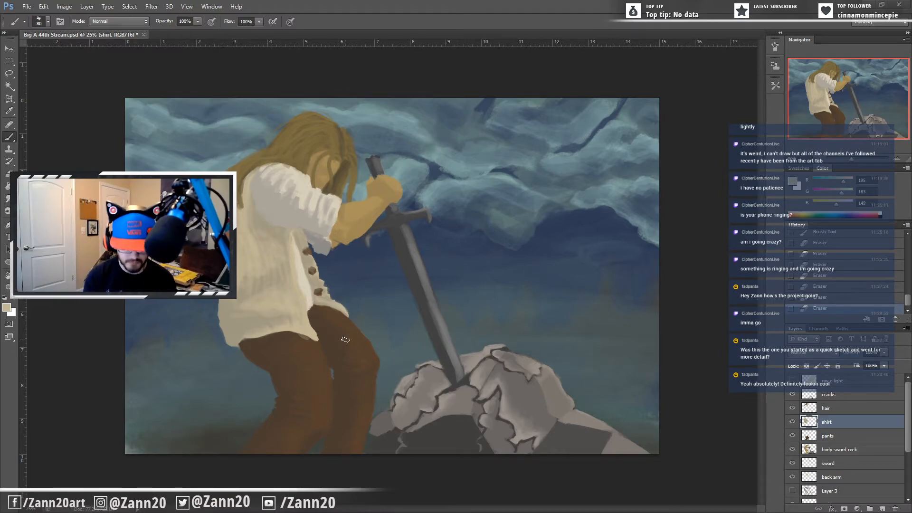
drag(304, 338, 304, 335)
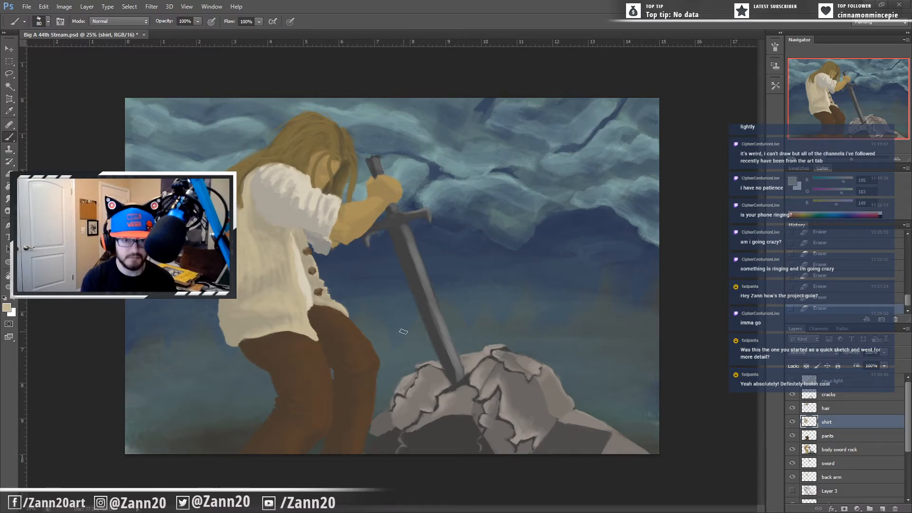
Step: Sample the light cream on the sleeve and paint highlights over the shoulder and upper sleeve folds
alt+click(306, 191)
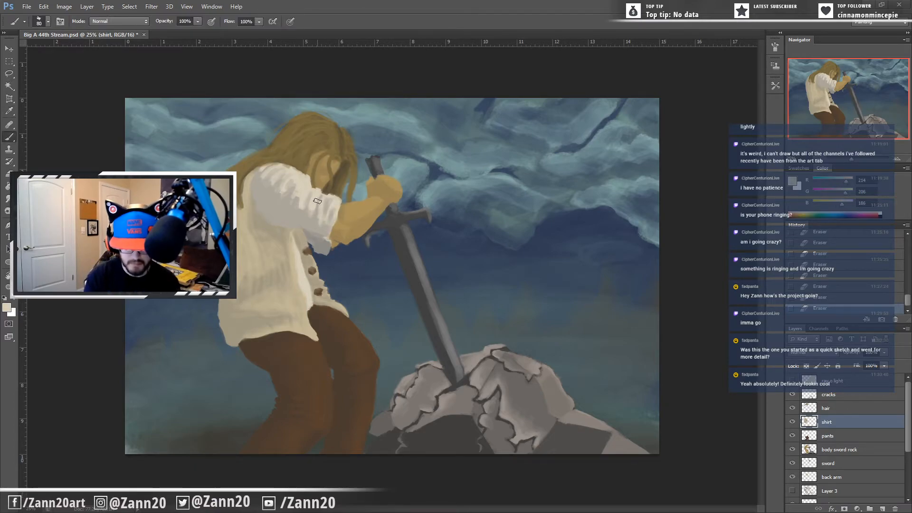
drag(291, 169, 270, 182)
mouse_move(274, 178)
mouse_down()
mouse_move(280, 165)
mouse_move(290, 176)
mouse_up()
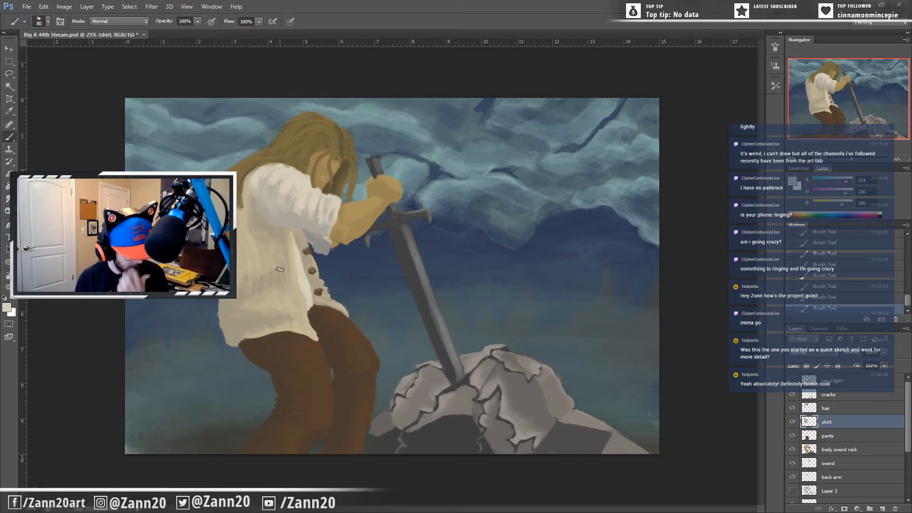
Step: Sample the brown beside the face and adjust it to a muted, darker brown as the foreground colour
alt+click(330, 167)
click(7, 308)
drag(116, 126, 99, 137)
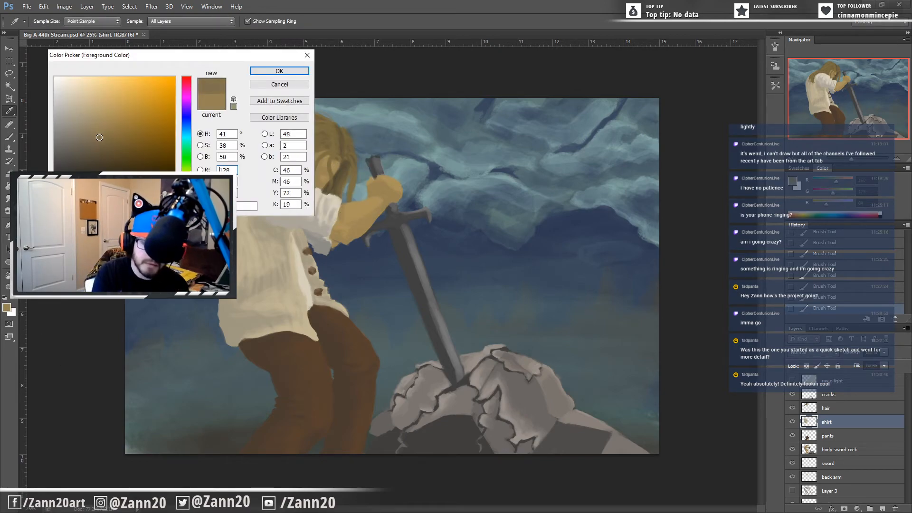
click(265, 71)
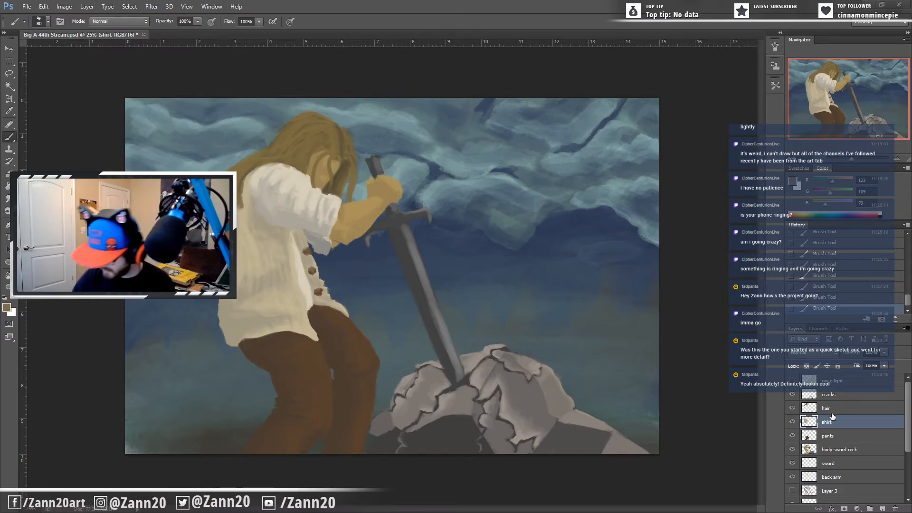
Step: Try to paint shadow on the lower face on the body sword rock layer
click(830, 450)
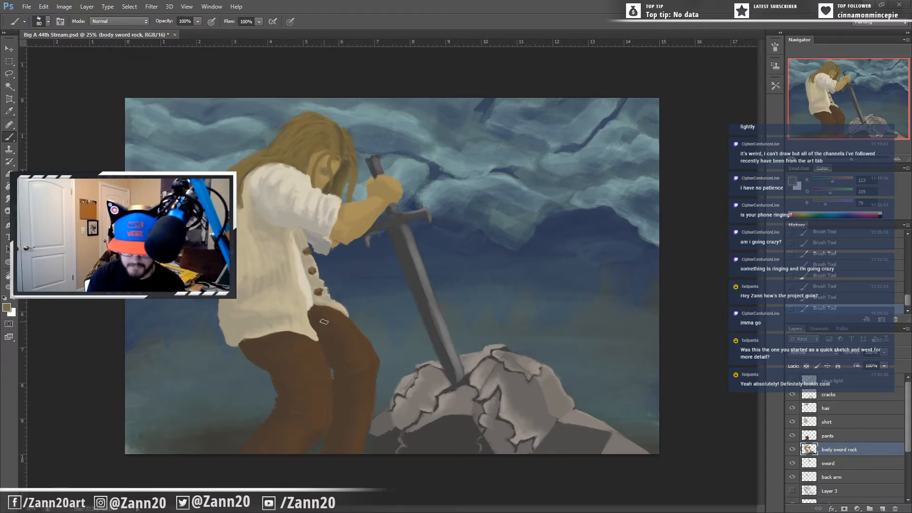
click(326, 181)
drag(327, 180, 327, 185)
key(ctrl+z)
key(ctrl+alt+z)
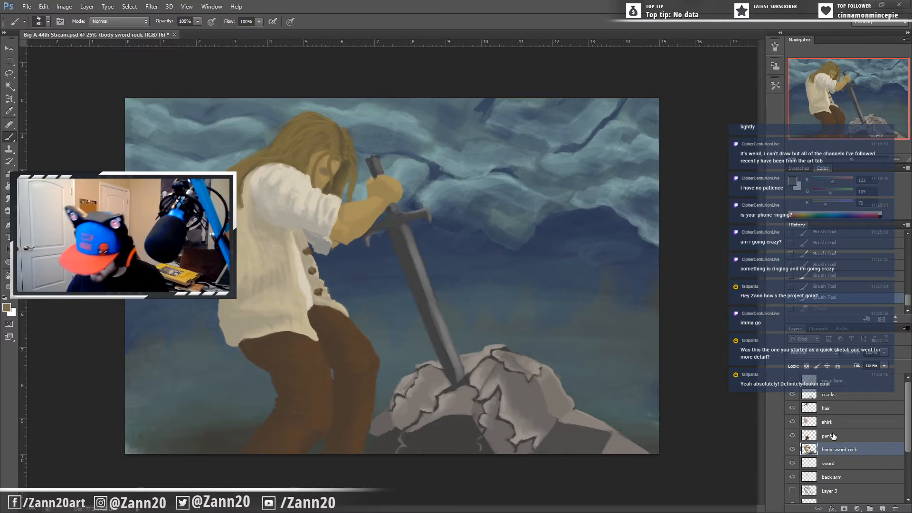
Step: On the hair layer, erase small bits of hair around the chin and the shirt collar
click(833, 410)
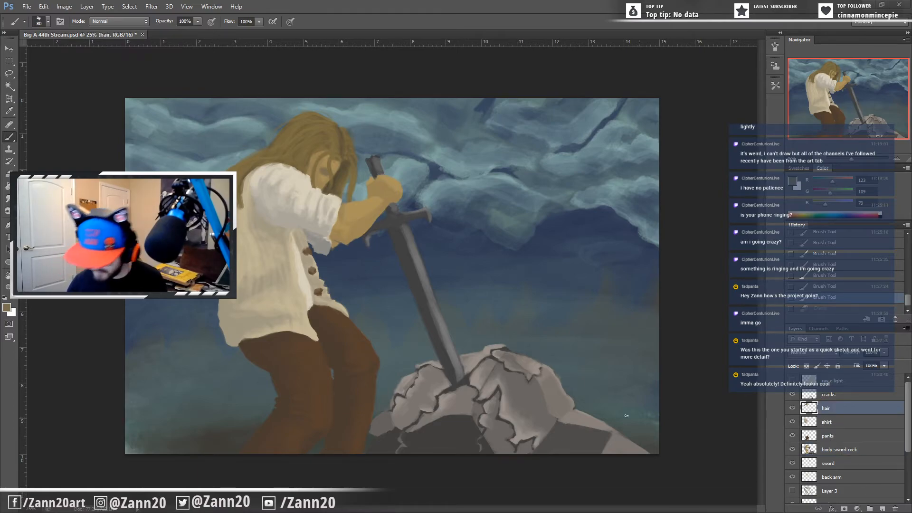
click(325, 187)
click(326, 187)
click(325, 188)
click(324, 189)
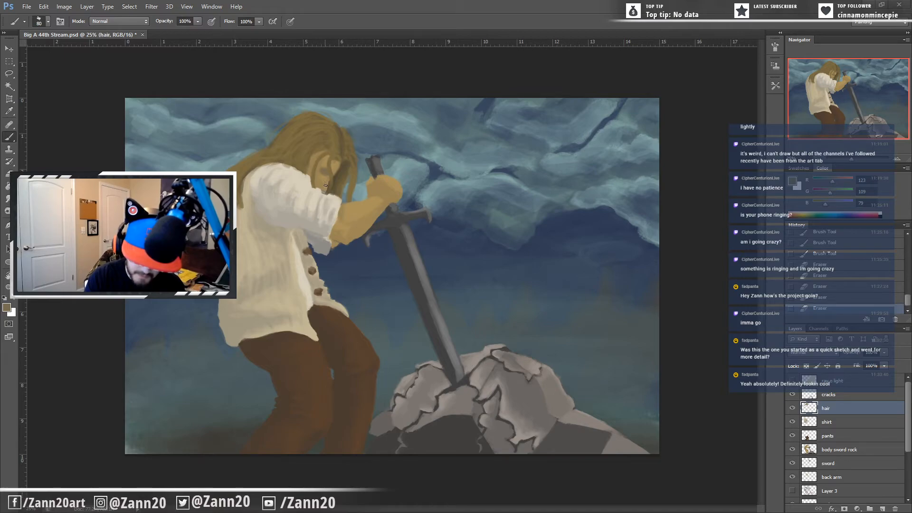
click(326, 195)
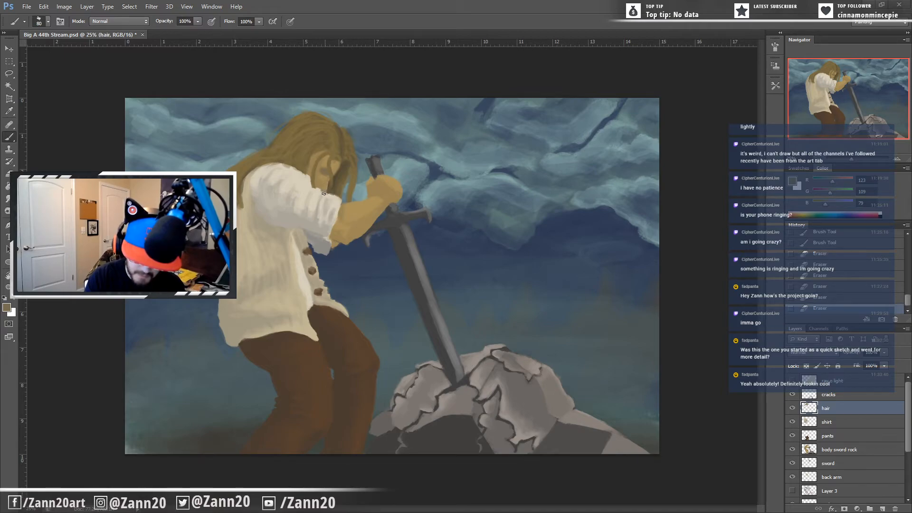
click(309, 189)
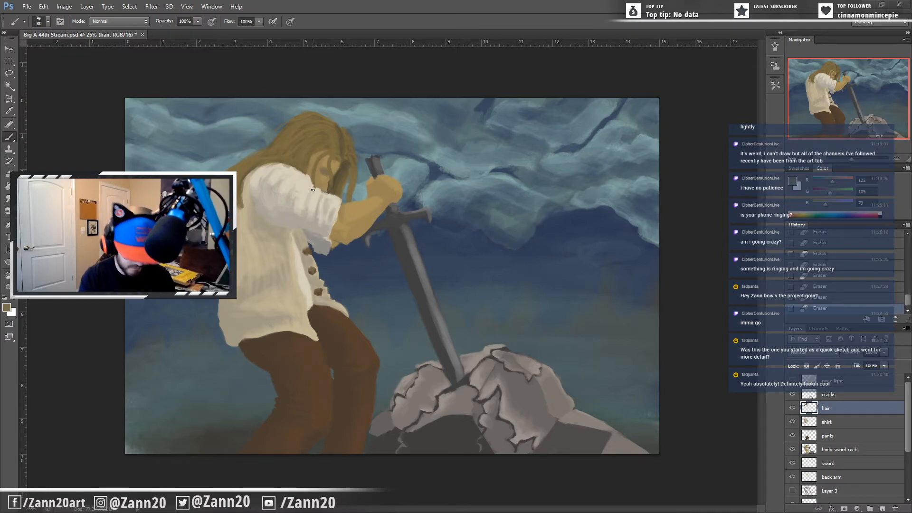
Step: Sample the darker brown beside the face and paint thin hair strands from the cheek down along the collar
alt+click(317, 165)
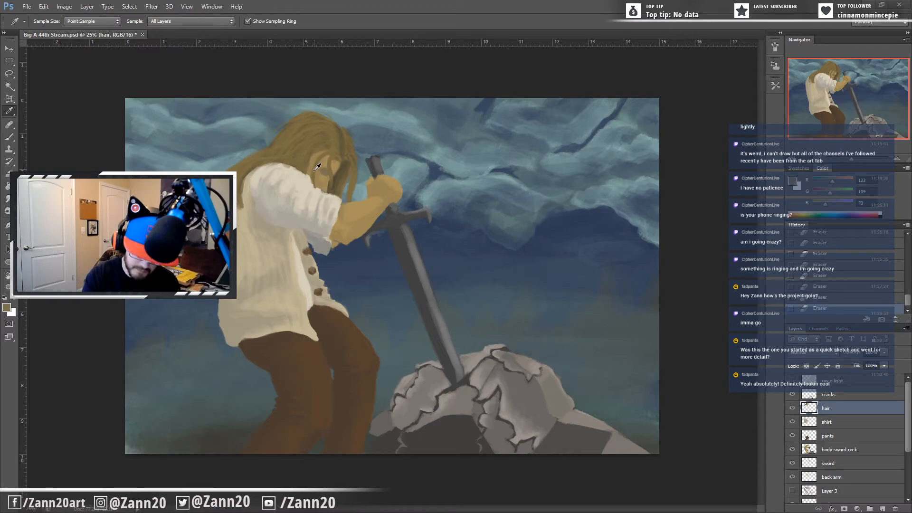
key([)
key([)
key([)
key([)
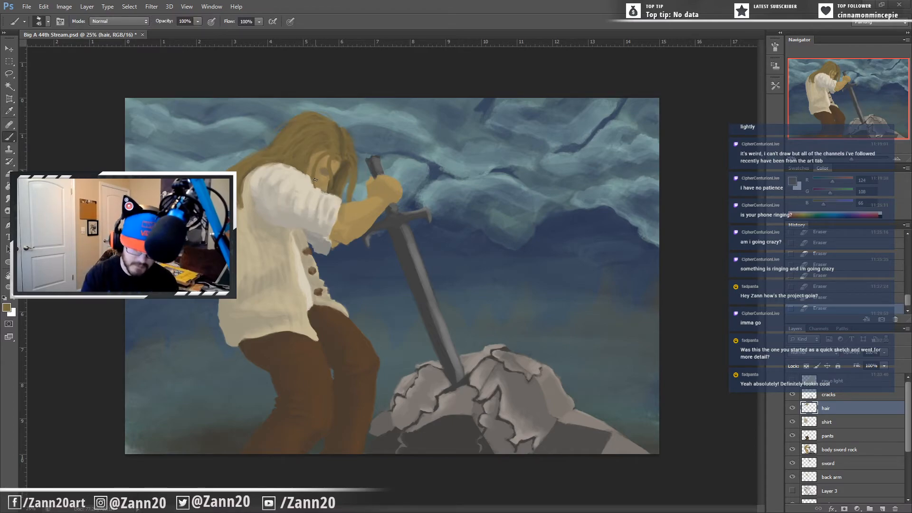
drag(319, 168, 323, 182)
mouse_move(321, 183)
mouse_down()
mouse_move(278, 165)
mouse_move(298, 173)
mouse_up()
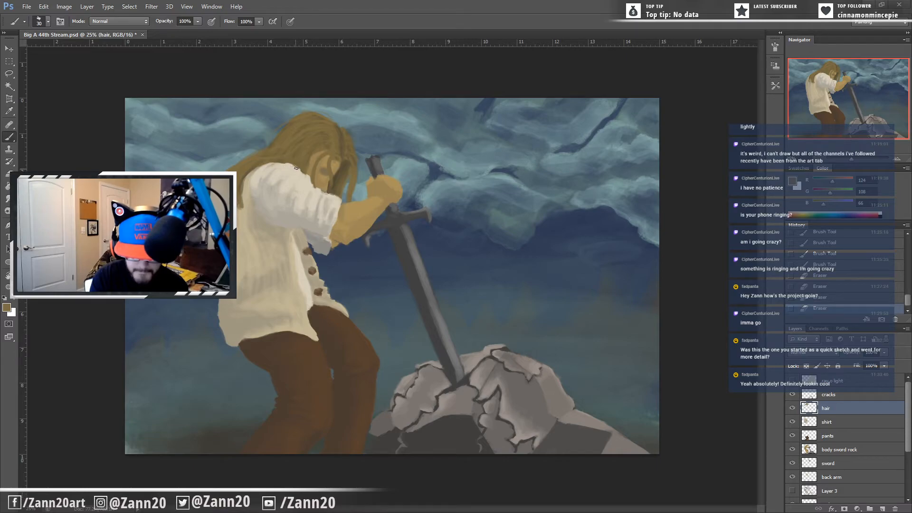
Step: Refine the hair's lower edge where it meets the shoulder with small eraser and brush strokes
drag(277, 164, 275, 167)
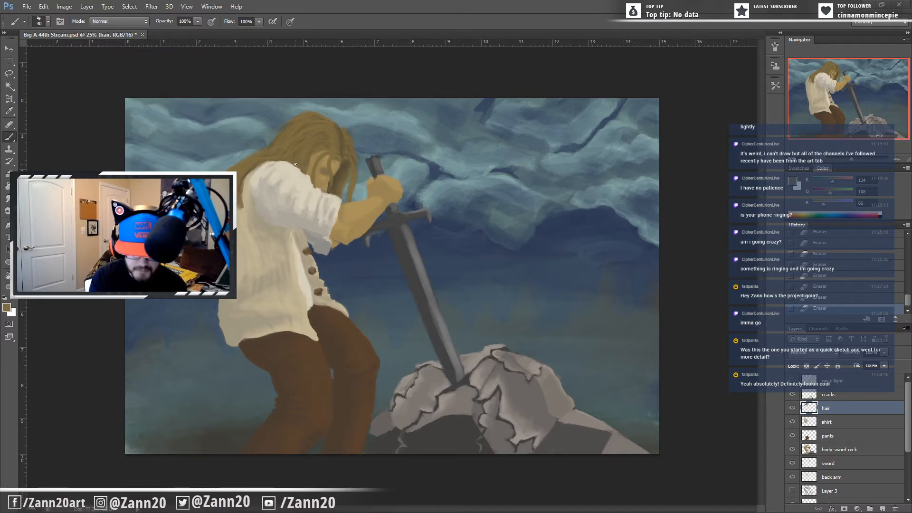
drag(294, 163, 295, 162)
drag(300, 155, 290, 169)
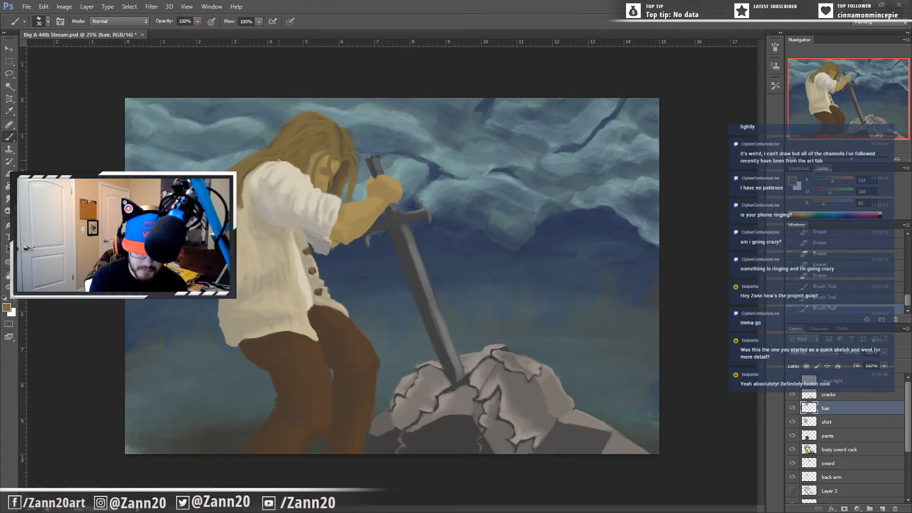
Step: Erase the hair overlapping the top of the shoulder and the upper back on the hair layer
click(271, 161)
click(272, 161)
click(272, 160)
click(272, 160)
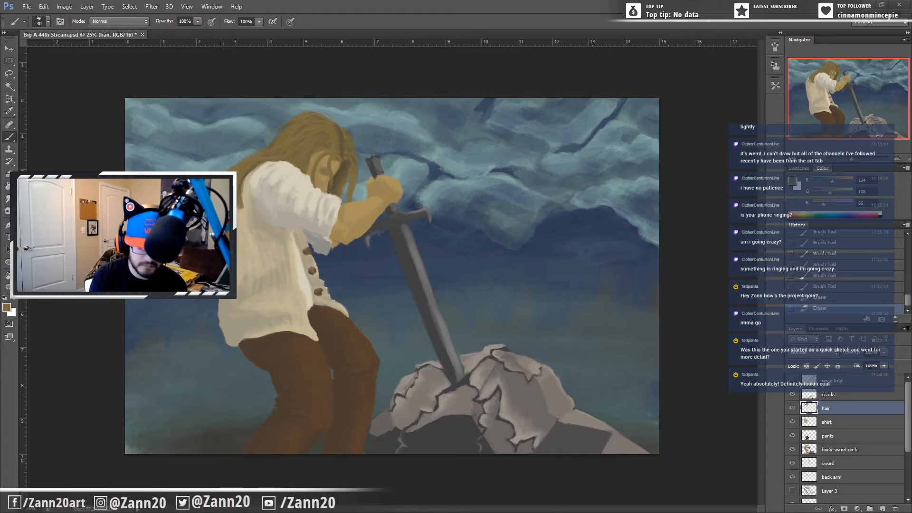
click(237, 177)
mouse_move(243, 175)
mouse_down()
mouse_move(239, 201)
mouse_move(237, 183)
mouse_up()
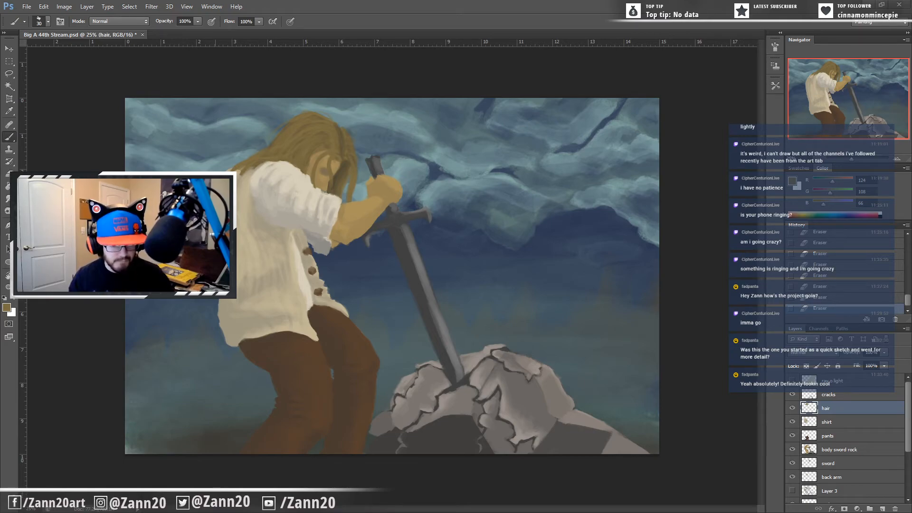
Step: On the shirt layer, sample the beige at the upper back and paint the shirt's back edge below the hair
click(811, 427)
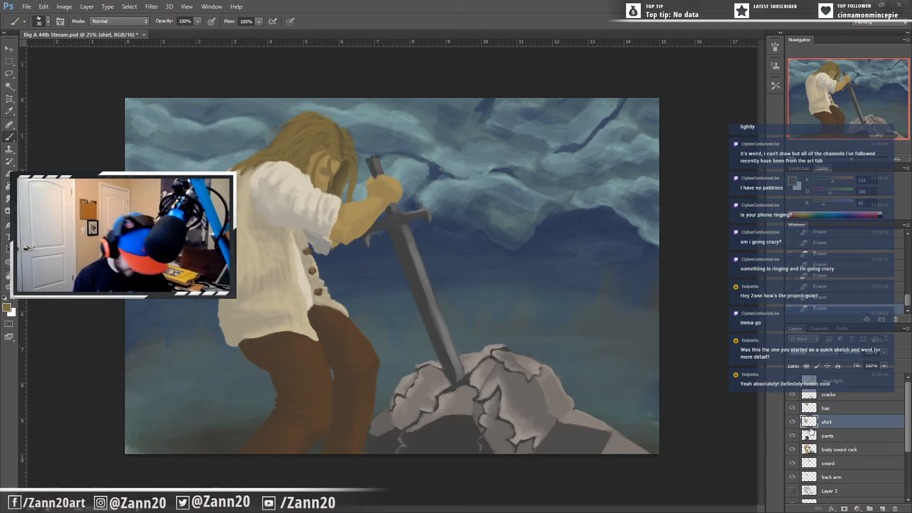
key(i)
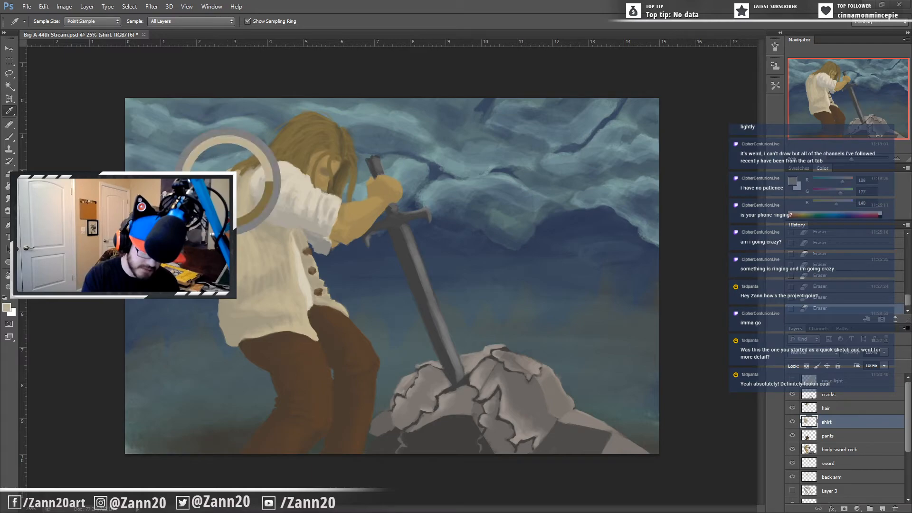
key(b)
drag(237, 174, 239, 172)
drag(236, 172, 227, 173)
drag(227, 172, 225, 173)
drag(225, 172, 221, 176)
drag(219, 176, 217, 178)
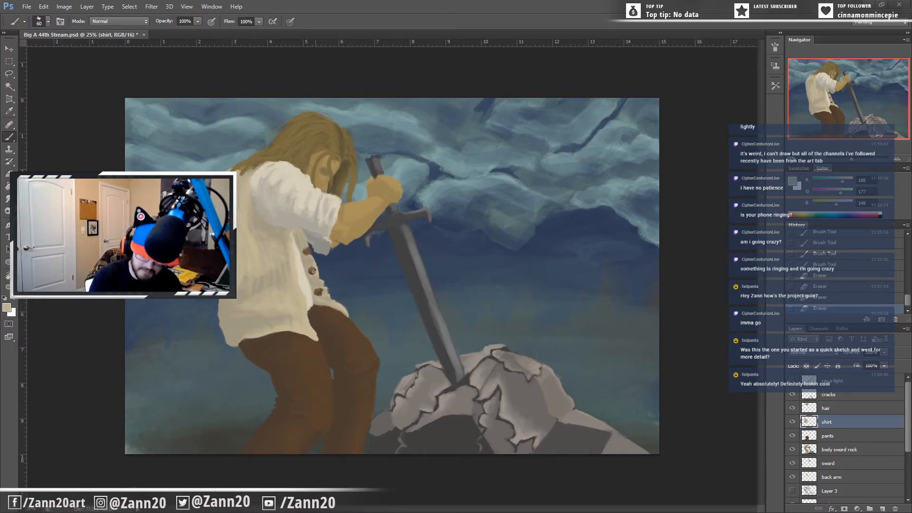
Step: Sample the grey shadow under the sleeve and paint shading down the shirt's front opening beside the buttons
key(i)
alt+click(288, 223)
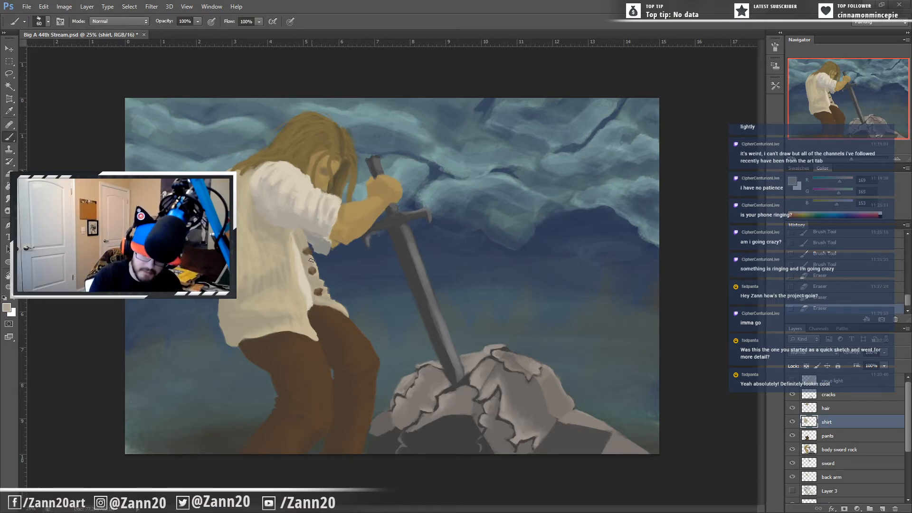
drag(296, 250, 308, 285)
mouse_move(306, 282)
mouse_down()
mouse_move(310, 291)
mouse_move(299, 265)
mouse_move(302, 283)
mouse_up()
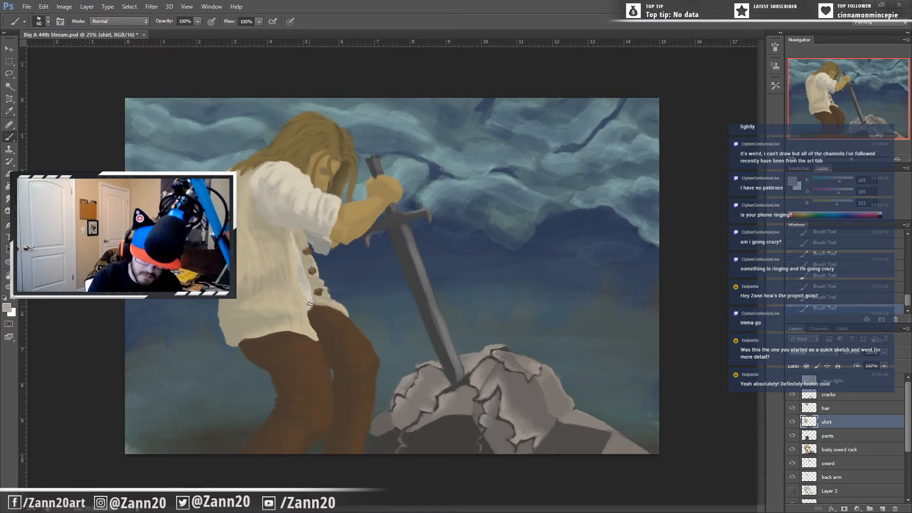
Step: Erase a stray spot along the shirt's lower front hem, and show and select the ray o light layer
click(304, 337)
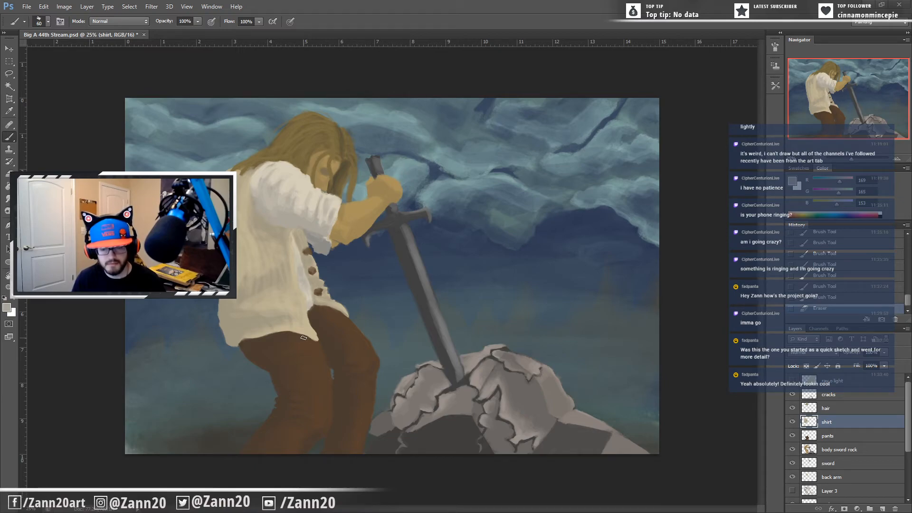
click(792, 380)
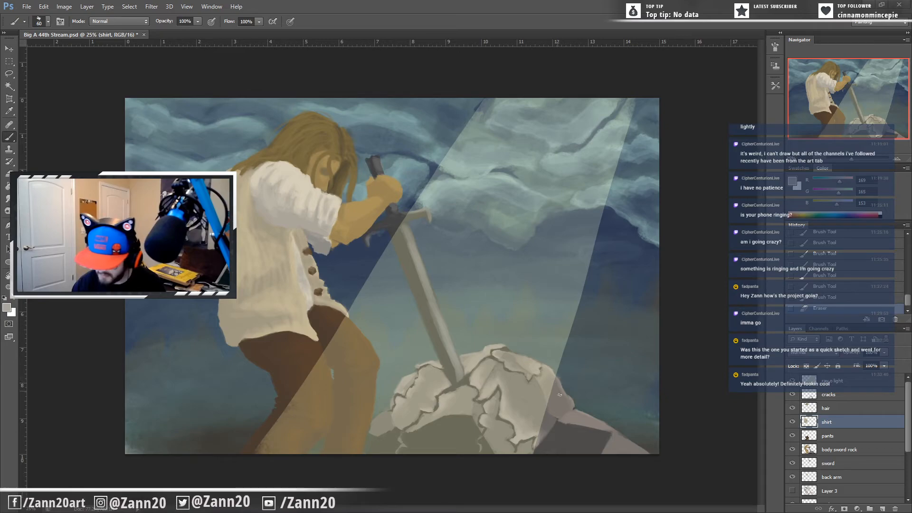
click(844, 380)
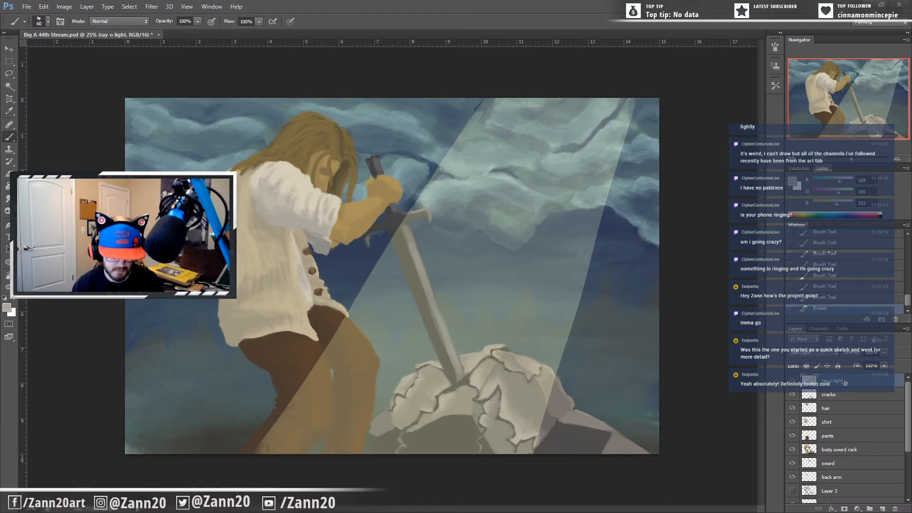
Step: Erase the light ray from the sword's crossguard and down the shaded side of the blade
drag(403, 218, 421, 216)
drag(413, 218, 419, 215)
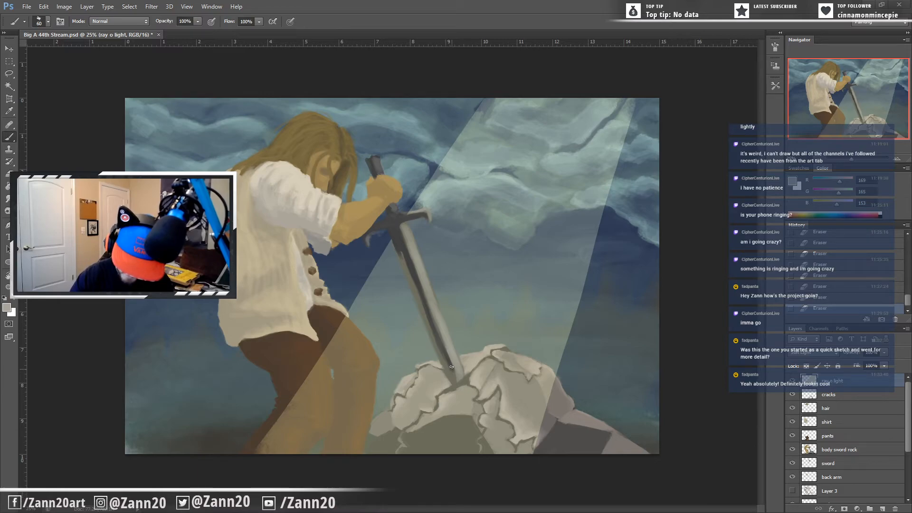
mouse_move(452, 373)
mouse_down()
mouse_move(429, 321)
mouse_move(440, 346)
mouse_up()
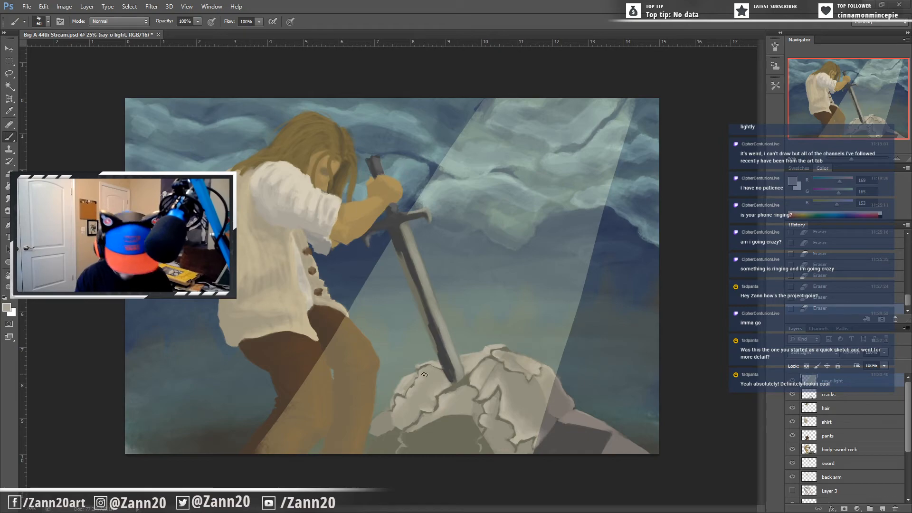
Step: Undo and redo the last eraser strokes on the sword blade to compare the result
key(ctrl+alt+z)
key(ctrl+alt+z)
key(ctrl+alt+z)
key(ctrl+alt+z)
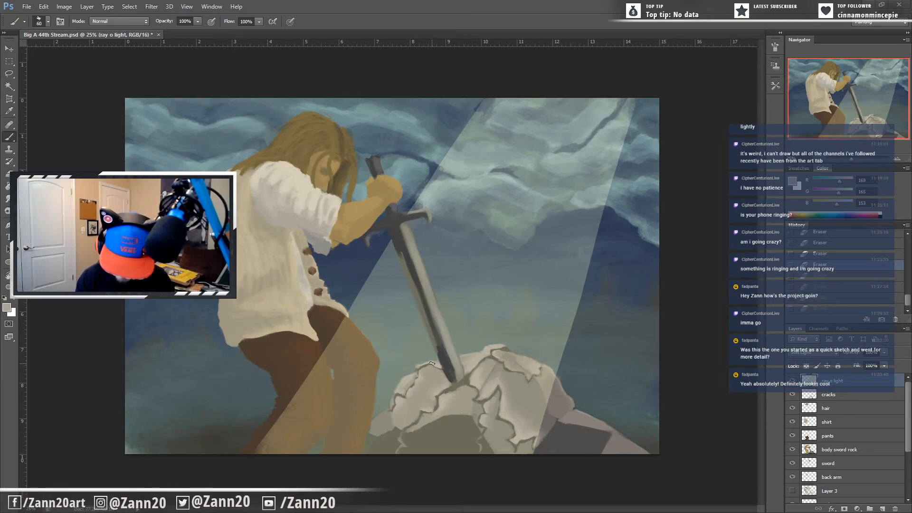
key(ctrl+shift+z)
key(ctrl+shift+z)
key(ctrl+shift+z)
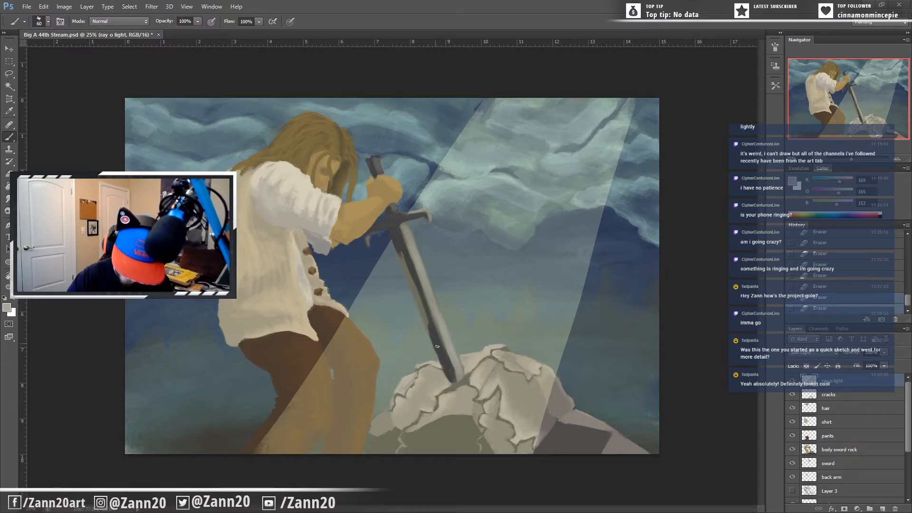
Step: Erase the remaining patches of light along the blade's shaded edge, from the crossguard down to the rock
mouse_move(410, 279)
mouse_down()
mouse_move(426, 312)
mouse_move(419, 287)
mouse_up()
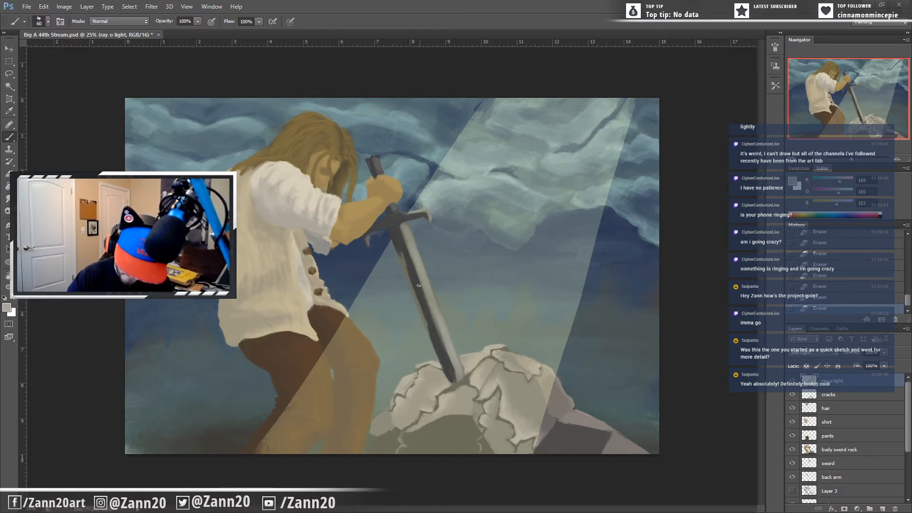
drag(427, 319, 418, 299)
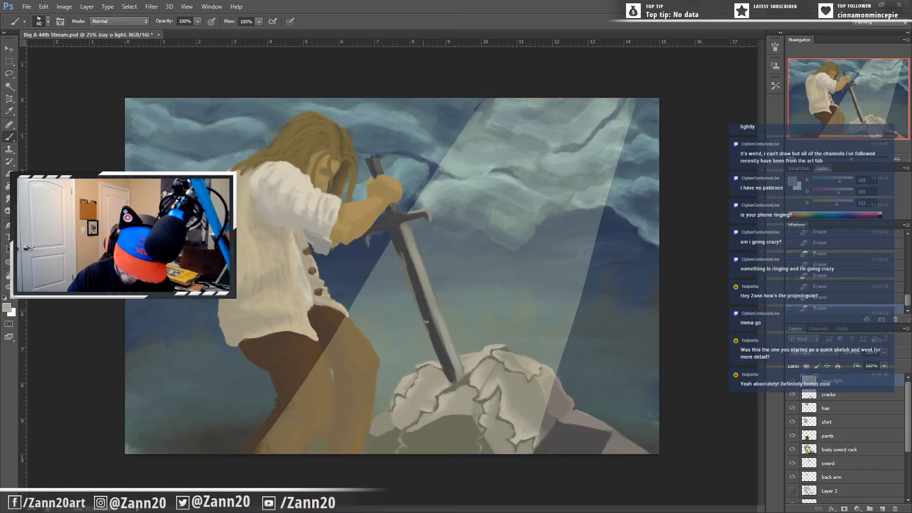
drag(402, 250, 415, 298)
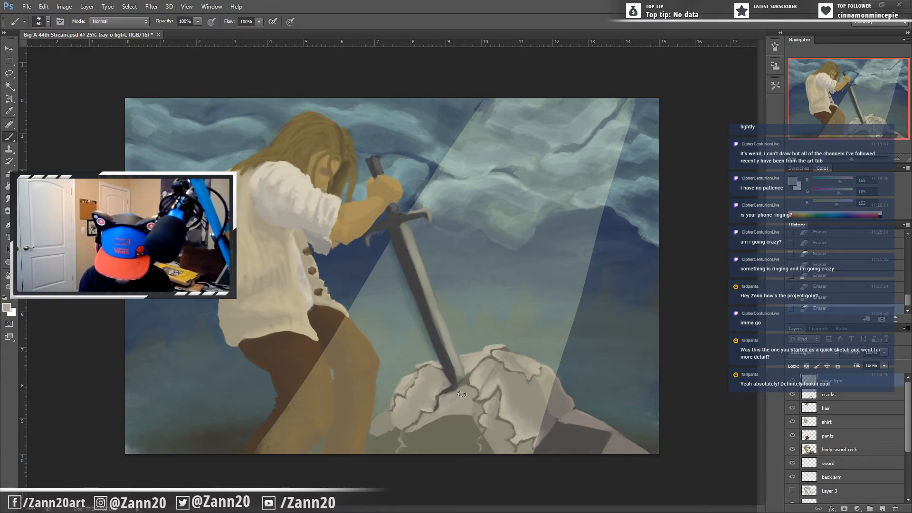
Step: Erase the light ray from the rock's dark base and the shaded faces below the sword's tip
mouse_move(443, 404)
mouse_down()
mouse_move(471, 405)
mouse_move(443, 414)
mouse_move(443, 394)
mouse_move(411, 429)
mouse_move(436, 419)
mouse_move(404, 436)
mouse_move(410, 453)
mouse_move(399, 433)
mouse_up()
mouse_move(386, 452)
mouse_down()
mouse_move(393, 432)
mouse_move(373, 455)
mouse_move(429, 423)
mouse_move(419, 429)
mouse_move(464, 385)
mouse_move(462, 397)
mouse_move(464, 388)
mouse_move(472, 396)
mouse_move(453, 397)
mouse_move(440, 420)
mouse_move(446, 435)
mouse_move(467, 405)
mouse_move(465, 413)
mouse_move(477, 408)
mouse_move(466, 422)
mouse_move(480, 409)
mouse_move(464, 437)
mouse_move(475, 414)
mouse_move(467, 437)
mouse_move(471, 424)
mouse_move(477, 448)
mouse_move(456, 441)
mouse_move(471, 425)
mouse_move(416, 452)
mouse_move(452, 410)
mouse_move(416, 460)
mouse_move(452, 442)
mouse_move(446, 463)
mouse_move(500, 450)
mouse_move(485, 425)
mouse_move(499, 457)
mouse_up()
mouse_move(484, 421)
mouse_down()
mouse_move(497, 394)
mouse_move(491, 429)
mouse_move(505, 425)
mouse_move(498, 422)
mouse_move(505, 439)
mouse_move(542, 388)
mouse_move(499, 459)
mouse_move(505, 434)
mouse_move(496, 436)
mouse_move(508, 454)
mouse_move(530, 441)
mouse_move(528, 452)
mouse_move(531, 439)
mouse_move(528, 453)
mouse_move(538, 438)
mouse_up()
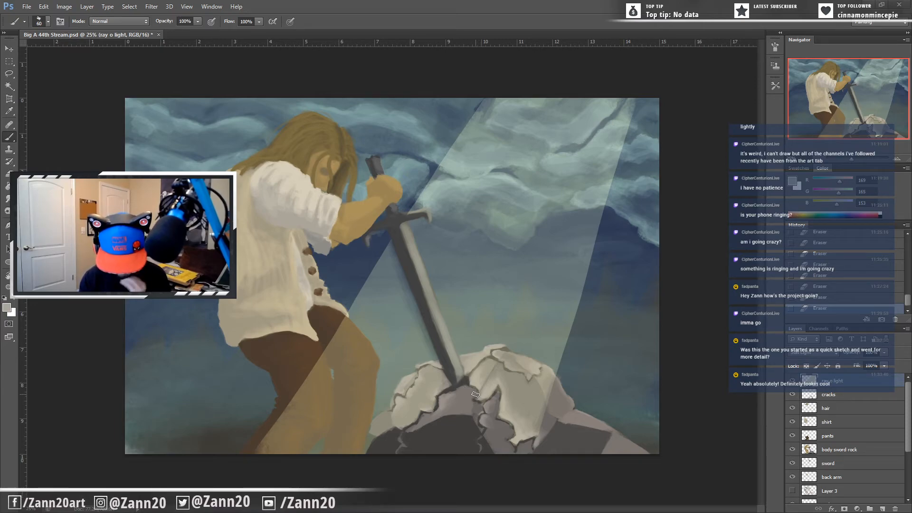
Step: Undo and redo the last eraser strokes on the rock to compare its shading
key(ctrl+alt+z)
key(ctrl+alt+z)
key(ctrl+alt+z)
key(ctrl+alt+z)
key(ctrl+alt+z)
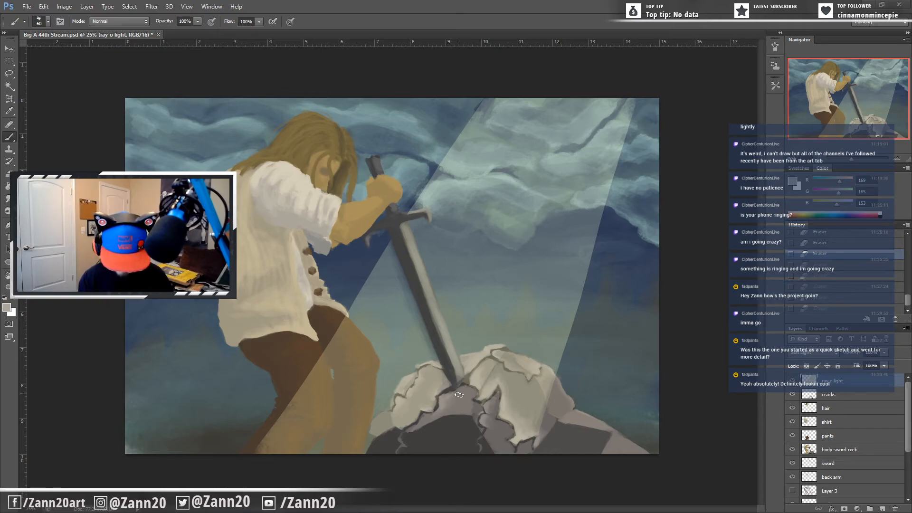
key(ctrl+shift+z)
key(ctrl+shift+z)
key(ctrl+shift+z)
key(ctrl+shift+z)
key(ctrl+shift+z)
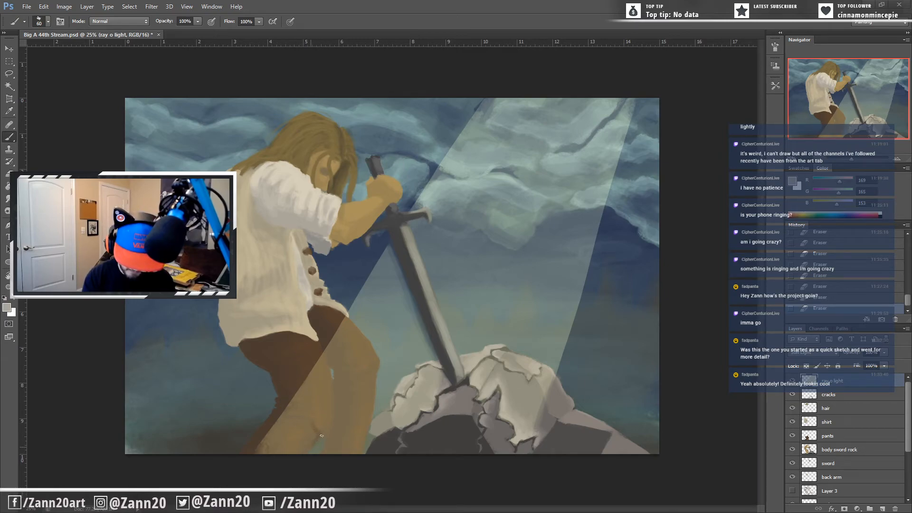
Step: Erase the light ray from both legs of the brown pants, including the front thigh and its outer edge
mouse_move(322, 436)
mouse_down()
mouse_move(311, 449)
mouse_move(315, 425)
mouse_move(304, 449)
mouse_up()
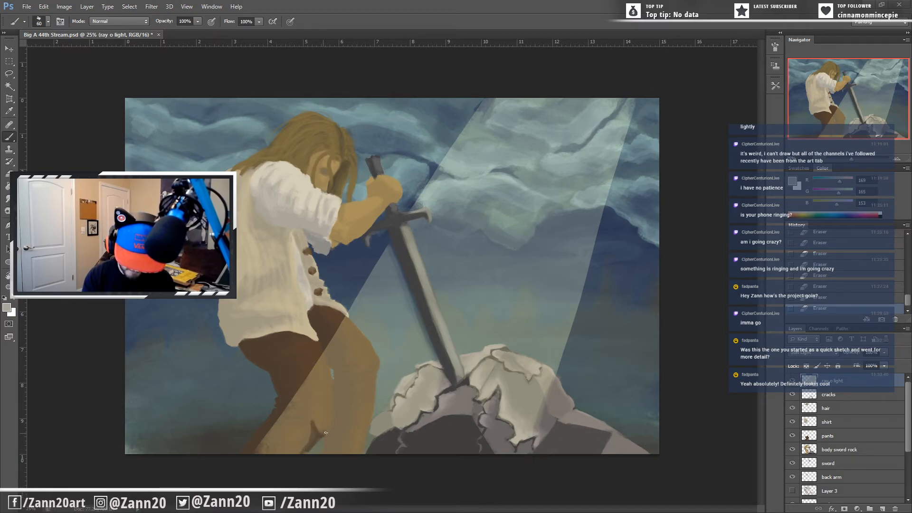
mouse_move(302, 452)
mouse_down()
mouse_move(313, 427)
mouse_move(290, 418)
mouse_move(304, 420)
mouse_move(287, 406)
mouse_move(306, 407)
mouse_move(303, 383)
mouse_up()
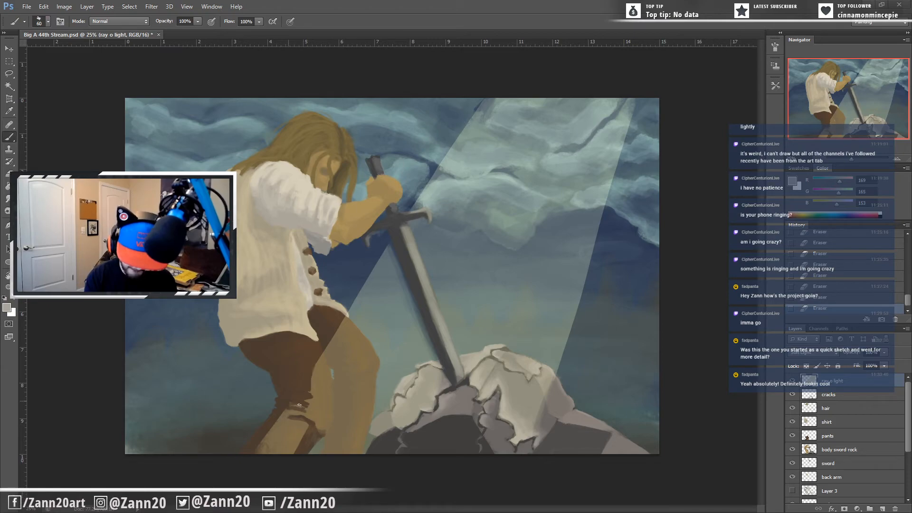
mouse_move(299, 409)
mouse_down()
mouse_move(276, 412)
mouse_move(300, 410)
mouse_move(262, 429)
mouse_move(240, 477)
mouse_move(289, 421)
mouse_move(283, 416)
mouse_move(253, 456)
mouse_move(273, 421)
mouse_up()
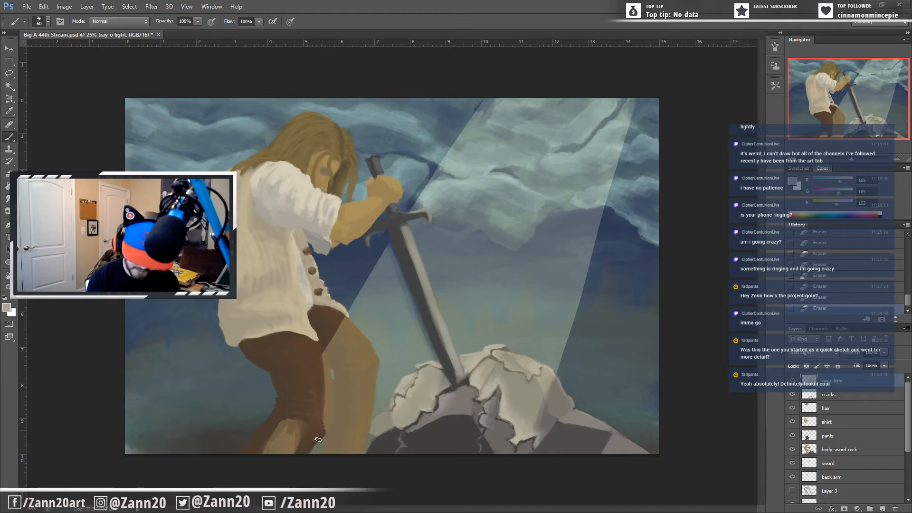
drag(281, 426, 295, 447)
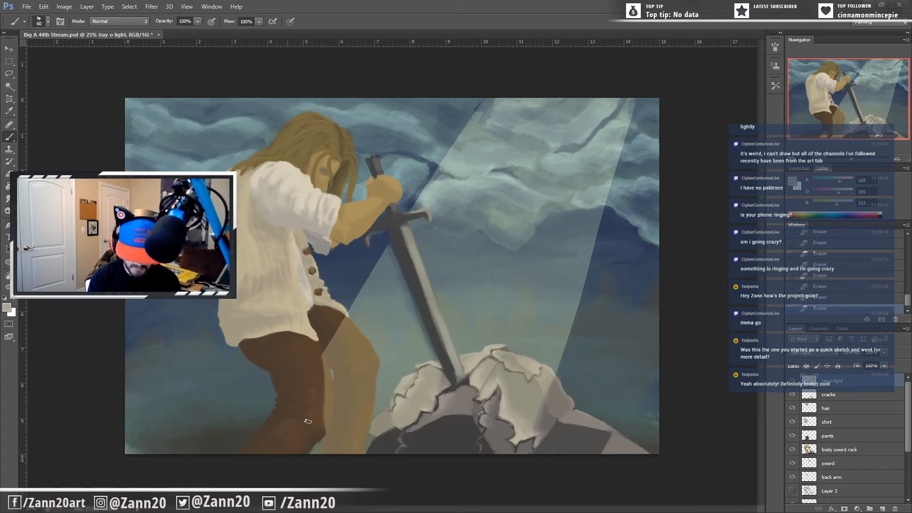
mouse_move(327, 339)
mouse_down()
mouse_move(331, 368)
mouse_move(327, 348)
mouse_move(333, 367)
mouse_move(338, 338)
mouse_move(339, 425)
mouse_move(335, 394)
mouse_move(338, 432)
mouse_move(336, 376)
mouse_move(323, 448)
mouse_up()
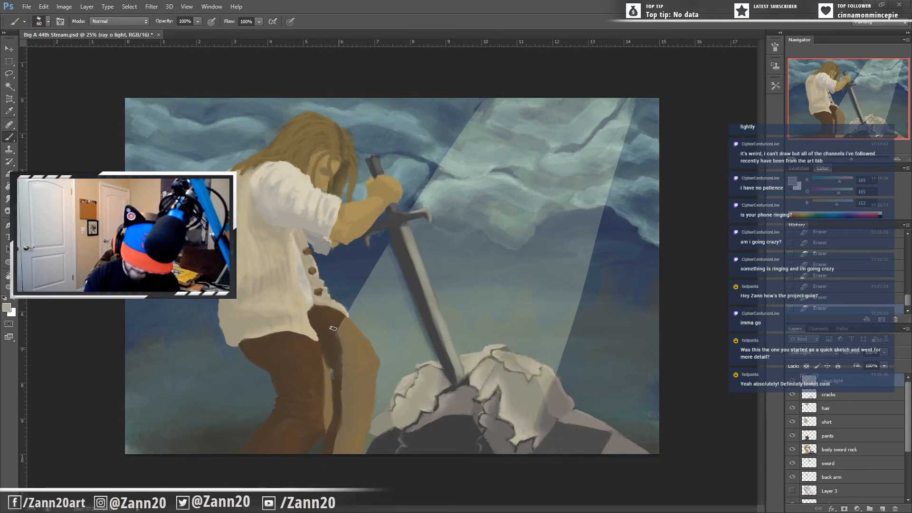
mouse_move(340, 366)
mouse_down()
mouse_move(338, 320)
mouse_move(338, 351)
mouse_move(358, 372)
mouse_move(341, 330)
mouse_move(352, 355)
mouse_move(339, 346)
mouse_move(350, 362)
mouse_move(342, 388)
mouse_move(355, 377)
mouse_move(349, 409)
mouse_move(342, 391)
mouse_move(344, 381)
mouse_move(340, 428)
mouse_move(344, 388)
mouse_move(344, 439)
mouse_move(349, 426)
mouse_move(351, 435)
mouse_move(334, 444)
mouse_move(347, 340)
mouse_move(340, 329)
mouse_move(343, 366)
mouse_move(338, 322)
mouse_move(348, 357)
mouse_move(339, 318)
mouse_move(353, 353)
mouse_move(339, 316)
mouse_move(363, 355)
mouse_move(345, 320)
mouse_up()
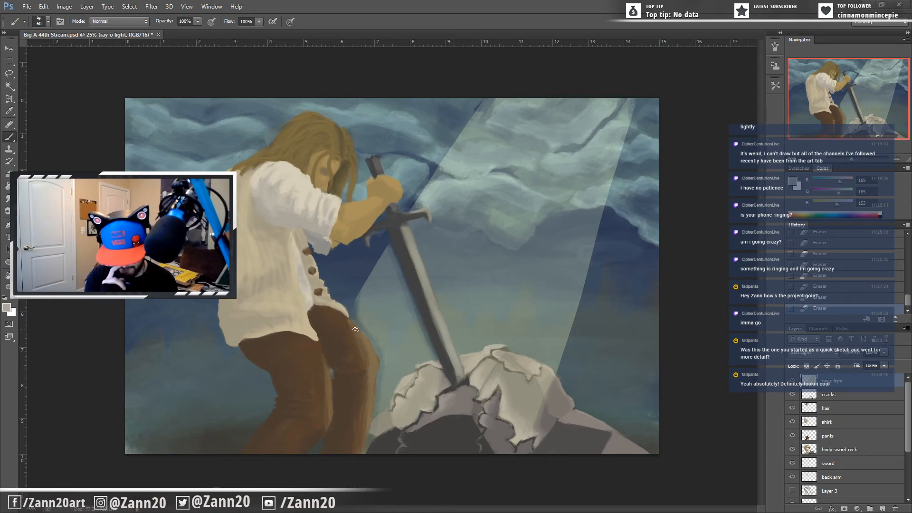
Step: Undo the last eraser strokes on the ray beside the front thigh and redo part of them
key(ctrl+alt+z)
key(ctrl+alt+z)
key(ctrl+alt+z)
key(ctrl+alt+z)
key(ctrl+alt+z)
key(ctrl+alt+z)
key(ctrl+alt+z)
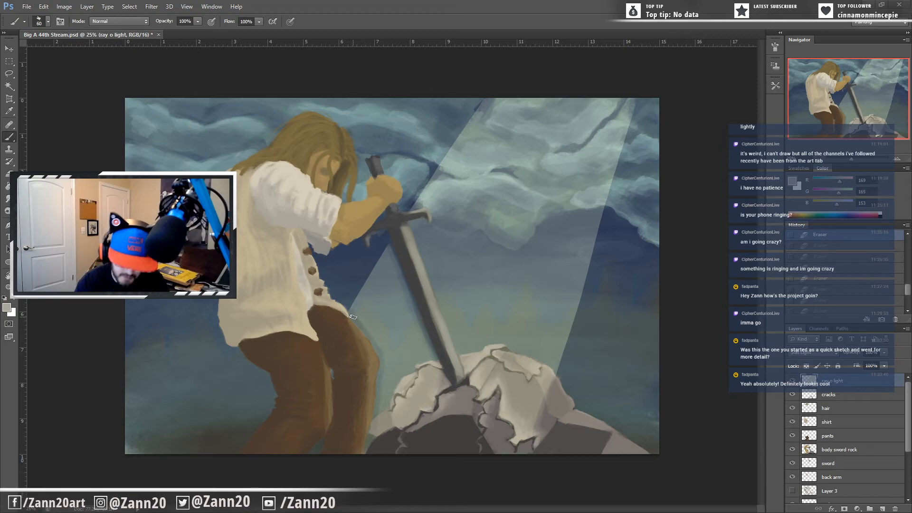
key(ctrl+shift+z)
key(ctrl+shift+z)
key(ctrl+shift+z)
key(ctrl+shift+z)
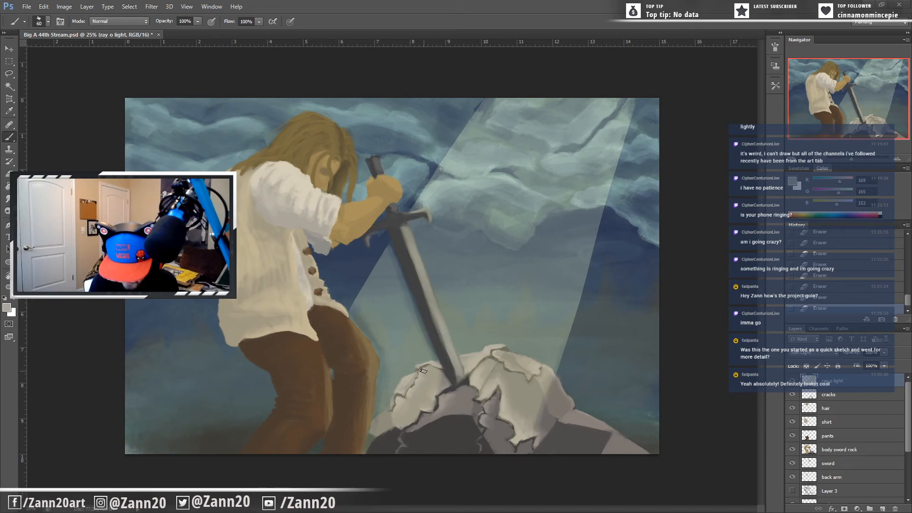
Step: Erase the light from the rock's shaded faces on both sides of the sword and soften the ray's edges
mouse_move(427, 371)
mouse_down()
mouse_move(398, 396)
mouse_move(390, 424)
mouse_move(402, 409)
mouse_move(377, 433)
mouse_up()
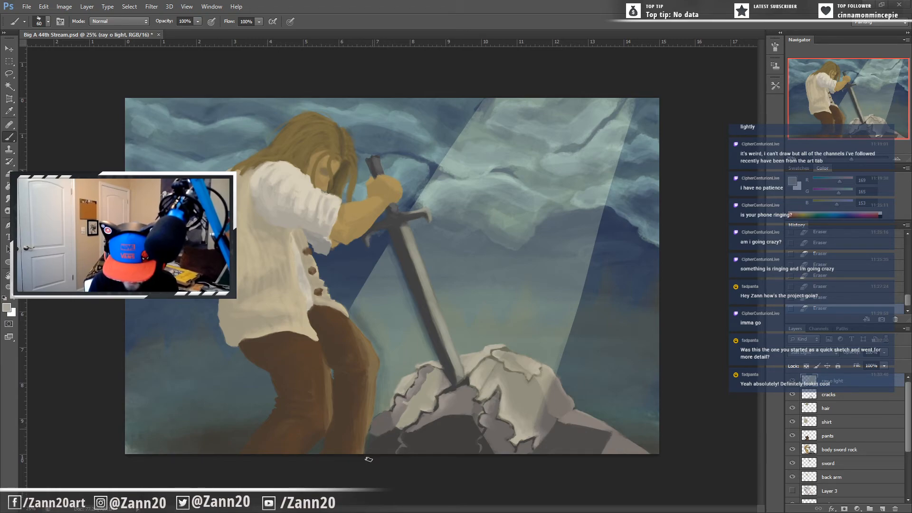
mouse_move(415, 398)
mouse_down()
mouse_move(434, 370)
mouse_move(448, 383)
mouse_move(421, 387)
mouse_move(426, 376)
mouse_move(438, 387)
mouse_move(433, 411)
mouse_move(439, 401)
mouse_move(404, 417)
mouse_up()
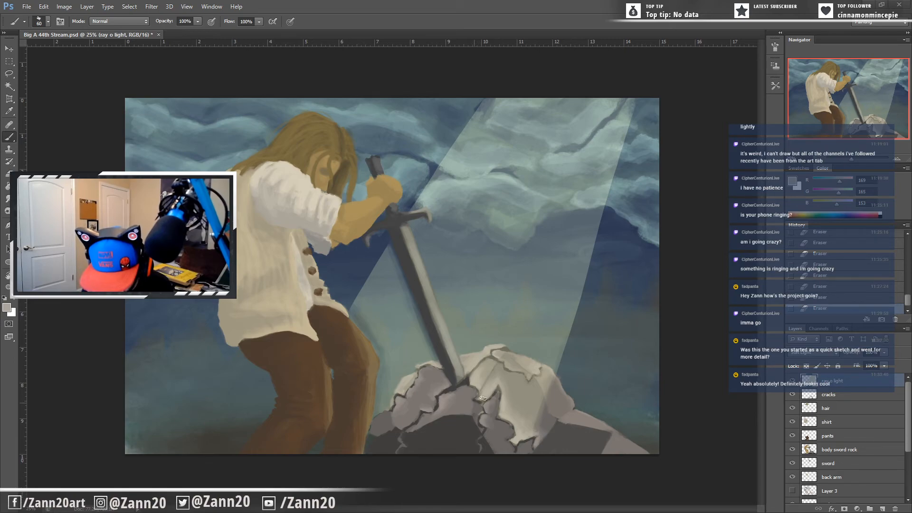
mouse_move(479, 404)
mouse_down()
mouse_move(496, 374)
mouse_move(476, 385)
mouse_move(479, 371)
mouse_up()
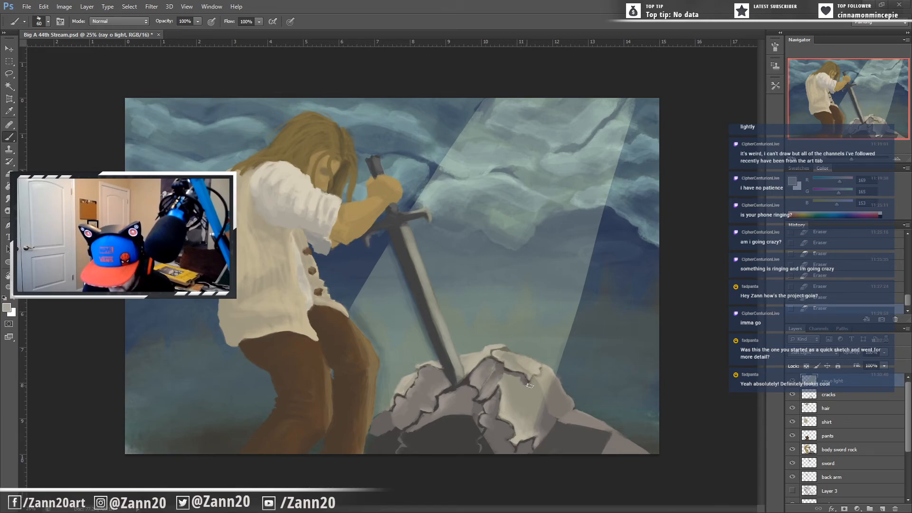
mouse_move(529, 390)
mouse_down()
mouse_move(547, 426)
mouse_move(545, 417)
mouse_move(543, 437)
mouse_move(521, 455)
mouse_move(538, 434)
mouse_move(519, 438)
mouse_move(533, 415)
mouse_move(515, 415)
mouse_move(530, 410)
mouse_move(505, 418)
mouse_move(530, 403)
mouse_move(504, 411)
mouse_move(532, 413)
mouse_move(534, 398)
mouse_move(527, 390)
mouse_move(508, 411)
mouse_move(526, 389)
mouse_move(503, 398)
mouse_move(518, 382)
mouse_move(500, 377)
mouse_move(519, 376)
mouse_move(493, 368)
mouse_move(487, 383)
mouse_move(494, 362)
mouse_up()
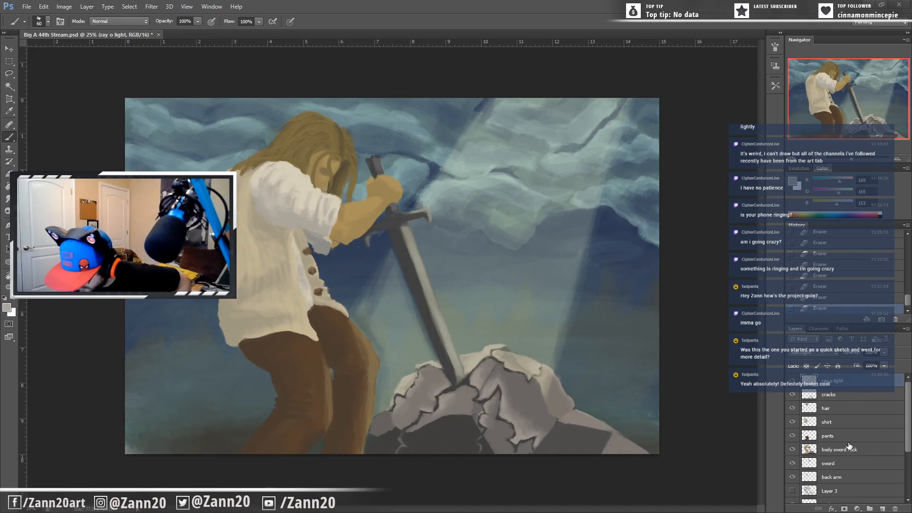
Step: Add a new layer above the pants layer, sample the rock's dark grey and paint the rock's base against the lower leg
click(837, 454)
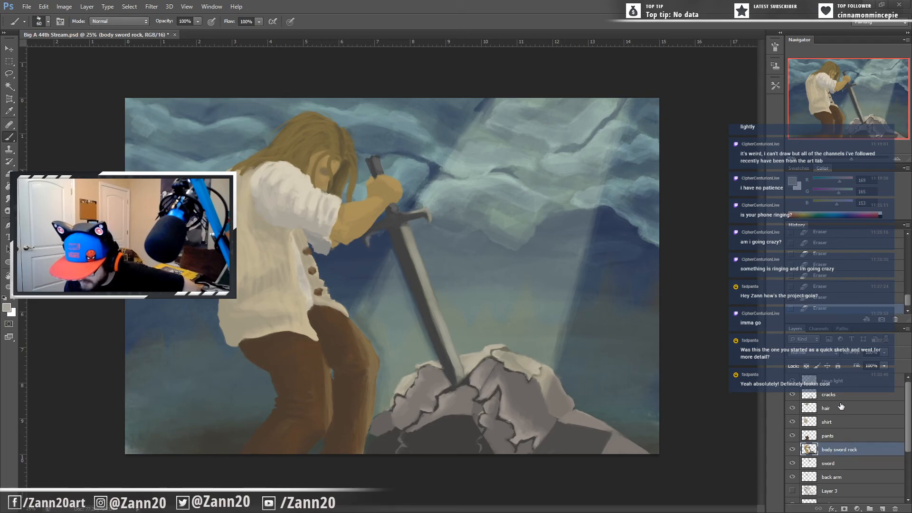
click(838, 435)
click(882, 508)
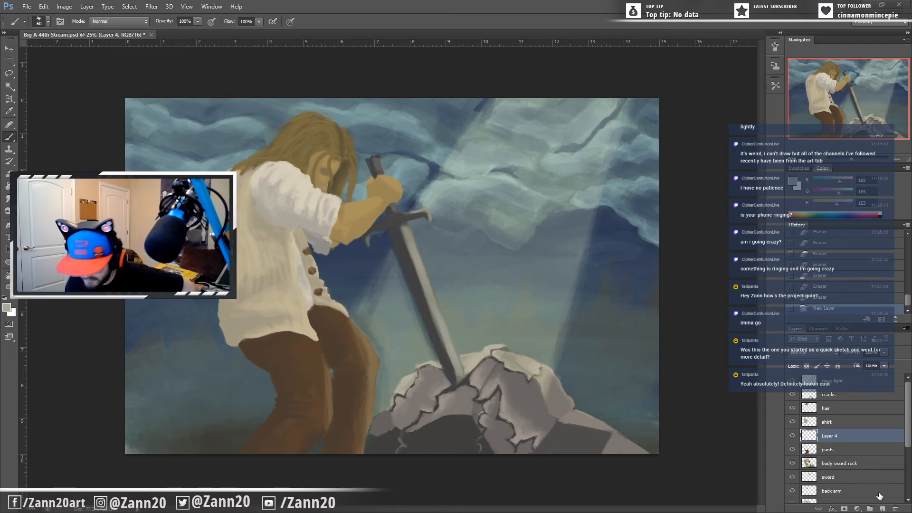
key(i)
click(386, 444)
key(b)
drag(372, 436, 364, 455)
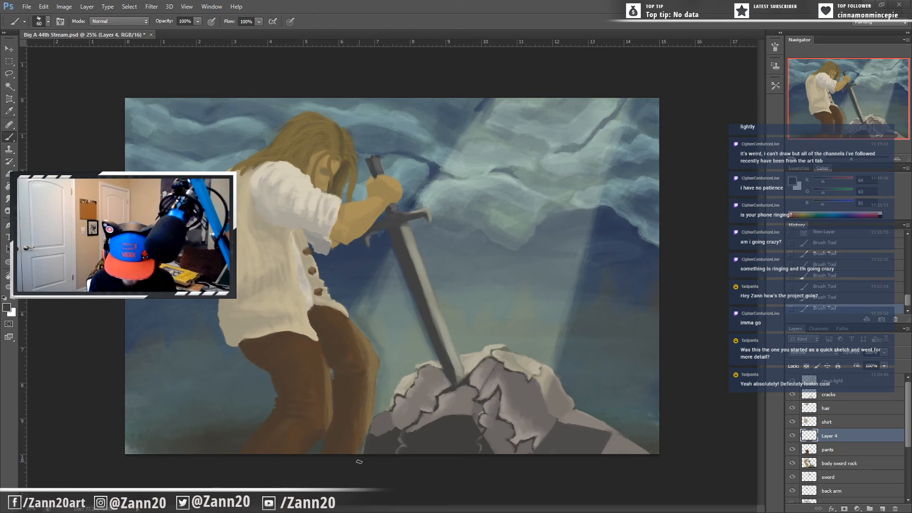
Step: Sample the rock's lighter grey and paint the rock's outer edge beside the calf on the new layer
key(i)
click(379, 415)
key(b)
drag(382, 416, 370, 433)
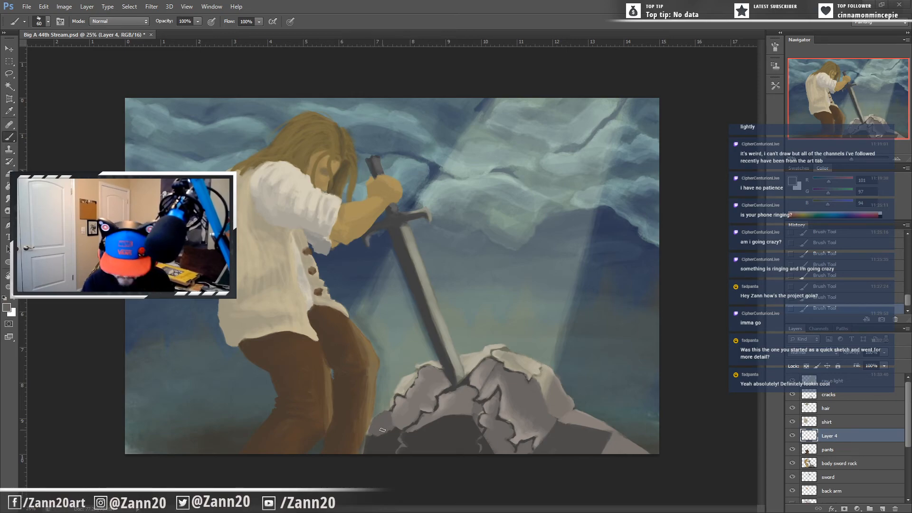
Step: On the ray o light layer, erase the light where the rock's base meets the lower leg
click(842, 382)
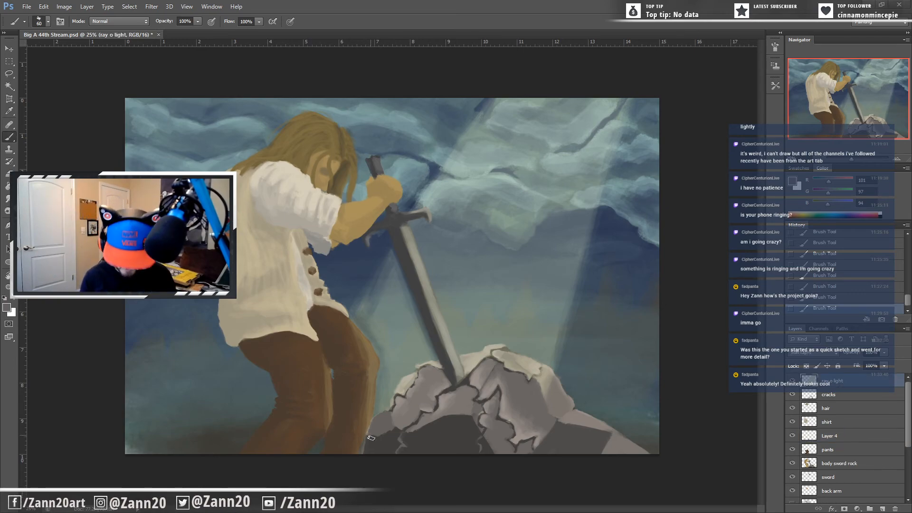
drag(364, 454, 368, 440)
drag(362, 454, 373, 427)
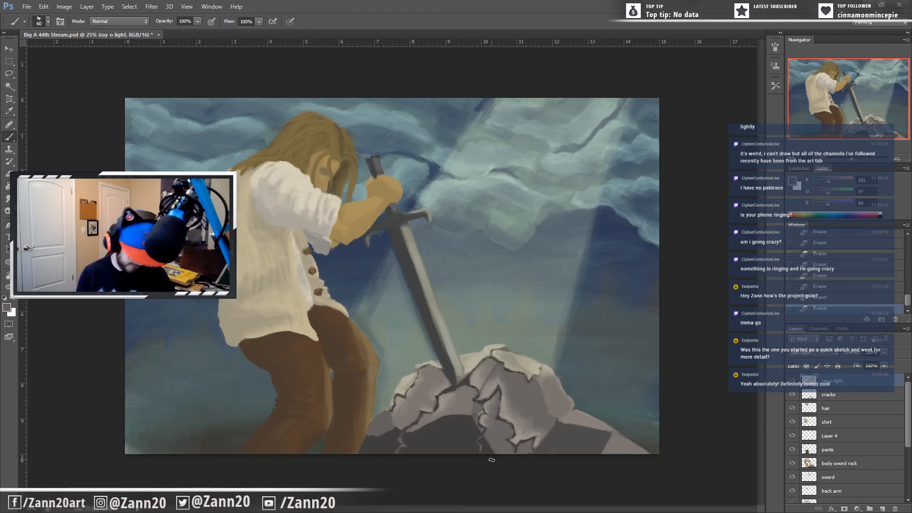
Step: Sample the forearm's skin tone and paint shading on the face on the body sword rock layer
alt+click(363, 223)
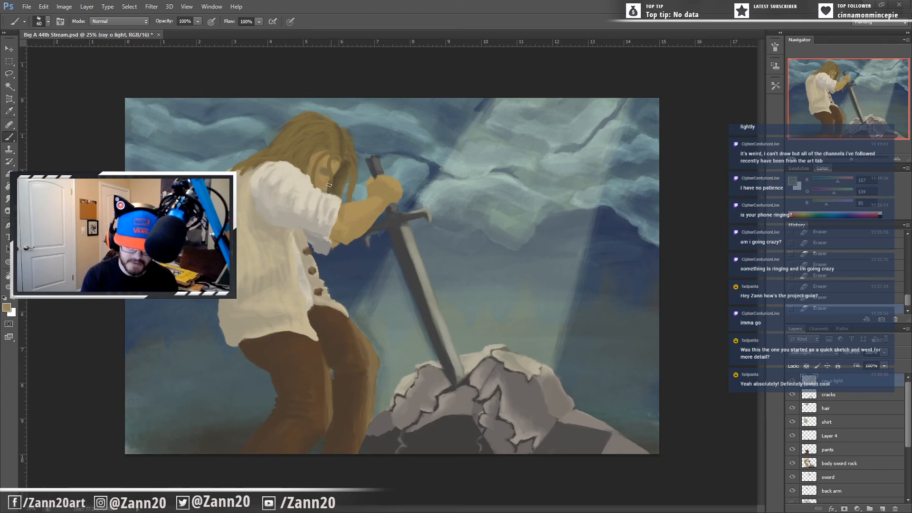
click(835, 463)
drag(335, 163, 324, 151)
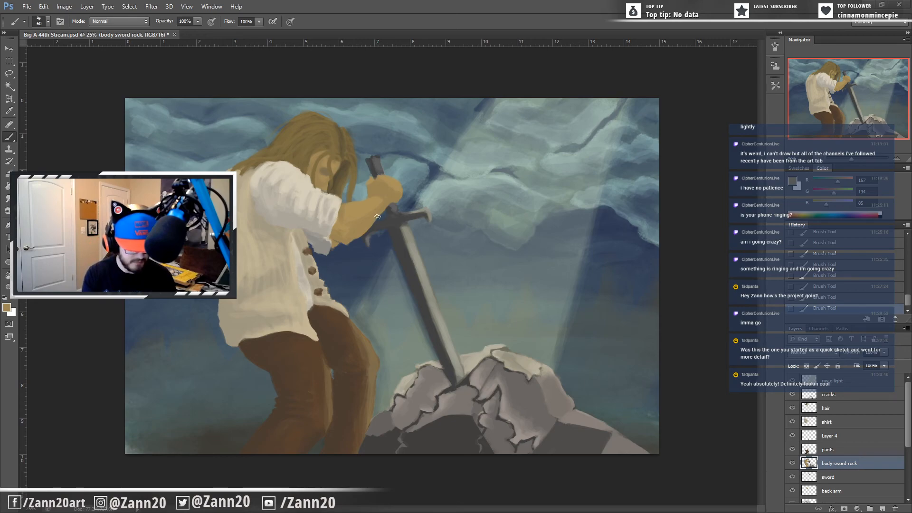
Step: Sample the hand's skin tone, choose a darker shade of it for the brush, and resample the forearm's lighter tone
alt+click(375, 189)
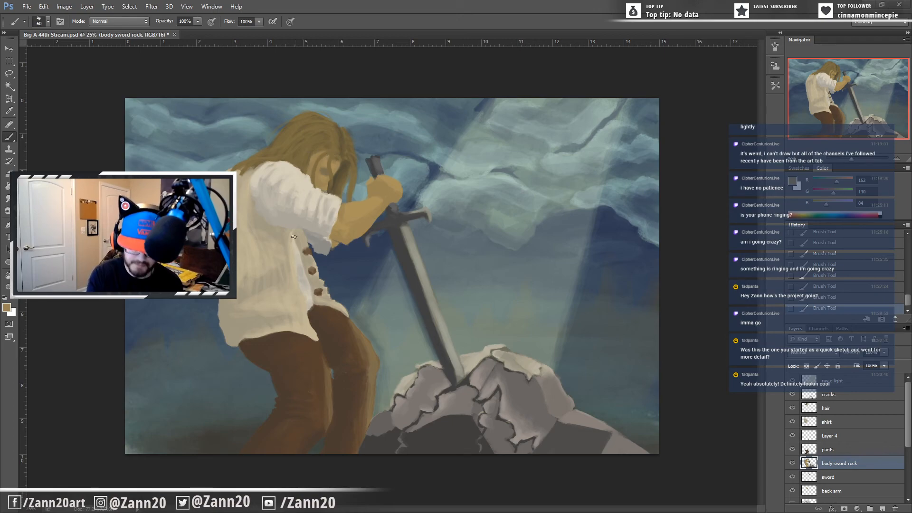
click(6, 308)
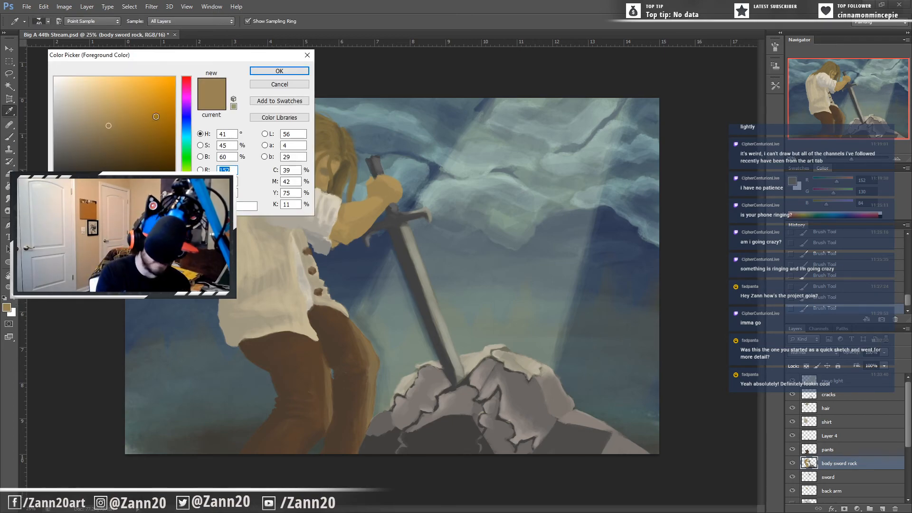
click(270, 71)
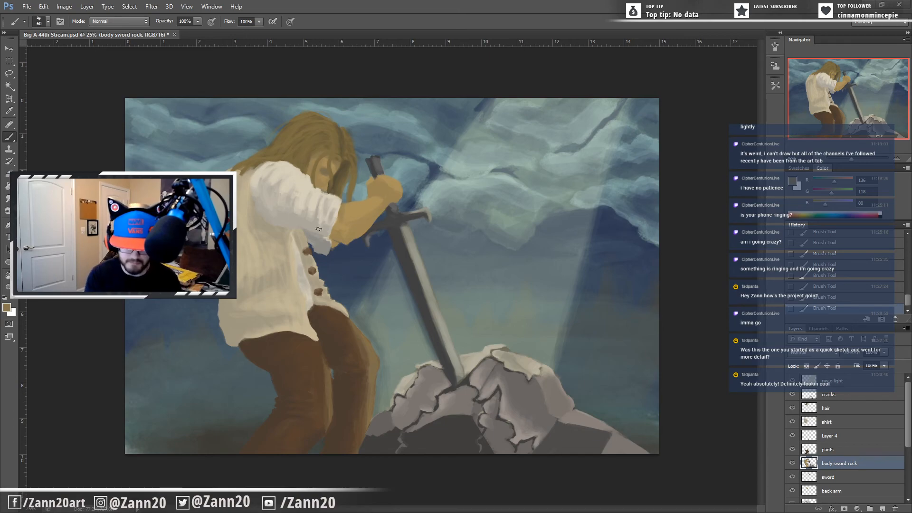
alt+click(364, 207)
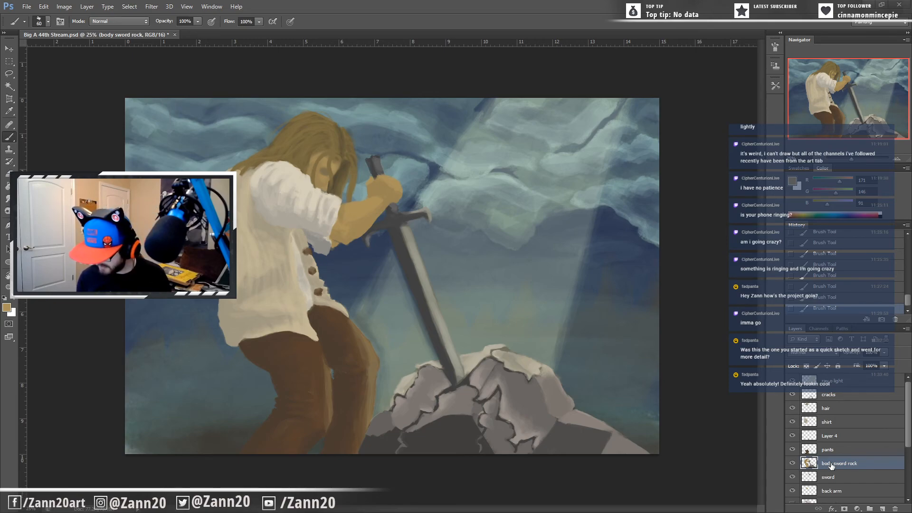
Step: On the ray o light layer, erase the light that falls over both legs of the brown pants
click(839, 382)
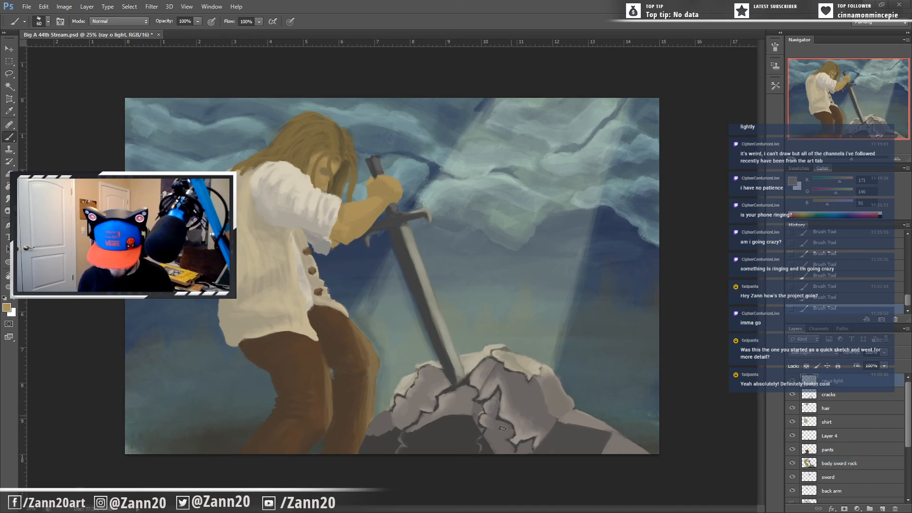
drag(400, 413, 367, 485)
key(ctrl+alt+z)
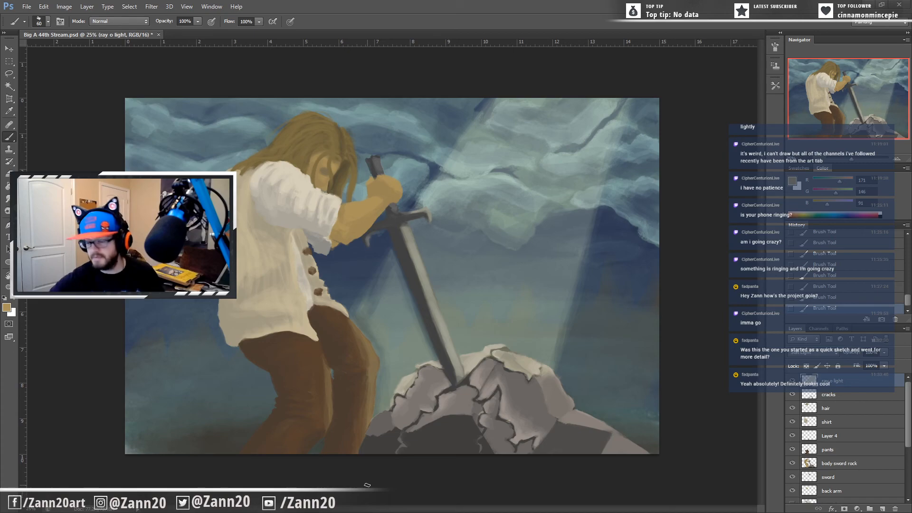
mouse_move(301, 389)
mouse_down()
mouse_move(310, 403)
mouse_move(310, 383)
mouse_up()
drag(284, 429, 271, 431)
click(207, 449)
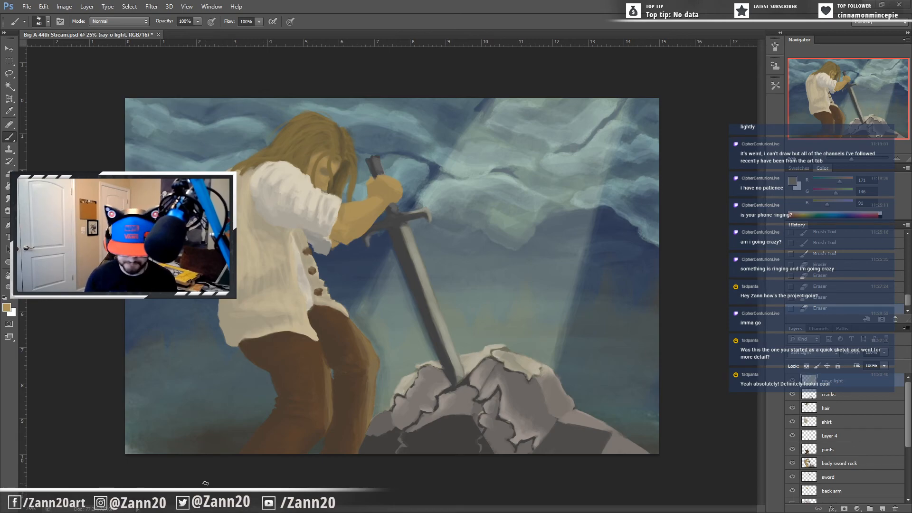
click(347, 370)
drag(348, 418, 343, 476)
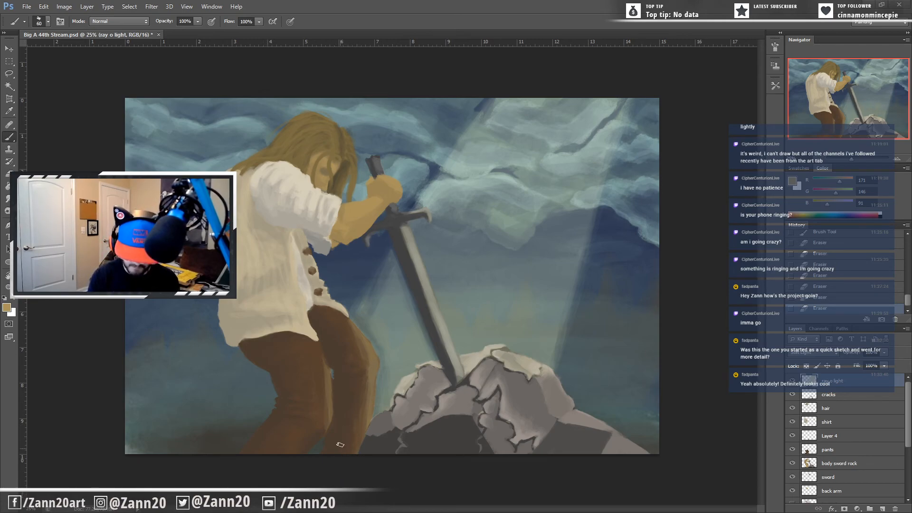
drag(328, 438, 307, 470)
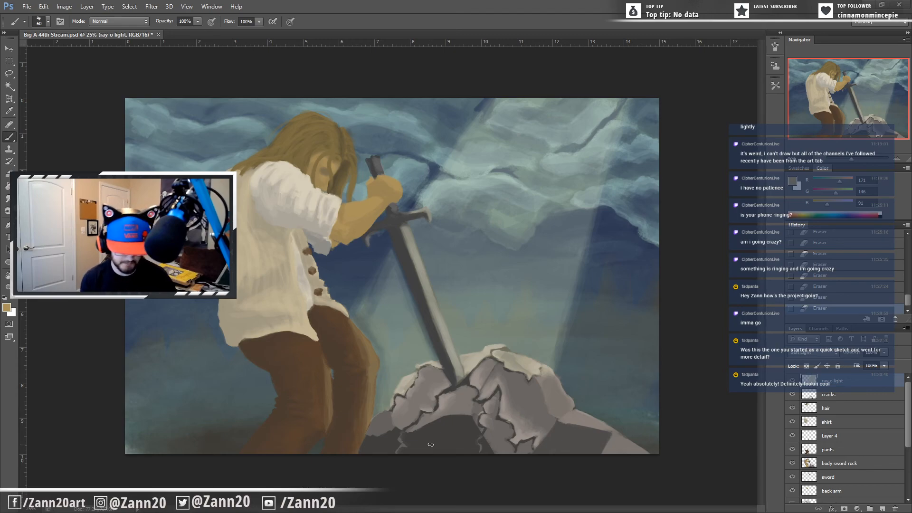
Step: Sample the dark brown beside the face and paint darker strands through the hair on the hair layer
alt+click(338, 174)
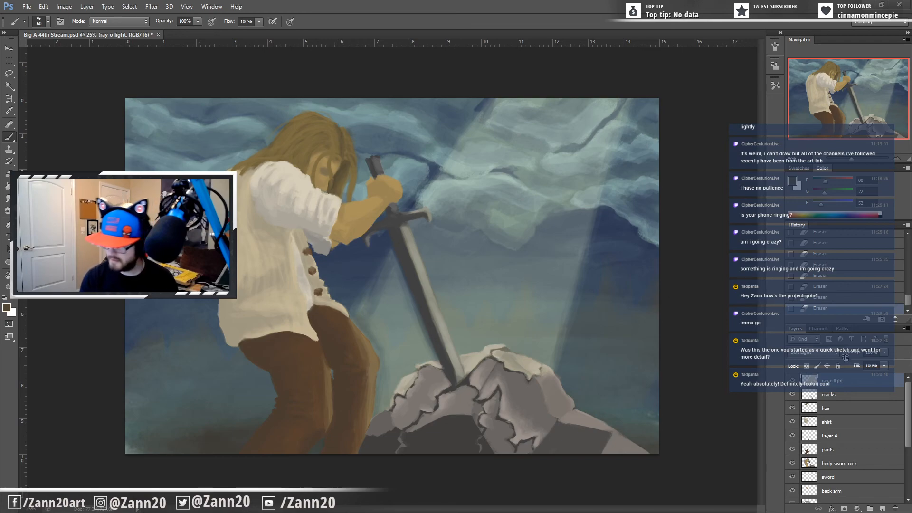
click(840, 411)
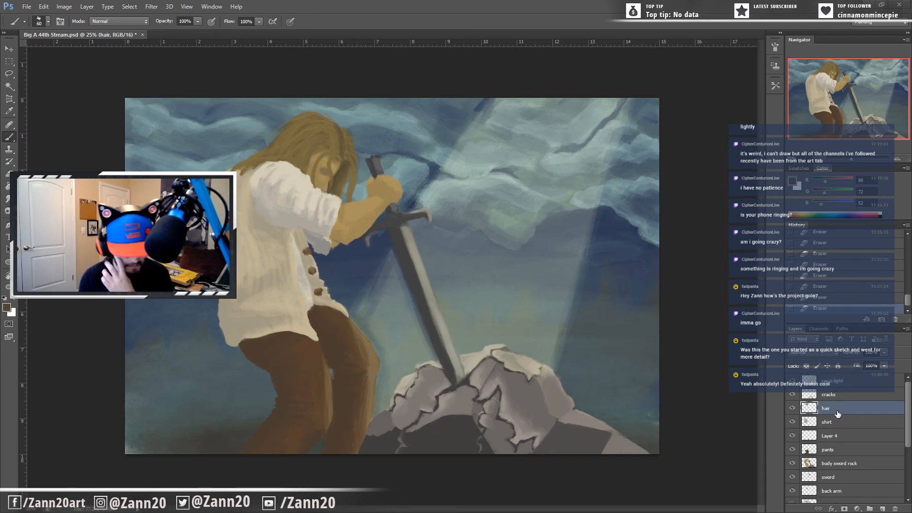
mouse_move(295, 162)
mouse_down()
mouse_move(311, 144)
mouse_move(332, 141)
mouse_move(323, 143)
mouse_up()
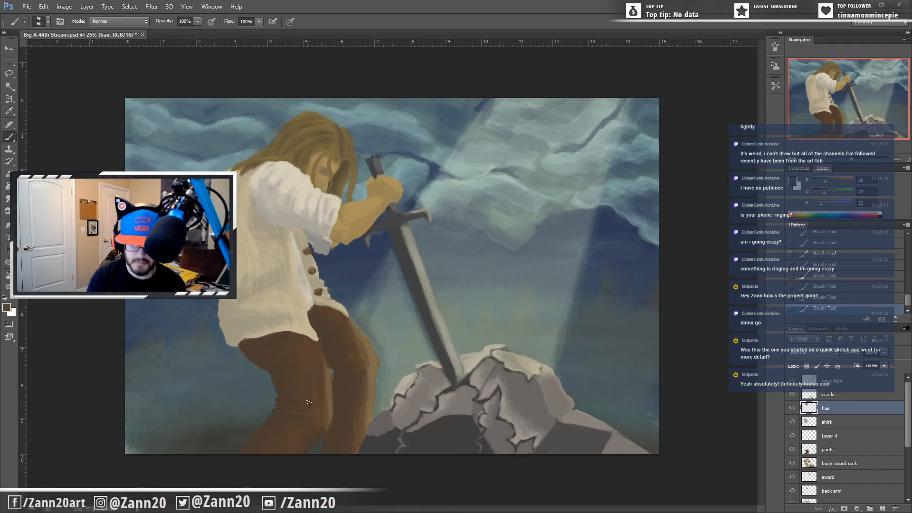
Step: Reduce the brush size to 25 and sample the lighter olive-brown from the hair's edge beside the face
key(bracketleft)
key(bracketleft)
key(bracketleft)
key(bracketleft)
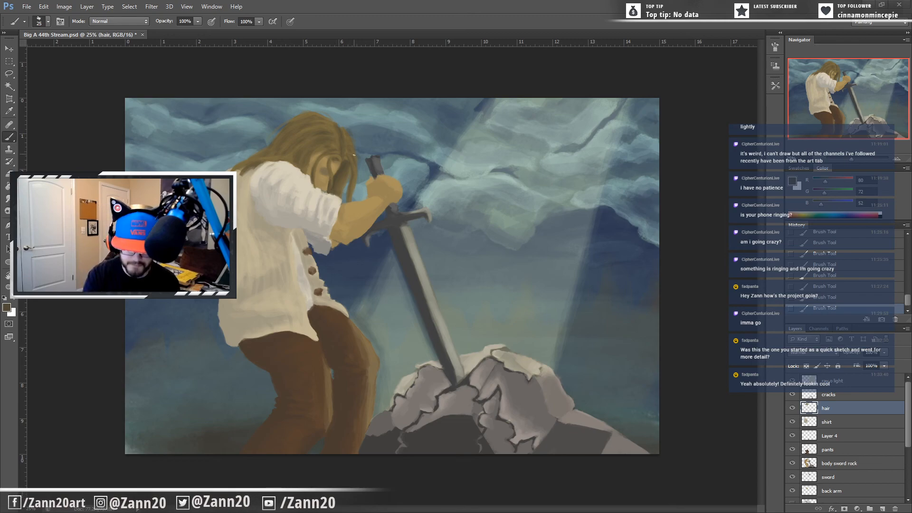
key(i)
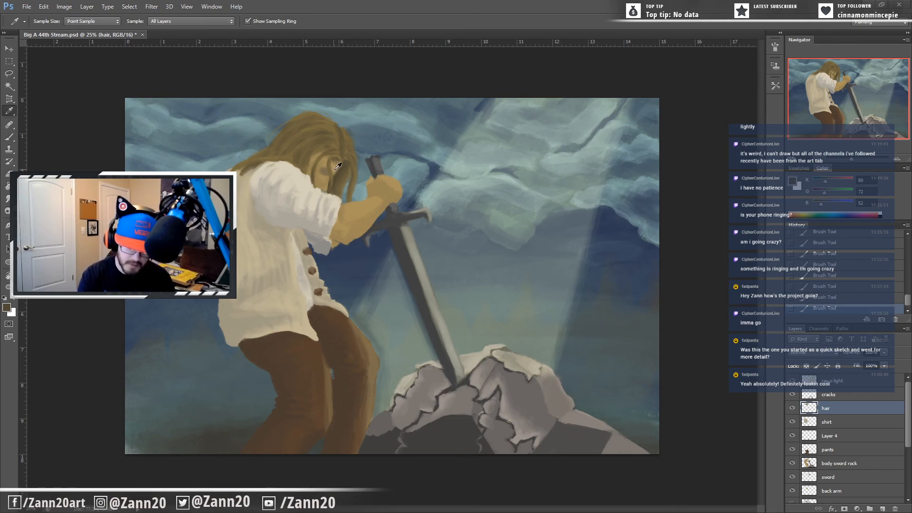
click(356, 184)
key(b)
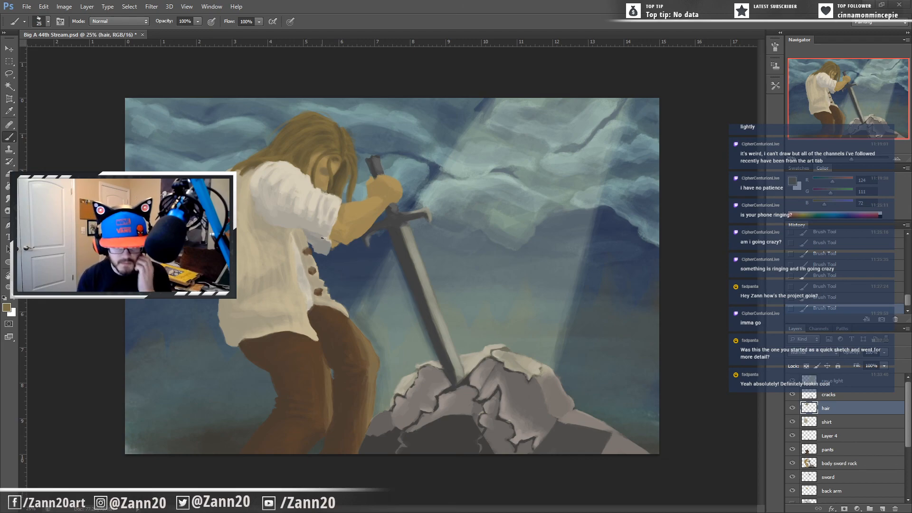
Step: Erase small bits of hair overlapping the face near the eye on the hair layer
key(e)
drag(339, 164, 334, 165)
drag(337, 164, 338, 165)
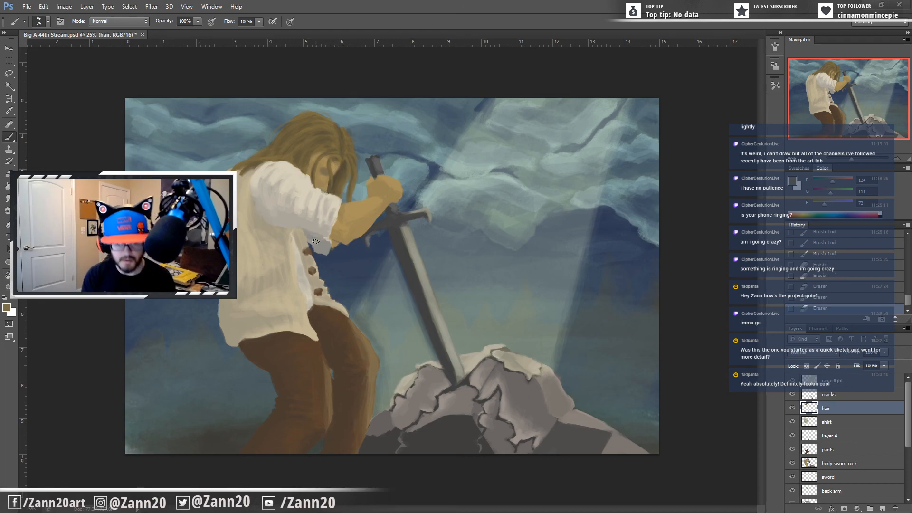